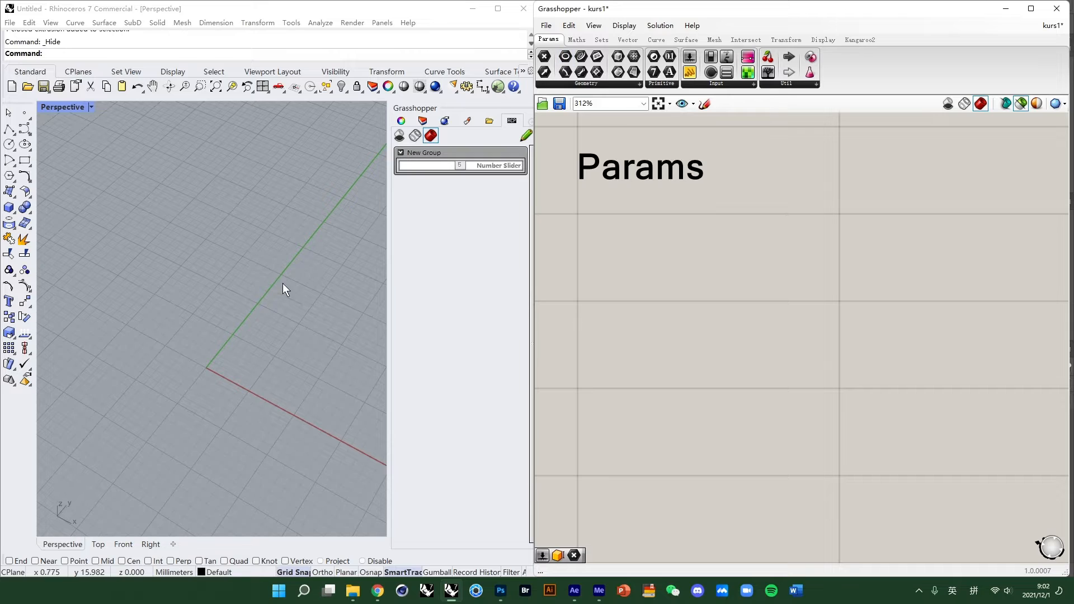
- Place a Point parameter on the Grasshopper canvas
{"action": "scroll", "coordinate": [223, 324], "scroll_direction": "down", "scroll_amount": 2}
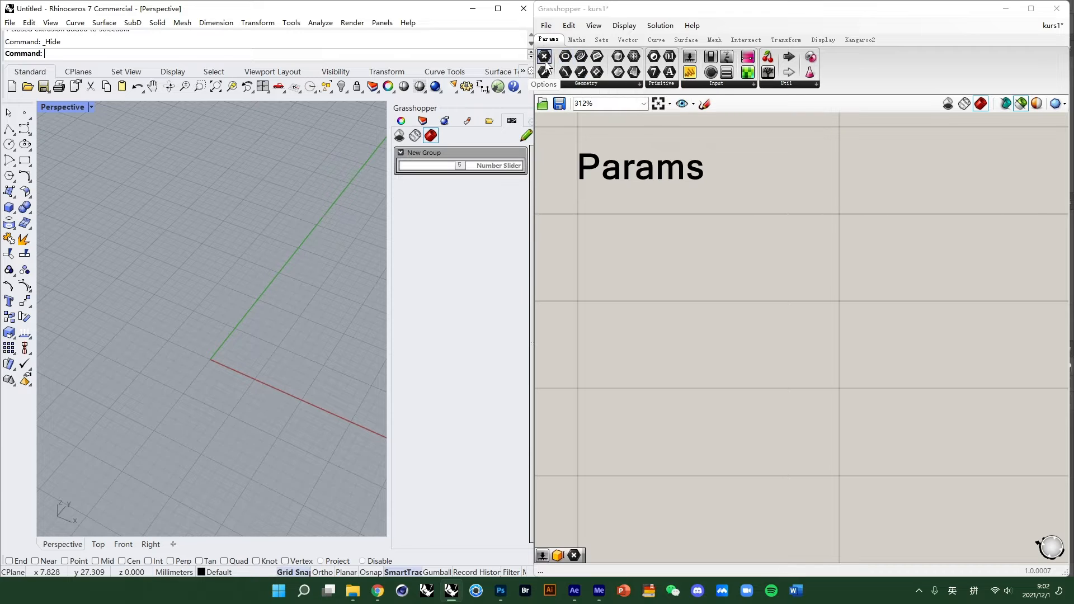
{"action": "left_click_drag", "start_coordinate": [568, 59], "coordinate": [615, 250]}
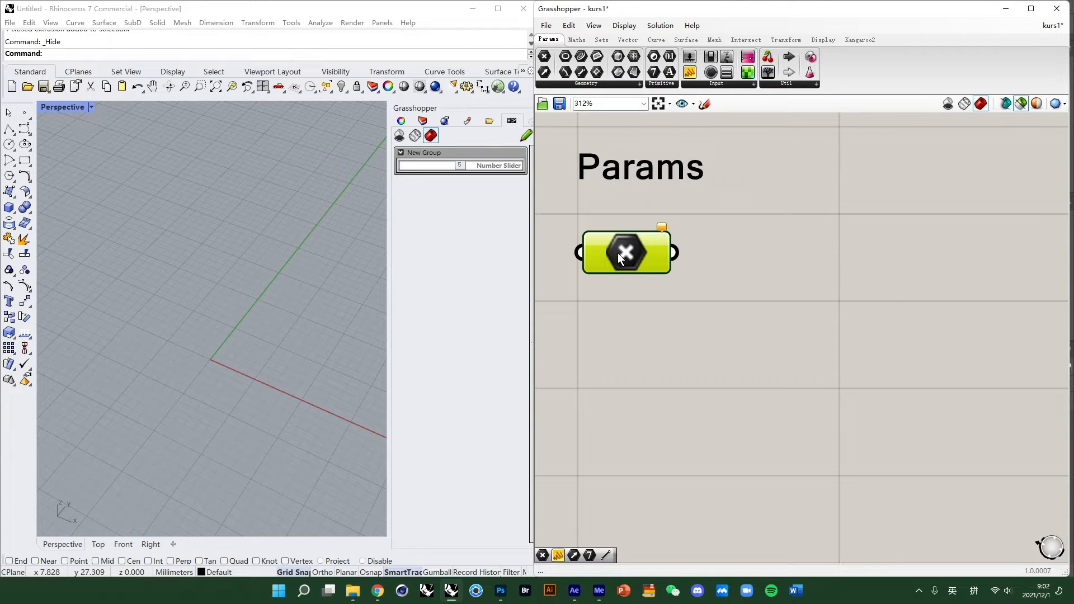
{"action": "left_click_drag", "start_coordinate": [618, 253], "coordinate": [620, 259]}
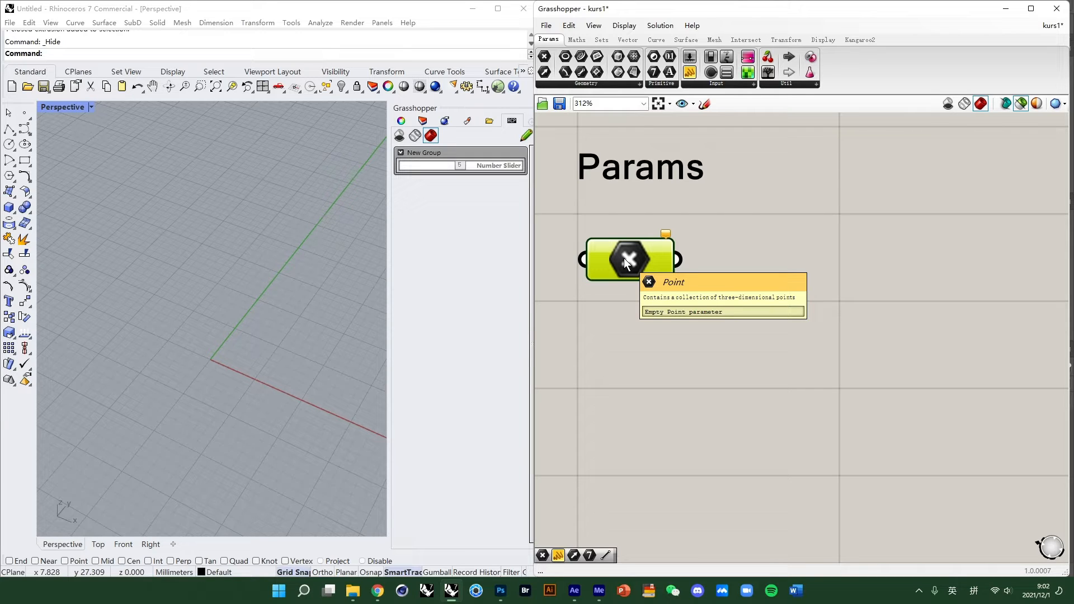
{"action": "left_click_drag", "start_coordinate": [632, 260], "coordinate": [638, 257]}
{"action": "left_click", "coordinate": [841, 253]}
{"action": "left_click", "coordinate": [764, 381]}
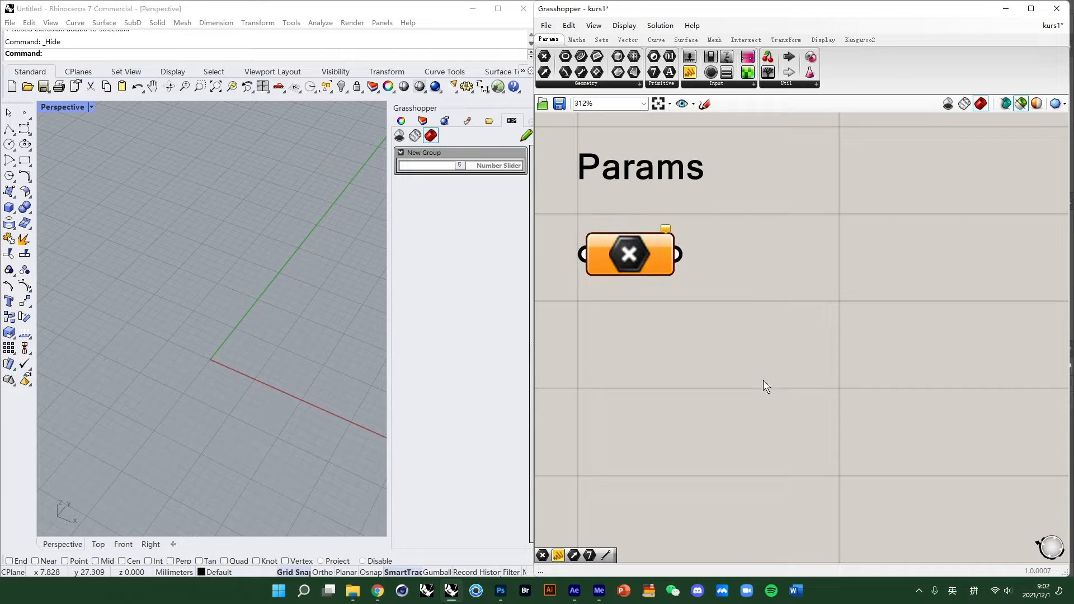
- Duplicate the Point parameter and move the copy below the original
{"action": "left_click", "coordinate": [611, 271]}
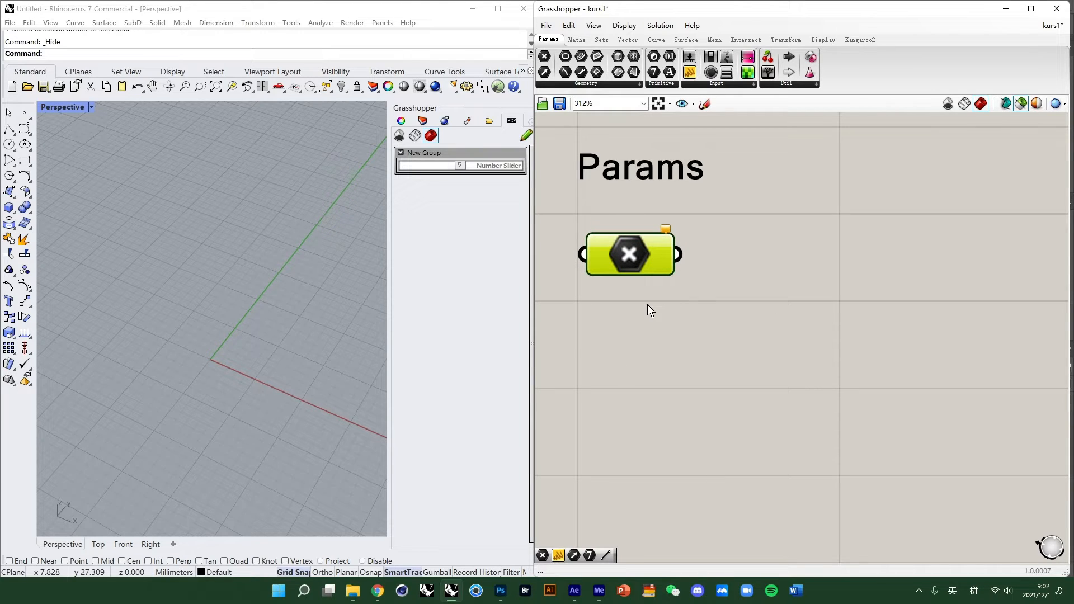
{"action": "key", "text": "ctrl+c"}
{"action": "key", "text": "ctrl+v"}
{"action": "left_click_drag", "start_coordinate": [649, 289], "coordinate": [631, 388]}
{"action": "left_click", "coordinate": [640, 331]}
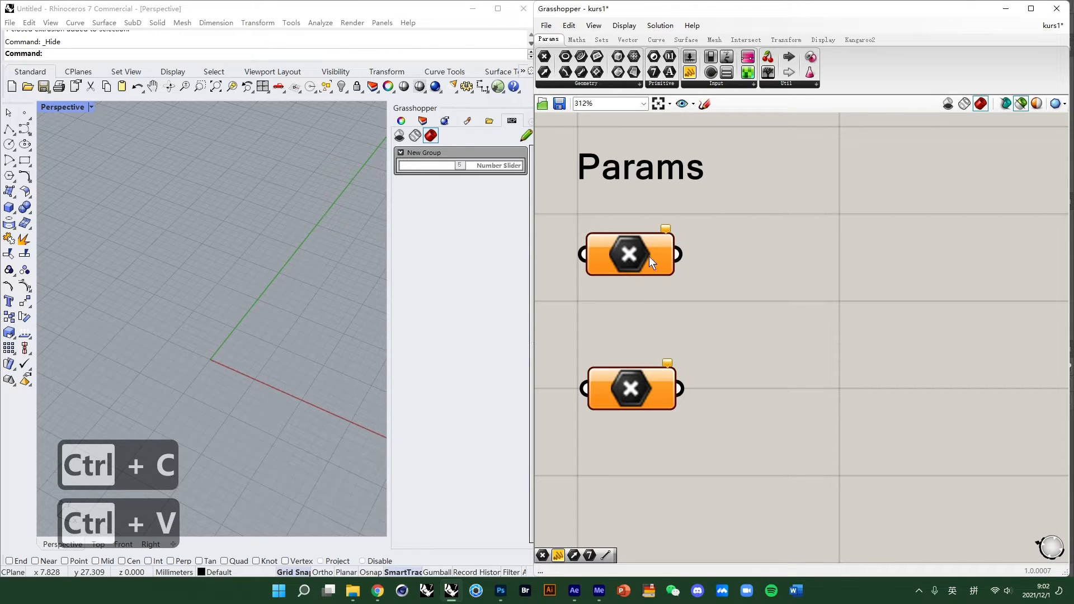
- Set the first Point parameter to one Coordinate-type point placed at the world origin
{"action": "right_click", "coordinate": [649, 255]}
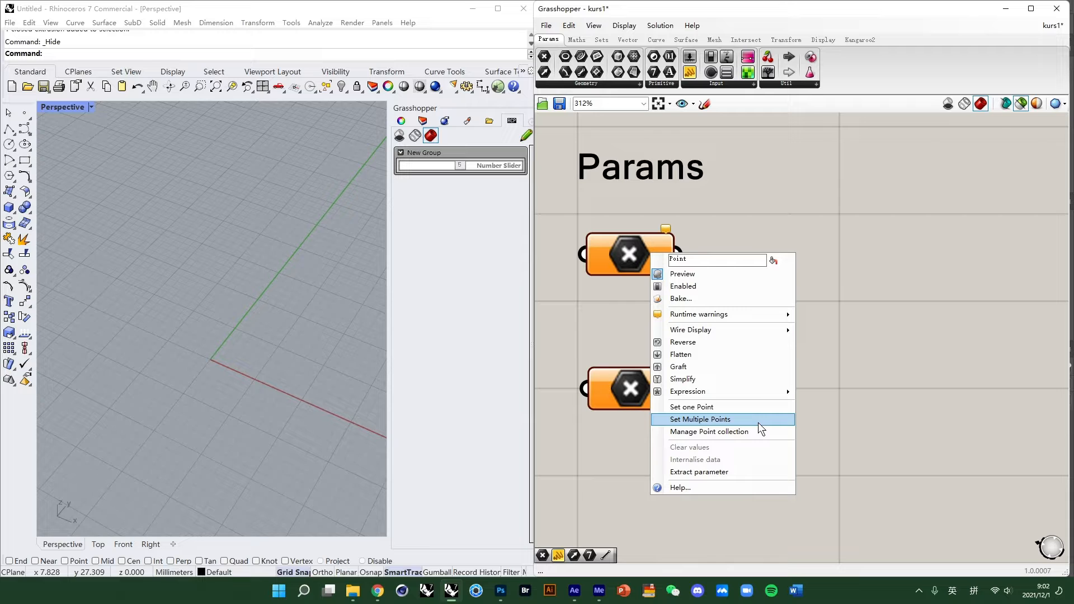
{"action": "left_click", "coordinate": [832, 325]}
{"action": "right_click", "coordinate": [651, 252]}
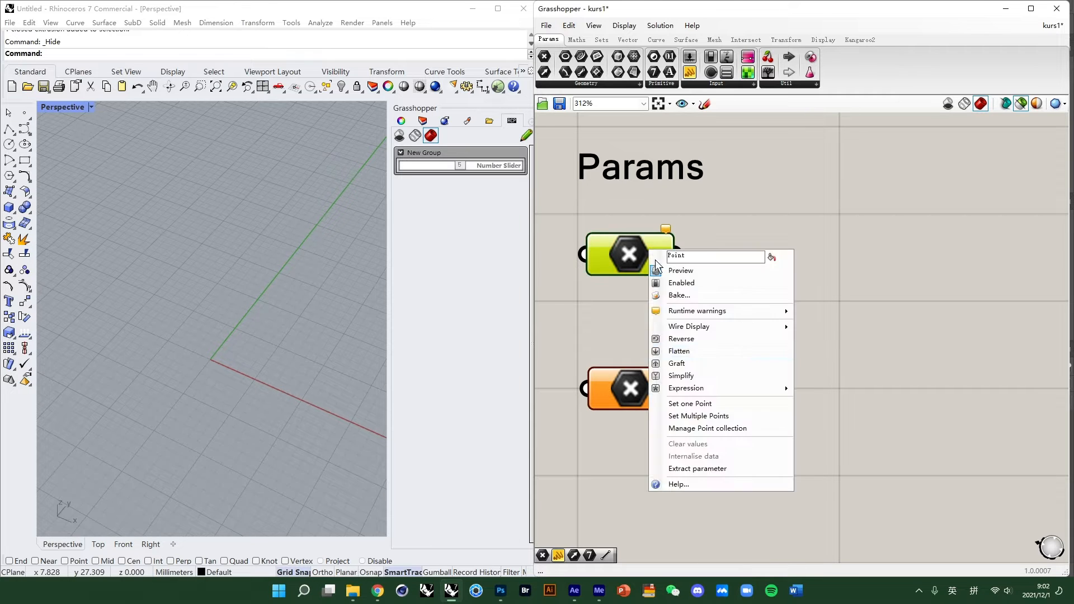
{"action": "left_click", "coordinate": [668, 404]}
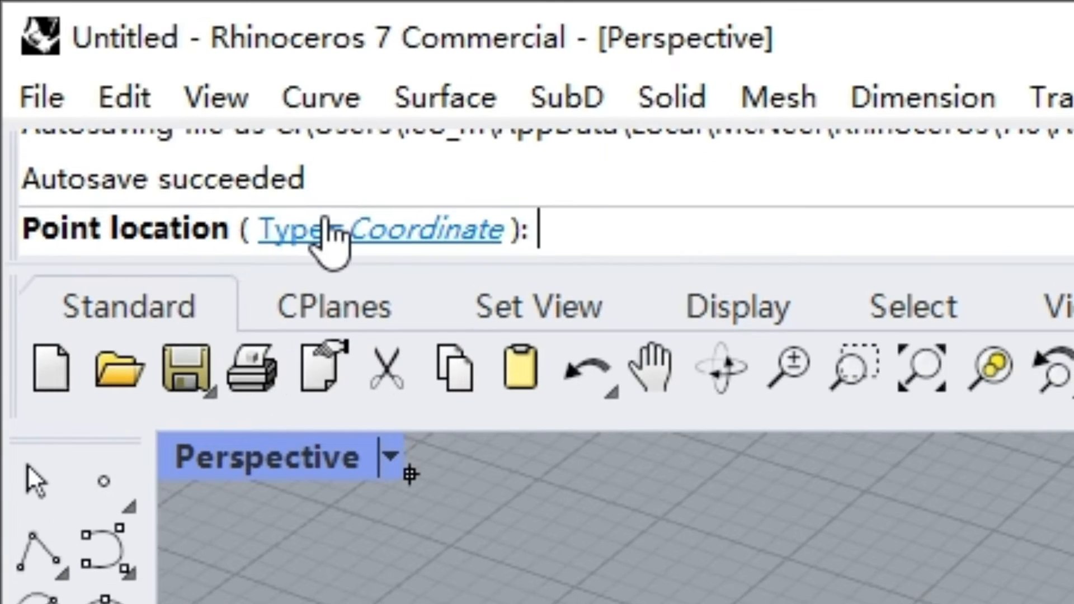
{"action": "left_click", "coordinate": [72, 54]}
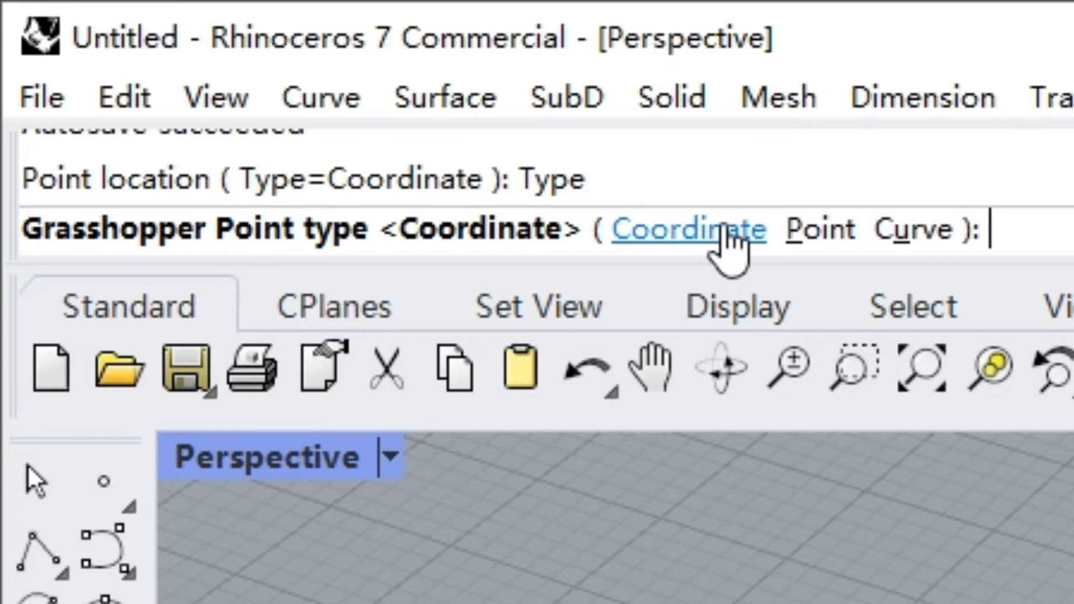
{"action": "left_click", "coordinate": [725, 227]}
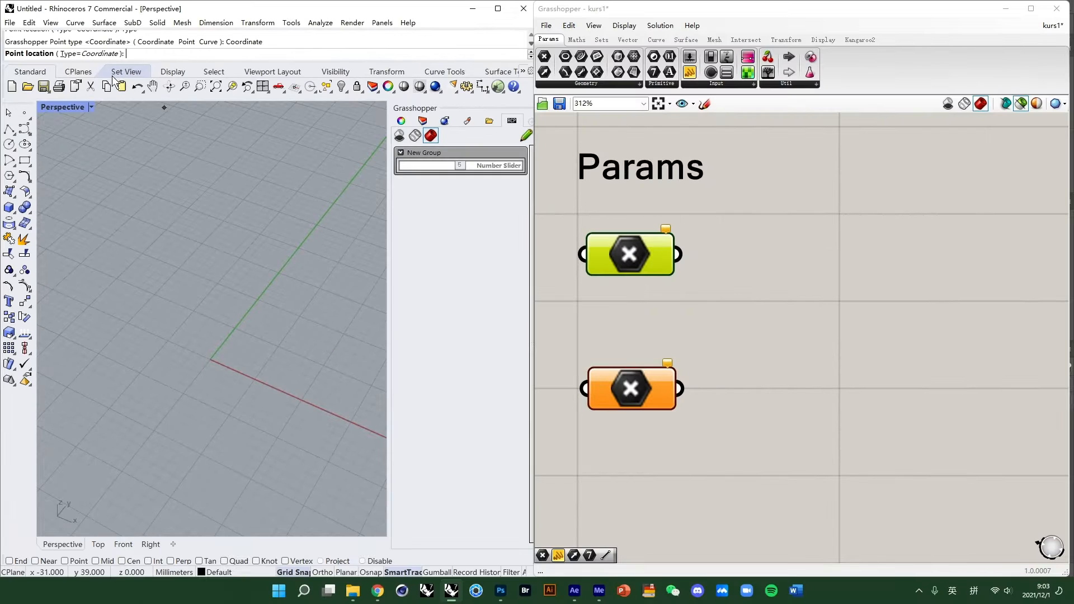
{"action": "left_click", "coordinate": [210, 360]}
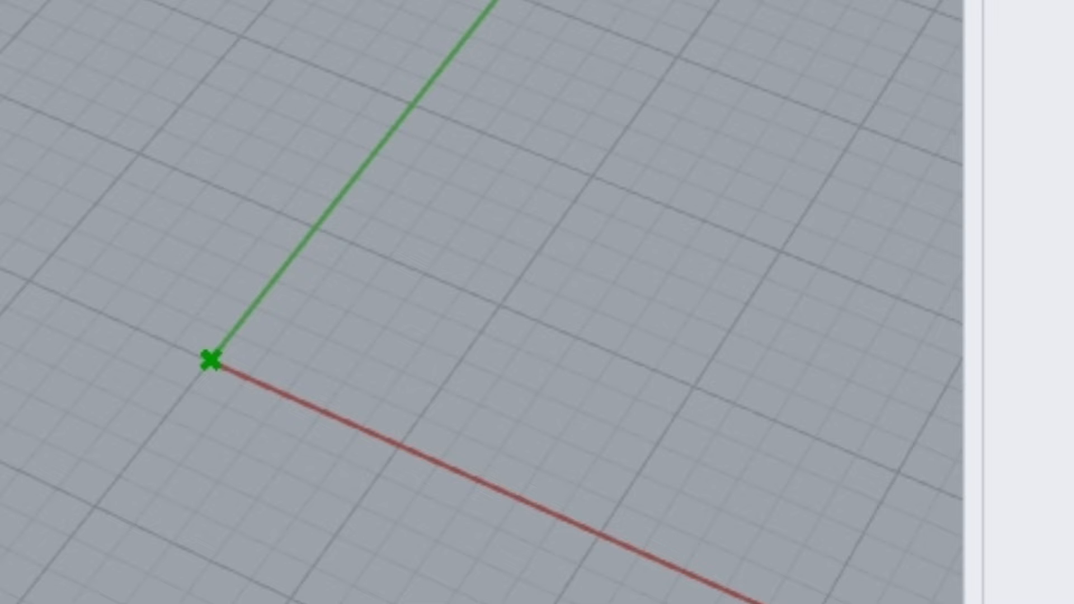
{"action": "scroll", "coordinate": [224, 397], "scroll_direction": "up", "scroll_amount": 5}
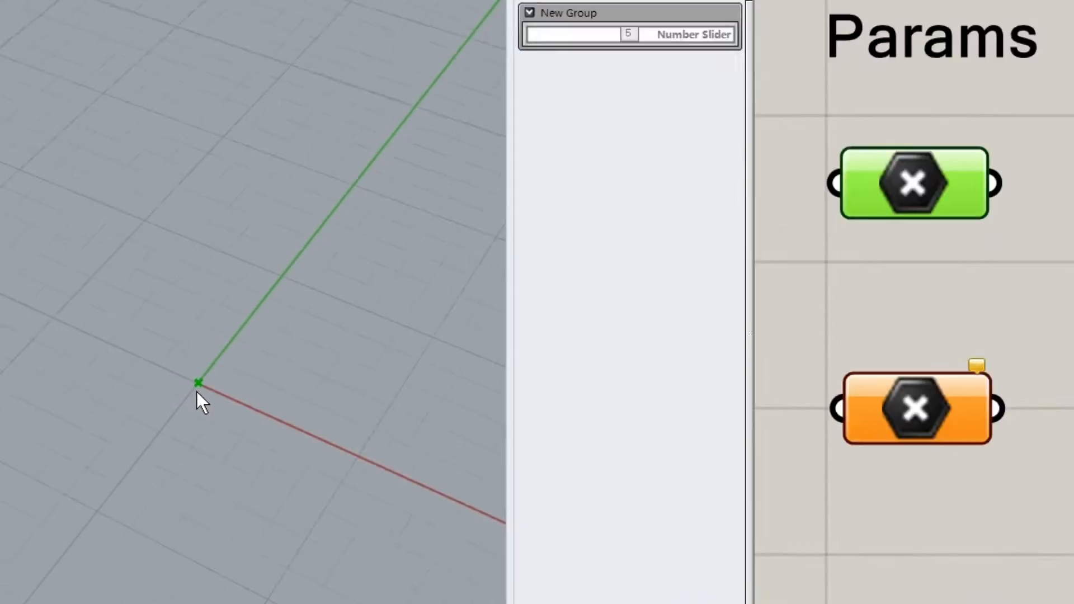
{"action": "scroll", "coordinate": [198, 391], "scroll_direction": "down", "scroll_amount": 3}
{"action": "left_click", "coordinate": [922, 239]}
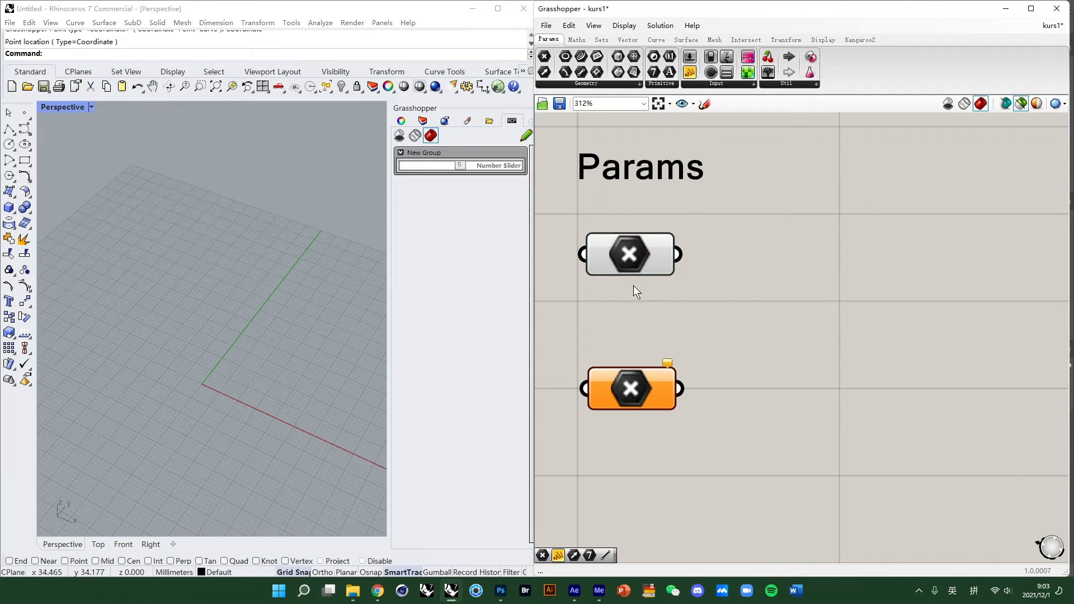
- Draw a Rhino point object on the green Y axis in the Perspective viewport and select it
{"action": "left_click", "coordinate": [24, 113]}
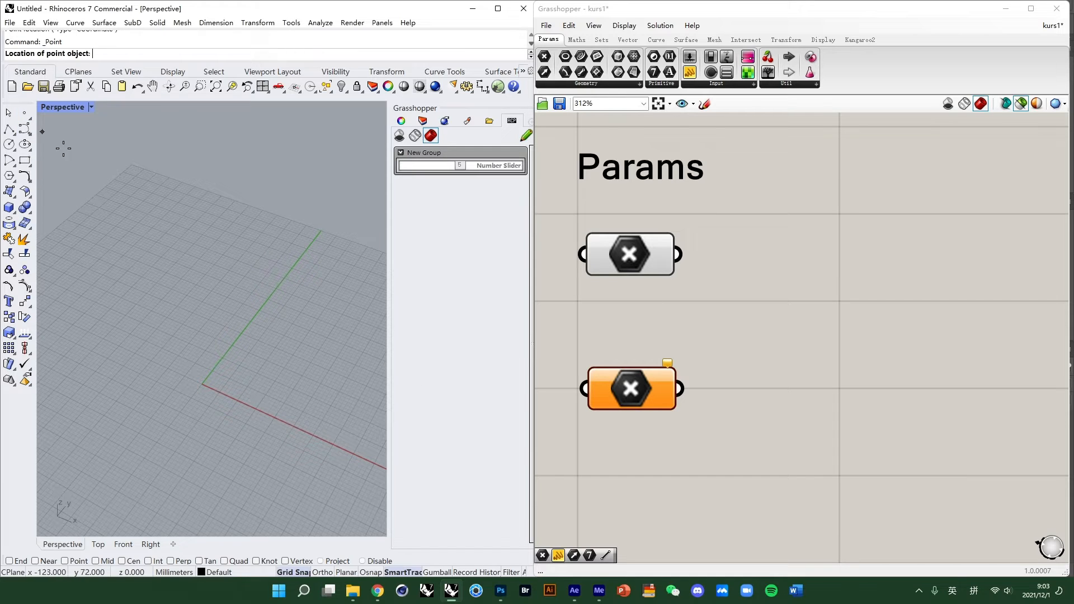
{"action": "scroll", "coordinate": [231, 359], "scroll_direction": "up", "scroll_amount": 3}
{"action": "left_click", "coordinate": [218, 358]}
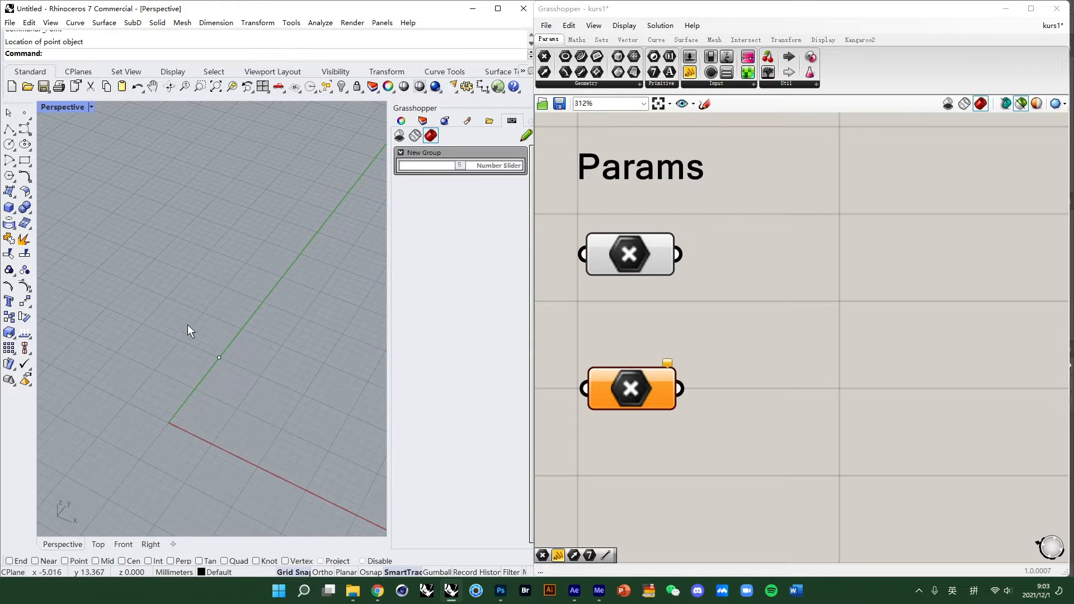
{"action": "left_click_drag", "start_coordinate": [162, 308], "coordinate": [316, 410]}
{"action": "scroll", "coordinate": [202, 259], "scroll_direction": "down", "scroll_amount": 3}
{"action": "left_click", "coordinate": [202, 259]}
{"action": "right_click_drag", "start_coordinate": [192, 340], "coordinate": [196, 365]}
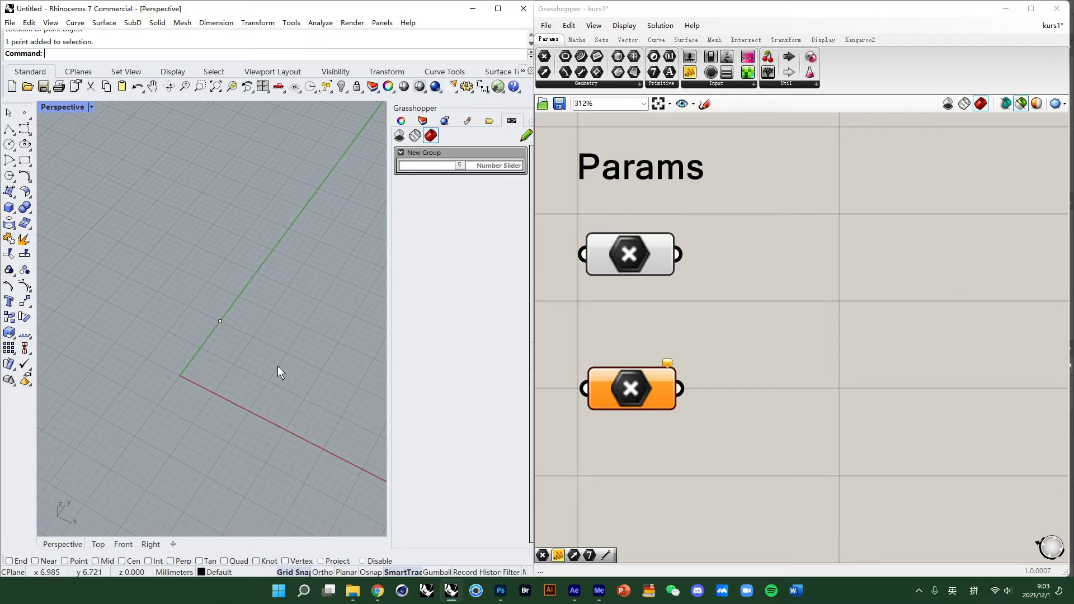
{"action": "left_click", "coordinate": [221, 322]}
{"action": "left_click", "coordinate": [630, 390]}
{"action": "left_click", "coordinate": [622, 342]}
{"action": "right_click", "coordinate": [627, 385]}
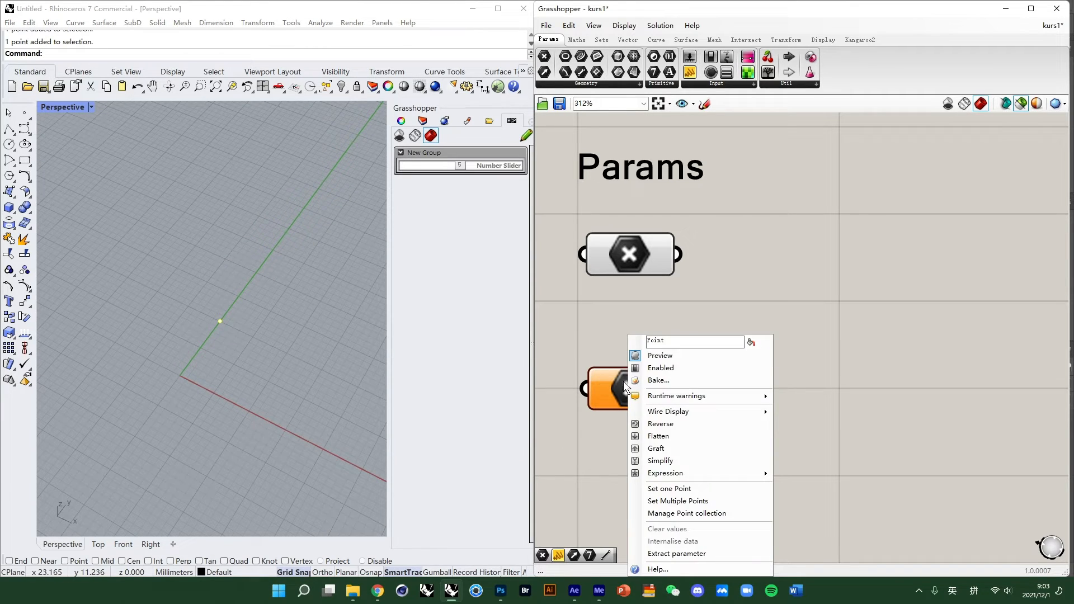
{"action": "left_click", "coordinate": [271, 341]}
{"action": "right_click", "coordinate": [630, 389]}
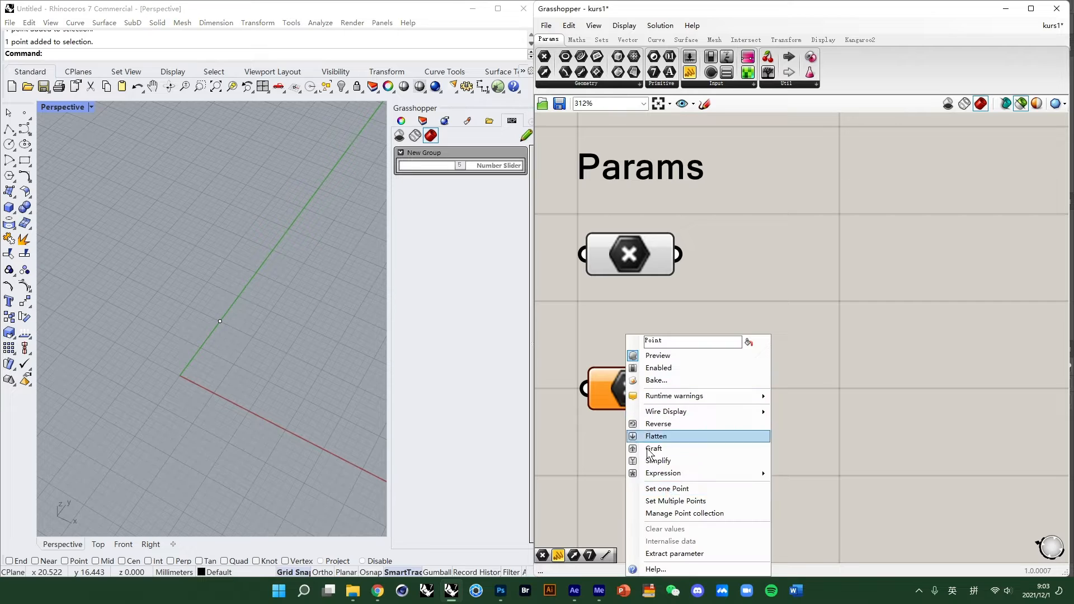
{"action": "left_click", "coordinate": [667, 490]}
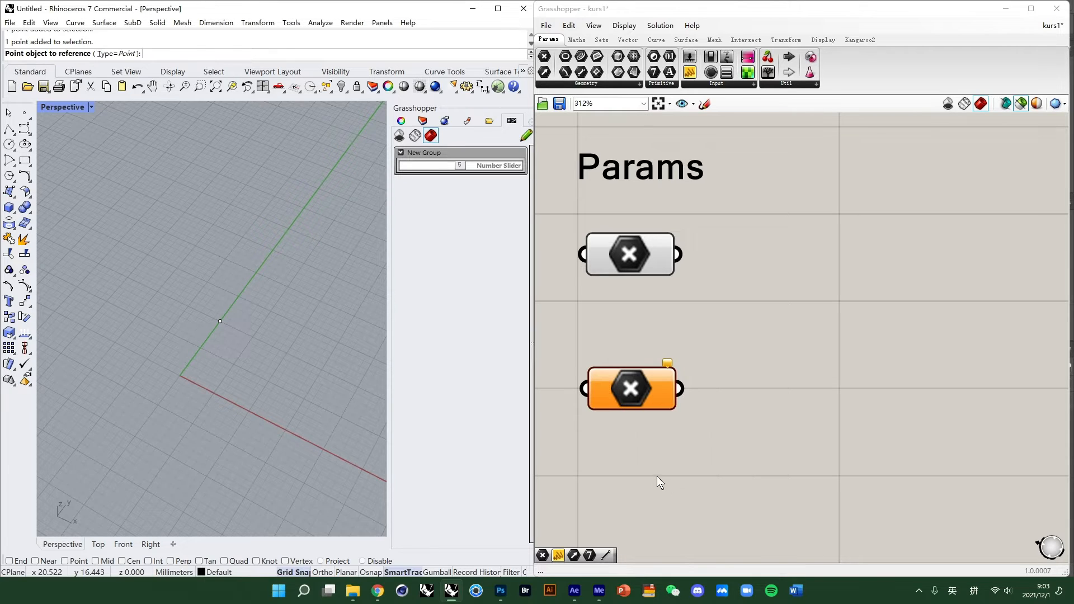
{"action": "left_click_drag", "start_coordinate": [171, 286], "coordinate": [318, 385]}
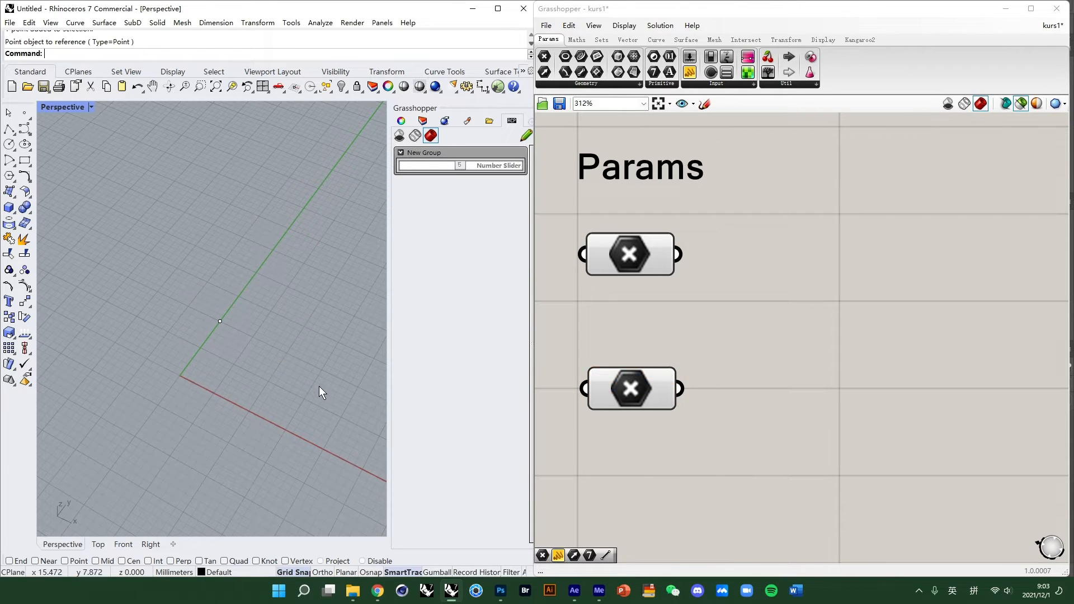
{"action": "right_click_drag", "start_coordinate": [256, 393], "coordinate": [201, 358]}
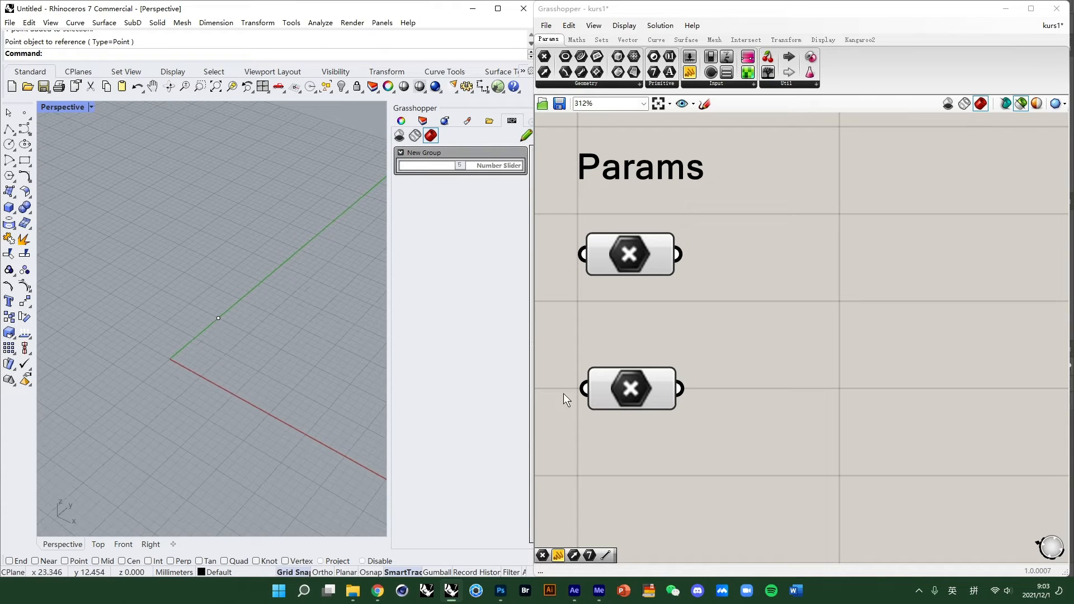
- Set the second Point parameter to reference the drawn Rhino point
{"action": "right_click", "coordinate": [614, 387]}
{"action": "left_click", "coordinate": [652, 488]}
{"action": "left_click", "coordinate": [218, 318]}
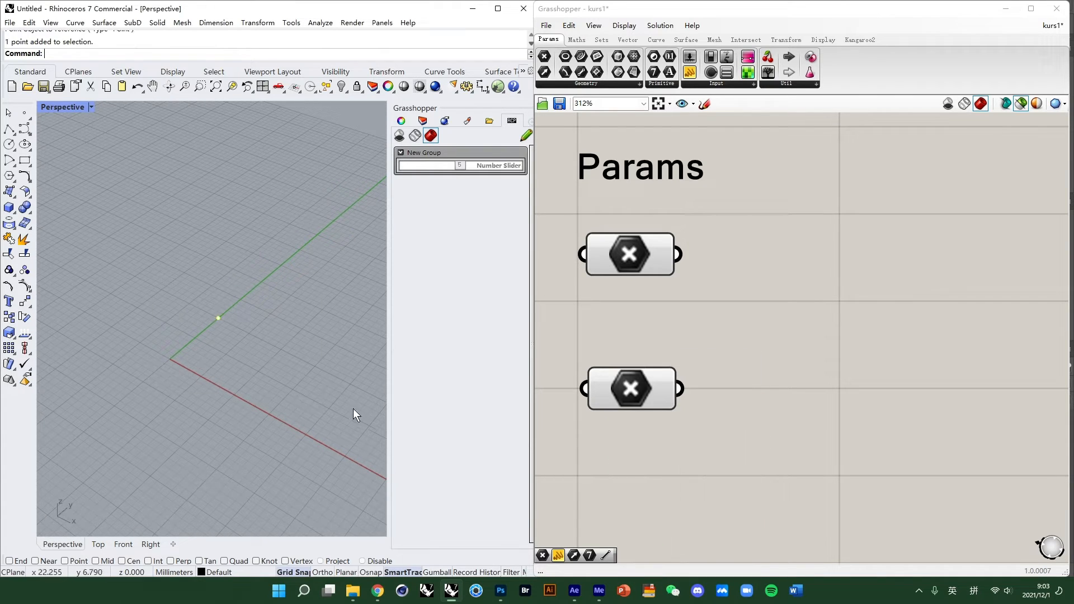
- Select both Point parameters to inspect their points in the viewport
{"action": "left_click_drag", "start_coordinate": [743, 433], "coordinate": [604, 242]}
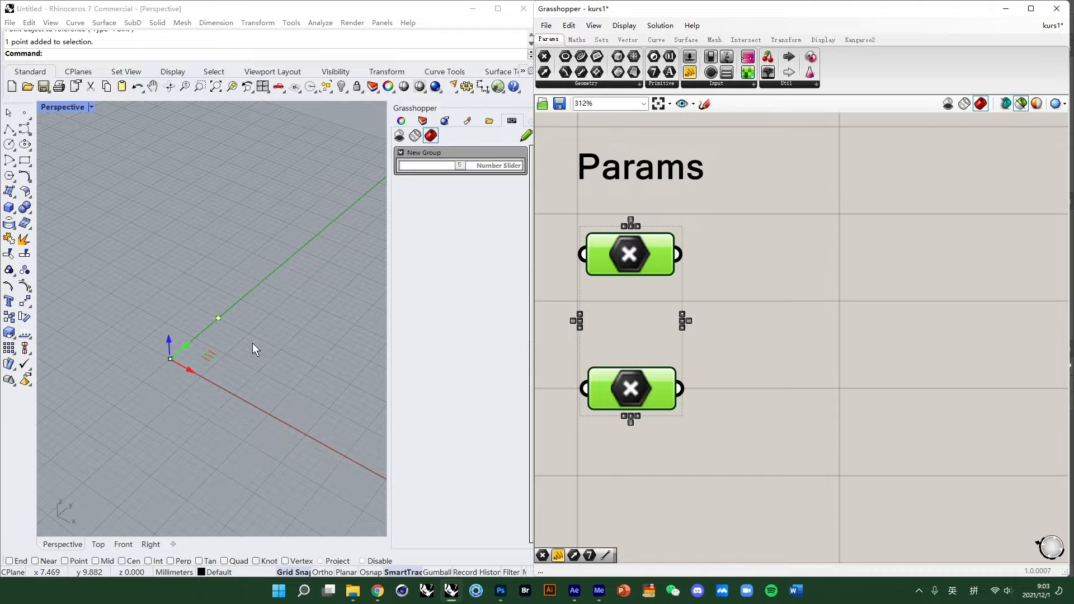
{"action": "scroll", "coordinate": [213, 328], "scroll_direction": "up", "scroll_amount": 7}
{"action": "scroll", "coordinate": [214, 328], "scroll_direction": "down", "scroll_amount": 1}
{"action": "mouse_move", "coordinate": [226, 311]}
{"action": "right_mouse_down"}
{"action": "mouse_move", "coordinate": [246, 320]}
{"action": "mouse_move", "coordinate": [236, 318]}
{"action": "right_mouse_up"}
{"action": "left_click", "coordinate": [305, 317]}
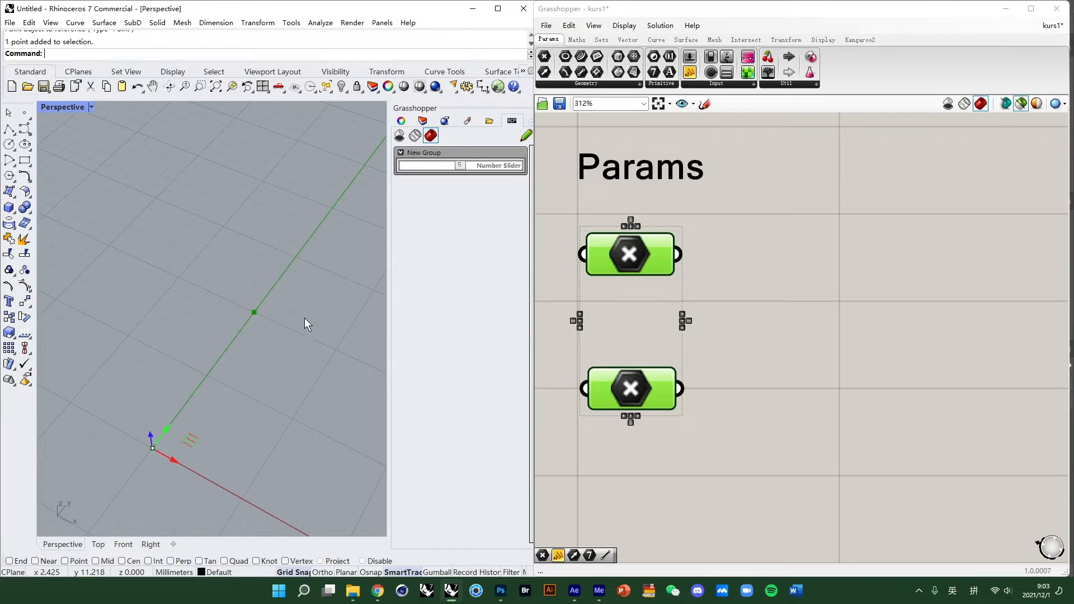
{"action": "left_click", "coordinate": [772, 298]}
{"action": "right_click_drag", "start_coordinate": [339, 403], "coordinate": [294, 328]}
{"action": "left_click_drag", "start_coordinate": [864, 414], "coordinate": [652, 248]}
{"action": "left_click", "coordinate": [839, 297]}
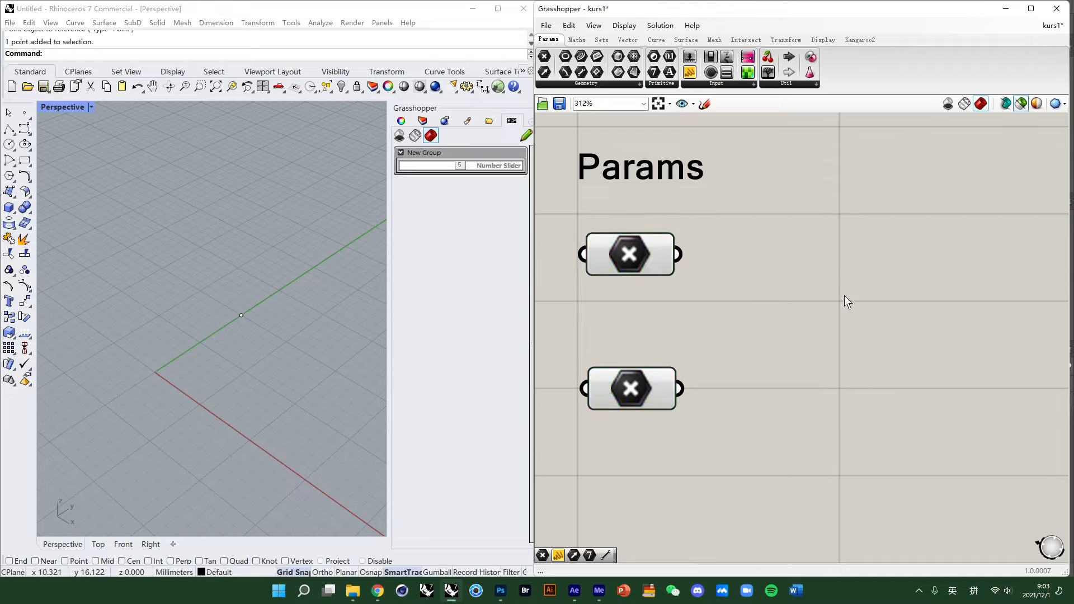
- Add a Panel component to the canvas by searching for panel
{"action": "double_click", "coordinate": [882, 285]}
{"action": "type", "text": "panel"}
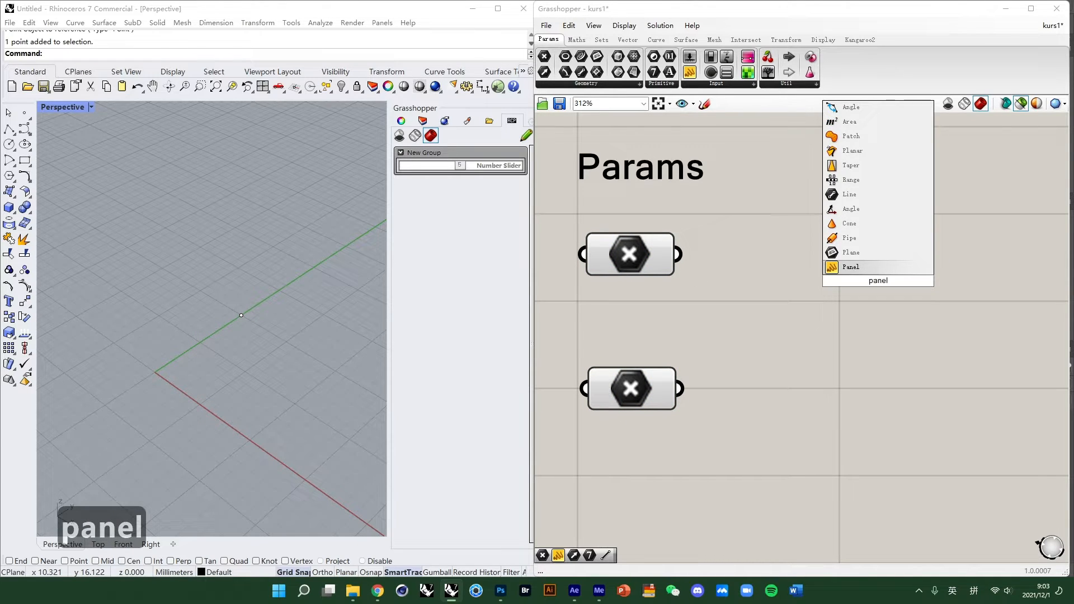
{"action": "left_click", "coordinate": [851, 267]}
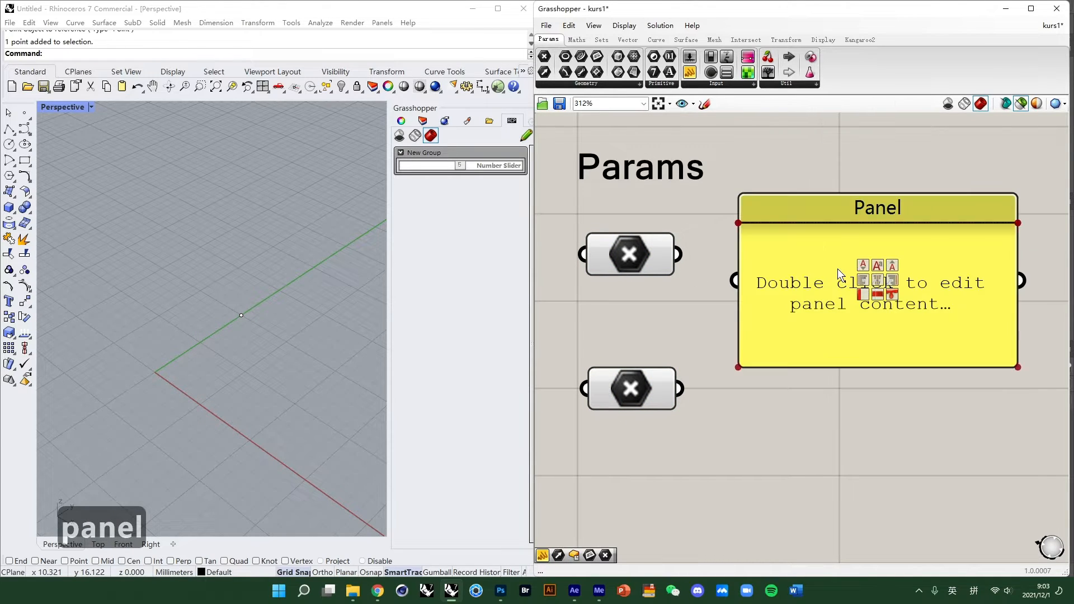
{"action": "scroll", "coordinate": [665, 327], "scroll_direction": "down", "scroll_amount": 1}
{"action": "scroll", "coordinate": [696, 294], "scroll_direction": "down", "scroll_amount": 2}
{"action": "mouse_move", "coordinate": [769, 250]}
{"action": "left_mouse_down"}
{"action": "mouse_move", "coordinate": [794, 249]}
{"action": "mouse_move", "coordinate": [797, 265]}
{"action": "mouse_move", "coordinate": [797, 235]}
{"action": "mouse_move", "coordinate": [783, 237]}
{"action": "left_mouse_up"}
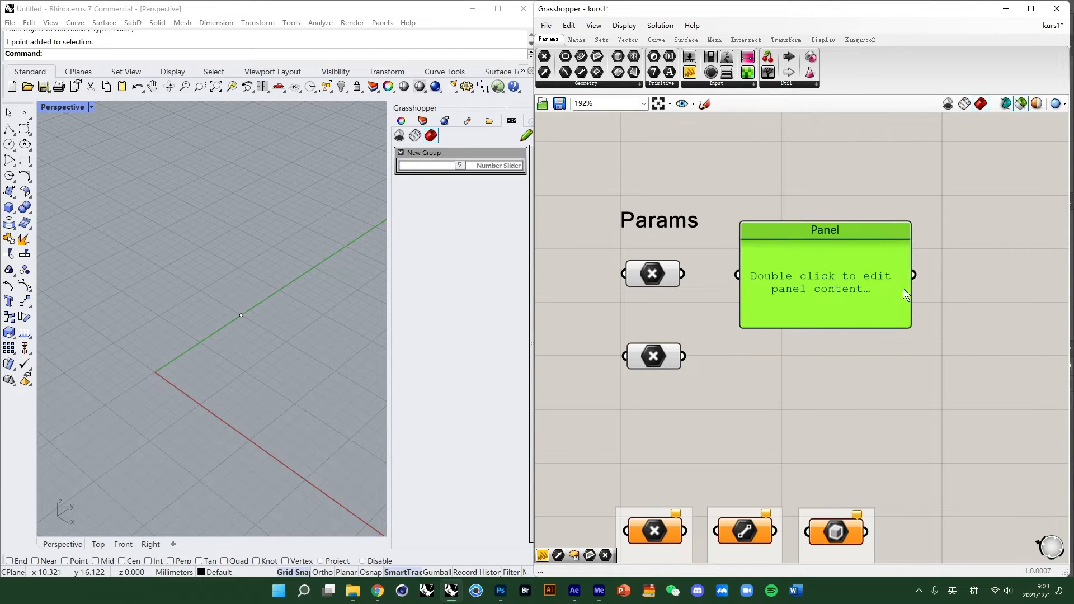
- Connect the first Point parameter's output to the Panel's input
{"action": "scroll", "coordinate": [813, 263], "scroll_direction": "up", "scroll_amount": 1}
{"action": "left_click", "coordinate": [636, 274]}
{"action": "left_click_drag", "start_coordinate": [663, 273], "coordinate": [728, 272]}
{"action": "left_click", "coordinate": [800, 223]}
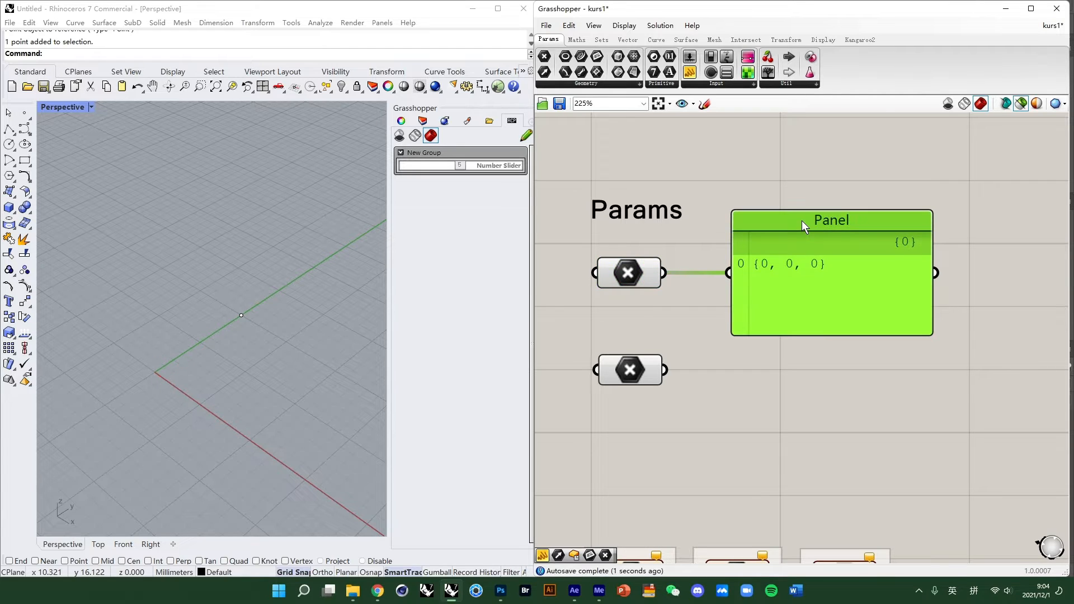
{"action": "left_click", "coordinate": [894, 358]}
{"action": "left_click", "coordinate": [618, 274]}
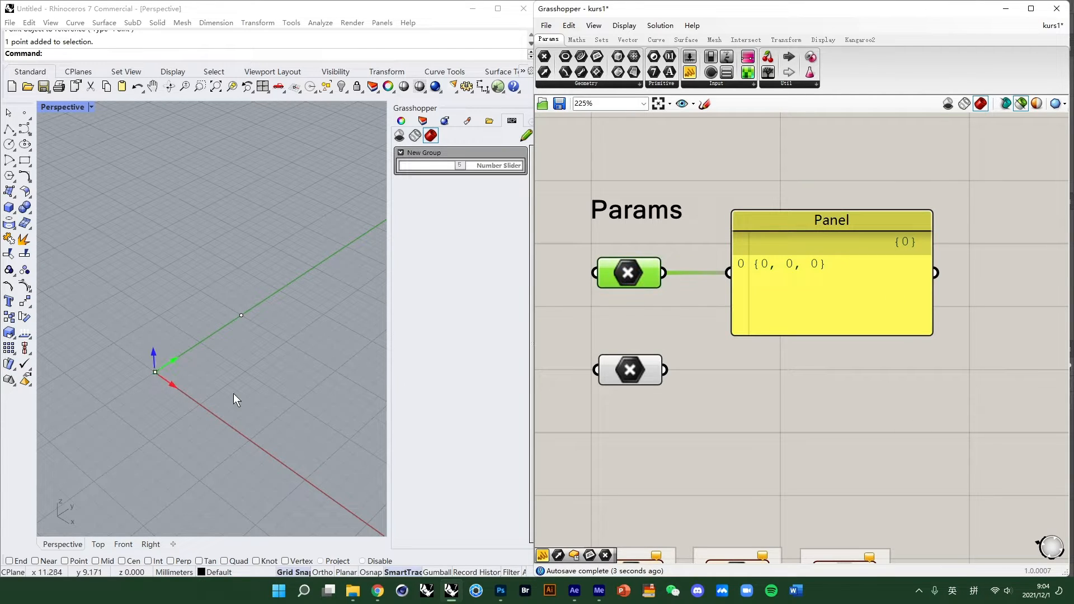
- Wire the second Point parameter's output into the Panel's input in place of the first
{"action": "scroll", "coordinate": [161, 395], "scroll_direction": "up", "scroll_amount": 4}
{"action": "right_click_drag", "start_coordinate": [161, 395], "coordinate": [187, 363]}
{"action": "scroll", "coordinate": [189, 370], "scroll_direction": "down", "scroll_amount": 2}
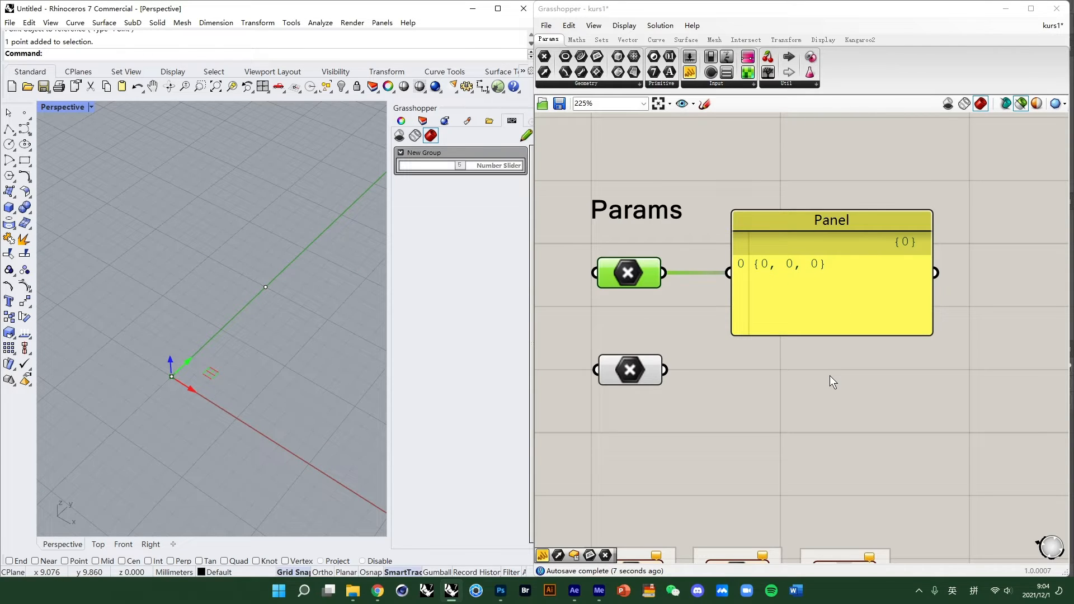
{"action": "left_click_drag", "start_coordinate": [664, 369], "coordinate": [728, 273]}
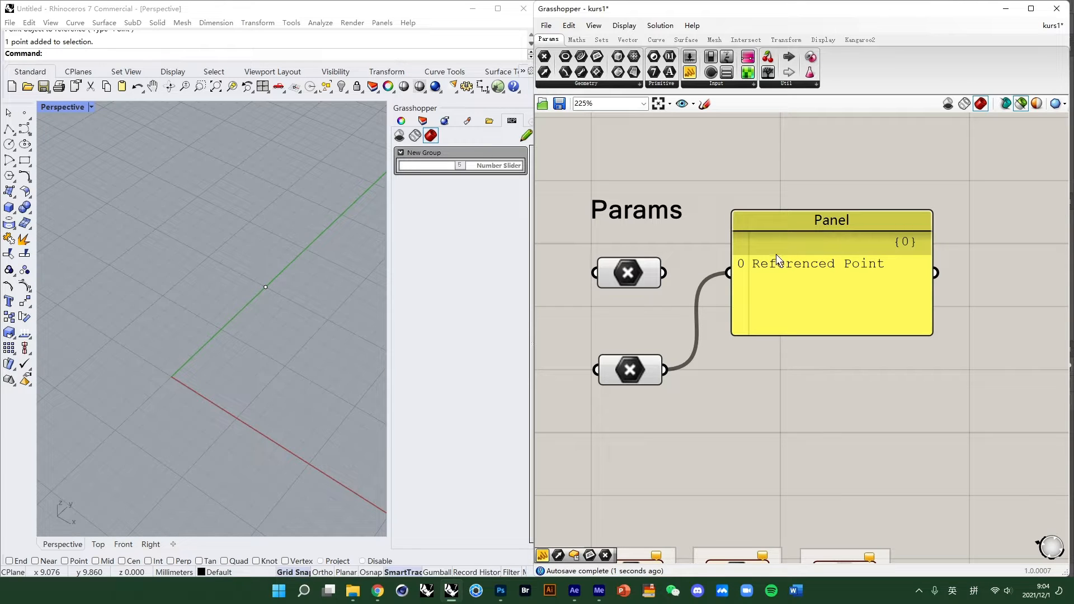
{"action": "left_click_drag", "start_coordinate": [848, 226], "coordinate": [836, 318]}
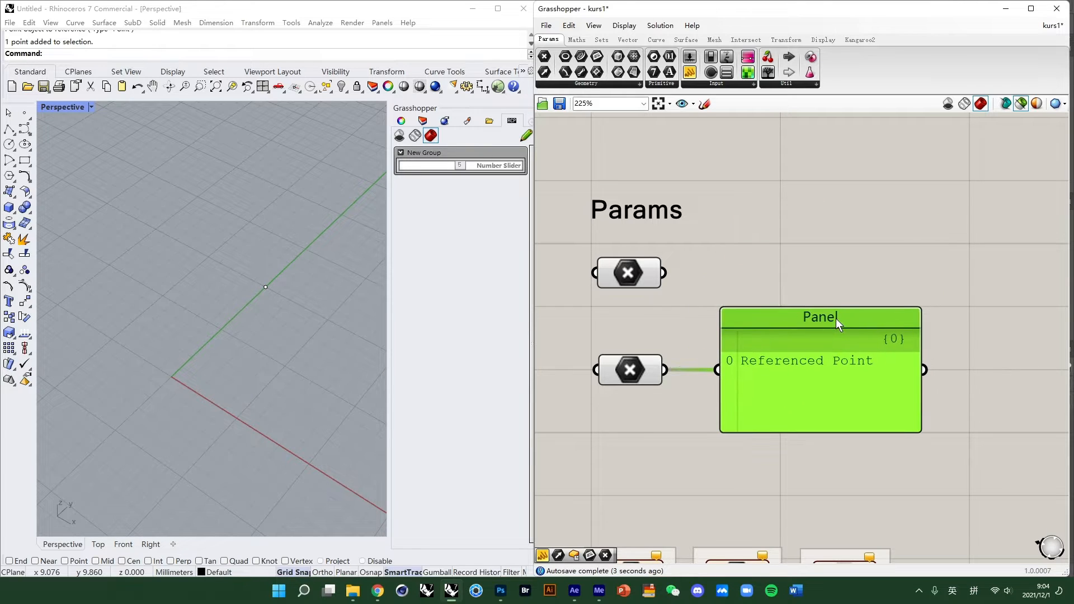
{"action": "left_click_drag", "start_coordinate": [853, 361], "coordinate": [851, 219]}
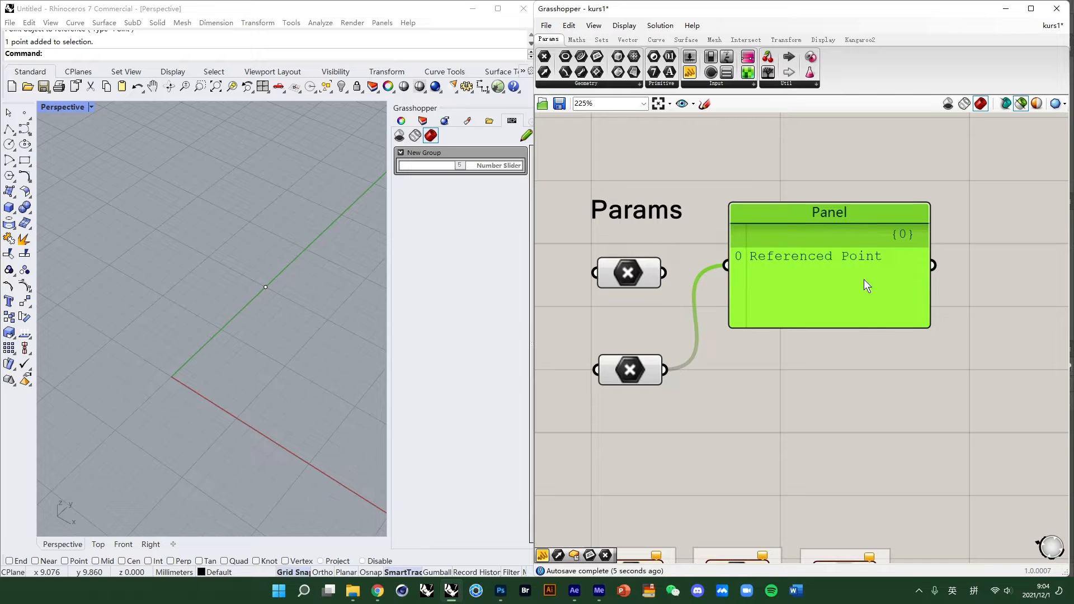
- Disconnect the Panel's input wire and add a Box component to the canvas by searching for box
{"action": "left_click", "coordinate": [875, 404]}
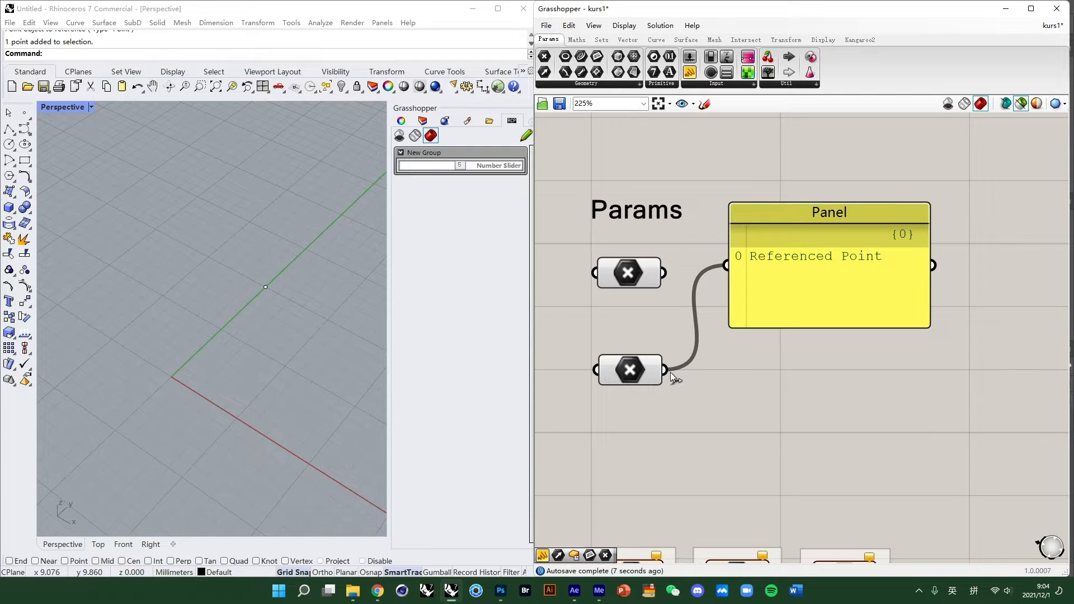
{"action": "left_click_drag", "start_coordinate": [727, 258], "coordinate": [807, 394], "text": "ctrl"}
{"action": "double_click", "coordinate": [807, 394]}
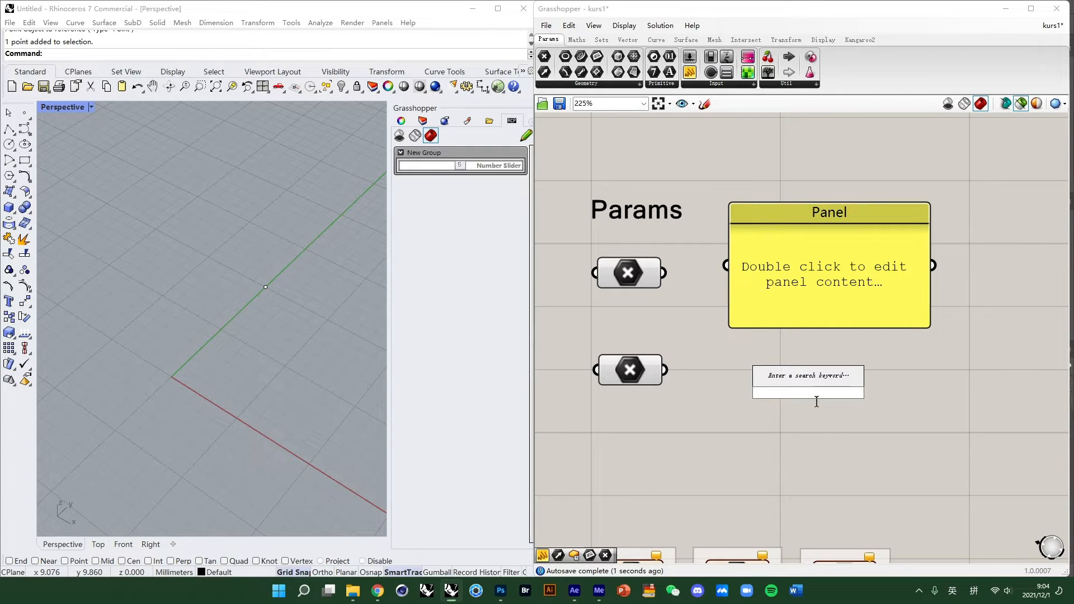
{"action": "type", "text": "box"}
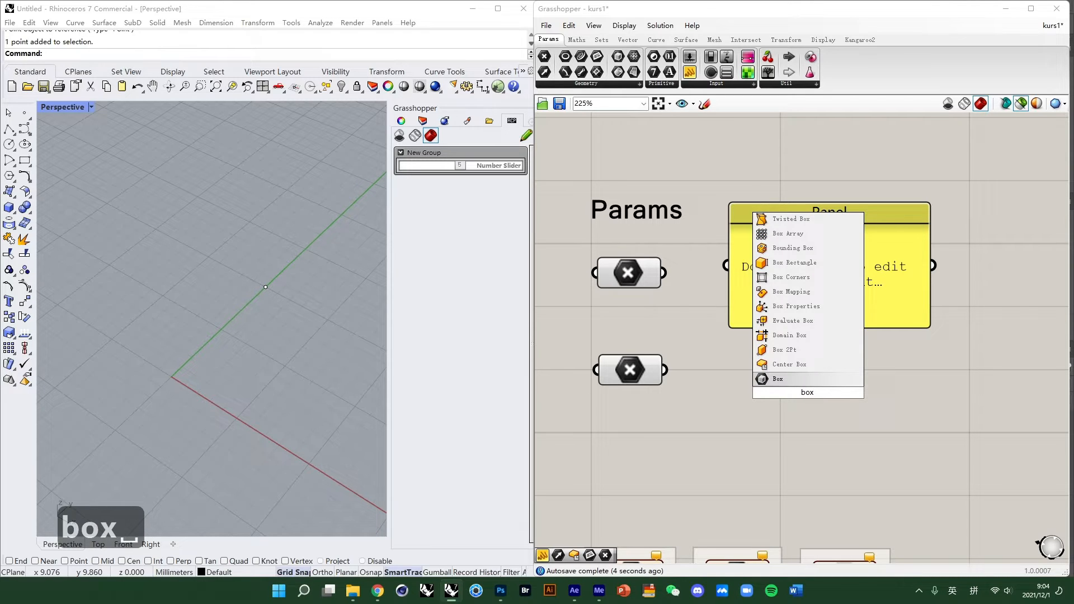
{"action": "left_click", "coordinate": [800, 365]}
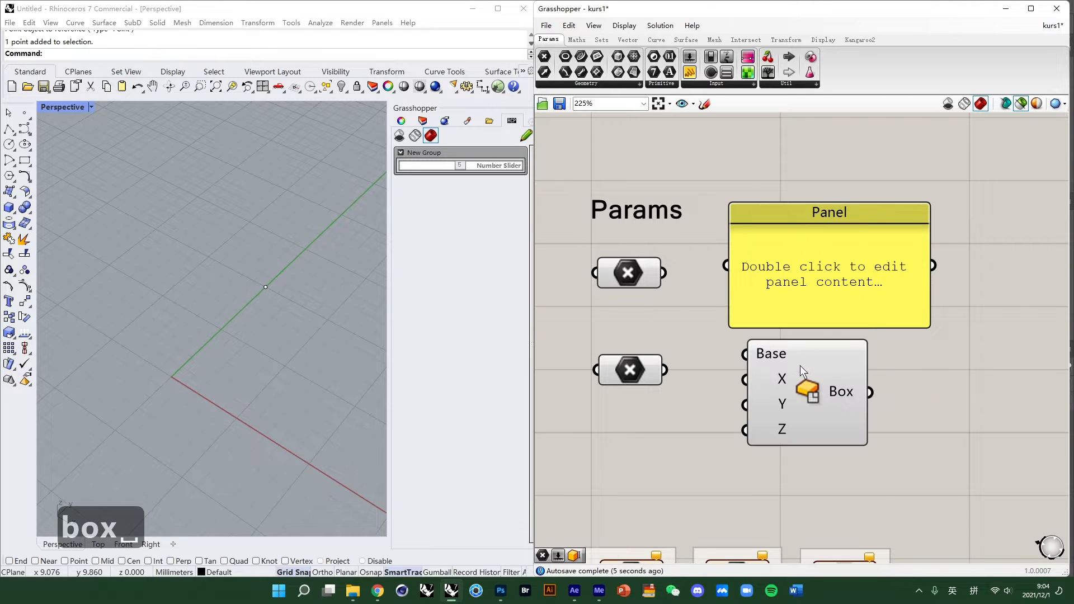
- Wire the first Point parameter's output into both the Panel's input and the Box's Base input
{"action": "left_click_drag", "start_coordinate": [854, 233], "coordinate": [876, 188]}
{"action": "left_click_drag", "start_coordinate": [821, 345], "coordinate": [841, 311]}
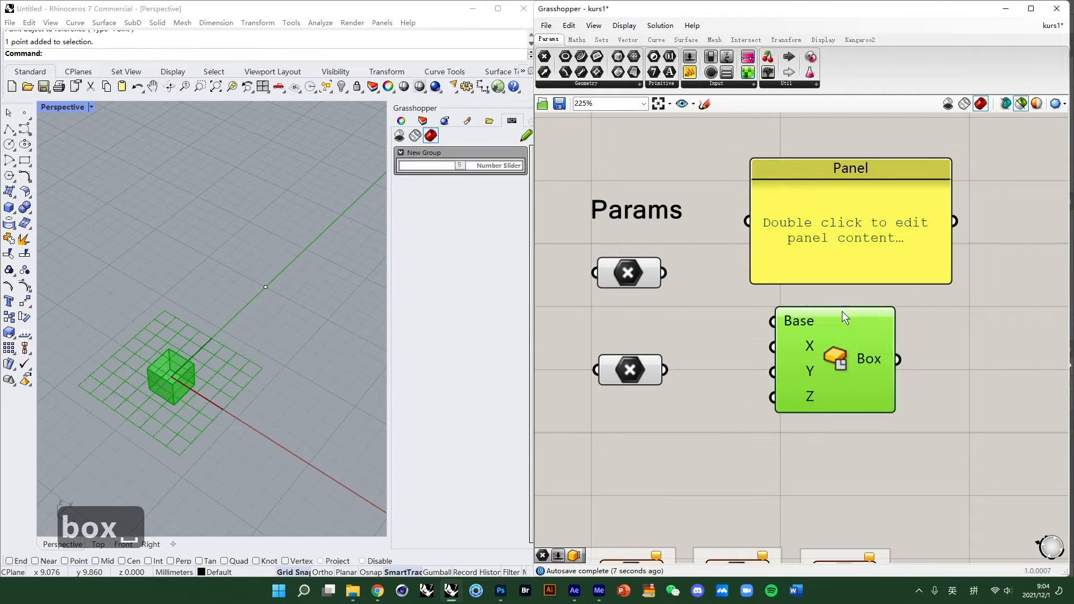
{"action": "left_click_drag", "start_coordinate": [671, 273], "coordinate": [748, 221]}
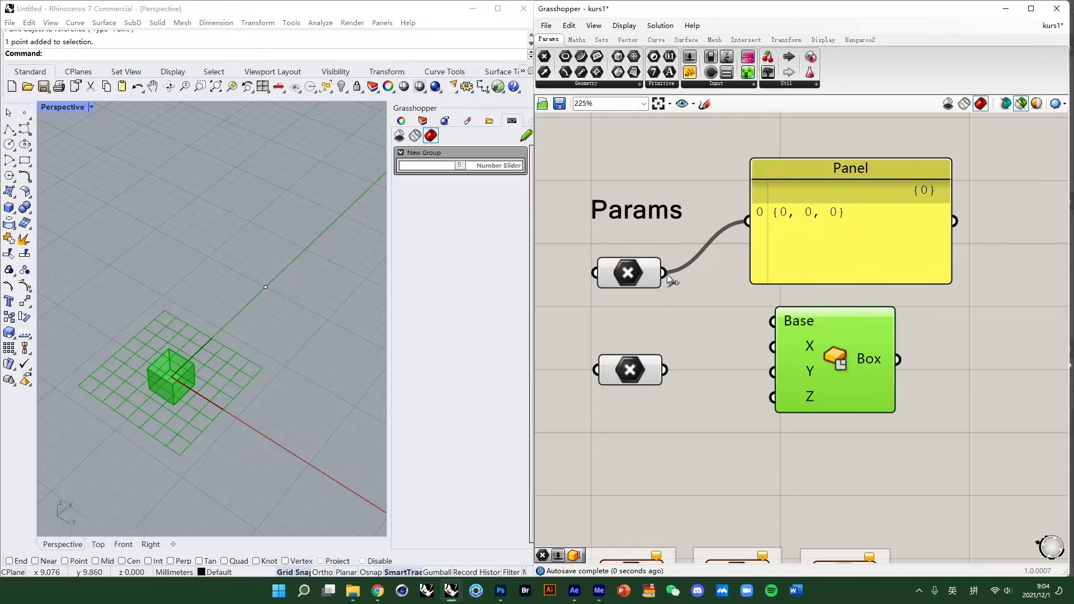
{"action": "left_click", "coordinate": [702, 331]}
{"action": "left_click", "coordinate": [824, 337]}
{"action": "left_click_drag", "start_coordinate": [664, 273], "coordinate": [807, 320]}
{"action": "left_click", "coordinate": [970, 371]}
{"action": "left_click", "coordinate": [830, 327]}
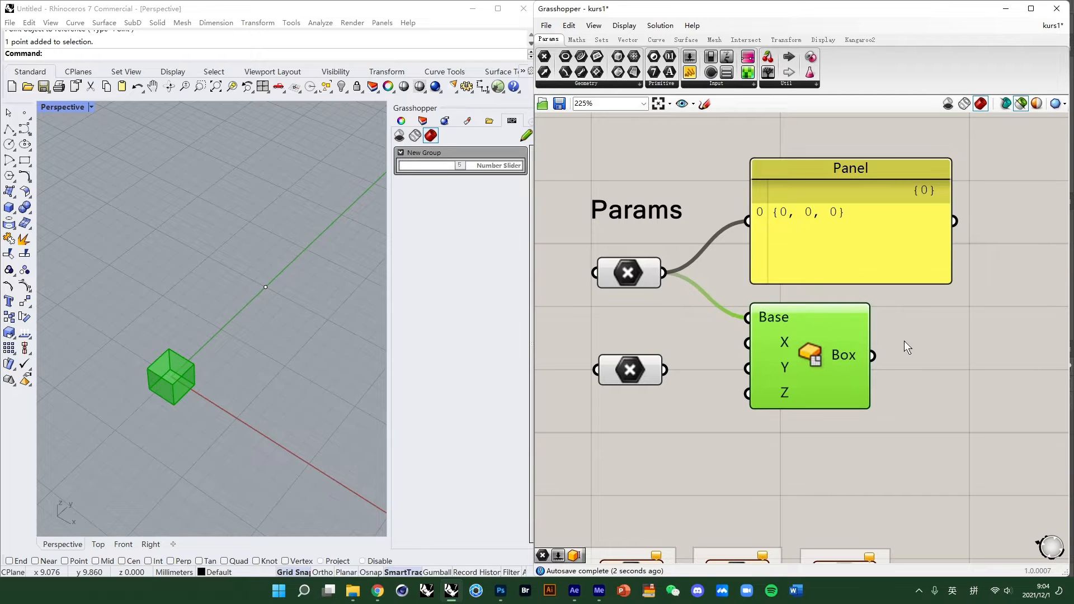
- Reconnect the Box's Base input and the Panel's input to the second Point parameter instead of the first
{"action": "left_click", "coordinate": [689, 422]}
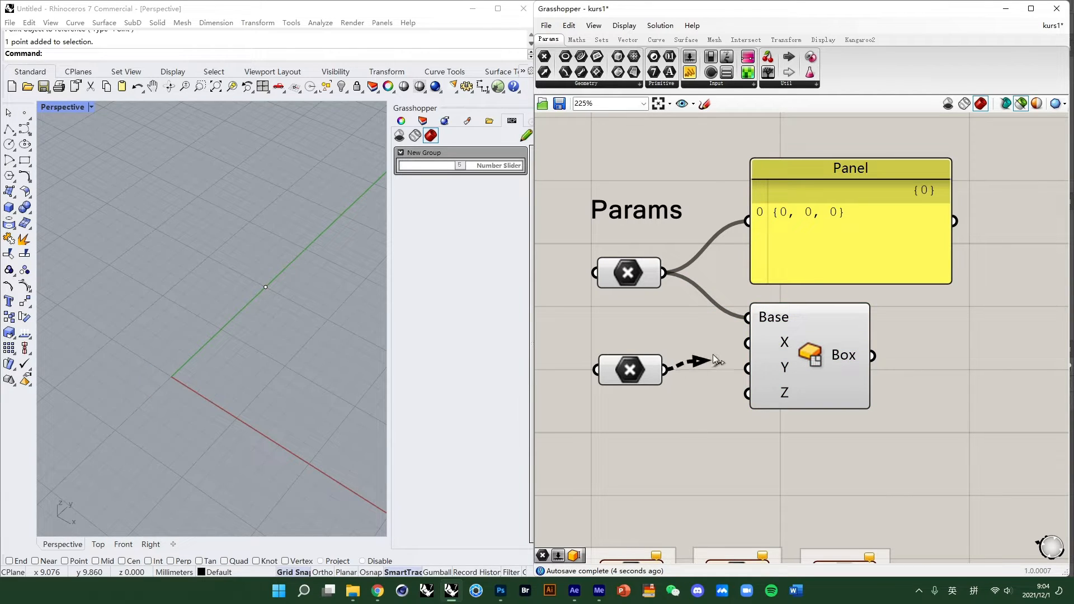
{"action": "left_click_drag", "start_coordinate": [713, 354], "coordinate": [752, 321]}
{"action": "left_click_drag", "start_coordinate": [664, 273], "coordinate": [756, 322]}
{"action": "left_click_drag", "start_coordinate": [665, 370], "coordinate": [750, 319]}
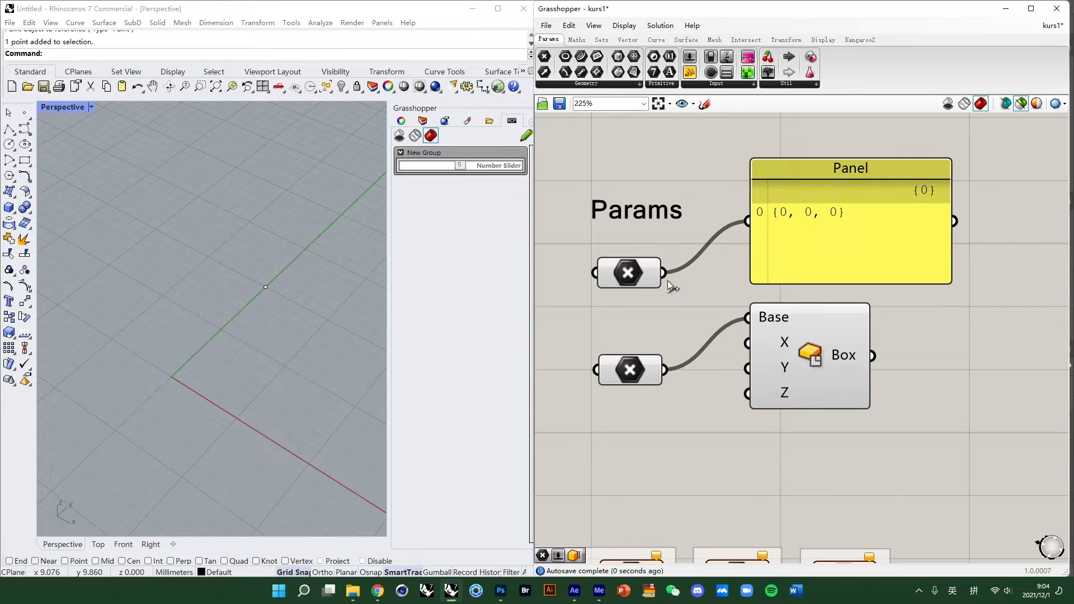
{"action": "left_click_drag", "start_coordinate": [664, 369], "coordinate": [748, 221]}
{"action": "left_click", "coordinate": [847, 191]}
{"action": "left_click", "coordinate": [810, 358]}
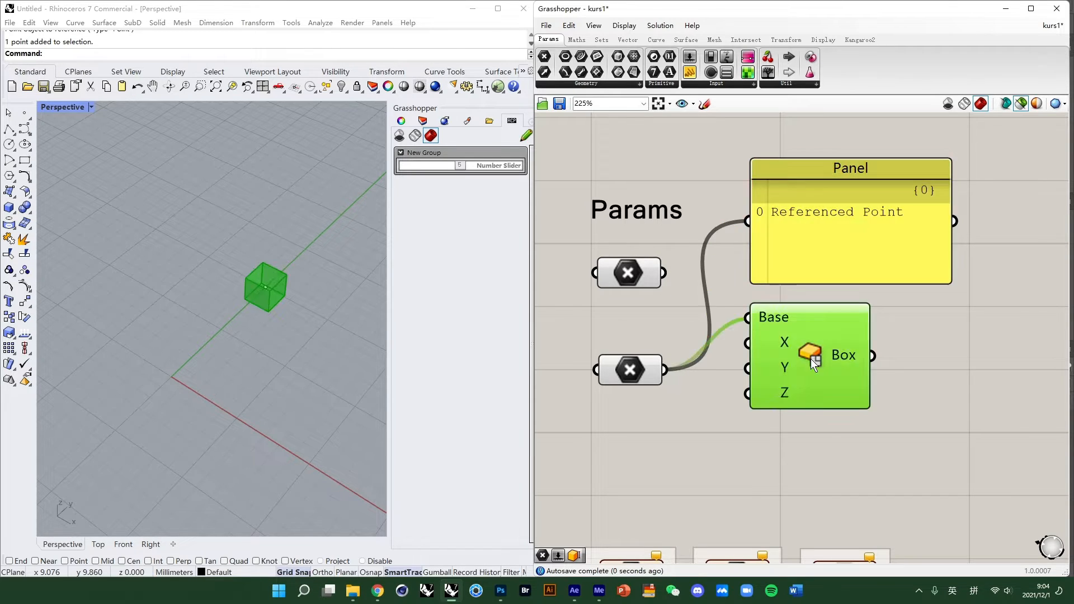
{"action": "left_click", "coordinate": [826, 239]}
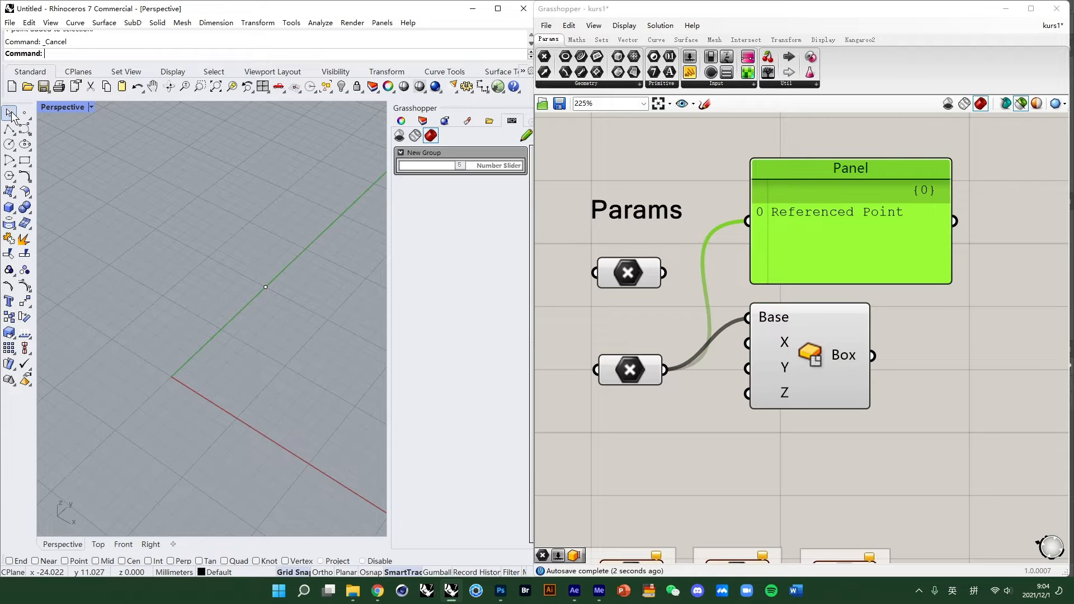
- Add the first Point parameter as an additional connection to the Box's Base input
{"action": "left_click", "coordinate": [766, 342]}
{"action": "left_click_drag", "start_coordinate": [220, 245], "coordinate": [333, 348]}
{"action": "left_click_drag", "start_coordinate": [265, 287], "coordinate": [285, 307]}
{"action": "left_click", "coordinate": [777, 430]}
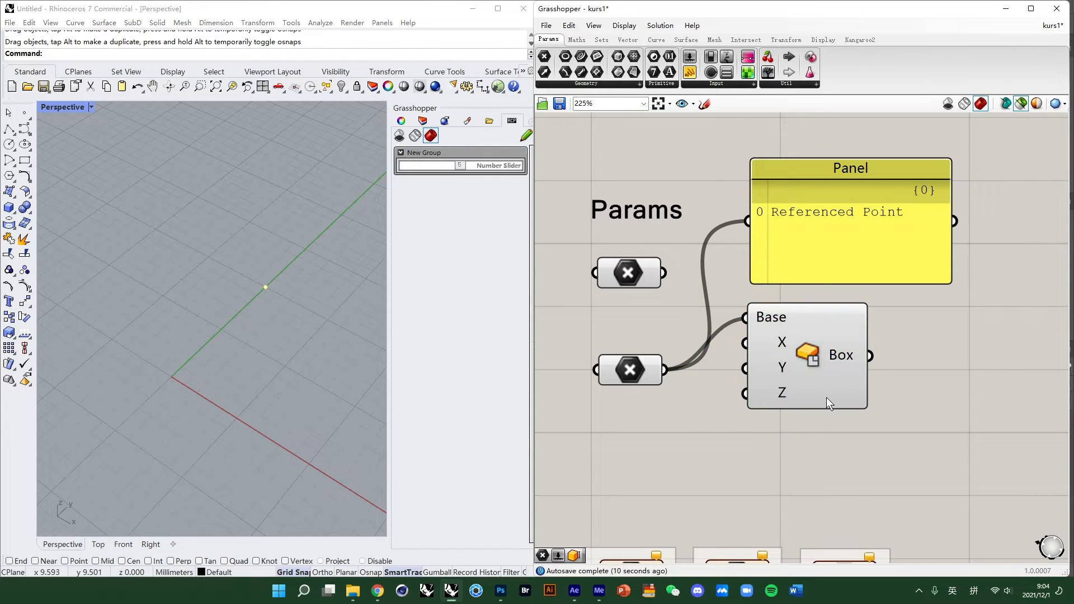
{"action": "left_click_drag", "start_coordinate": [669, 274], "coordinate": [747, 316]}
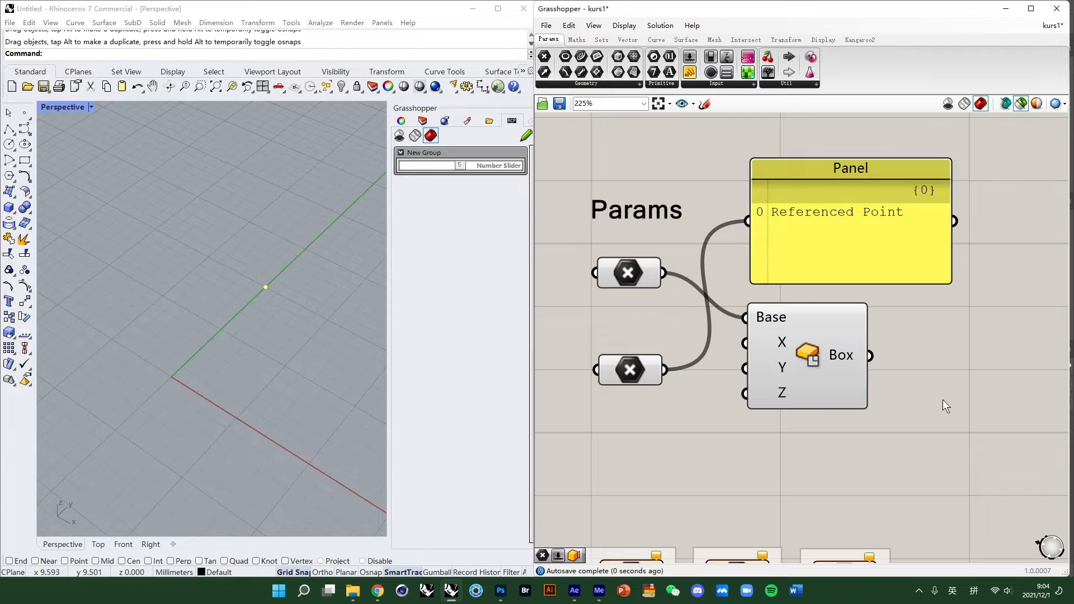
- Inspect the Box preview in the Rhino viewport from several views
{"action": "left_click", "coordinate": [828, 391]}
{"action": "left_click_drag", "start_coordinate": [121, 330], "coordinate": [218, 411]}
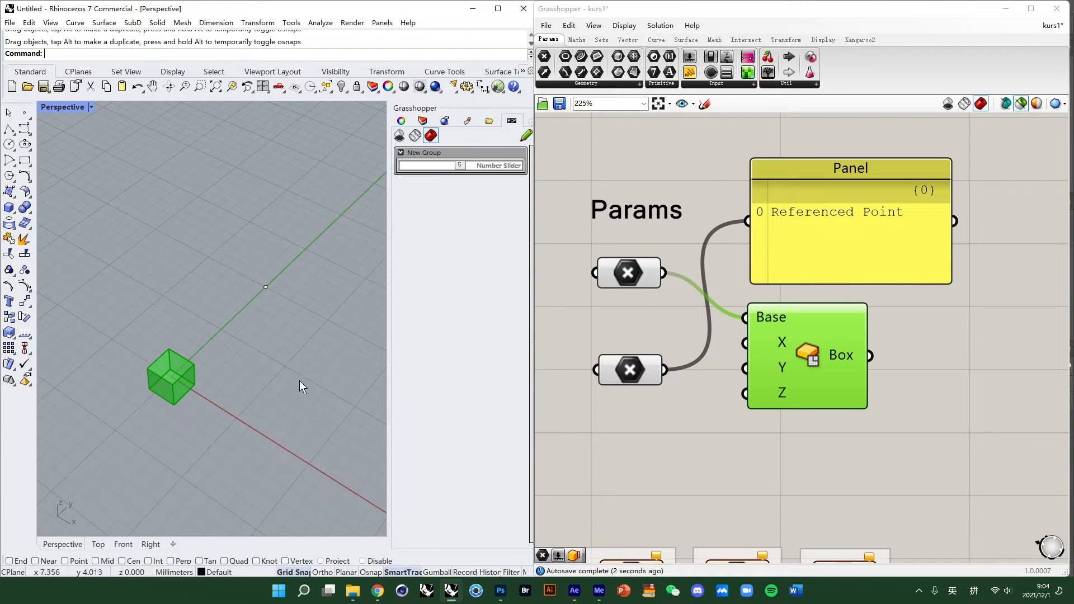
{"action": "left_click_drag", "start_coordinate": [245, 265], "coordinate": [272, 297]}
{"action": "scroll", "coordinate": [204, 243], "scroll_direction": "down", "scroll_amount": 5}
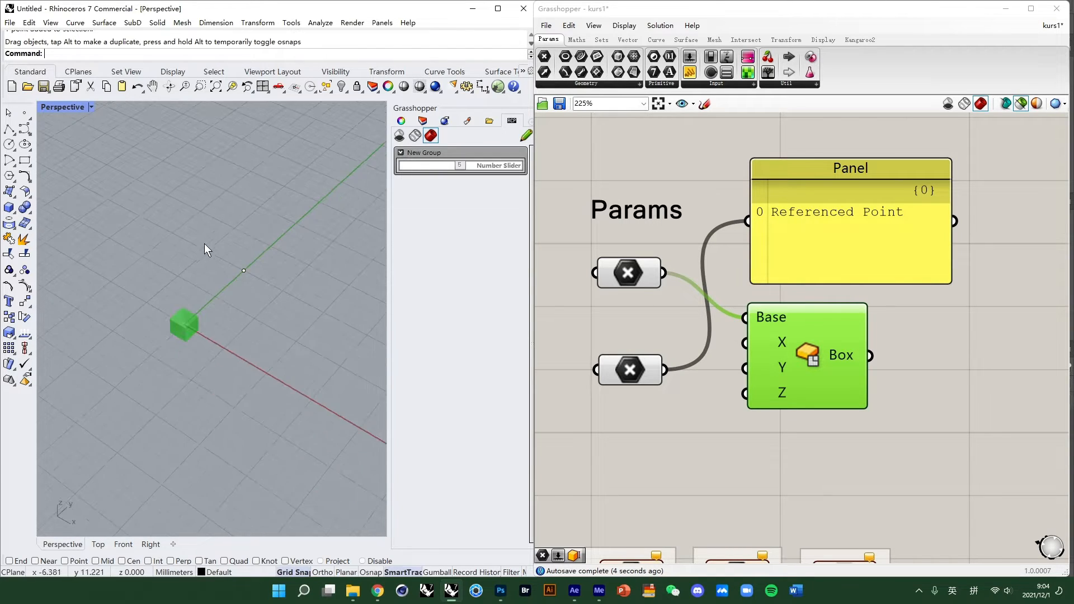
{"action": "scroll", "coordinate": [232, 303], "scroll_direction": "up", "scroll_amount": 5}
{"action": "mouse_move", "coordinate": [233, 305]}
{"action": "right_mouse_down"}
{"action": "mouse_move", "coordinate": [253, 317]}
{"action": "mouse_move", "coordinate": [239, 321]}
{"action": "right_mouse_up"}
{"action": "left_click", "coordinate": [834, 482]}
{"action": "scroll", "coordinate": [295, 320], "scroll_direction": "down", "scroll_amount": 4}
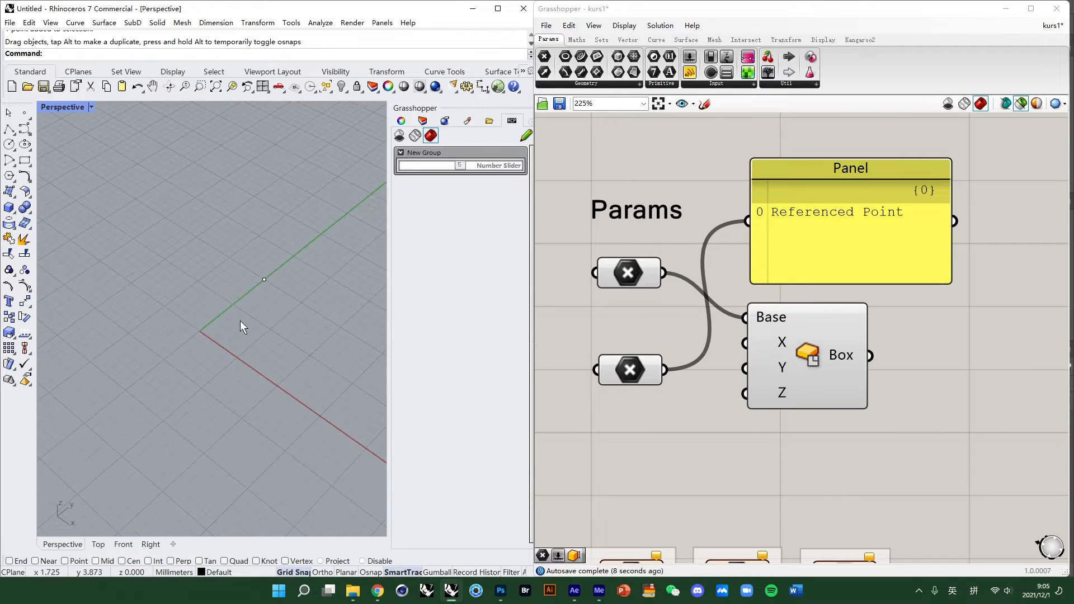
- Delete the referenced point in Rhino together with the Box component and the Panel
{"action": "left_click_drag", "start_coordinate": [235, 251], "coordinate": [328, 364]}
{"action": "key", "text": "Delete"}
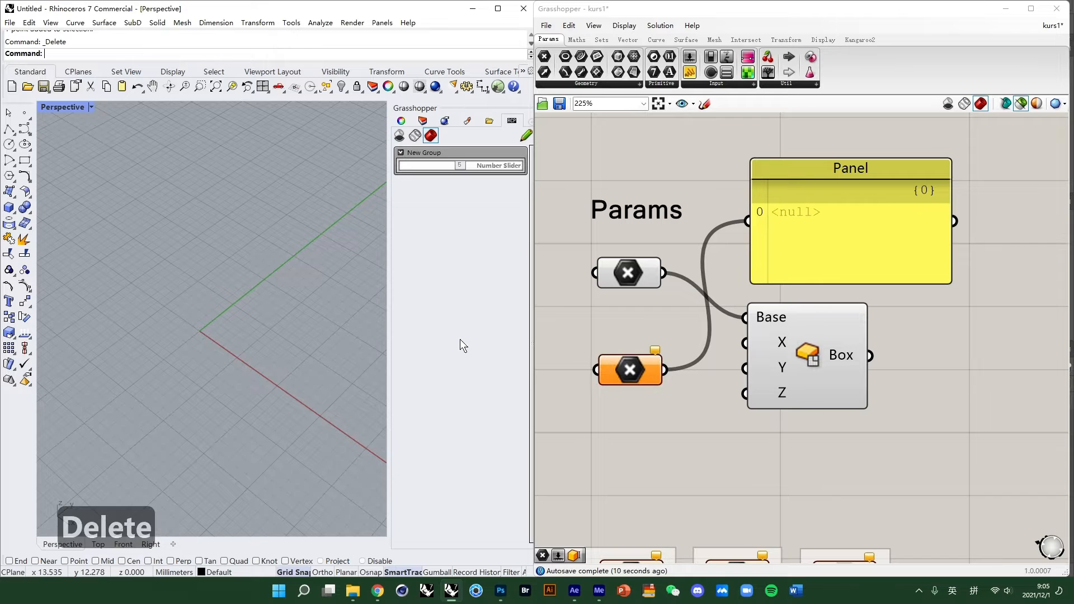
{"action": "left_click", "coordinate": [795, 337]}
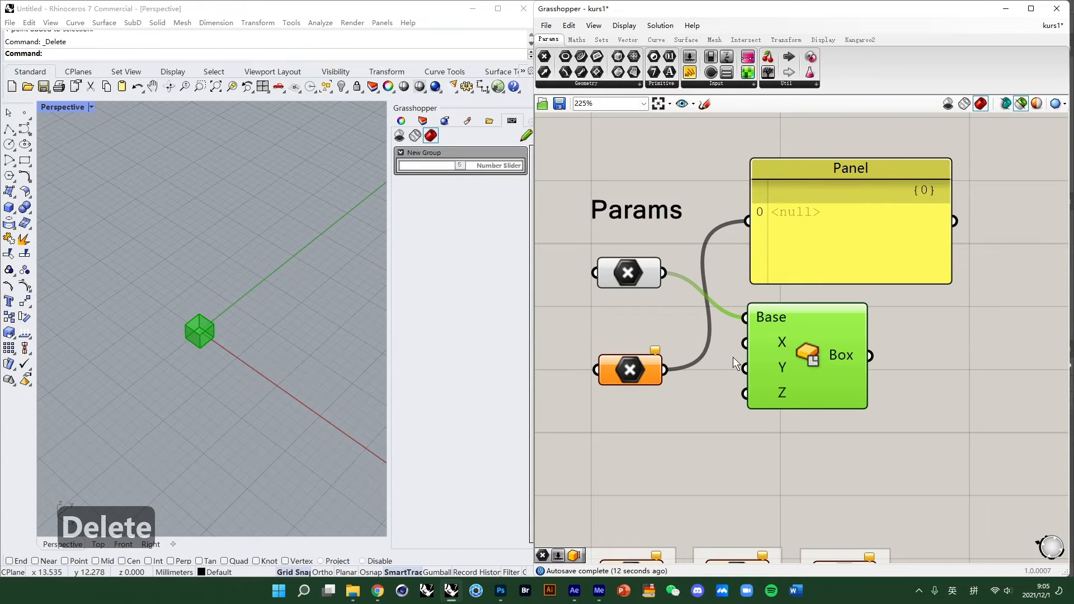
{"action": "key", "text": "Delete"}
{"action": "left_click", "coordinate": [812, 252]}
{"action": "key", "text": "Delete"}
- Browse the group of parameter components on the canvas and select the Geometry parameter
{"action": "scroll", "coordinate": [782, 363], "scroll_direction": "down", "scroll_amount": 2}
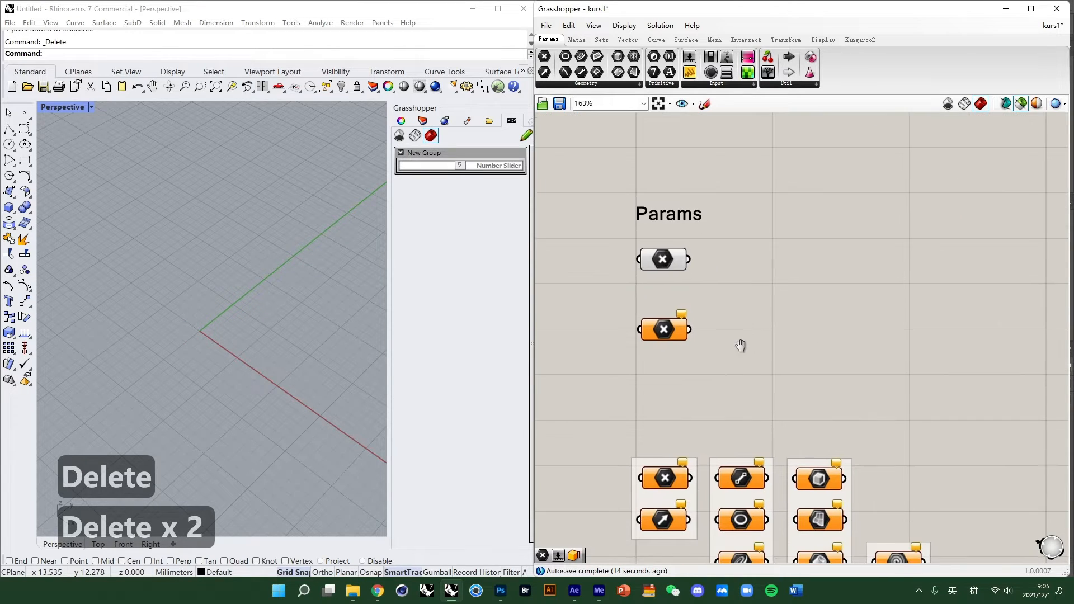
{"action": "left_click_drag", "start_coordinate": [723, 371], "coordinate": [624, 292]}
{"action": "scroll", "coordinate": [700, 336], "scroll_direction": "up", "scroll_amount": 3}
{"action": "scroll", "coordinate": [727, 257], "scroll_direction": "down", "scroll_amount": 3}
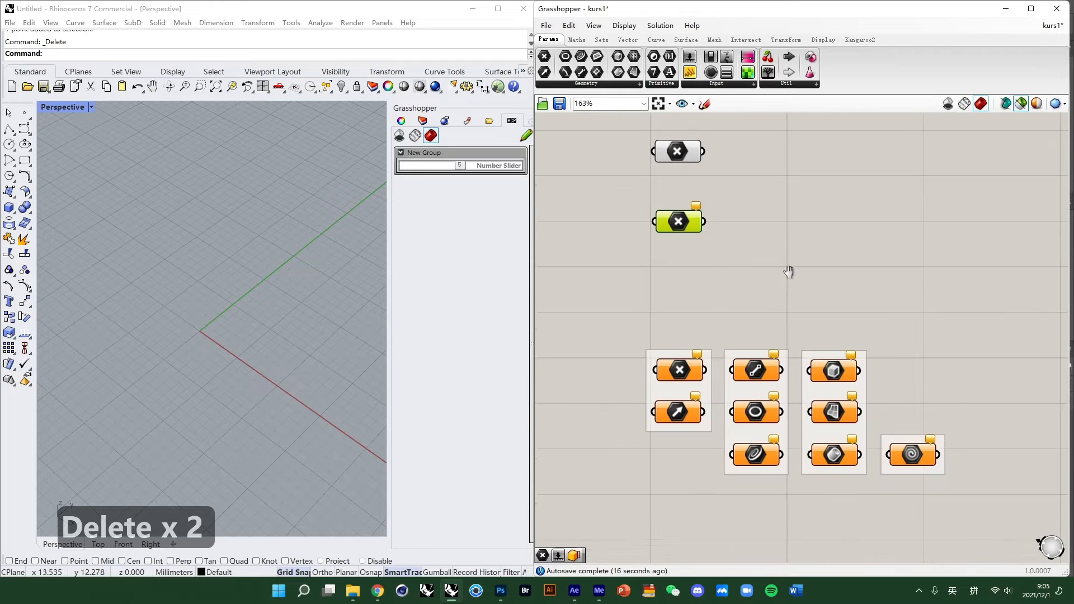
{"action": "scroll", "coordinate": [760, 305], "scroll_direction": "up", "scroll_amount": 3}
{"action": "scroll", "coordinate": [711, 285], "scroll_direction": "down", "scroll_amount": 2}
{"action": "left_click", "coordinate": [731, 220]}
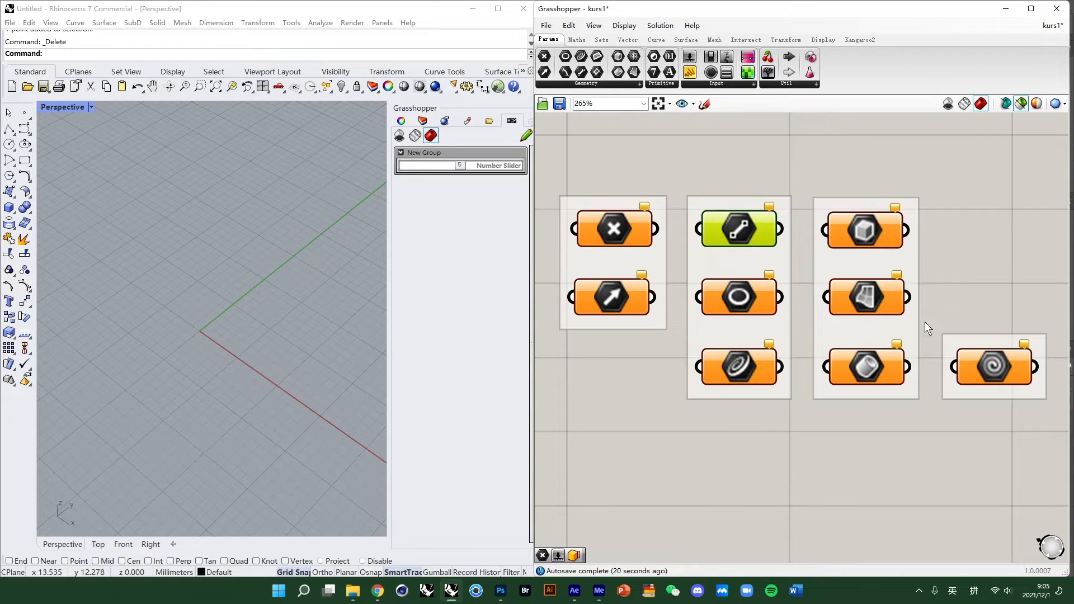
{"action": "left_click", "coordinate": [984, 369]}
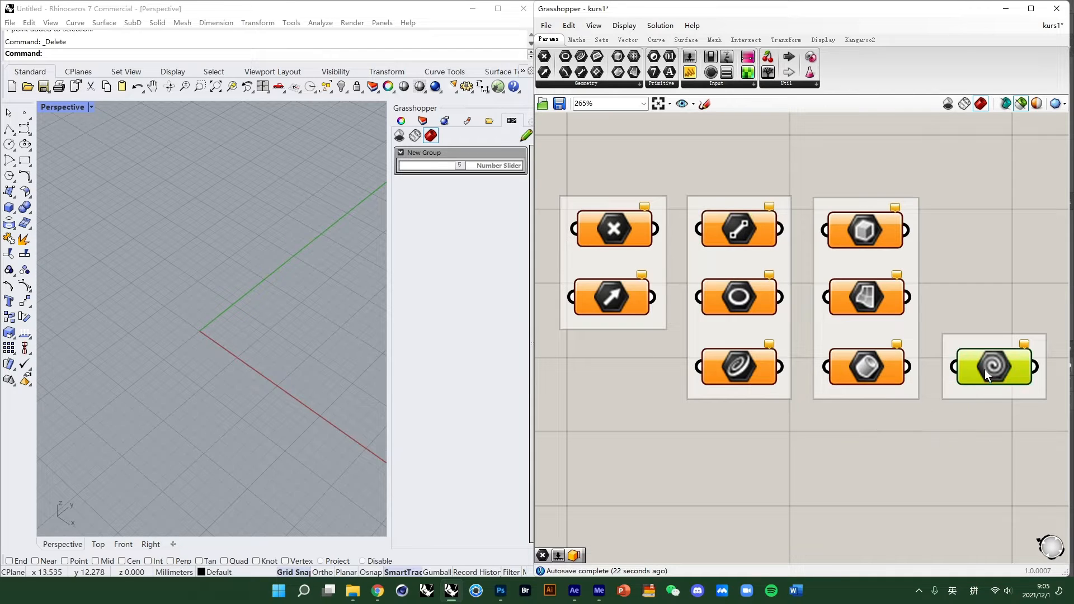
{"action": "right_click_drag", "start_coordinate": [954, 270], "coordinate": [954, 301]}
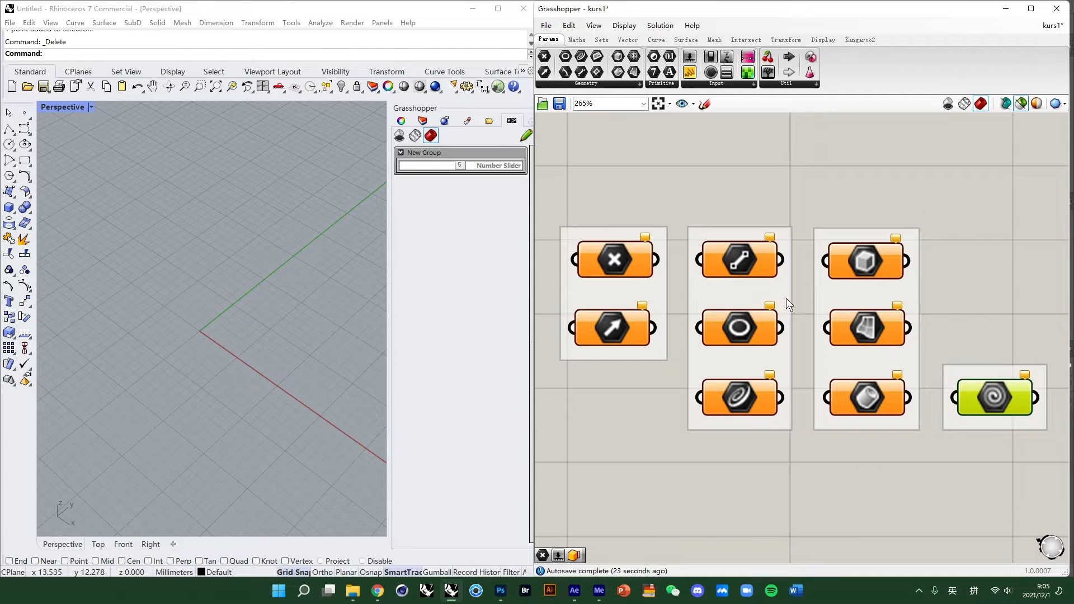
- Draw a box in the Rhino viewport with the Box tool
{"action": "left_click", "coordinate": [8, 207]}
{"action": "left_click", "coordinate": [200, 331]}
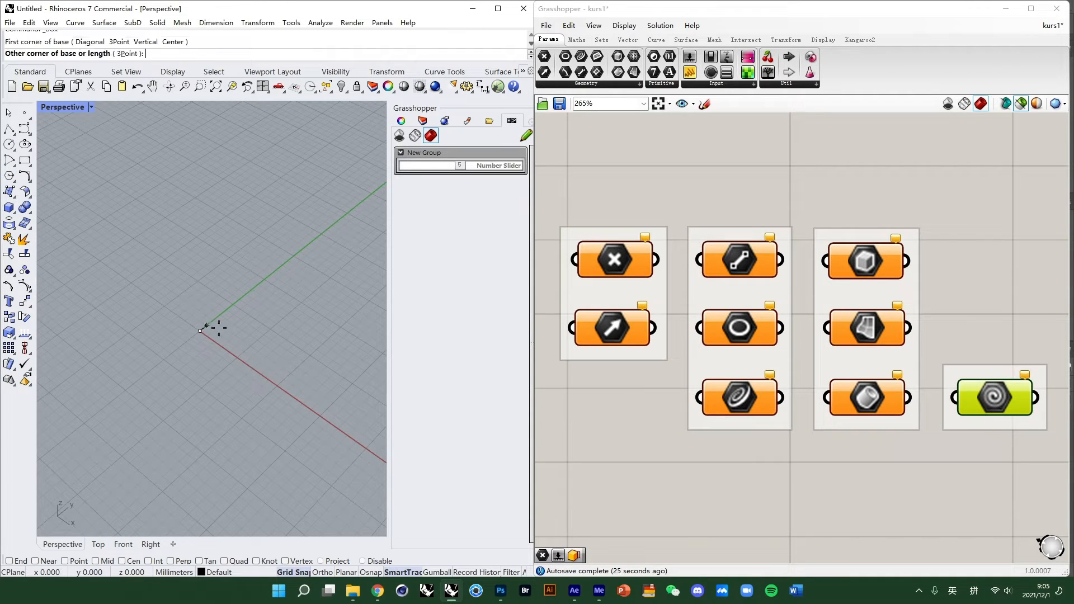
{"action": "left_click", "coordinate": [232, 260]}
{"action": "left_click", "coordinate": [230, 215]}
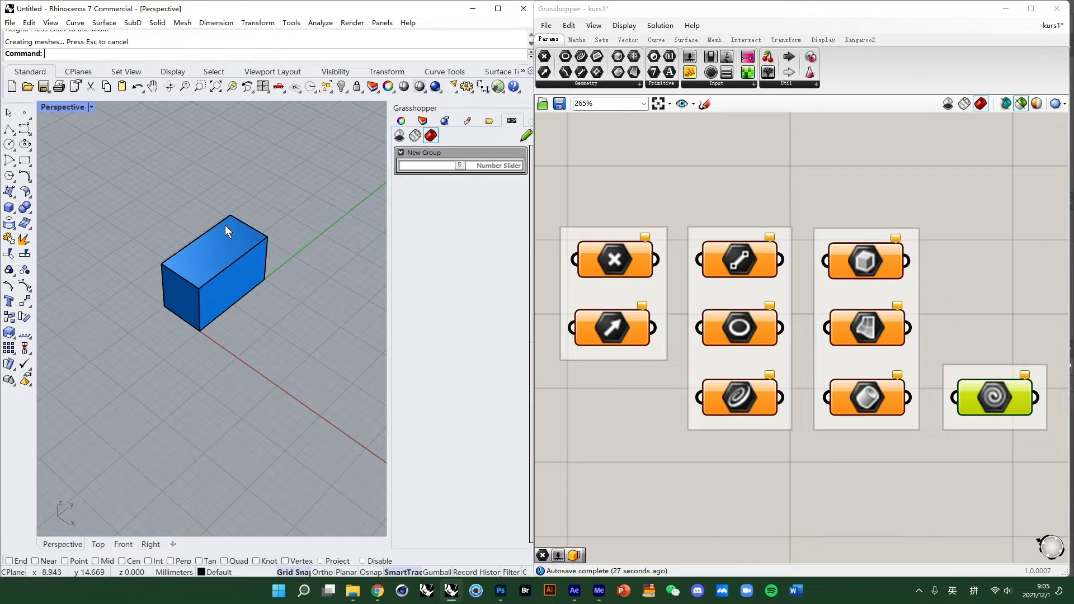
- Reference the Rhino box into the Geometry parameter using Set one Geometry
{"action": "left_click", "coordinate": [980, 395]}
{"action": "right_click", "coordinate": [980, 395]}
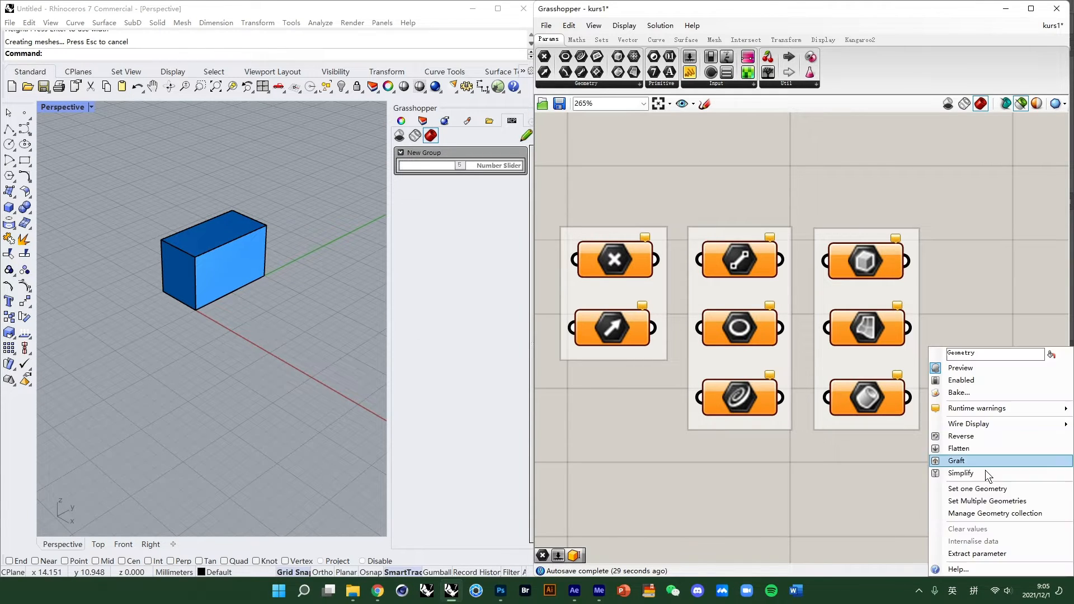
{"action": "left_click", "coordinate": [989, 486]}
{"action": "left_click", "coordinate": [213, 237]}
{"action": "scroll", "coordinate": [214, 237], "scroll_direction": "down", "scroll_amount": 3}
{"action": "right_click_drag", "start_coordinate": [214, 238], "coordinate": [156, 295]}
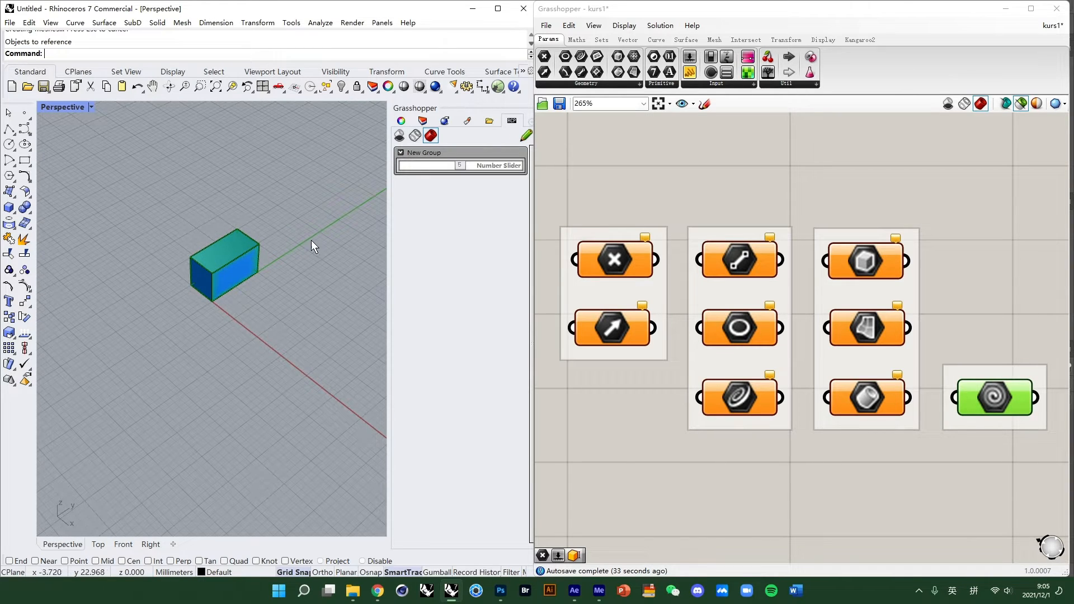
{"action": "left_click", "coordinate": [767, 447]}
{"action": "scroll", "coordinate": [741, 298], "scroll_direction": "down", "scroll_amount": 3}
{"action": "scroll", "coordinate": [687, 442], "scroll_direction": "up", "scroll_amount": 3}
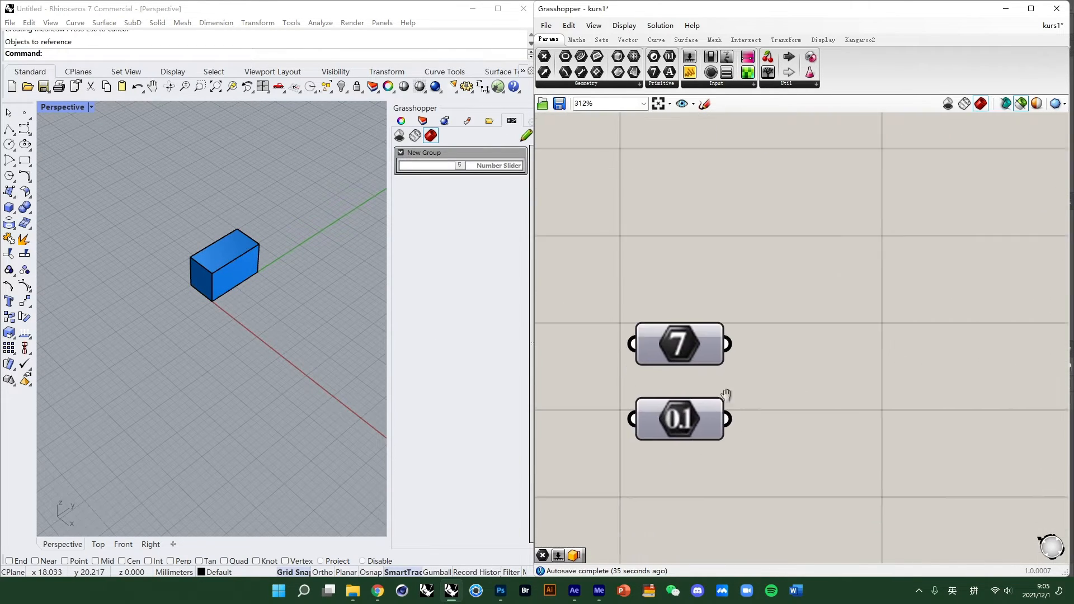
{"action": "right_click_drag", "start_coordinate": [712, 288], "coordinate": [693, 270]}
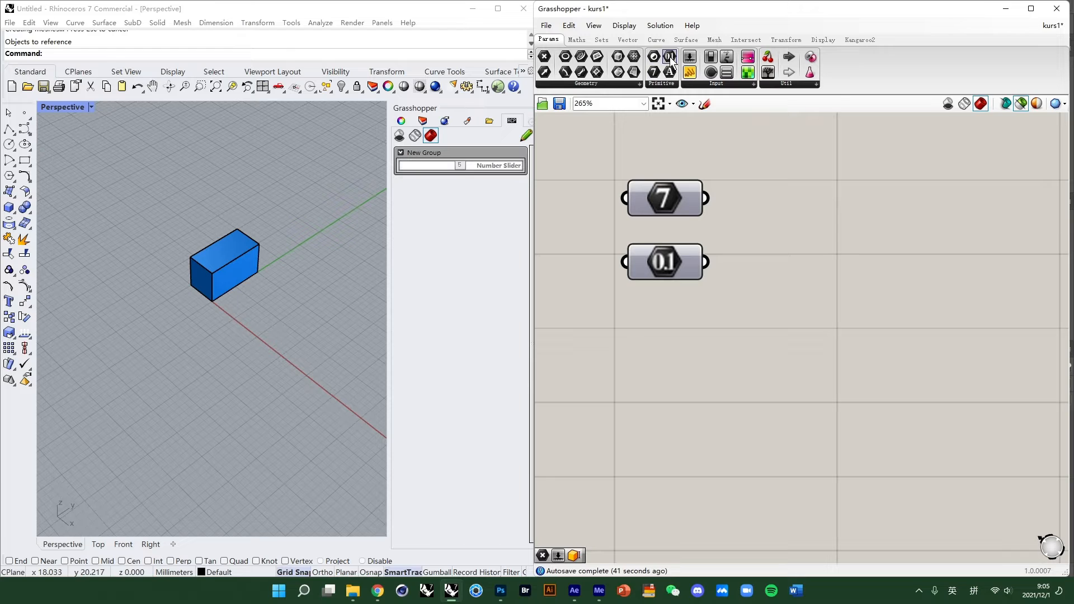
{"action": "left_click_drag", "start_coordinate": [669, 56], "coordinate": [705, 126]}
{"action": "left_click_drag", "start_coordinate": [764, 255], "coordinate": [763, 252]}
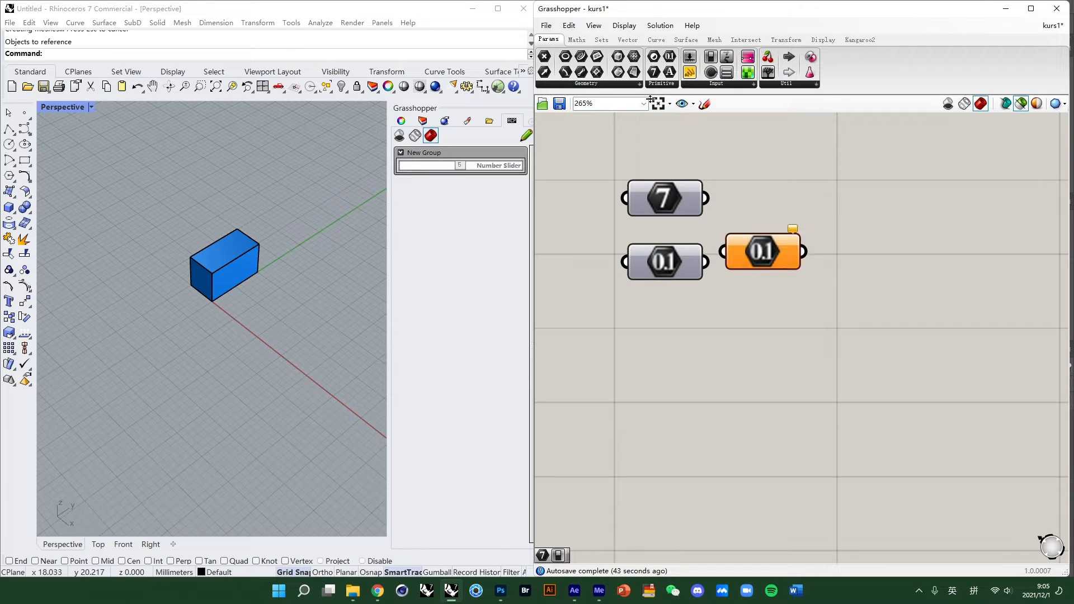
{"action": "left_click_drag", "start_coordinate": [654, 72], "coordinate": [749, 196]}
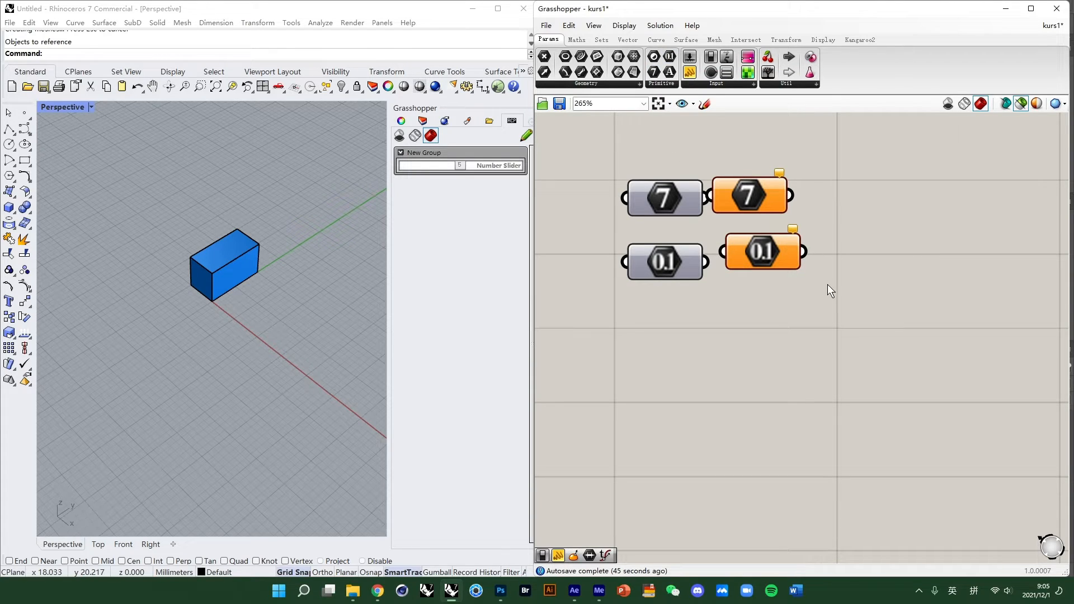
{"action": "left_click_drag", "start_coordinate": [827, 284], "coordinate": [762, 183]}
{"action": "key", "text": "Delete"}
- Add a Panel component by searching for panel and place it beside the Integer parameter
{"action": "double_click", "coordinate": [820, 254]}
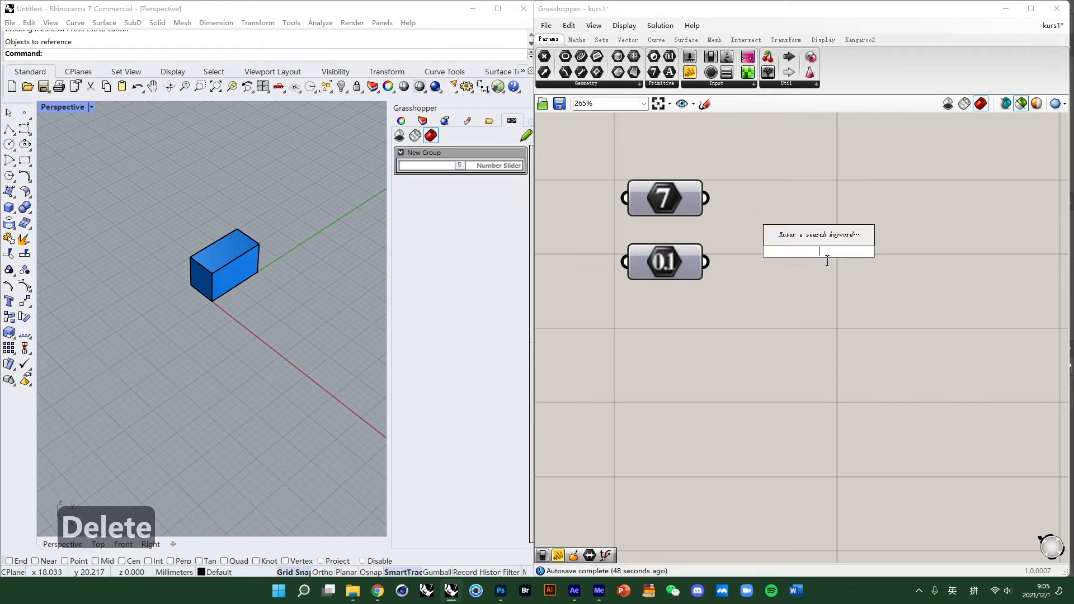
{"action": "type", "text": "panel"}
{"action": "key", "text": "Return"}
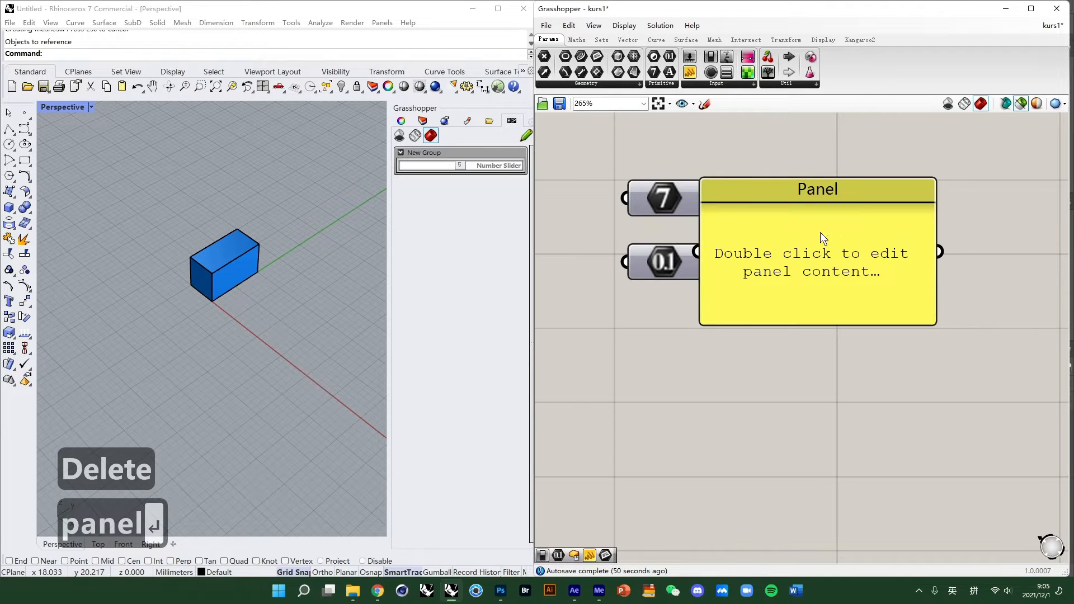
{"action": "left_click_drag", "start_coordinate": [820, 233], "coordinate": [927, 192]}
- Set the Integer parameter's value to 6
{"action": "right_click", "coordinate": [675, 202]}
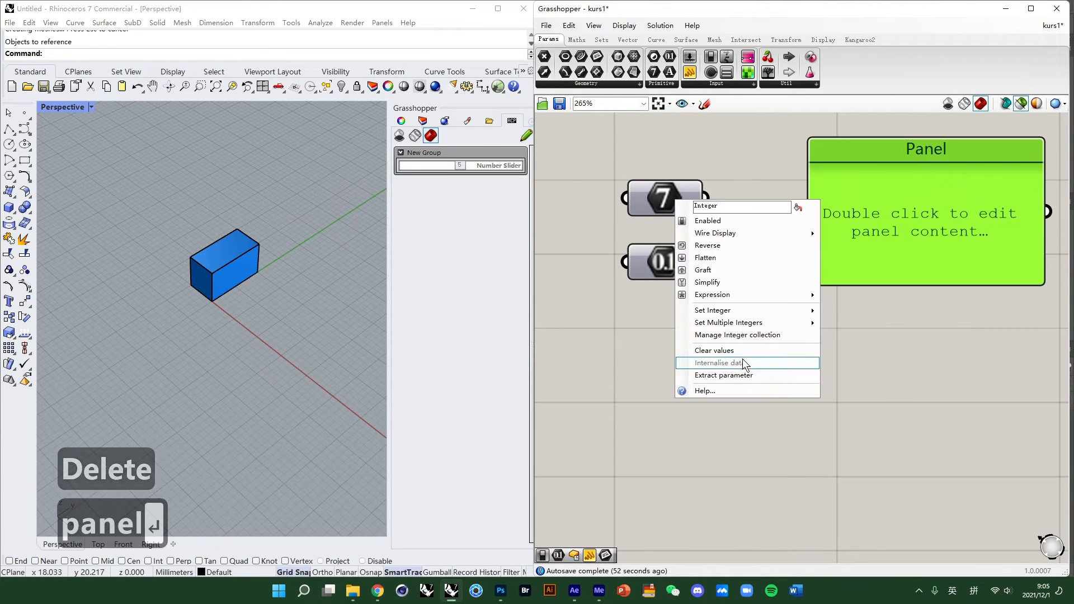
{"action": "mouse_move", "coordinate": [743, 309]}
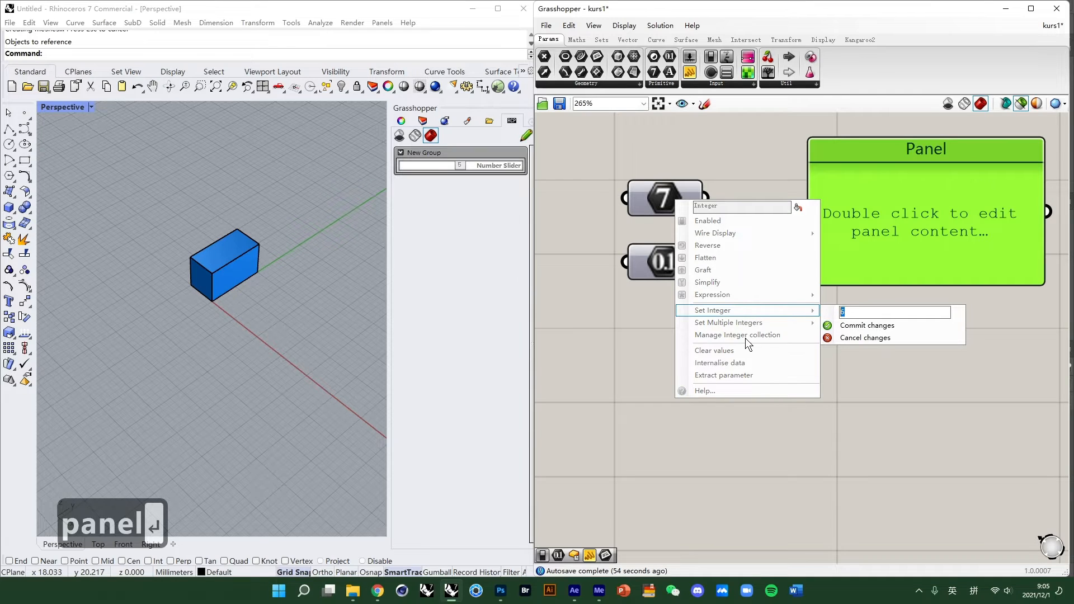
{"action": "type", "text": "6"}
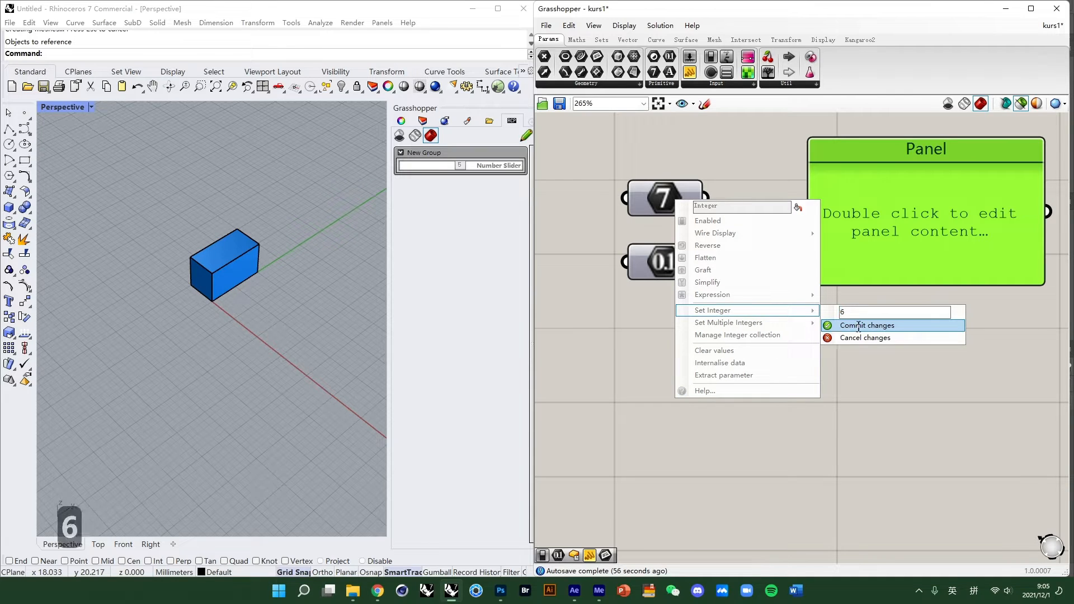
{"action": "left_click", "coordinate": [833, 329]}
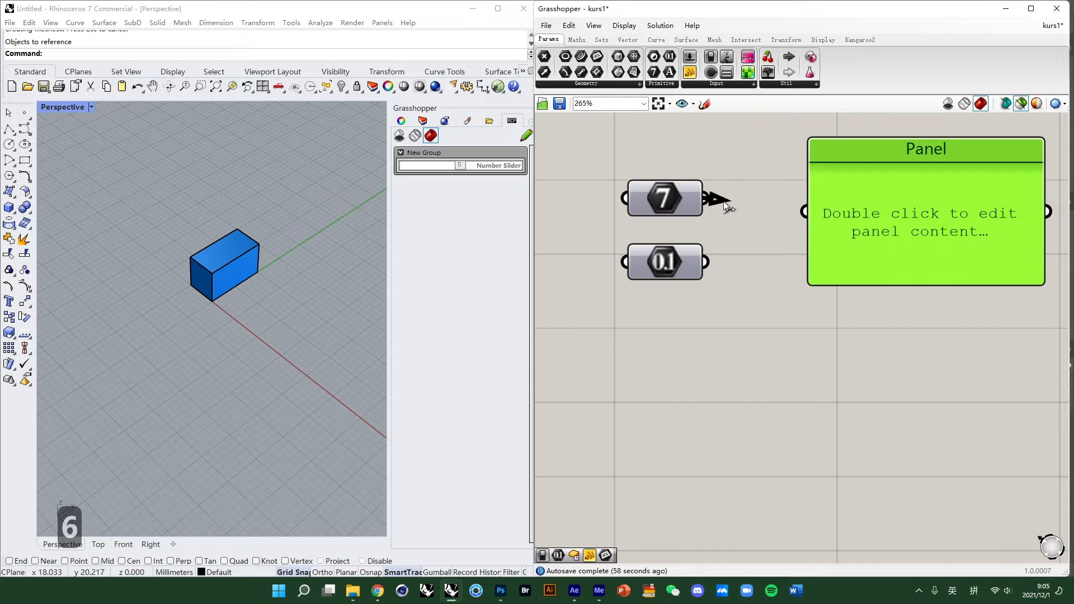
- Connect the Integer parameter's output to the Panel input and reposition the Panel
{"action": "left_click_drag", "start_coordinate": [726, 204], "coordinate": [805, 212]}
{"action": "left_click_drag", "start_coordinate": [873, 154], "coordinate": [838, 140]}
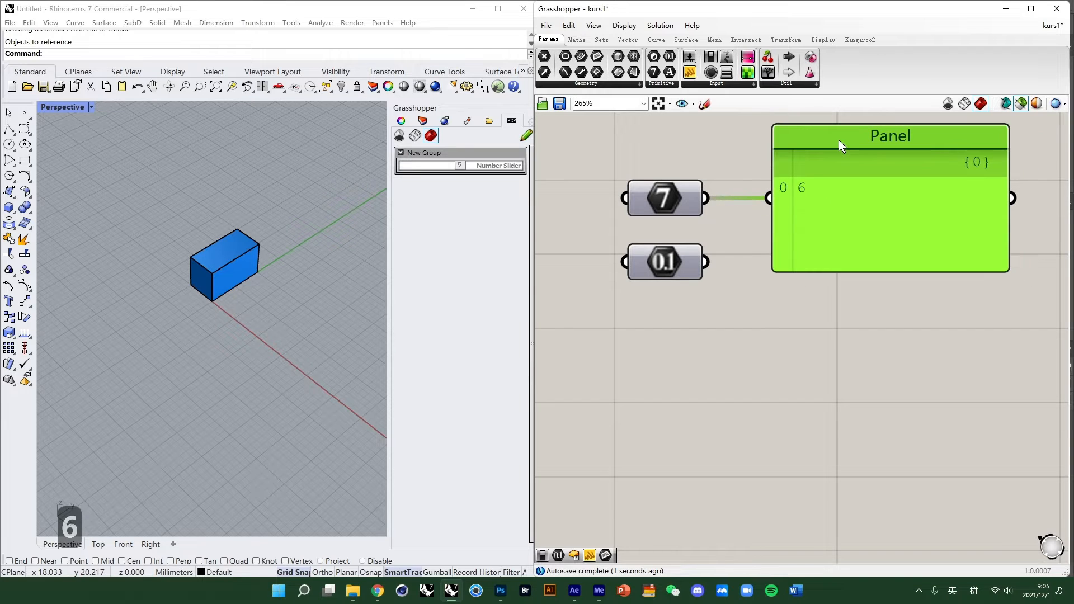
- Set the Number parameter's value to 6.0 and wire it into the Panel
{"action": "left_click", "coordinate": [824, 286]}
{"action": "scroll", "coordinate": [764, 303], "scroll_direction": "down", "scroll_amount": 2}
{"action": "right_click_drag", "start_coordinate": [764, 303], "coordinate": [716, 345]}
{"action": "scroll", "coordinate": [703, 341], "scroll_direction": "up", "scroll_amount": 2}
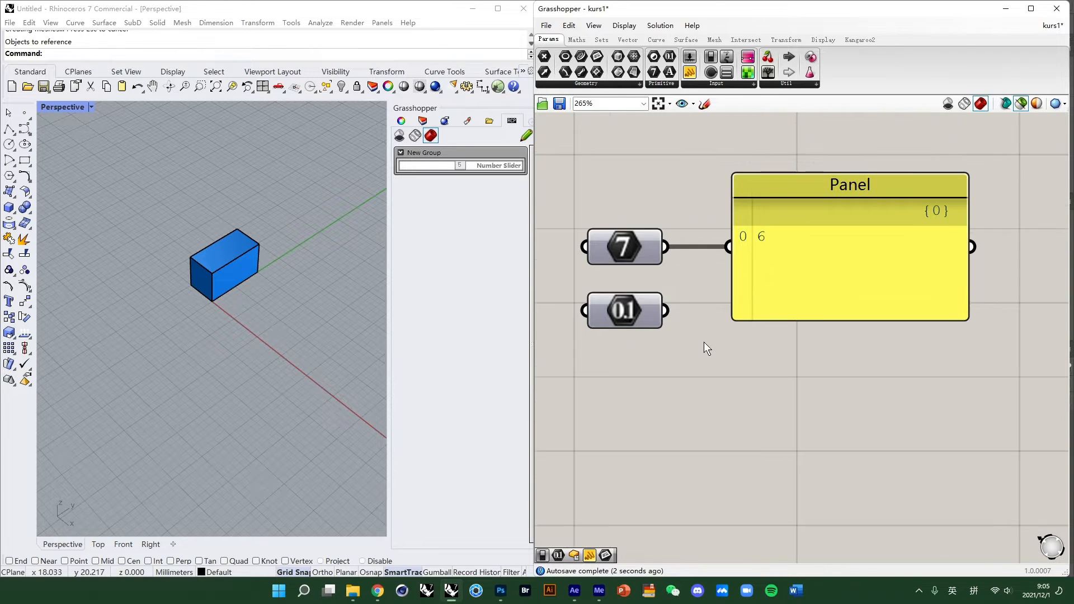
{"action": "right_click", "coordinate": [653, 319]}
{"action": "left_click", "coordinate": [619, 322]}
{"action": "right_click", "coordinate": [619, 318]}
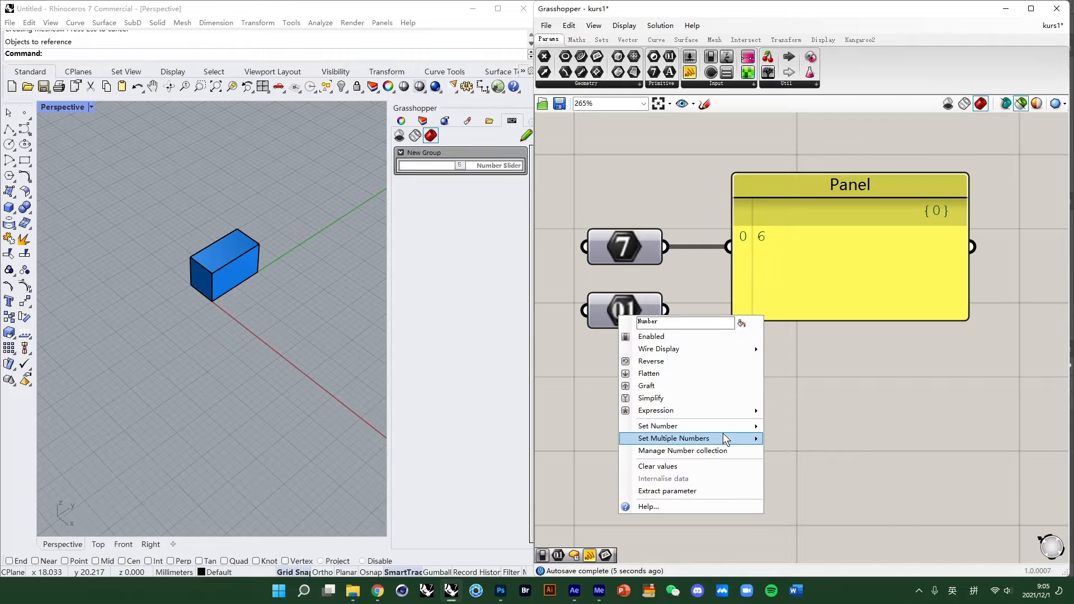
{"action": "mouse_move", "coordinate": [724, 427]}
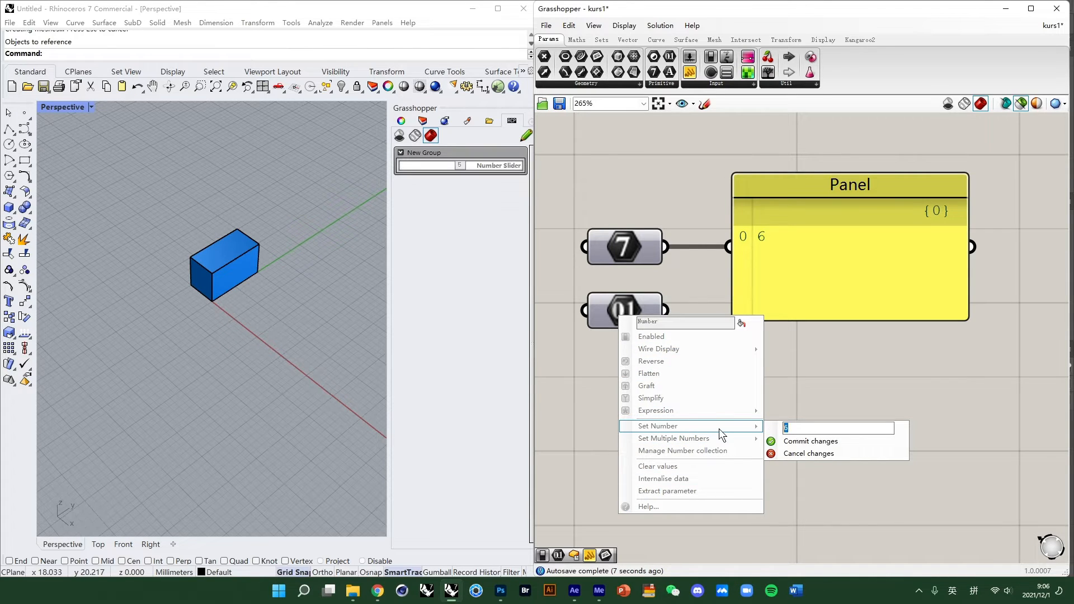
{"action": "type", "text": "6.0"}
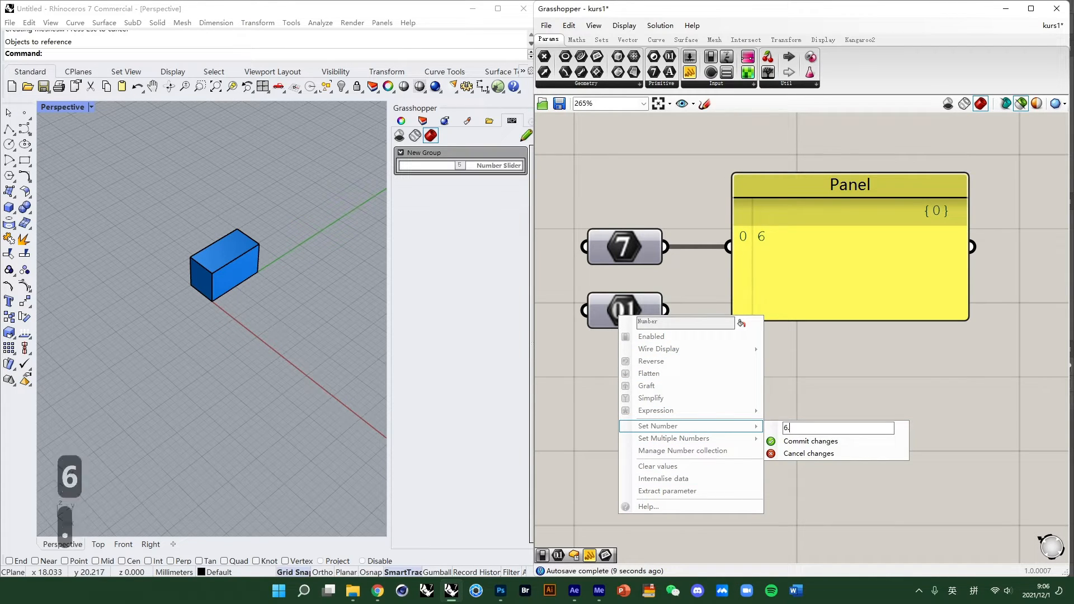
{"action": "left_click", "coordinate": [828, 442]}
{"action": "left_click_drag", "start_coordinate": [665, 311], "coordinate": [729, 247]}
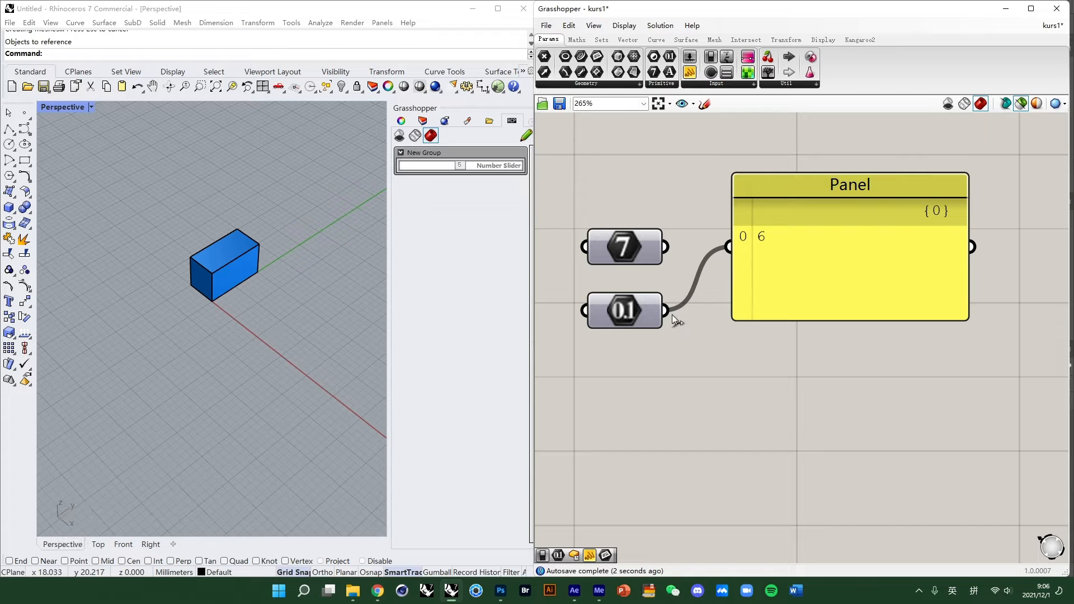
{"action": "left_click_drag", "start_coordinate": [682, 307], "coordinate": [858, 298], "text": "ctrl"}
- Set the Integer parameter's value to 5.6 and reconnect it to the Panel input
{"action": "right_click", "coordinate": [643, 255]}
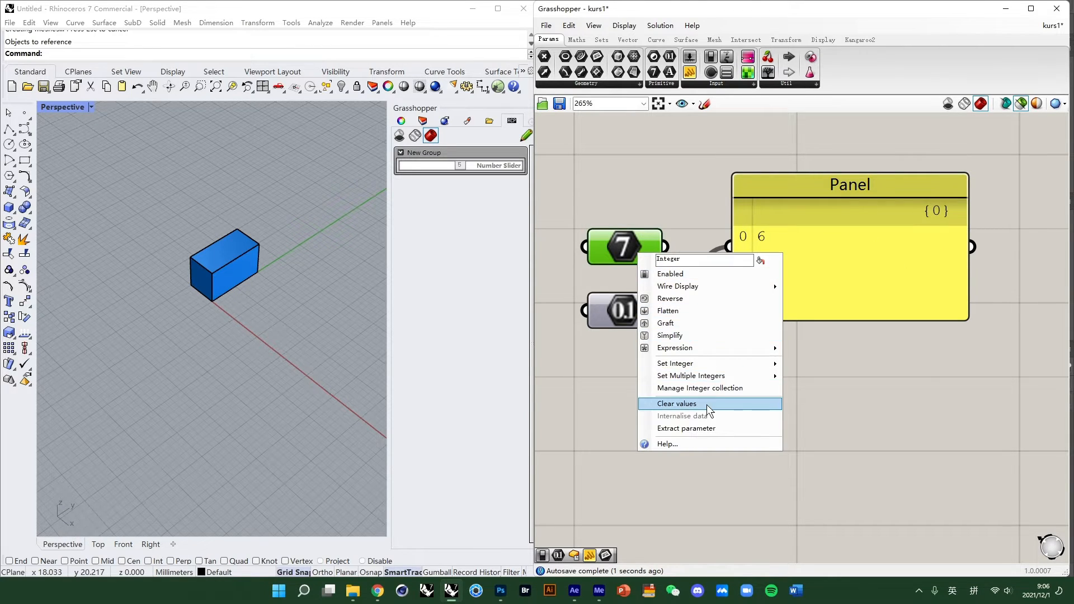
{"action": "mouse_move", "coordinate": [699, 363]}
{"action": "left_click_drag", "start_coordinate": [828, 371], "coordinate": [627, 385]}
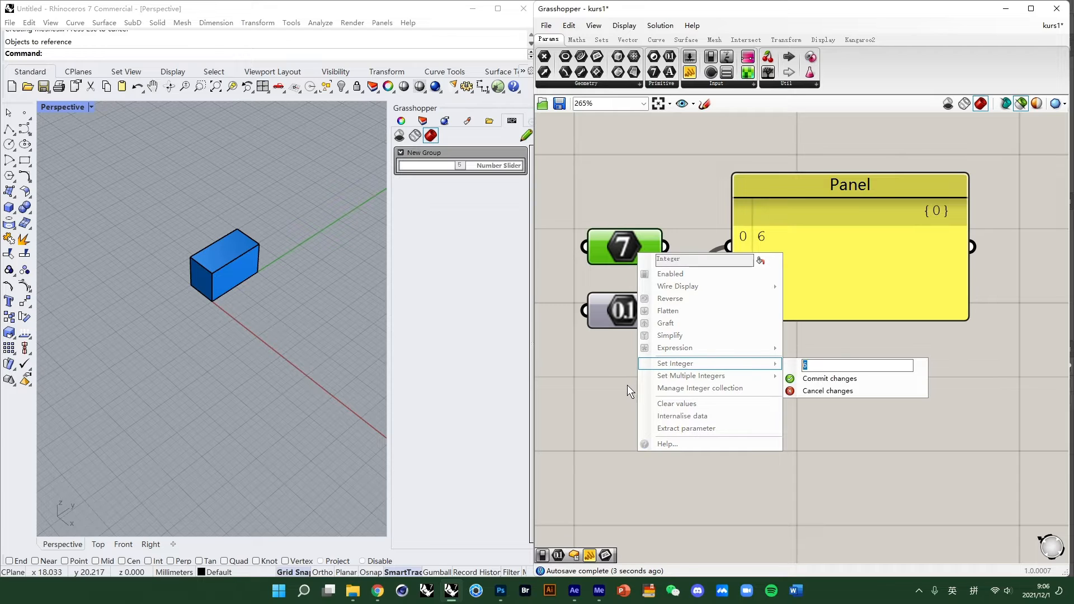
{"action": "type", "text": "5."}
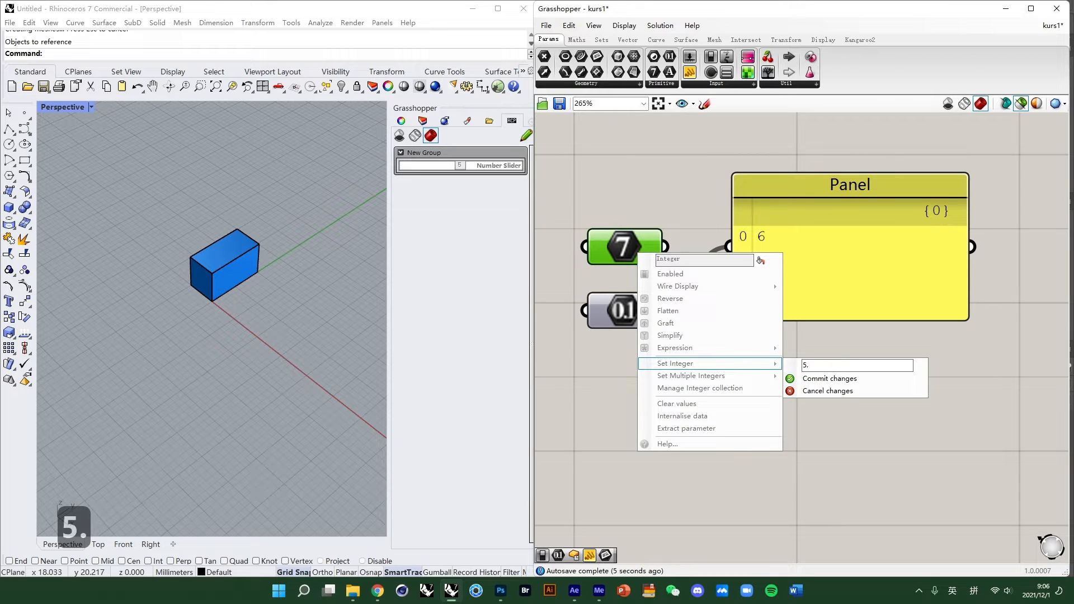
{"action": "type", "text": "6"}
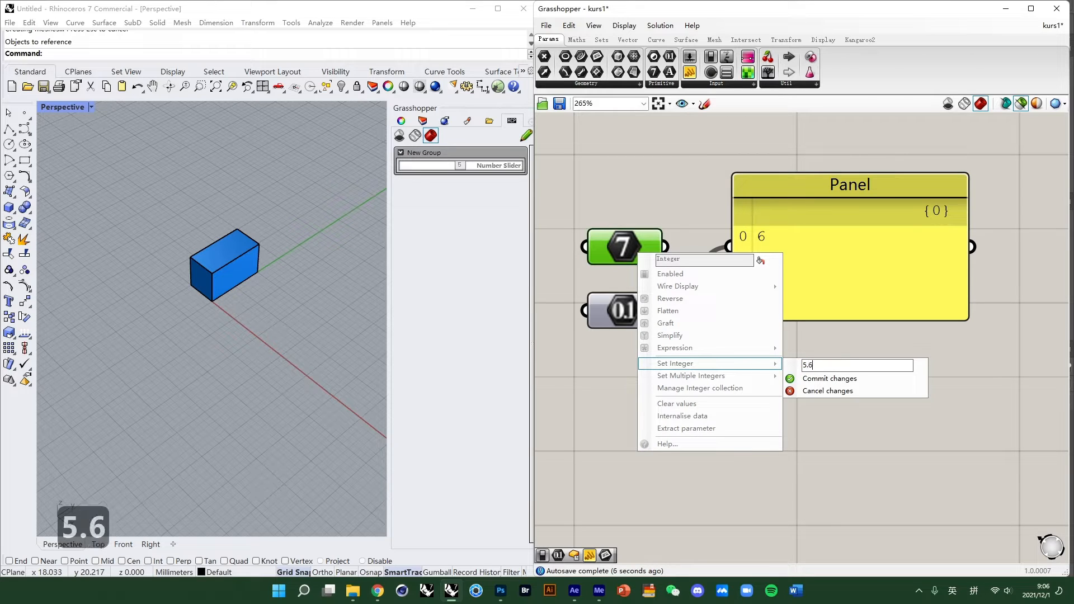
{"action": "left_click", "coordinate": [822, 380]}
{"action": "left_click_drag", "start_coordinate": [665, 247], "coordinate": [727, 249]}
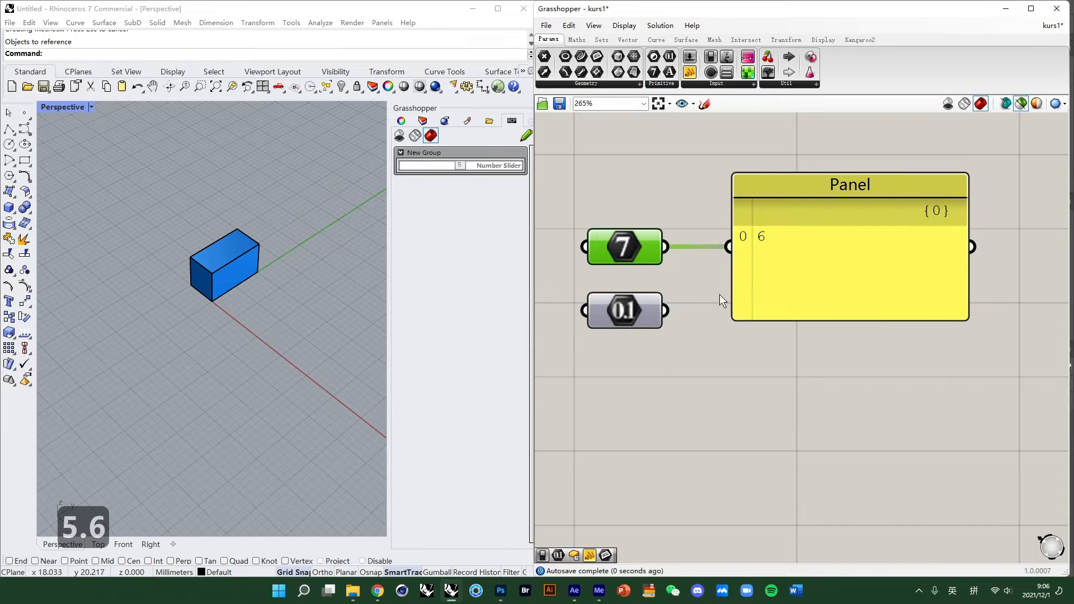
{"action": "left_click", "coordinate": [779, 246]}
- Open the Integer parameter's Set Integer value and cancel without changing it
{"action": "right_click", "coordinate": [648, 238]}
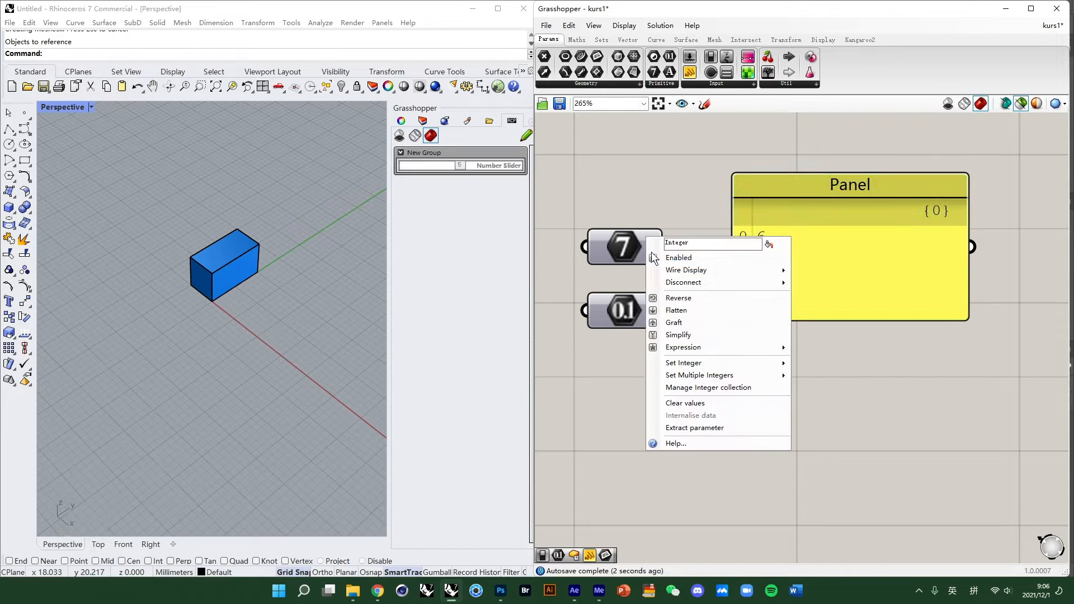
{"action": "mouse_move", "coordinate": [770, 364]}
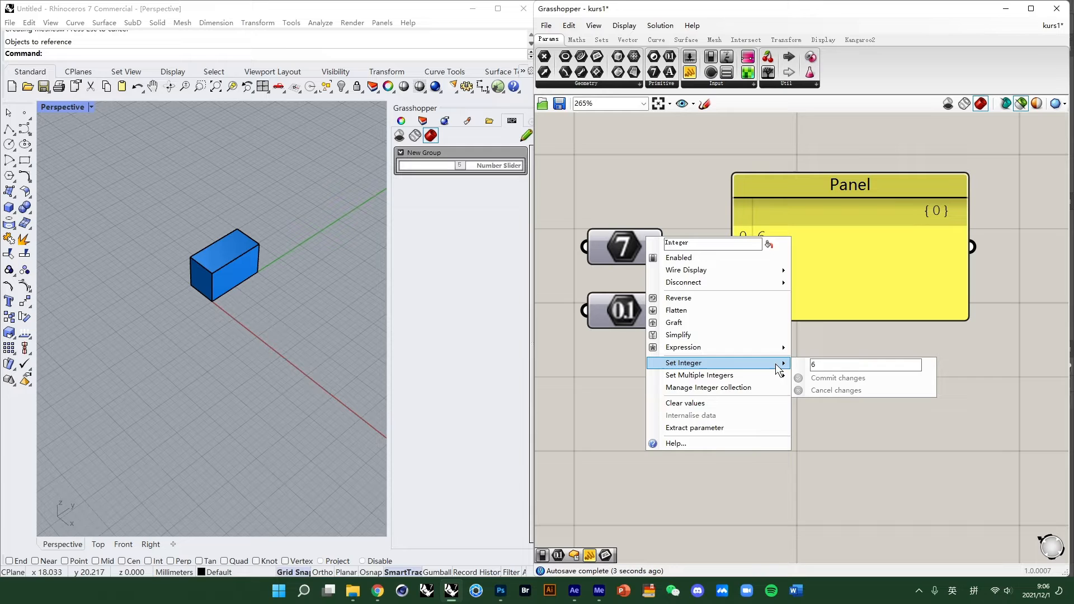
{"action": "left_click", "coordinate": [841, 385]}
- Disconnect the Integer parameter from the Panel and move the Panel slightly
{"action": "left_click", "coordinate": [792, 197]}
{"action": "right_click_drag", "start_coordinate": [707, 289], "coordinate": [718, 247]}
{"action": "scroll", "coordinate": [763, 273], "scroll_direction": "down", "scroll_amount": 3}
{"action": "scroll", "coordinate": [775, 253], "scroll_direction": "up", "scroll_amount": 2}
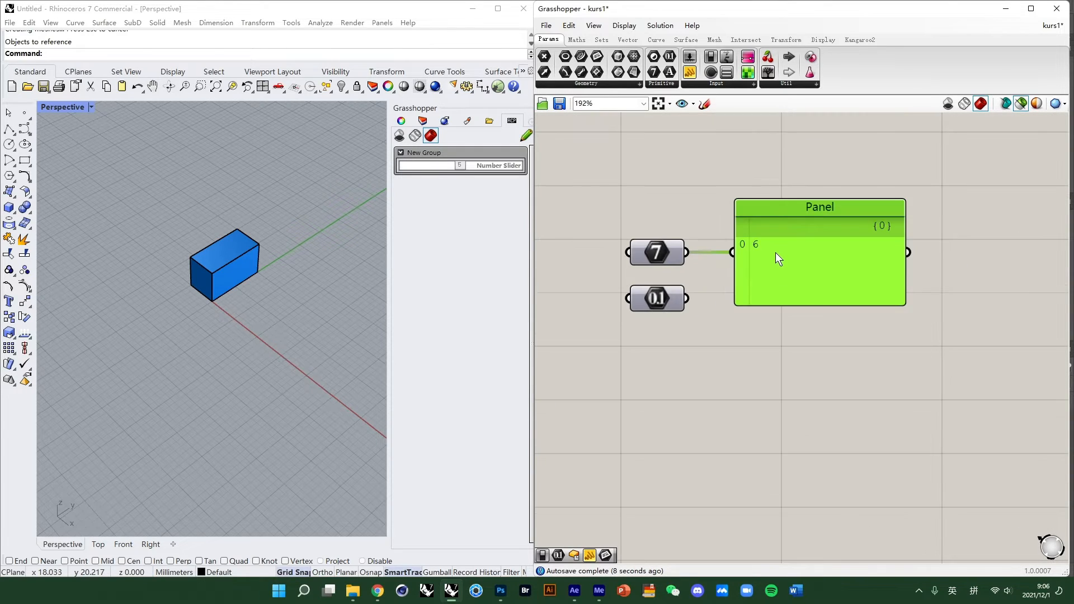
{"action": "scroll", "coordinate": [772, 353], "scroll_direction": "up", "scroll_amount": 2}
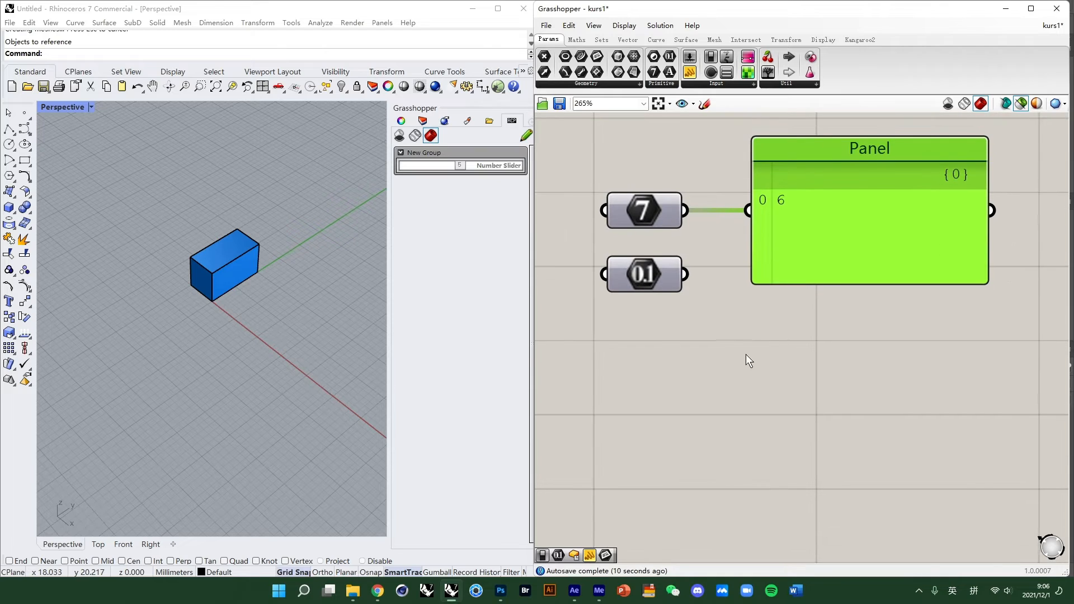
{"action": "left_click", "coordinate": [747, 381]}
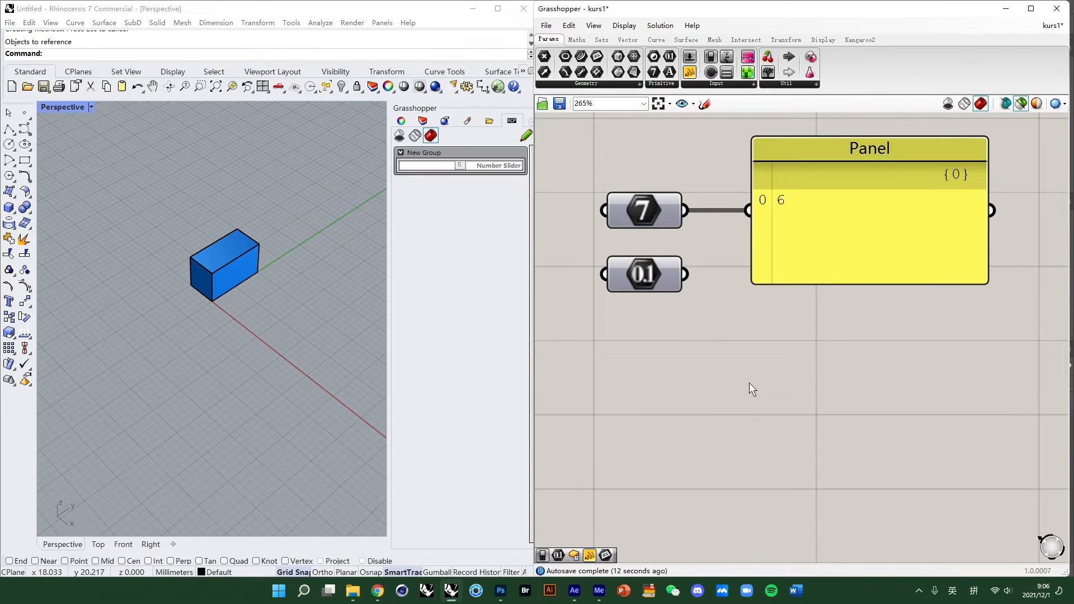
{"action": "left_click_drag", "start_coordinate": [690, 213], "coordinate": [747, 210], "text": "ctrl"}
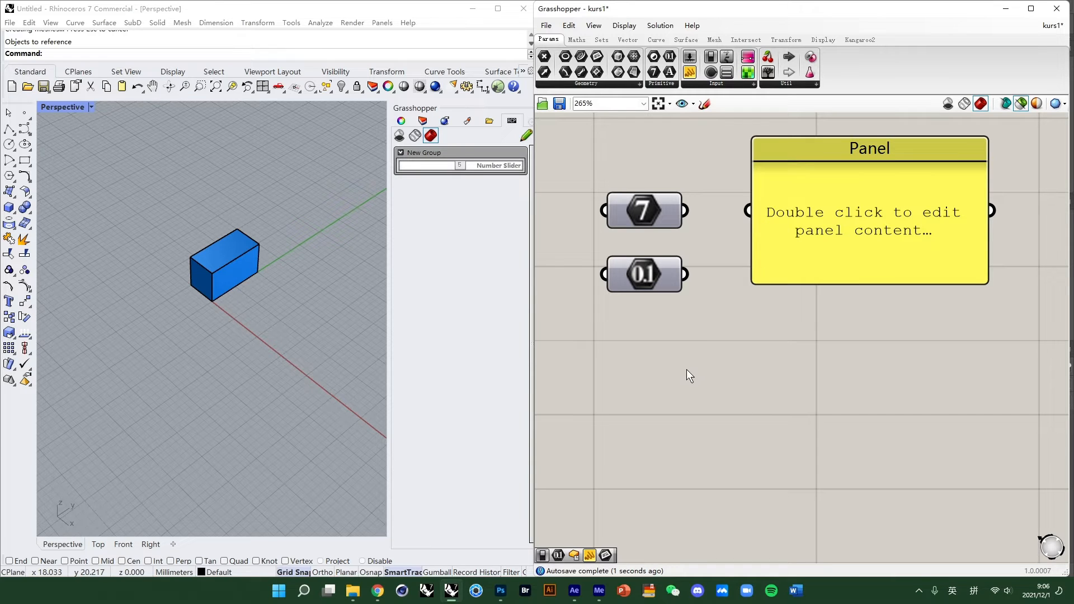
{"action": "left_click_drag", "start_coordinate": [865, 161], "coordinate": [888, 159]}
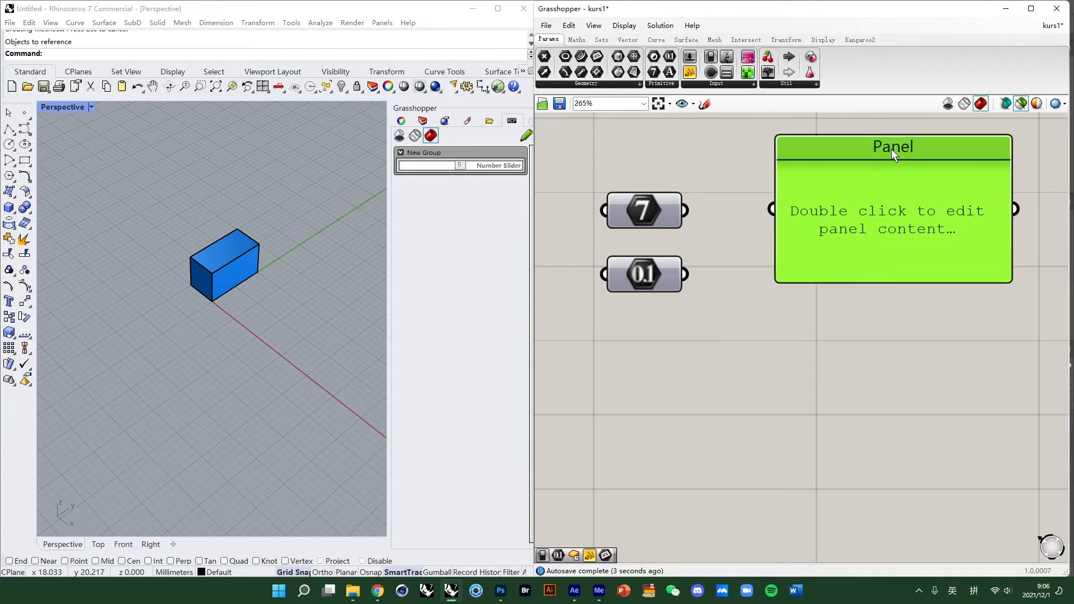
- Add a Number Slider with value 6 by entering 6 in the canvas search
{"action": "scroll", "coordinate": [882, 285], "scroll_direction": "down", "scroll_amount": 2}
{"action": "right_click_drag", "start_coordinate": [883, 286], "coordinate": [888, 255]}
{"action": "scroll", "coordinate": [820, 288], "scroll_direction": "up", "scroll_amount": 1}
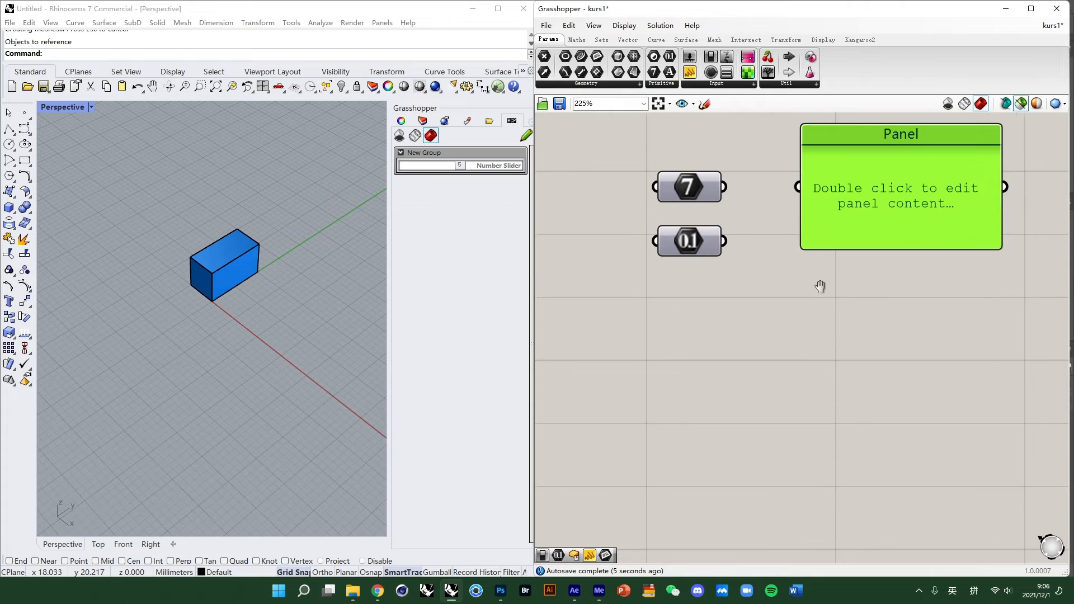
{"action": "right_click_drag", "start_coordinate": [820, 288], "coordinate": [799, 295]}
{"action": "left_click_drag", "start_coordinate": [863, 150], "coordinate": [878, 193]}
{"action": "double_click", "coordinate": [719, 355]}
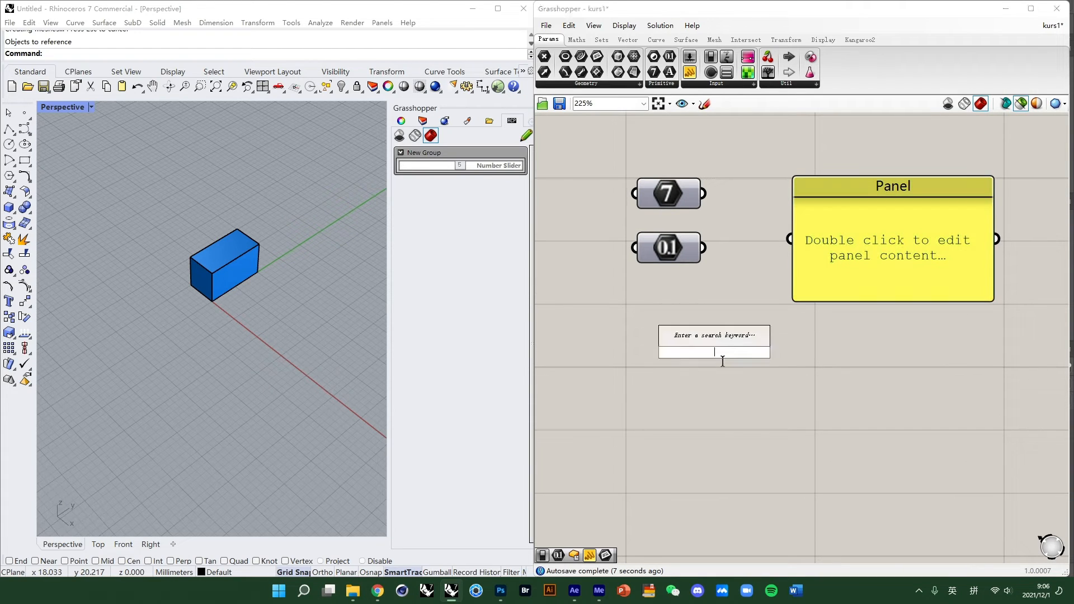
{"action": "double_click", "coordinate": [693, 393]}
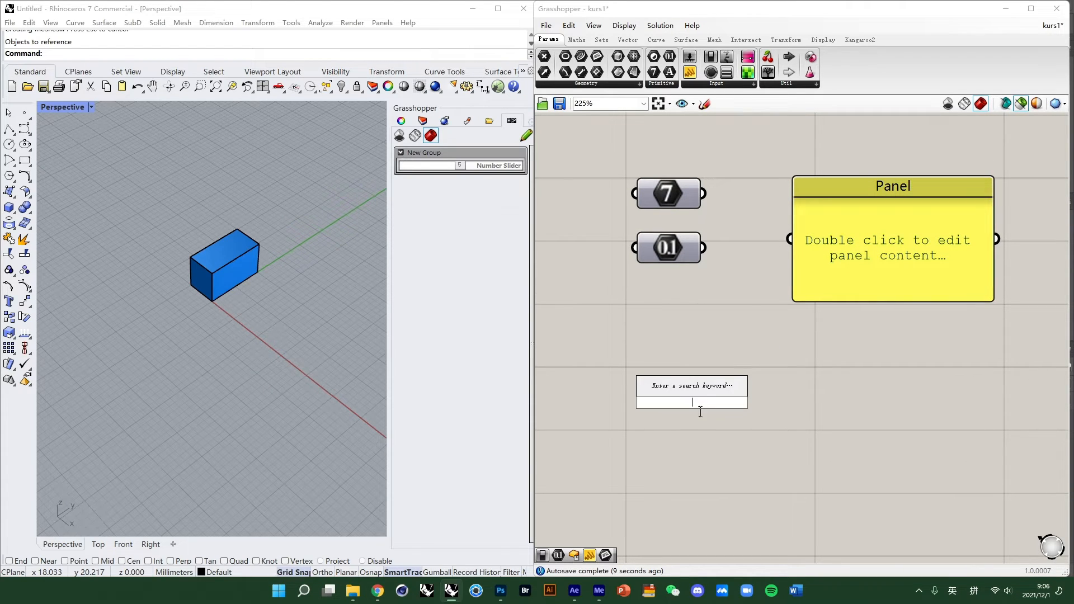
{"action": "type", "text": "6"}
{"action": "key", "text": "Return"}
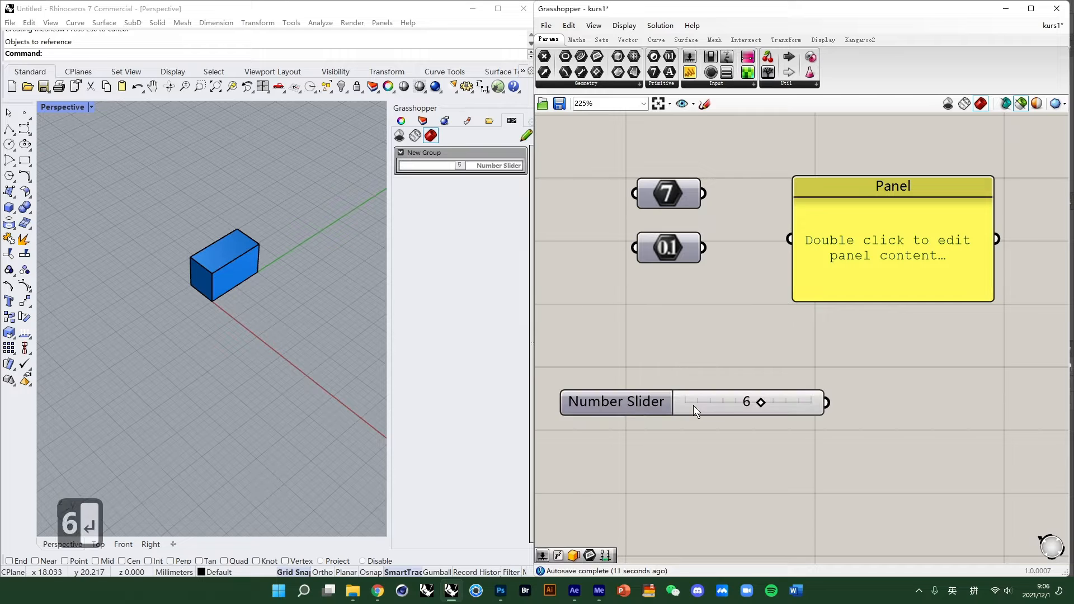
- Move the Number Slider beneath the parameters and connect it to the Panel
{"action": "left_click_drag", "start_coordinate": [700, 400], "coordinate": [675, 348]}
{"action": "scroll", "coordinate": [727, 335], "scroll_direction": "down", "scroll_amount": 2}
{"action": "right_click_drag", "start_coordinate": [767, 300], "coordinate": [710, 302]}
{"action": "left_click_drag", "start_coordinate": [775, 271], "coordinate": [814, 271]}
{"action": "right_click_drag", "start_coordinate": [730, 319], "coordinate": [776, 316]}
{"action": "left_click_drag", "start_coordinate": [771, 340], "coordinate": [800, 258]}
{"action": "left_click_drag", "start_coordinate": [689, 344], "coordinate": [645, 308]}
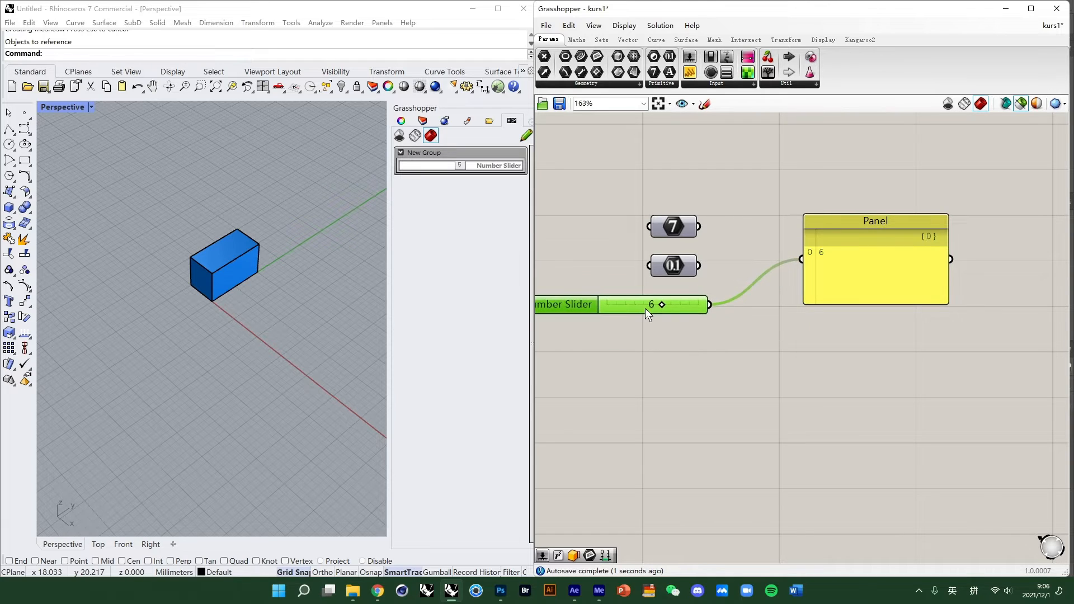
{"action": "right_click_drag", "start_coordinate": [695, 316], "coordinate": [771, 321]}
{"action": "scroll", "coordinate": [750, 300], "scroll_direction": "up", "scroll_amount": 1}
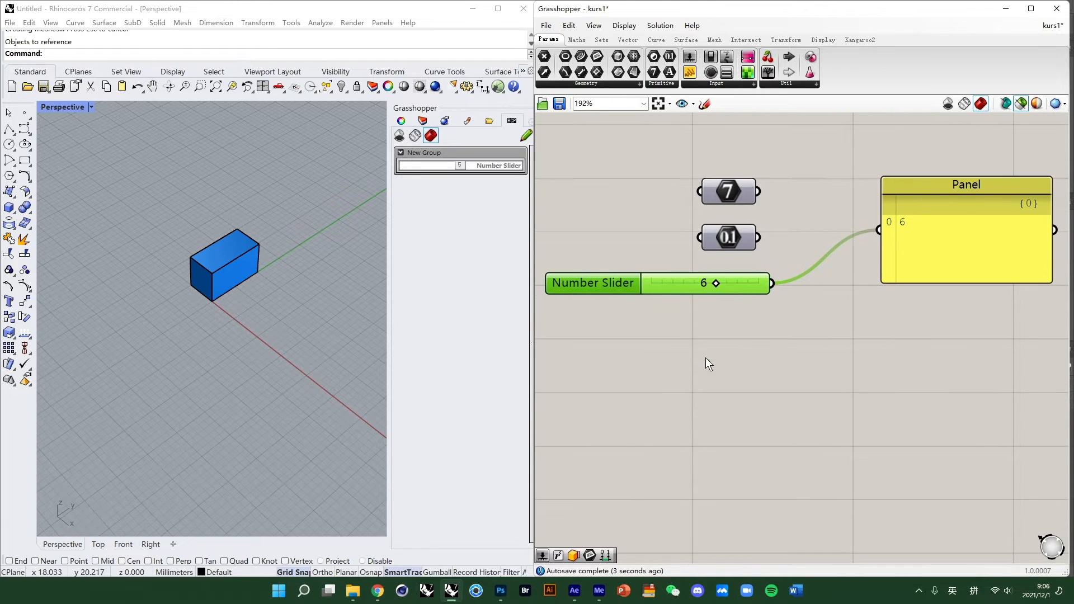
- Add a second Number Slider by entering 6.0 in the canvas search
{"action": "double_click", "coordinate": [752, 409]}
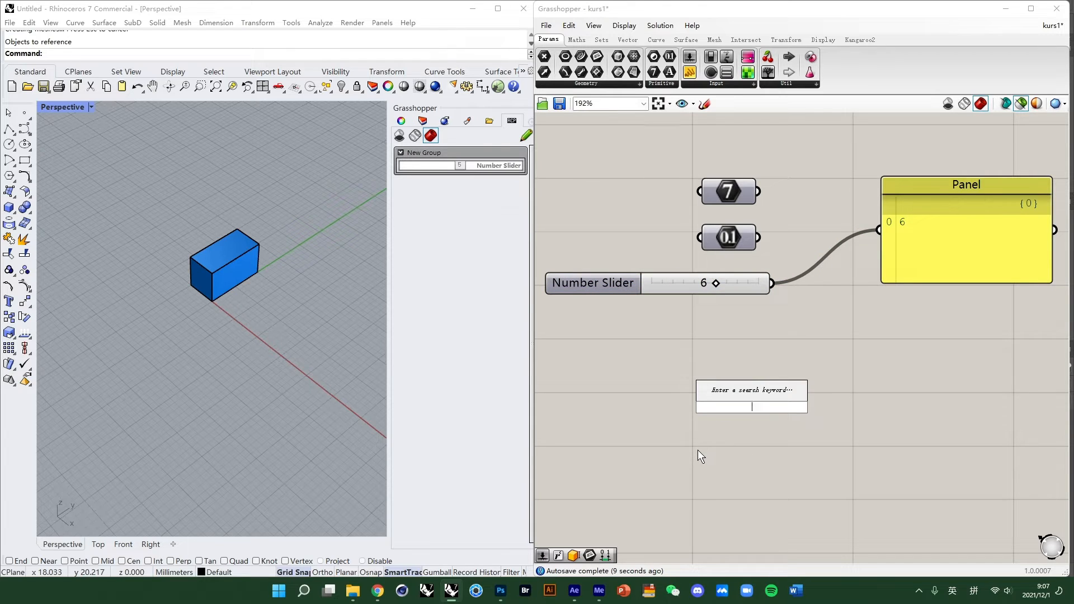
{"action": "type", "text": "5"}
{"action": "key", "text": "BackSpace"}
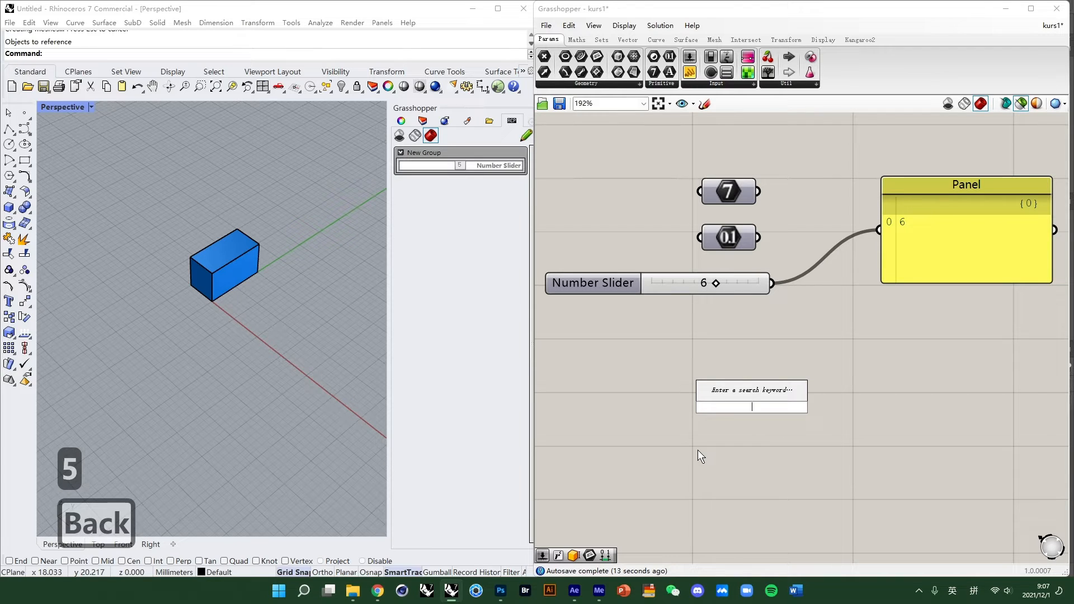
{"action": "type", "text": "6.0"}
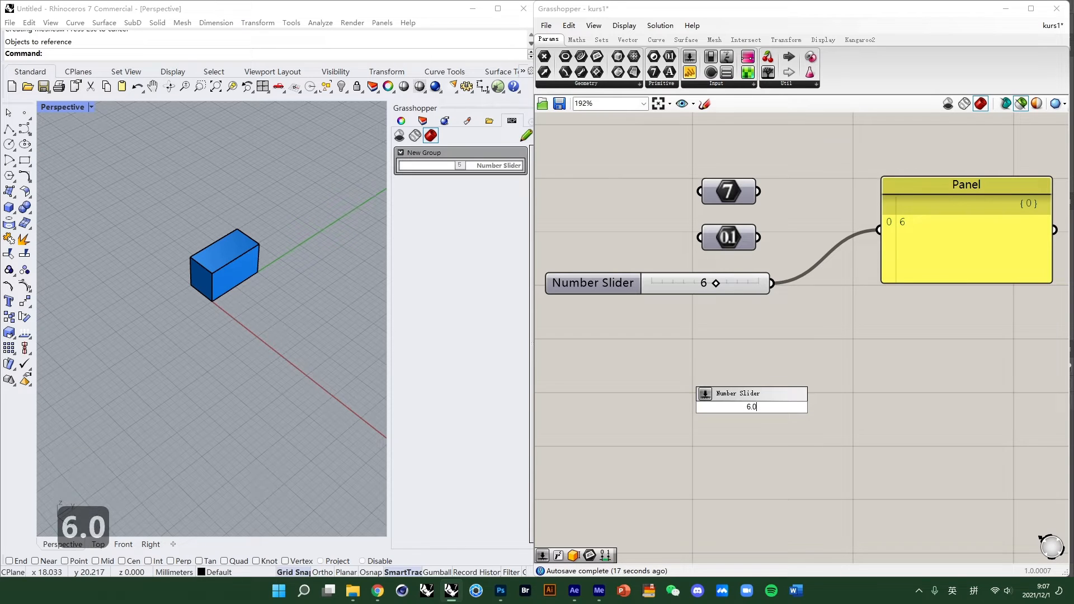
{"action": "key", "text": "Return"}
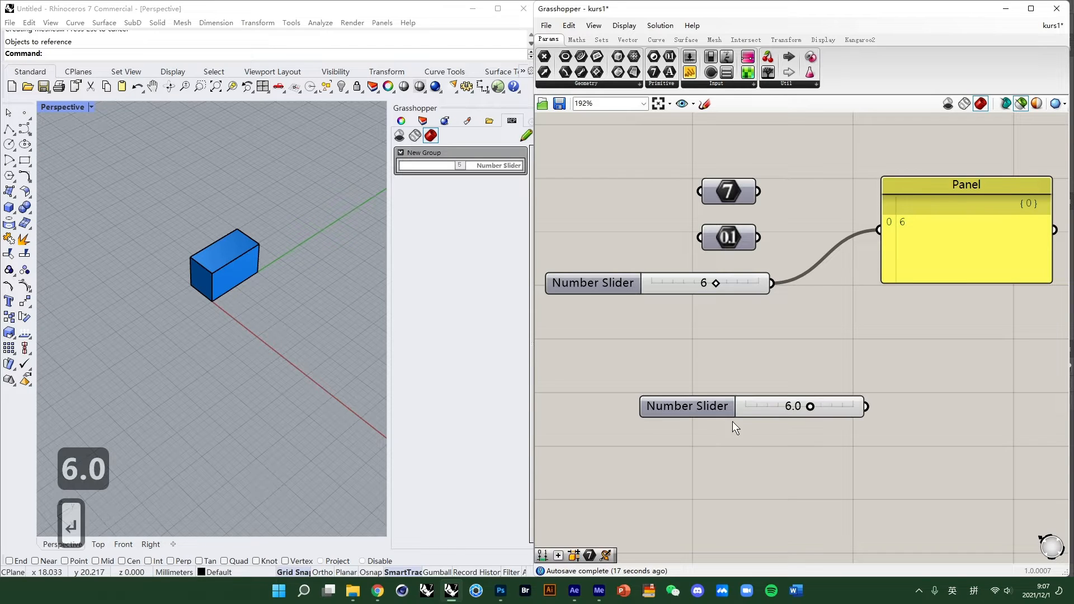
- Connect the second Number Slider to the Panel and set its value to 6.0
{"action": "left_click_drag", "start_coordinate": [751, 407], "coordinate": [653, 329]}
{"action": "left_click_drag", "start_coordinate": [878, 230], "coordinate": [690, 330]}
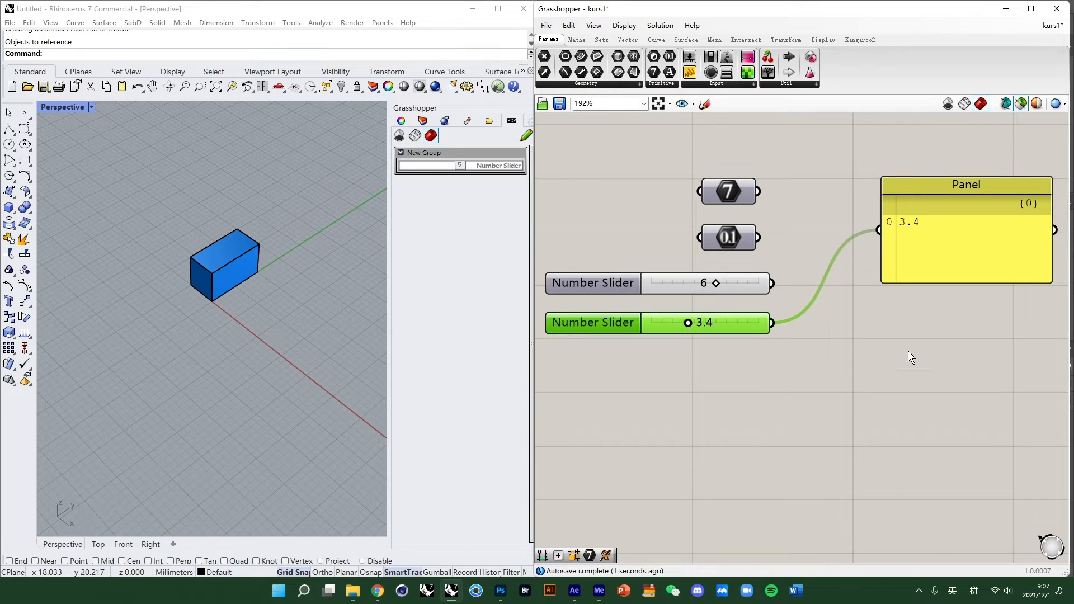
{"action": "double_click", "coordinate": [688, 325]}
{"action": "type", "text": "6.0"}
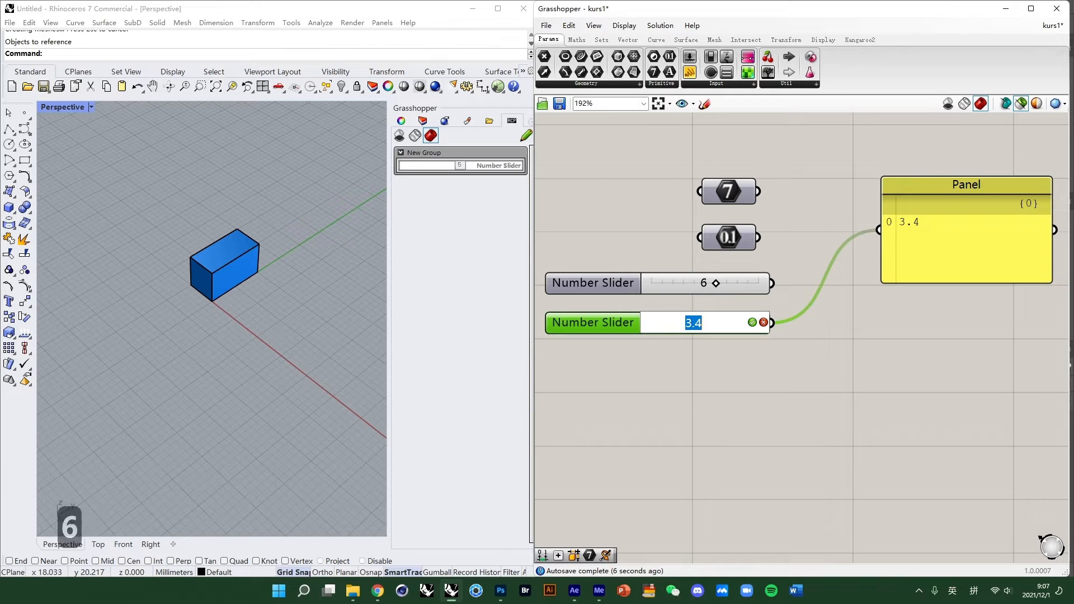
{"action": "key", "text": "Return"}
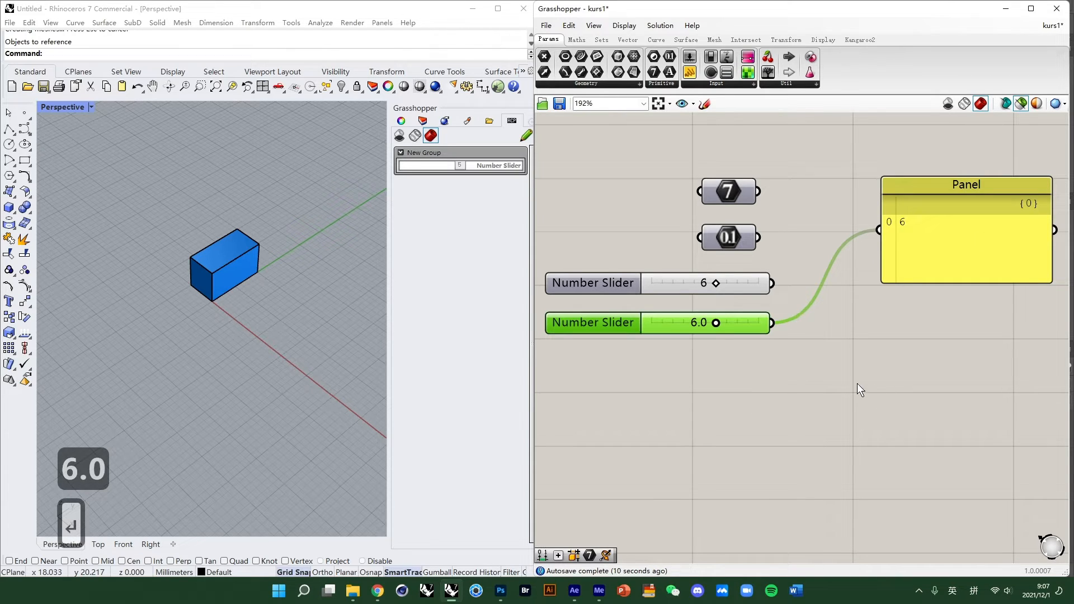
- Add a new Panel below the sliders and enter 6 as its content
{"action": "scroll", "coordinate": [813, 388], "scroll_direction": "down", "scroll_amount": 1}
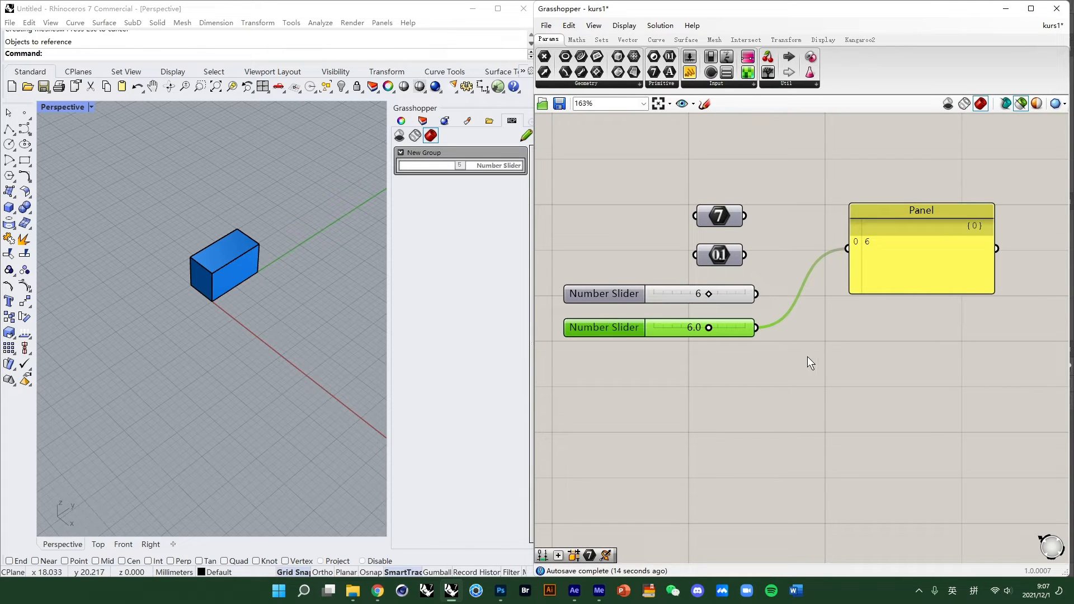
{"action": "scroll", "coordinate": [750, 360], "scroll_direction": "up", "scroll_amount": 1}
{"action": "left_click", "coordinate": [747, 364]}
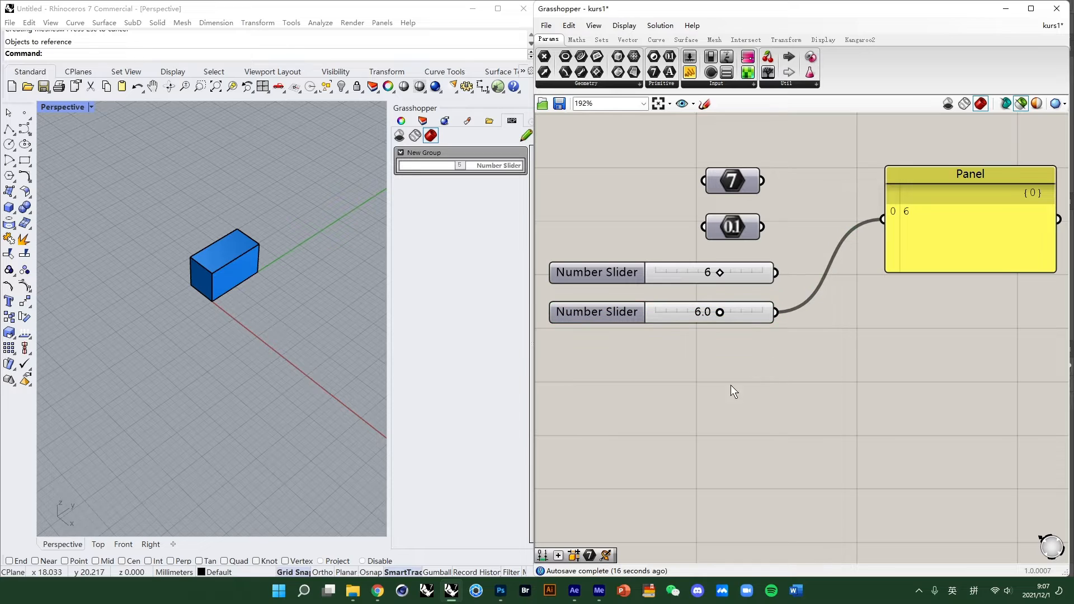
{"action": "double_click", "coordinate": [726, 403]}
{"action": "type", "text": "panel"}
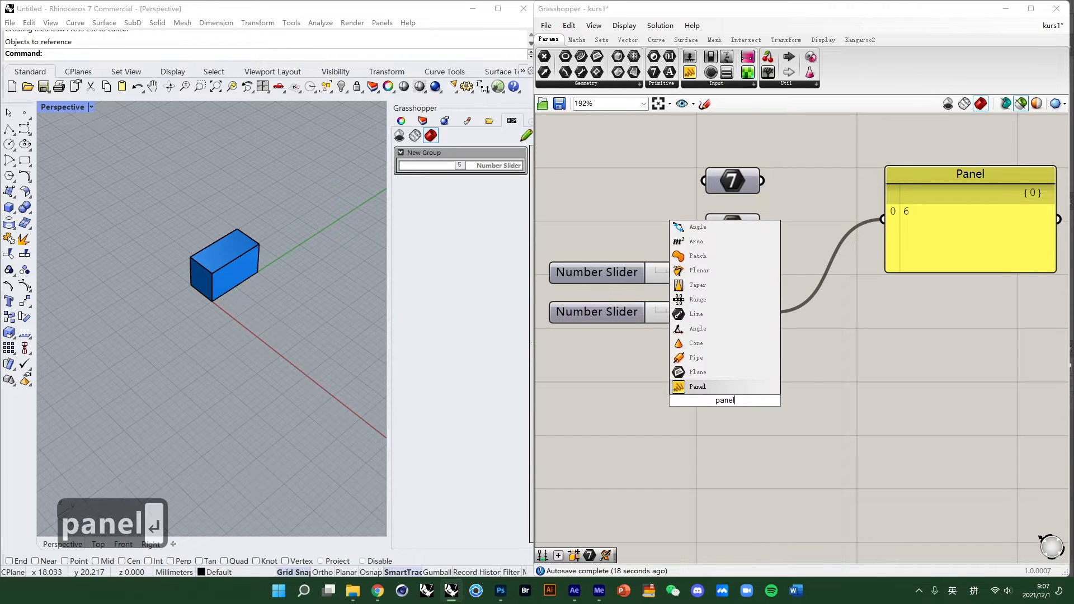
{"action": "key", "text": "Return"}
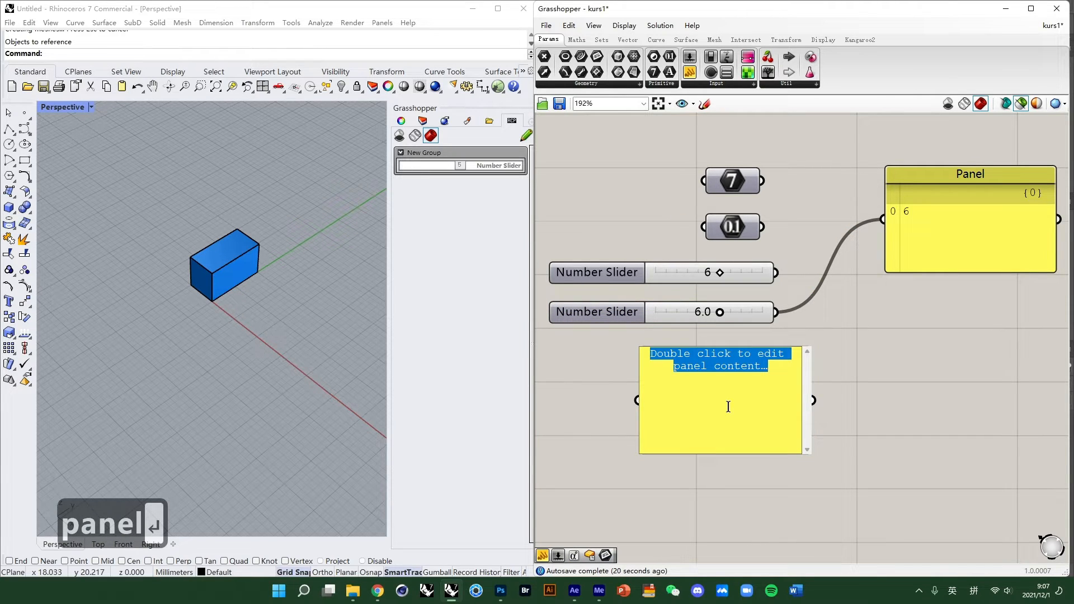
{"action": "type", "text": "6"}
{"action": "key", "text": "Return"}
{"action": "key", "text": "BackSpace"}
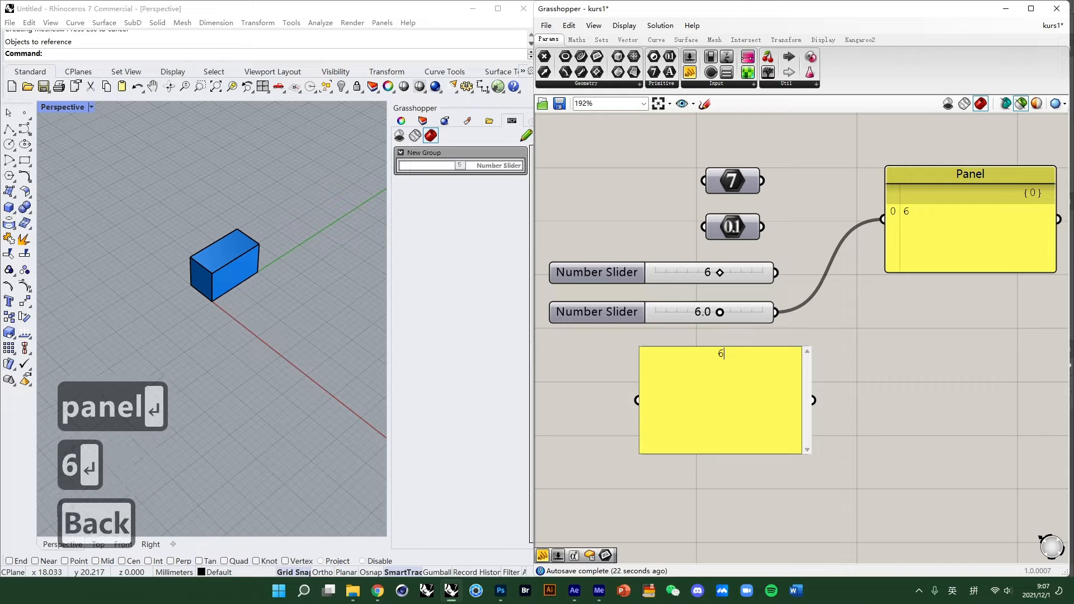
- Resize the new 6 Panel smaller and disconnect the input of the large display Panel
{"action": "left_click", "coordinate": [947, 386]}
{"action": "left_click_drag", "start_coordinate": [813, 400], "coordinate": [883, 219]}
{"action": "left_click_drag", "start_coordinate": [716, 413], "coordinate": [678, 389]}
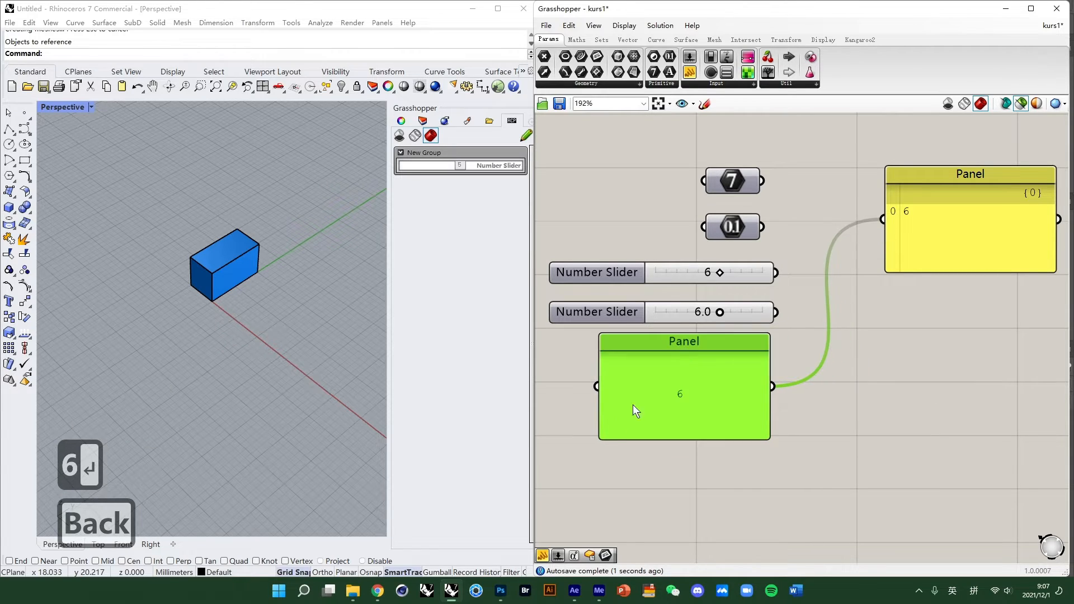
{"action": "left_click", "coordinate": [603, 442]}
{"action": "left_click_drag", "start_coordinate": [604, 443], "coordinate": [885, 220]}
{"action": "left_click", "coordinate": [839, 383]}
{"action": "right_click_drag", "start_coordinate": [800, 353], "coordinate": [756, 389]}
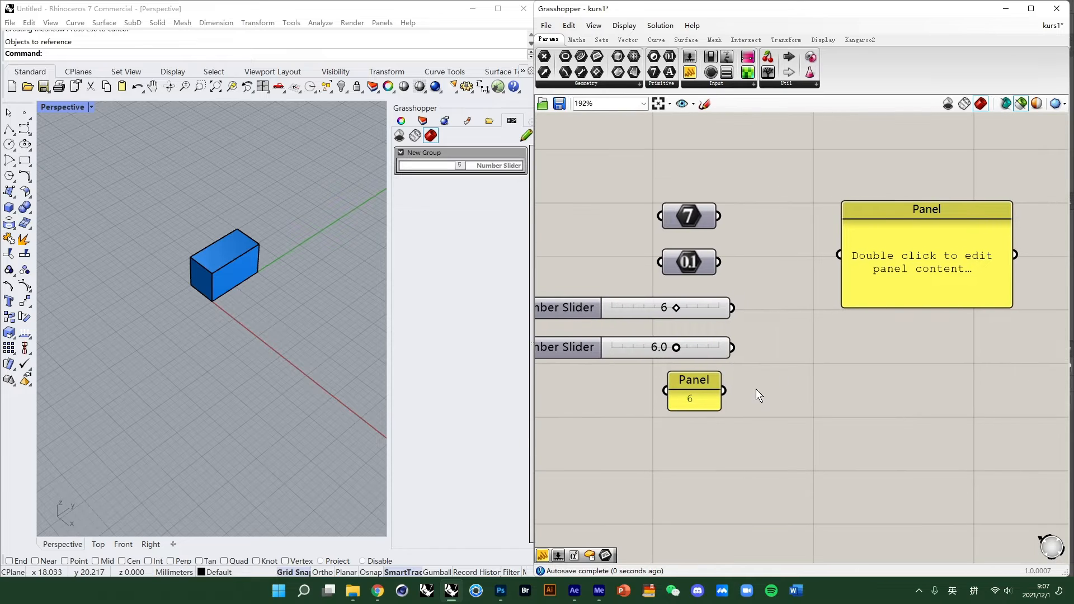
- Place an Addition and a Subtraction component from Maths beside the sliders
{"action": "left_click", "coordinate": [577, 40]}
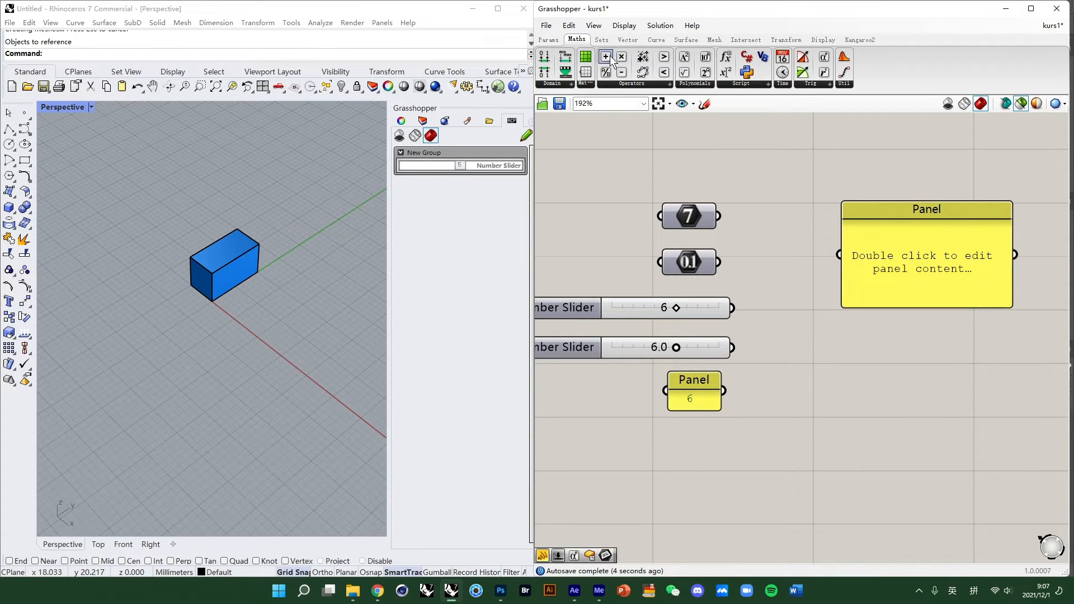
{"action": "left_click_drag", "start_coordinate": [610, 56], "coordinate": [791, 339]}
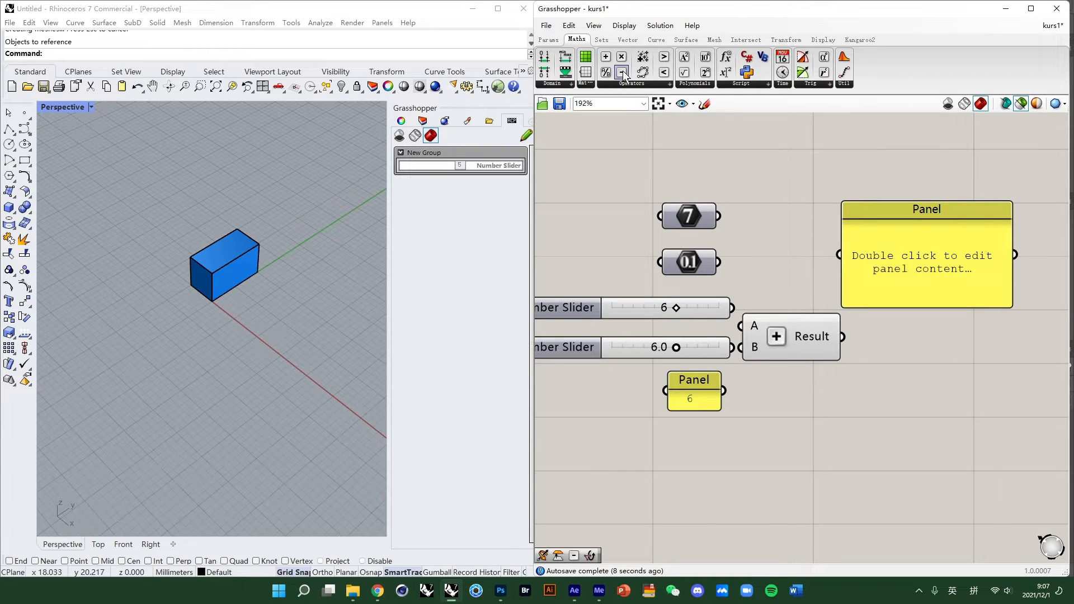
{"action": "left_click_drag", "start_coordinate": [622, 73], "coordinate": [802, 375]}
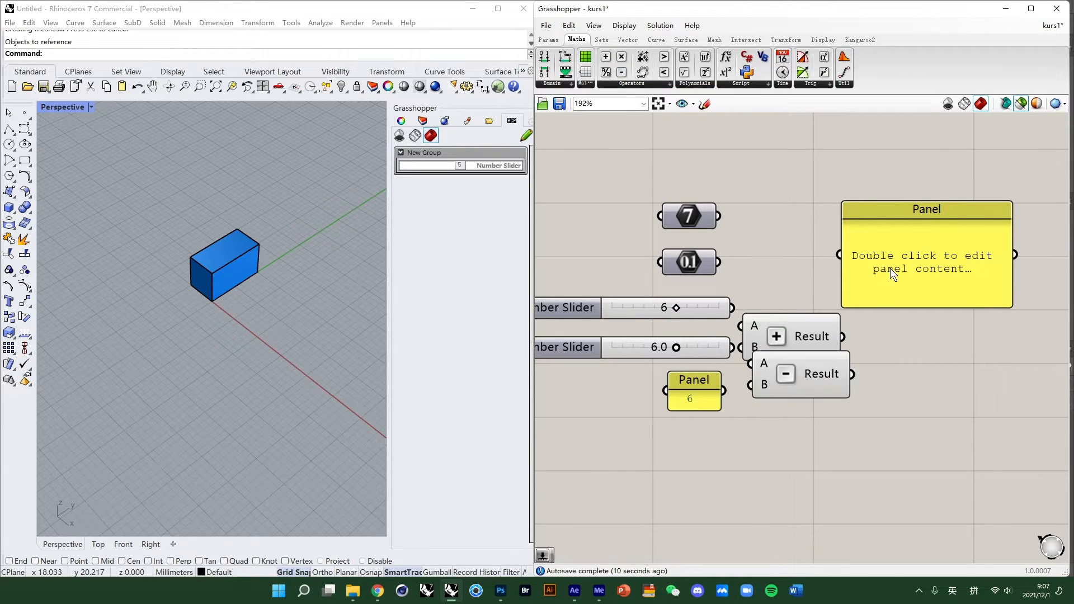
- Arrange the Addition and Subtraction components apart, one above the other, next to the sliders
{"action": "scroll", "coordinate": [791, 279], "scroll_direction": "down", "scroll_amount": 2}
{"action": "right_click_drag", "start_coordinate": [791, 279], "coordinate": [683, 296]}
{"action": "scroll", "coordinate": [729, 299], "scroll_direction": "up", "scroll_amount": 2}
{"action": "left_click_drag", "start_coordinate": [832, 234], "coordinate": [917, 228]}
{"action": "left_click_drag", "start_coordinate": [794, 338], "coordinate": [643, 434]}
{"action": "left_click_drag", "start_coordinate": [723, 360], "coordinate": [750, 320]}
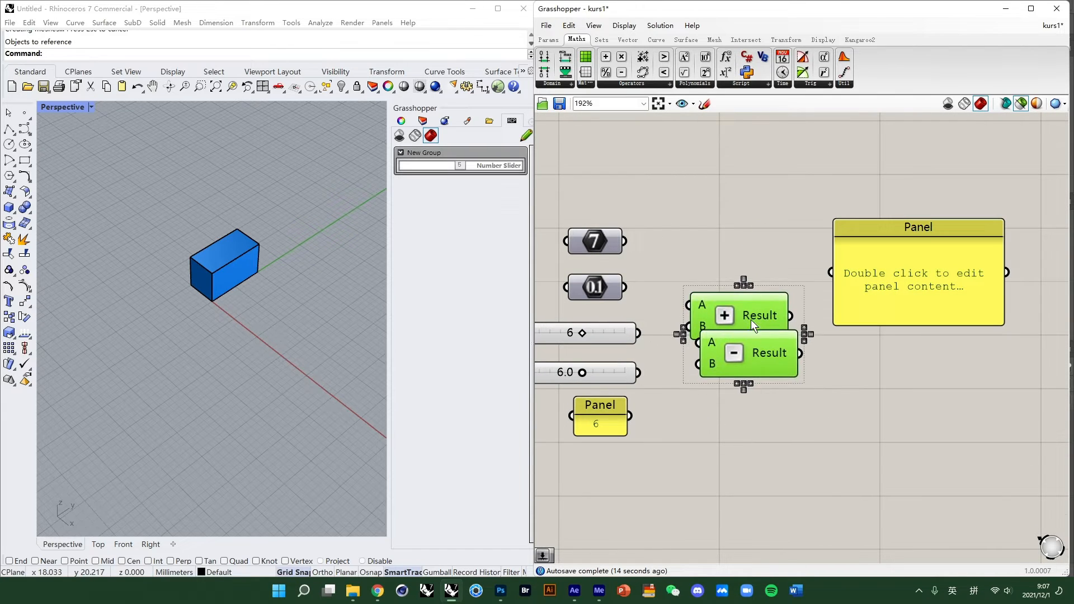
{"action": "left_click_drag", "start_coordinate": [760, 363], "coordinate": [747, 407]}
{"action": "left_click_drag", "start_coordinate": [764, 323], "coordinate": [762, 348]}
{"action": "left_click_drag", "start_coordinate": [760, 398], "coordinate": [761, 406]}
{"action": "left_click_drag", "start_coordinate": [756, 353], "coordinate": [759, 351]}
{"action": "left_click_drag", "start_coordinate": [763, 399], "coordinate": [767, 400]}
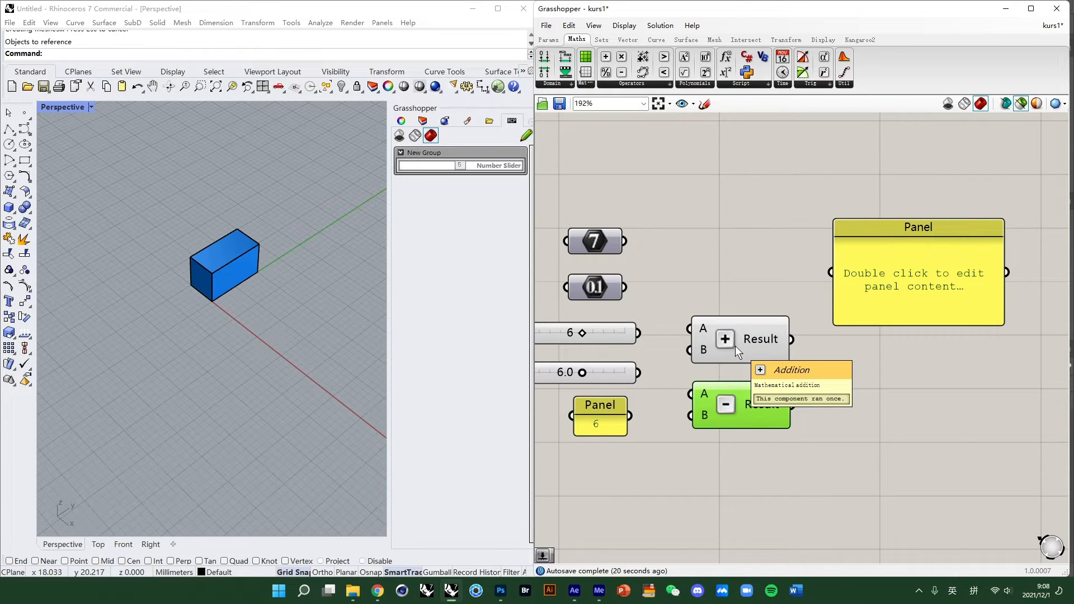
- Connect the 6 slider to A and the 6.0 slider to B of Addition, and its Result to the display Panel
{"action": "left_click_drag", "start_coordinate": [638, 333], "coordinate": [696, 337]}
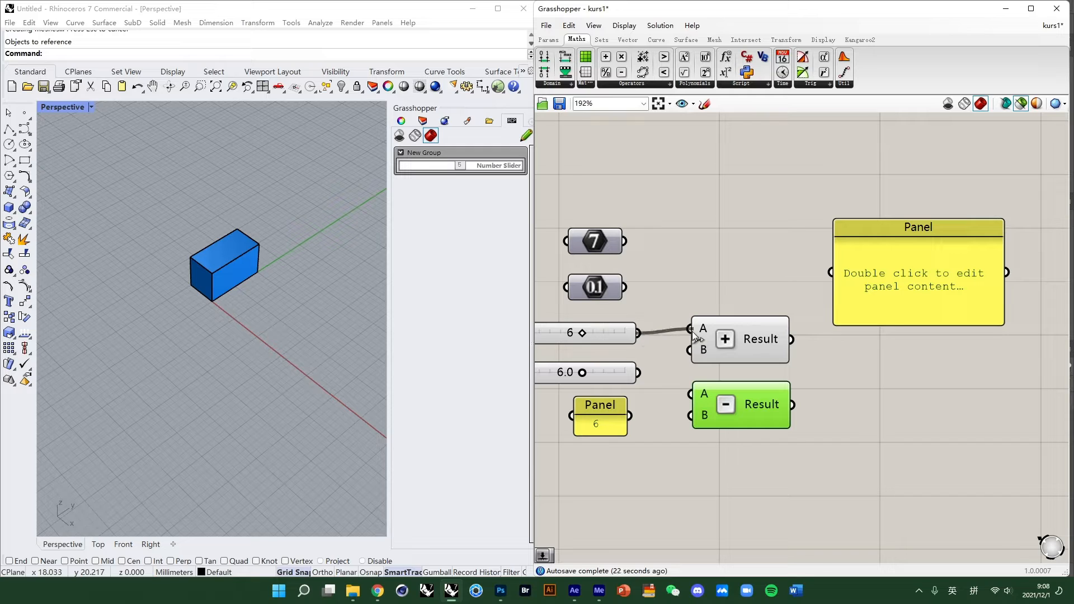
{"action": "left_click_drag", "start_coordinate": [917, 228], "coordinate": [917, 257]}
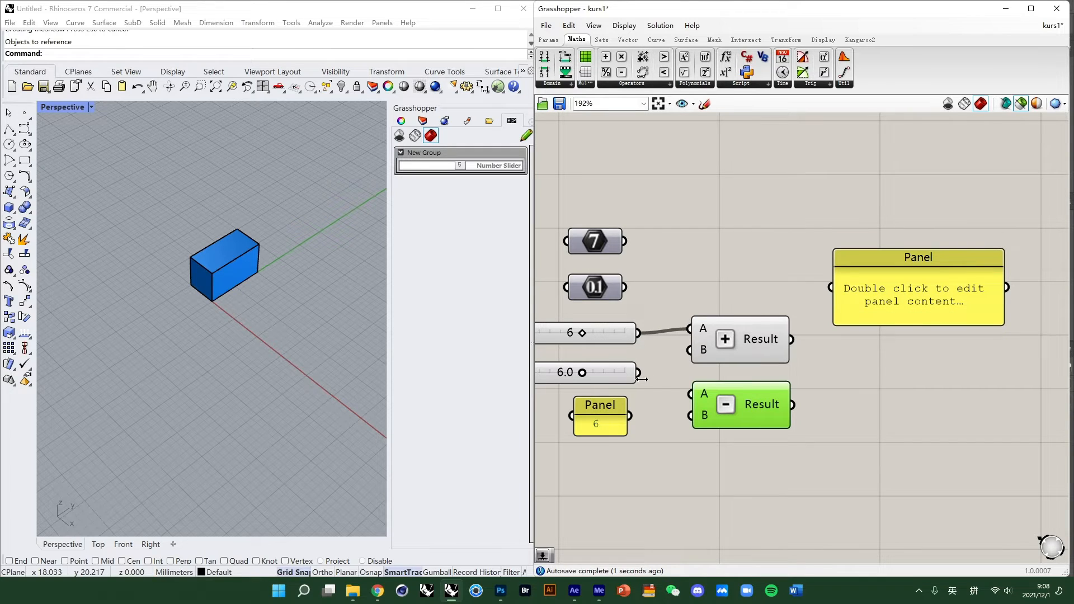
{"action": "left_click_drag", "start_coordinate": [638, 372], "coordinate": [690, 350]}
{"action": "left_click_drag", "start_coordinate": [893, 257], "coordinate": [900, 304]}
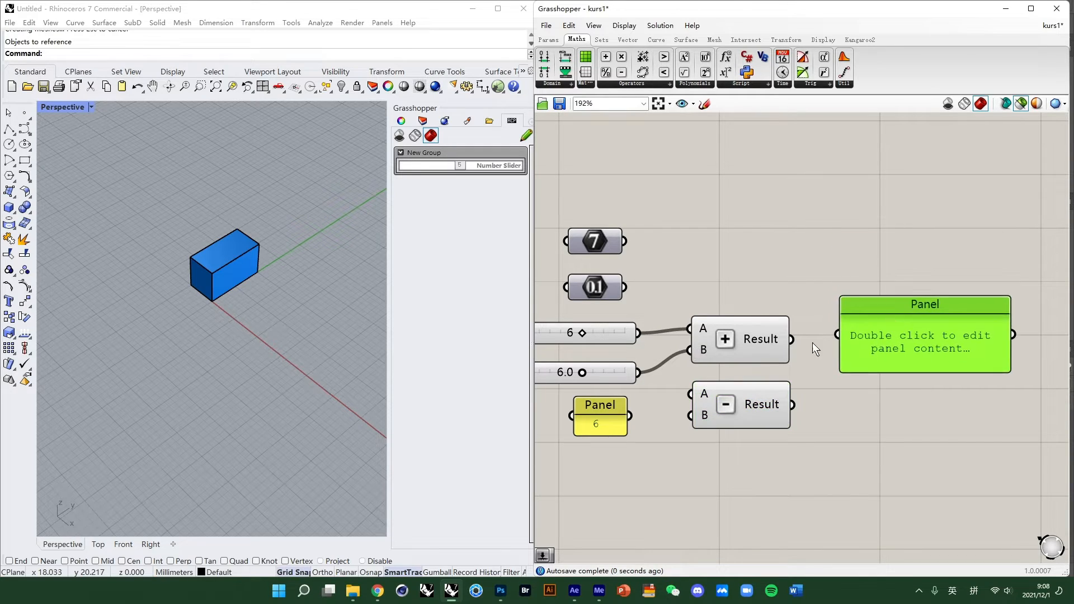
{"action": "left_click_drag", "start_coordinate": [791, 338], "coordinate": [837, 335]}
{"action": "right_click_drag", "start_coordinate": [858, 395], "coordinate": [925, 362]}
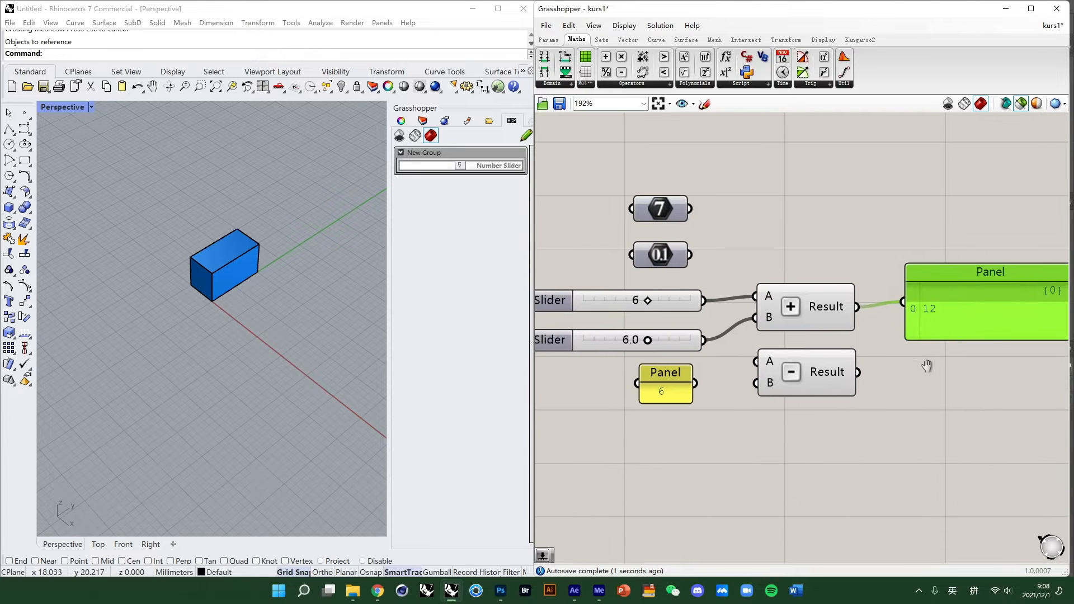
{"action": "right_click_drag", "start_coordinate": [882, 396], "coordinate": [822, 381]}
{"action": "left_click_drag", "start_coordinate": [876, 268], "coordinate": [879, 272]}
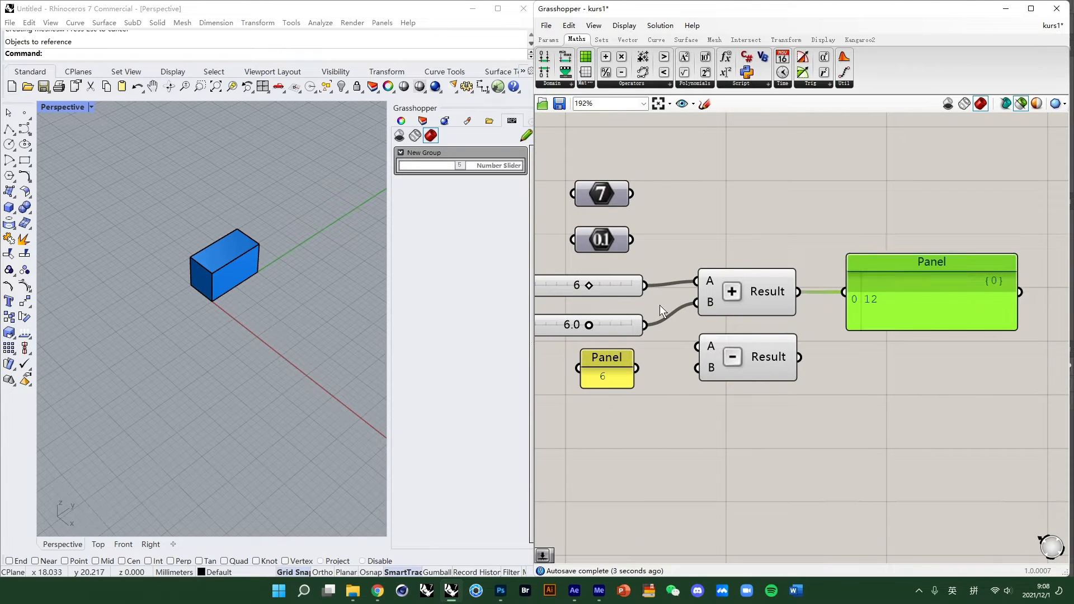
{"action": "mouse_move", "coordinate": [647, 286]}
{"action": "left_mouse_down"}
{"action": "mouse_move", "coordinate": [696, 348]}
{"action": "mouse_move", "coordinate": [649, 278]}
{"action": "left_mouse_up"}
{"action": "double_click", "coordinate": [580, 325]}
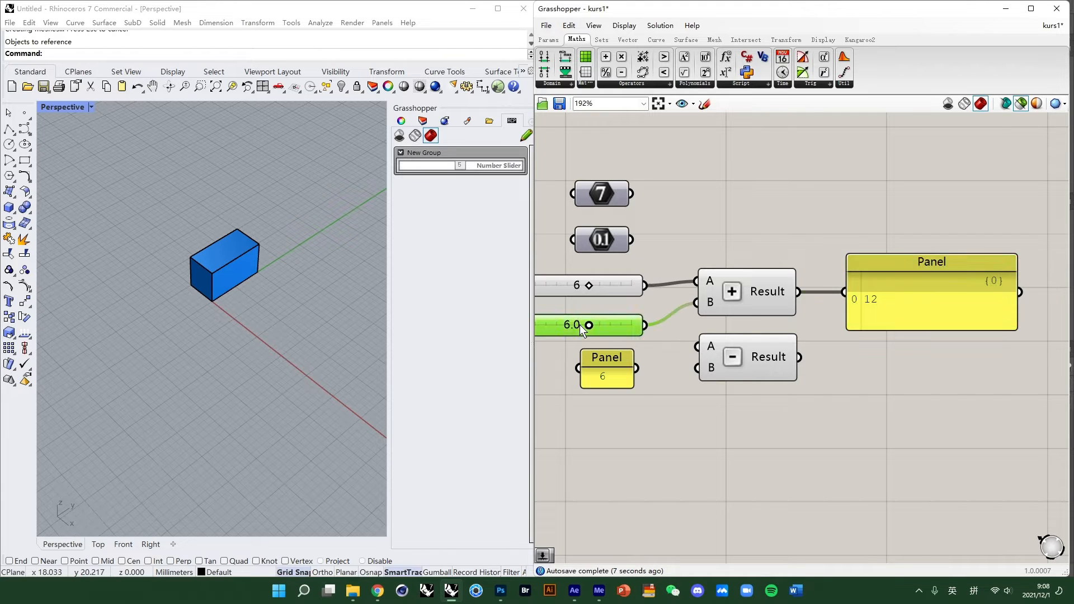
- Change the small Panel's content to 5.6
{"action": "left_click", "coordinate": [622, 432]}
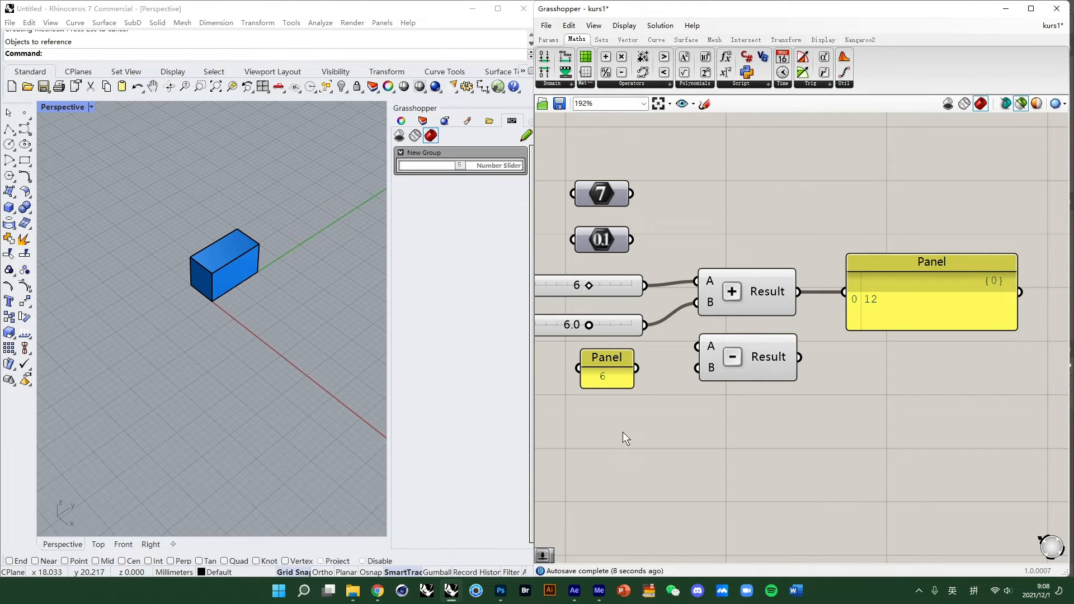
{"action": "double_click", "coordinate": [609, 374]}
{"action": "type", "text": "5.6"}
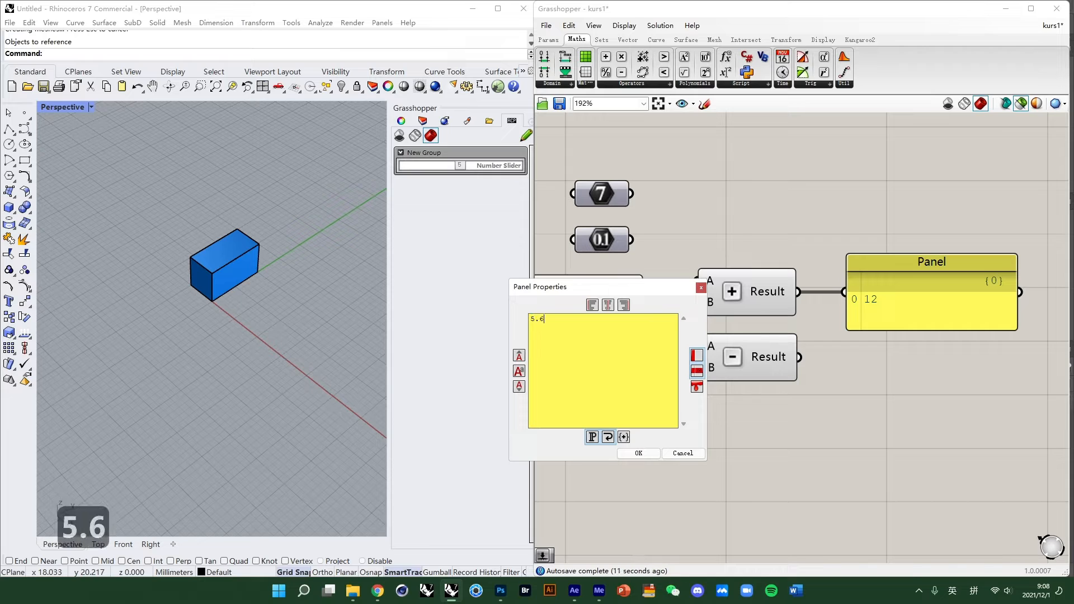
{"action": "key", "text": "Return"}
{"action": "left_click", "coordinate": [685, 454]}
{"action": "left_click", "coordinate": [686, 455]}
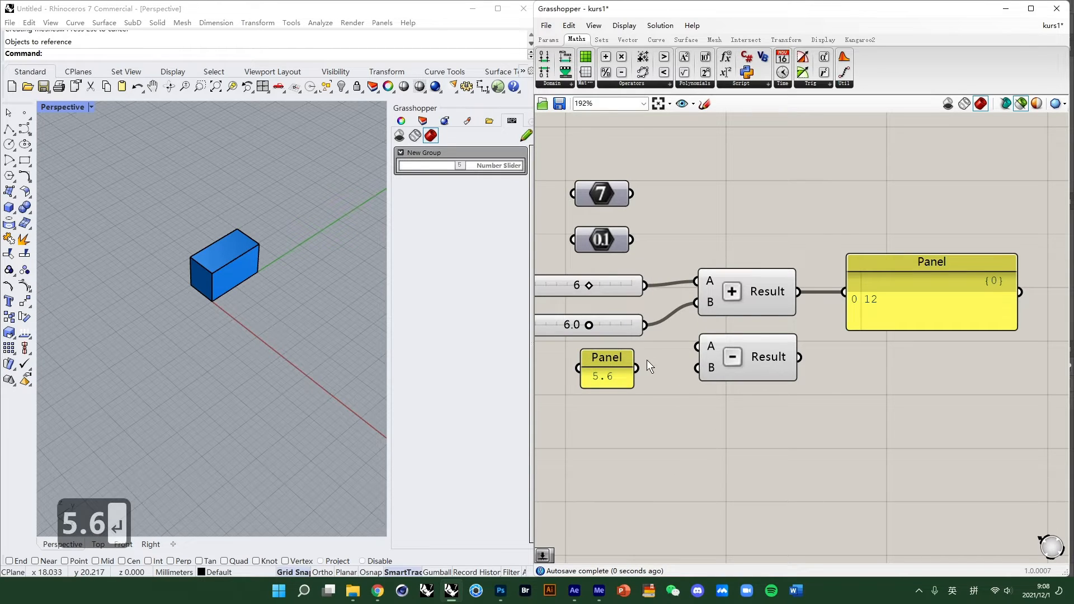
- Feed the 6.0 slider and the 5.6 Panel into Subtraction's A and B, and its Result to the display Panel
{"action": "left_click_drag", "start_coordinate": [649, 326], "coordinate": [695, 367]}
{"action": "left_click", "coordinate": [748, 358]}
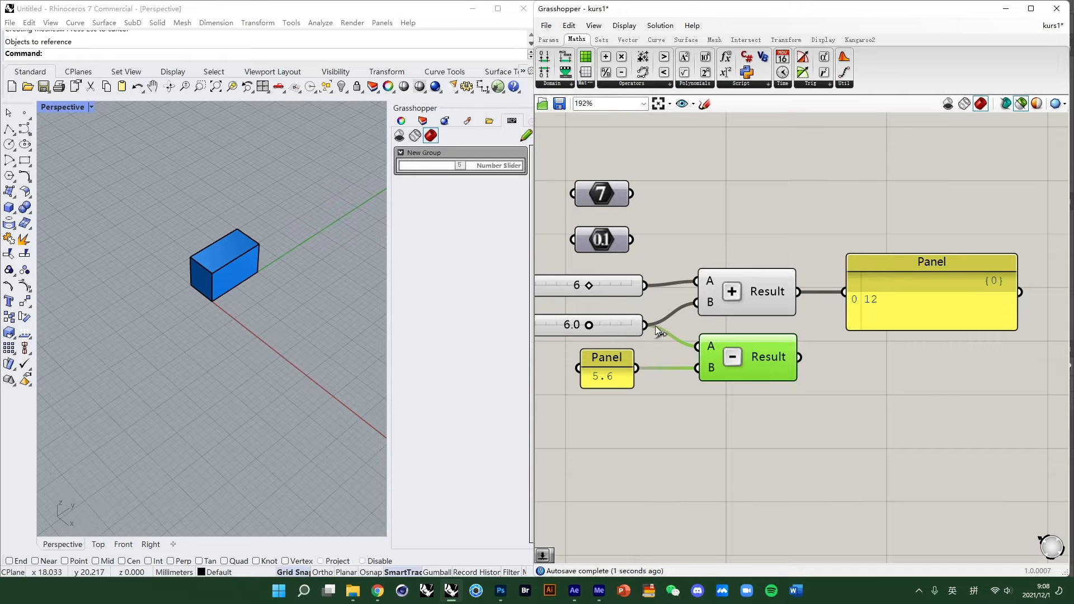
{"action": "left_click_drag", "start_coordinate": [646, 325], "coordinate": [696, 303], "text": "ctrl"}
{"action": "left_click_drag", "start_coordinate": [751, 367], "coordinate": [886, 338]}
{"action": "scroll", "coordinate": [712, 424], "scroll_direction": "down", "scroll_amount": 4}
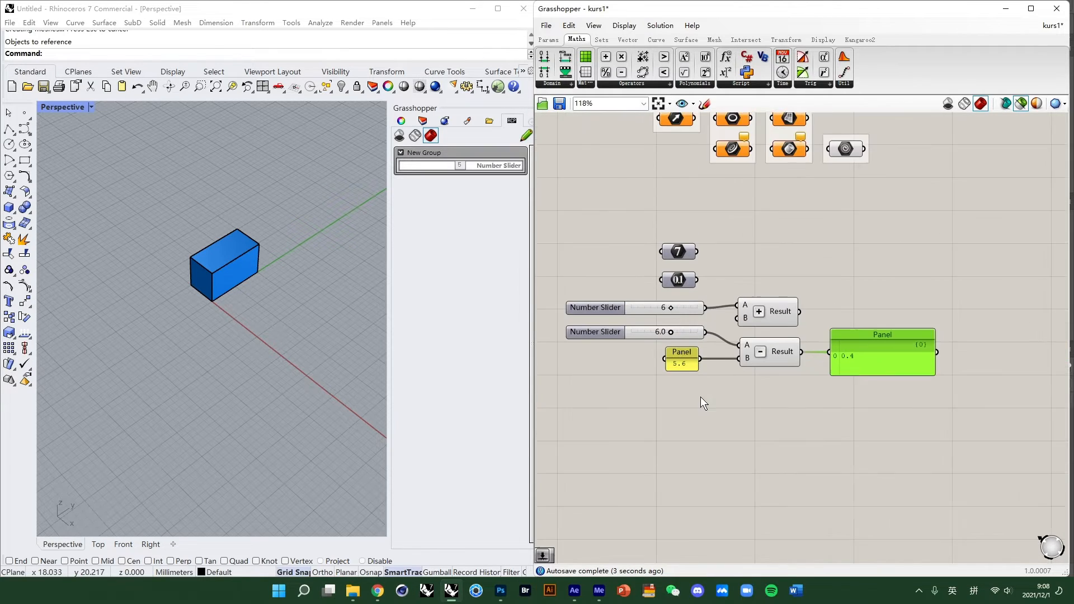
- Enlarge the 5.6 Panel
{"action": "left_click", "coordinate": [682, 392]}
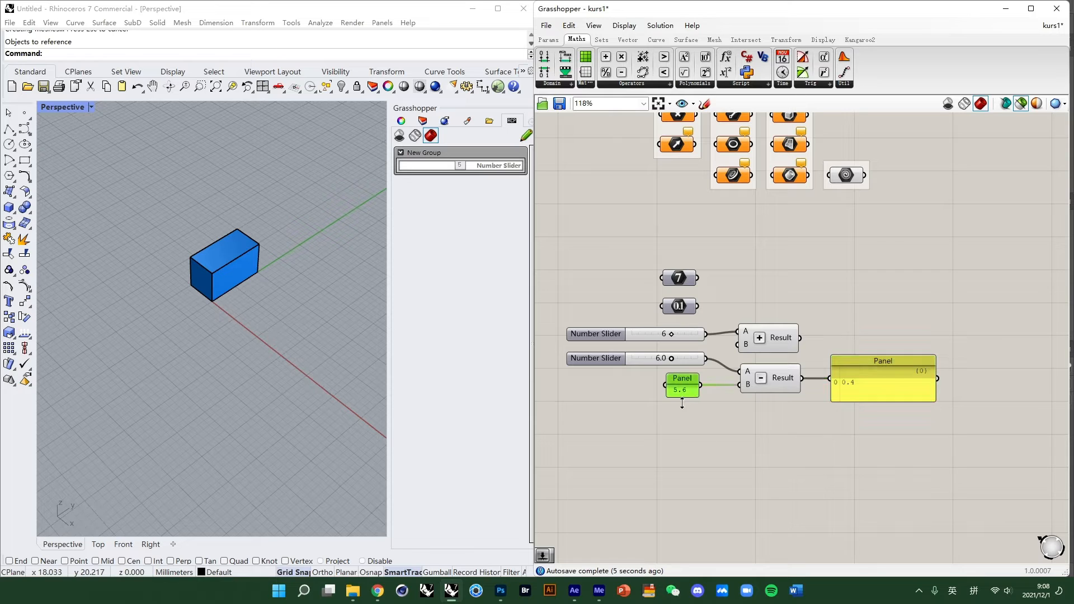
{"action": "mouse_move", "coordinate": [677, 403]}
{"action": "left_mouse_down"}
{"action": "mouse_move", "coordinate": [618, 475]}
{"action": "mouse_move", "coordinate": [677, 416]}
{"action": "left_mouse_up"}
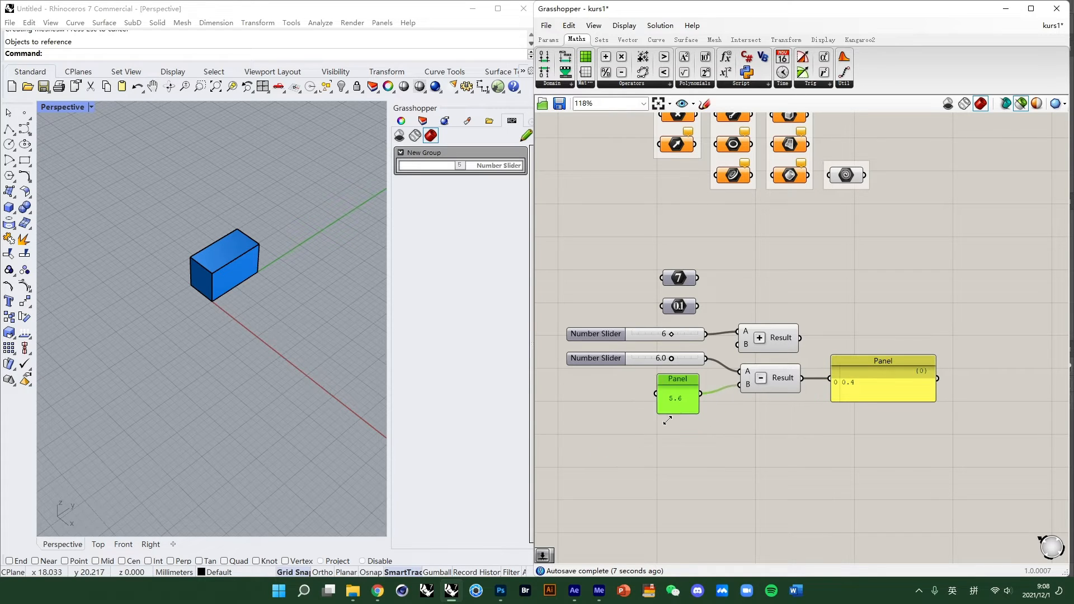
{"action": "scroll", "coordinate": [682, 413], "scroll_direction": "up", "scroll_amount": 6}
{"action": "scroll", "coordinate": [761, 414], "scroll_direction": "down", "scroll_amount": 5}
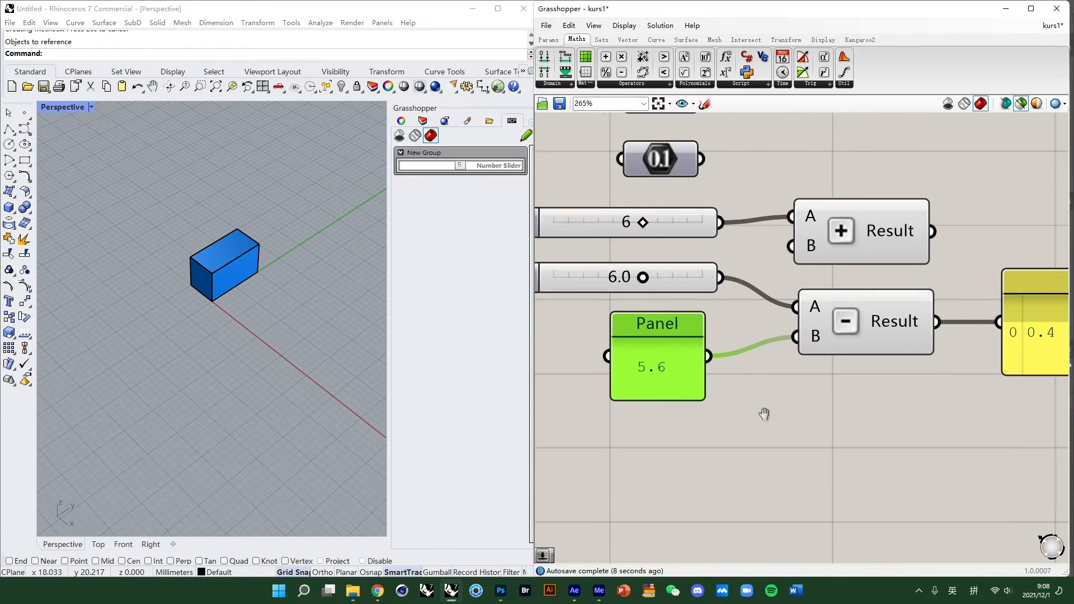
{"action": "right_click_drag", "start_coordinate": [827, 335], "coordinate": [797, 343]}
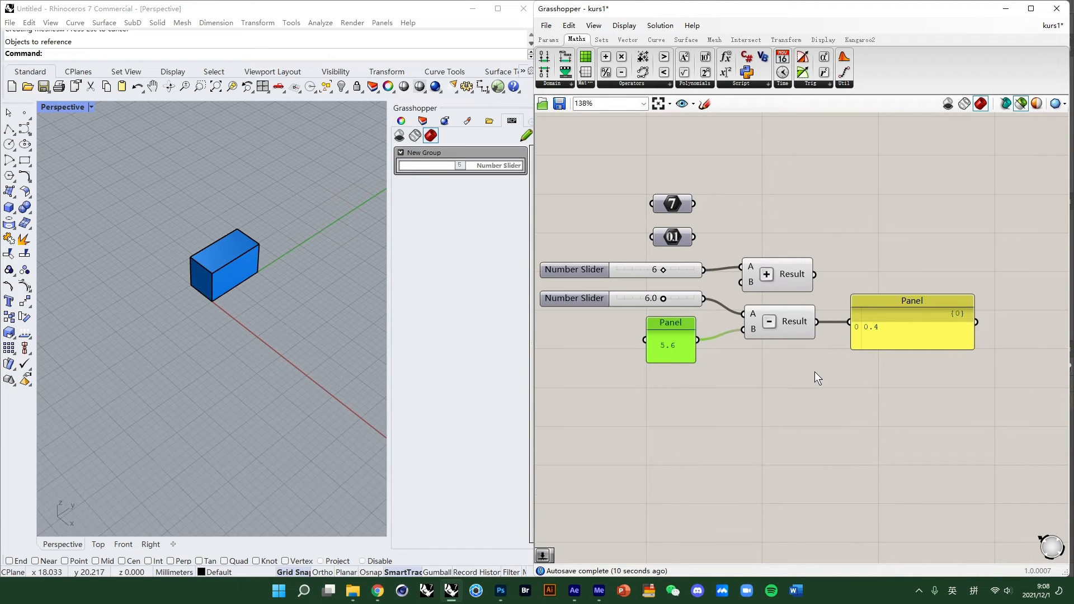
{"action": "scroll", "coordinate": [692, 345], "scroll_direction": "up", "scroll_amount": 2}
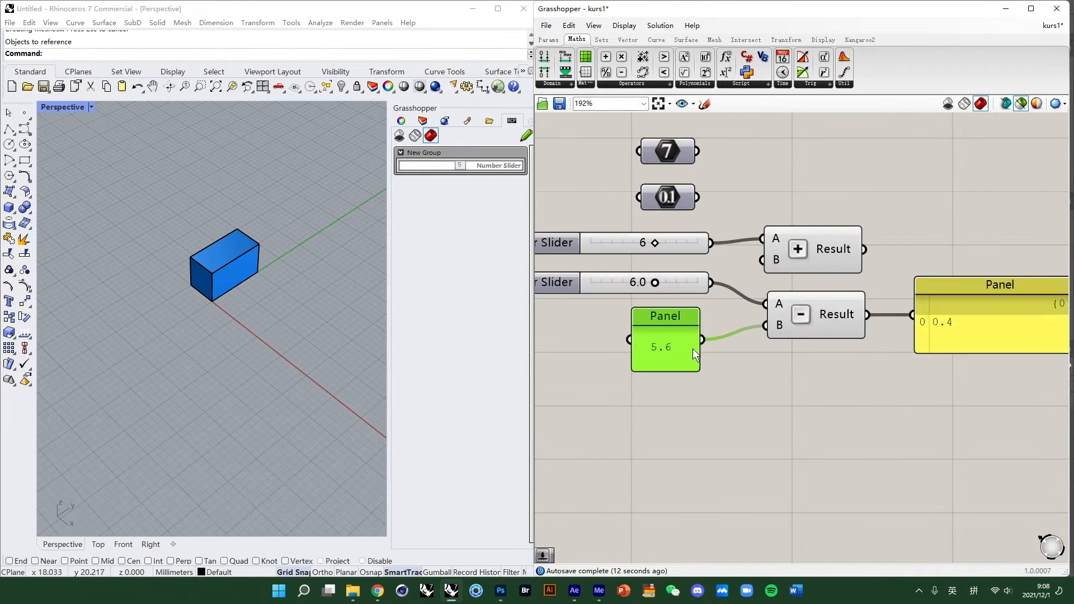
{"action": "scroll", "coordinate": [767, 357], "scroll_direction": "down", "scroll_amount": 2}
{"action": "right_click_drag", "start_coordinate": [836, 412], "coordinate": [817, 385]}
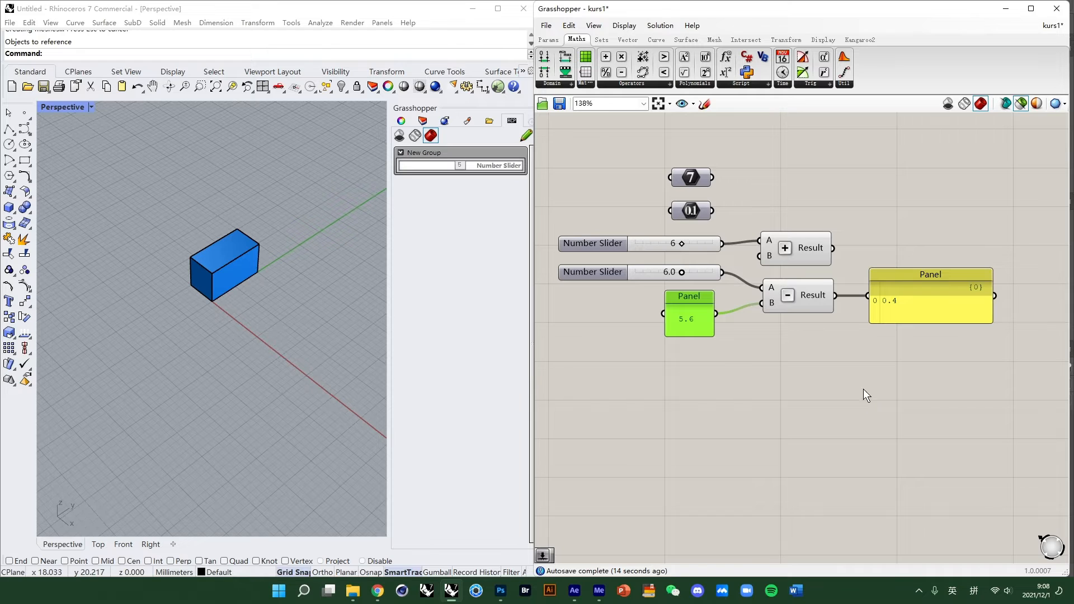
{"action": "right_click_drag", "start_coordinate": [786, 388], "coordinate": [796, 353]}
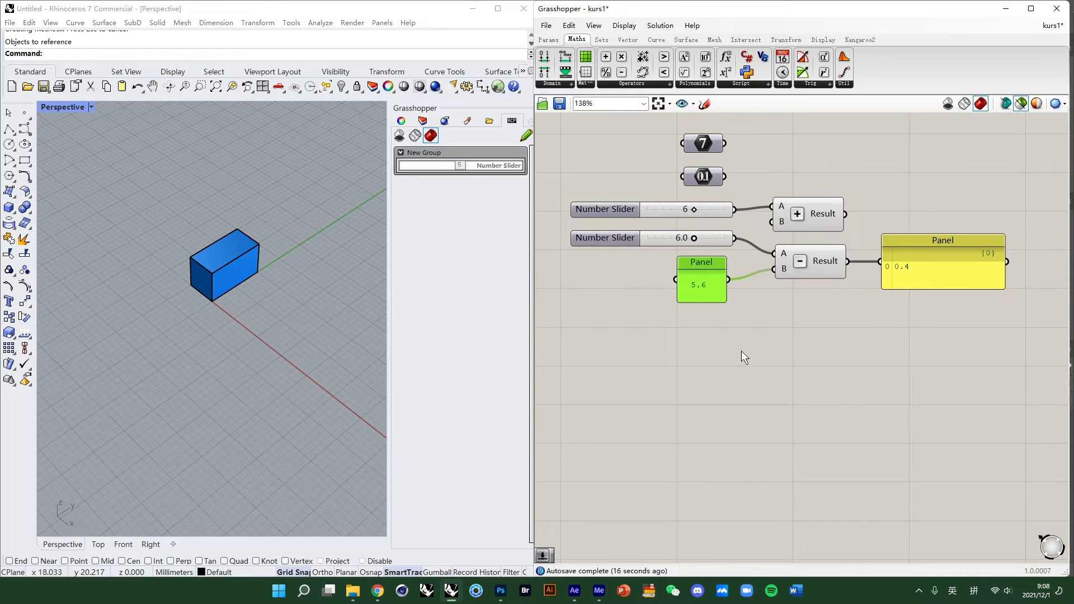
- Group the two number parameters, both Number Sliders and the 5.6 Panel together
{"action": "left_click_drag", "start_coordinate": [715, 371], "coordinate": [624, 126]}
{"action": "middle_click", "coordinate": [638, 248]}
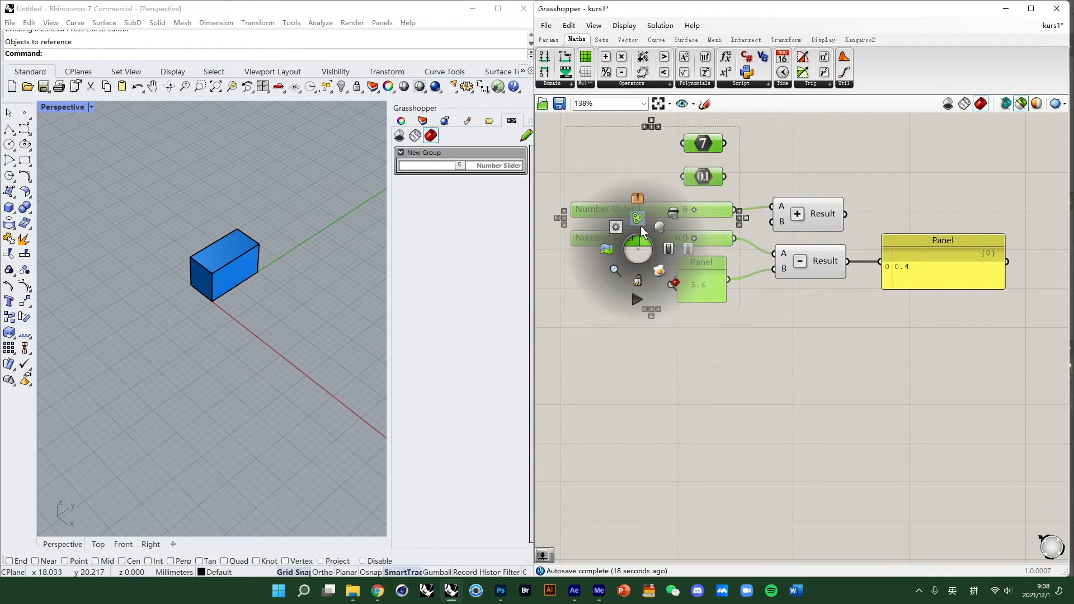
{"action": "left_click", "coordinate": [640, 227]}
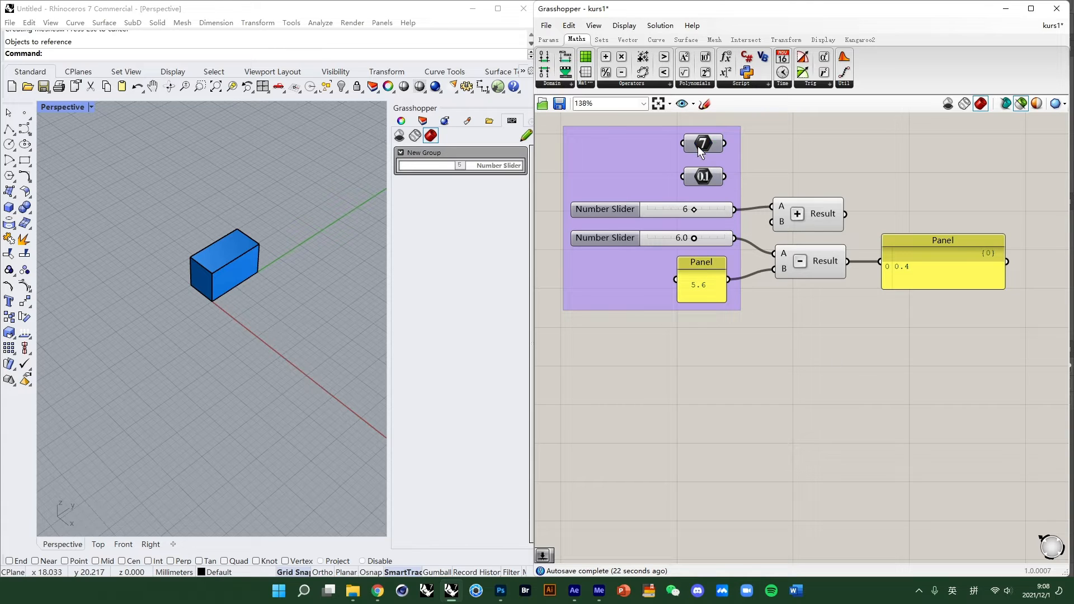
- Set the first Number Slider's value to 5
{"action": "left_click", "coordinate": [814, 147]}
{"action": "left_click_drag", "start_coordinate": [698, 213], "coordinate": [686, 217]}
{"action": "scroll", "coordinate": [684, 230], "scroll_direction": "up", "scroll_amount": 2}
{"action": "scroll", "coordinate": [719, 385], "scroll_direction": "down", "scroll_amount": 2}
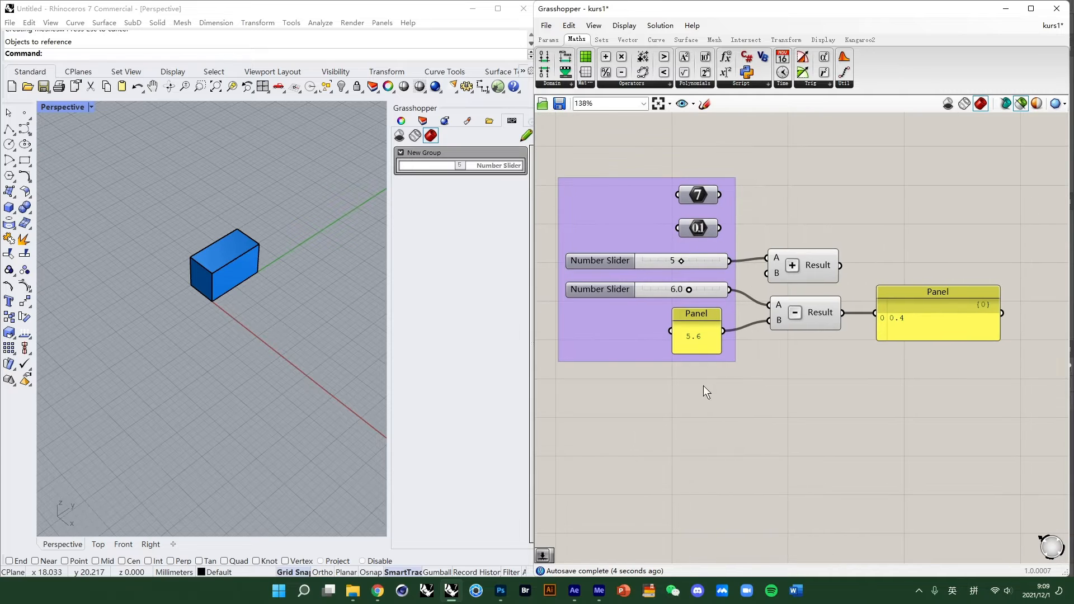
{"action": "left_click", "coordinate": [548, 39]}
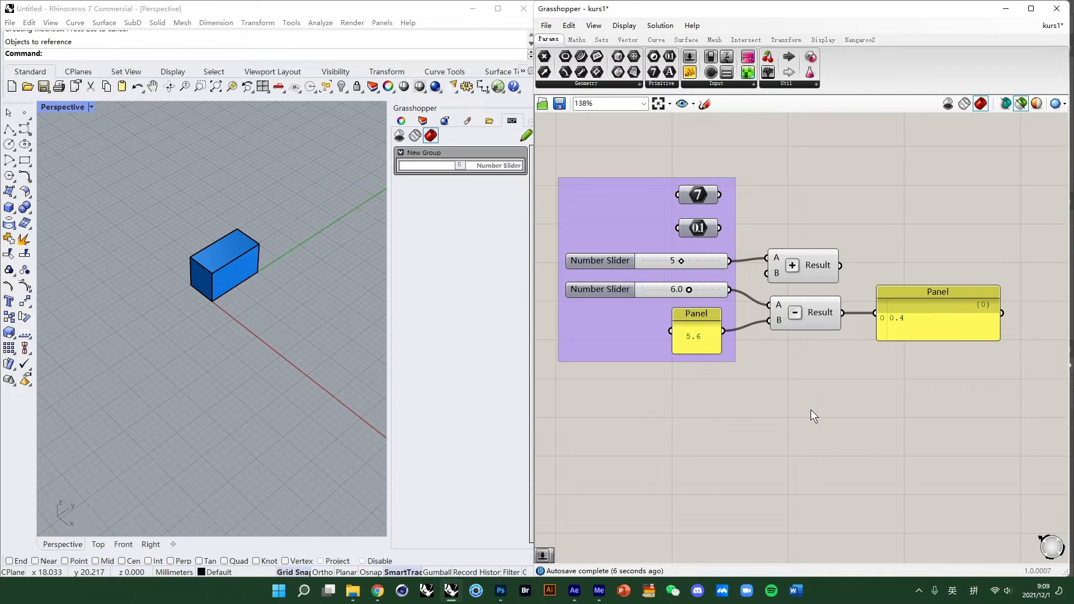
{"action": "right_click_drag", "start_coordinate": [813, 417], "coordinate": [753, 415]}
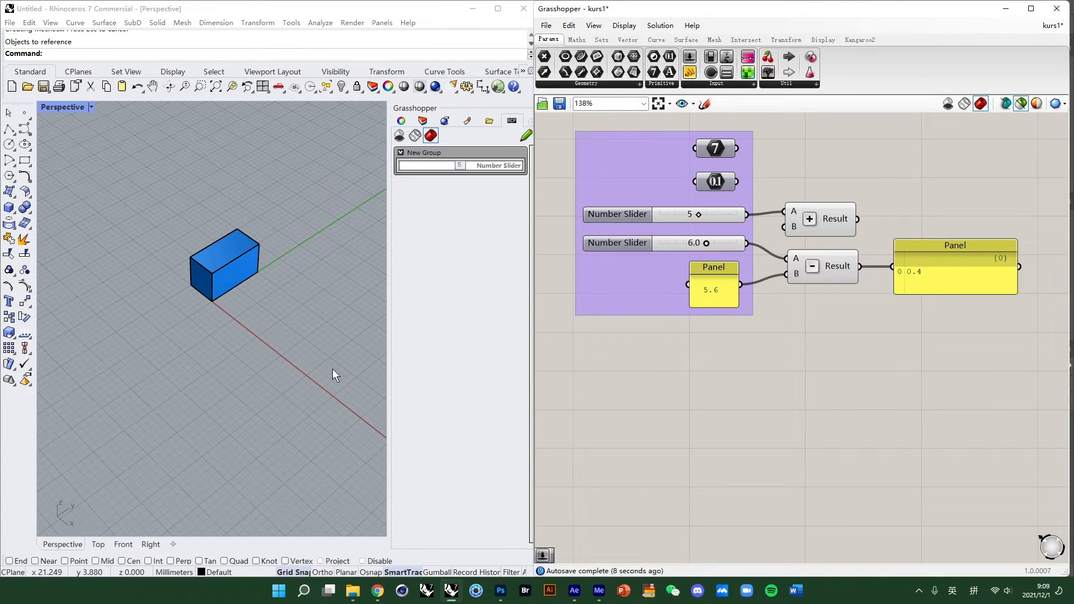
{"action": "right_click_drag", "start_coordinate": [795, 353], "coordinate": [786, 452]}
{"action": "right_click", "coordinate": [886, 205]}
{"action": "left_click", "coordinate": [933, 369]}
{"action": "scroll", "coordinate": [893, 355], "scroll_direction": "down", "scroll_amount": 3}
{"action": "right_click_drag", "start_coordinate": [891, 354], "coordinate": [895, 312]}
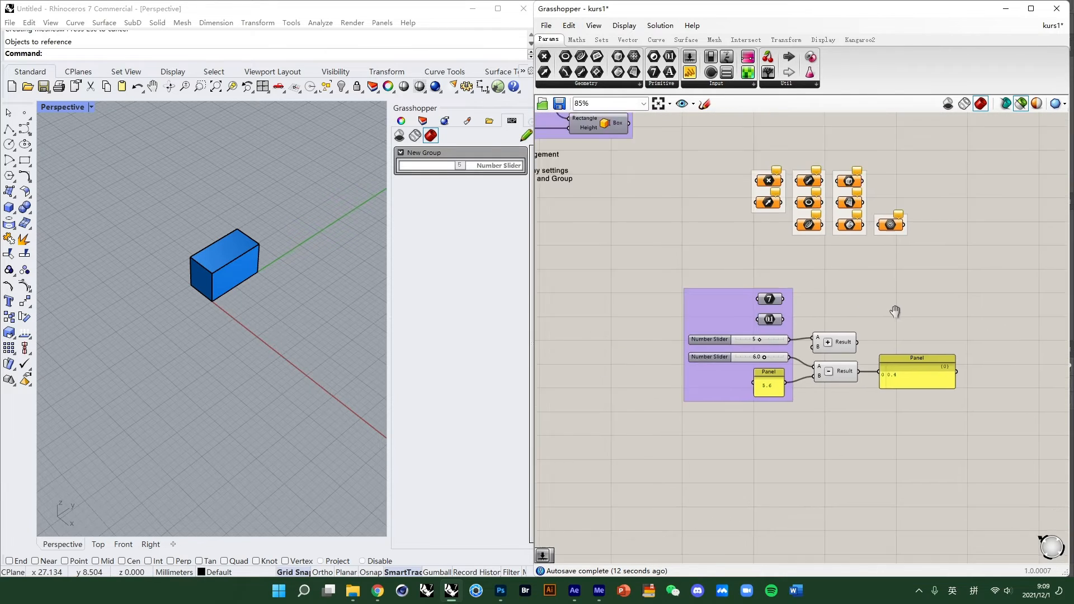
{"action": "scroll", "coordinate": [810, 407], "scroll_direction": "up", "scroll_amount": 3}
{"action": "right_click_drag", "start_coordinate": [810, 407], "coordinate": [727, 419]}
- Add Degrees-to-Radians and Radians-to-Degrees conversion components to the canvas
{"action": "left_click", "coordinate": [576, 39]}
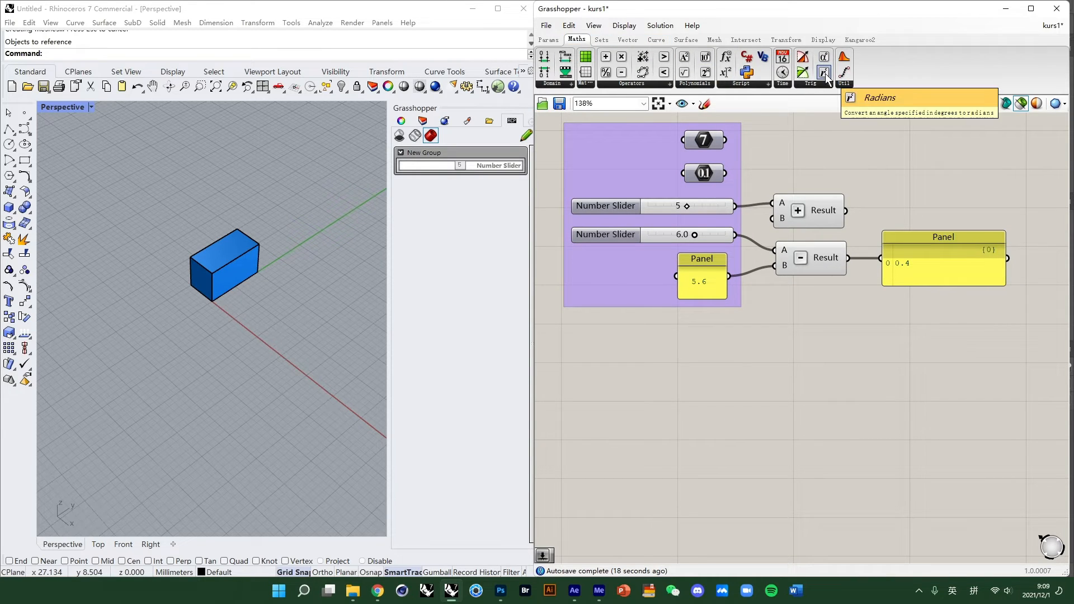
{"action": "left_click_drag", "start_coordinate": [824, 72], "coordinate": [751, 357]}
{"action": "left_click_drag", "start_coordinate": [824, 56], "coordinate": [736, 448]}
{"action": "left_click_drag", "start_coordinate": [755, 383], "coordinate": [725, 415]}
{"action": "left_click_drag", "start_coordinate": [802, 482], "coordinate": [721, 434]}
{"action": "left_click", "coordinate": [727, 414]}
{"action": "left_click", "coordinate": [773, 449]}
{"action": "scroll", "coordinate": [772, 449], "scroll_direction": "up", "scroll_amount": 1}
{"action": "right_click_drag", "start_coordinate": [773, 449], "coordinate": [774, 304]}
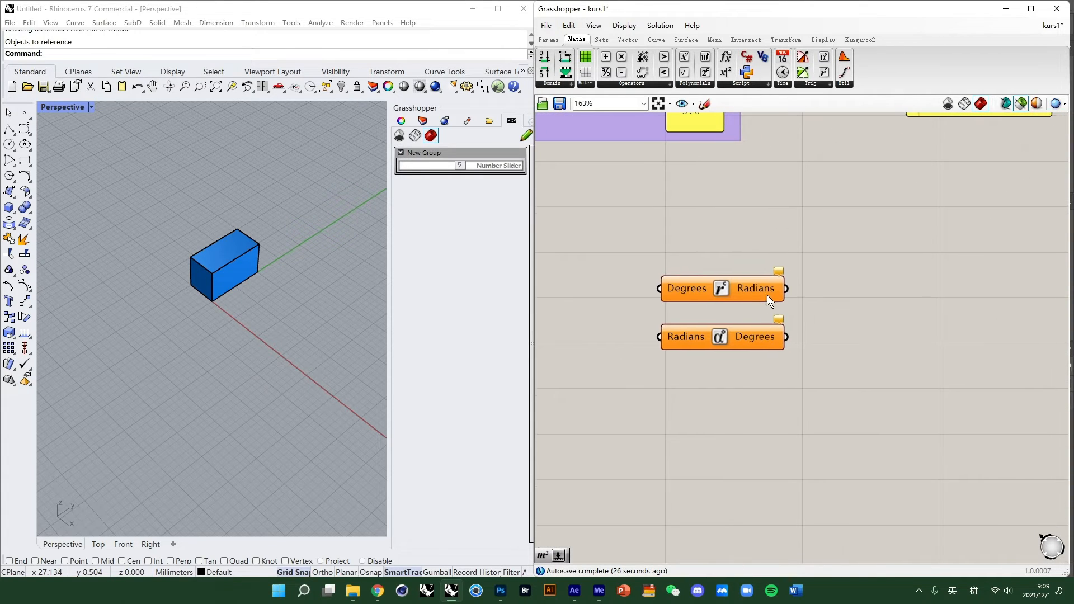
- Select the box in the Rhino viewport and reference it in a new Geometry parameter
{"action": "left_click_drag", "start_coordinate": [303, 345], "coordinate": [159, 274]}
{"action": "right_click_drag", "start_coordinate": [159, 274], "coordinate": [189, 282]}
{"action": "scroll", "coordinate": [671, 377], "scroll_direction": "down", "scroll_amount": 2}
{"action": "double_click", "coordinate": [671, 377]}
{"action": "type", "text": "geo"}
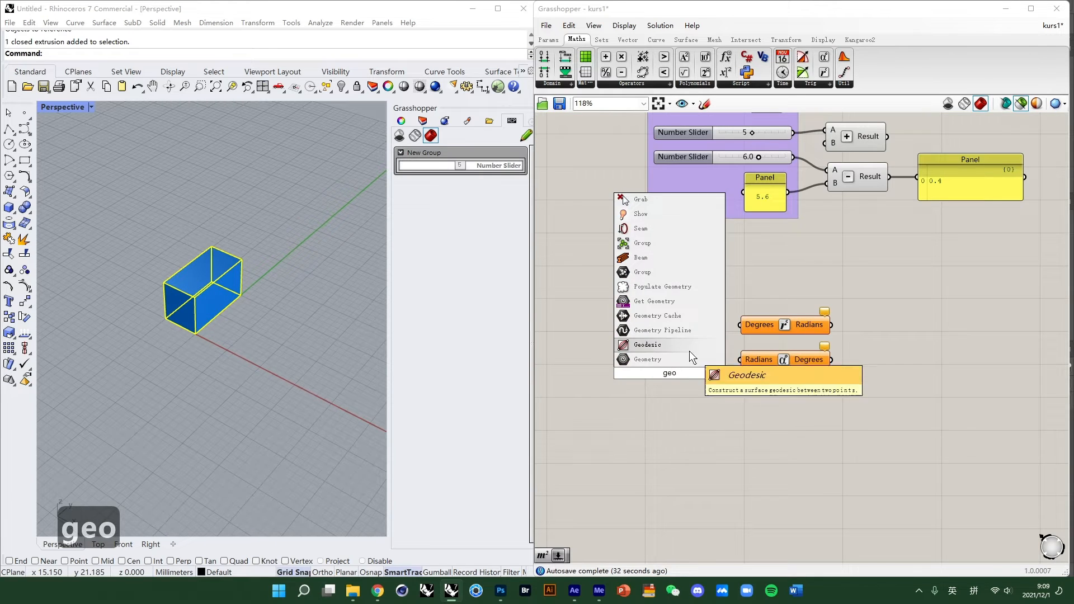
{"action": "key", "text": "Return"}
{"action": "right_click", "coordinate": [672, 376]}
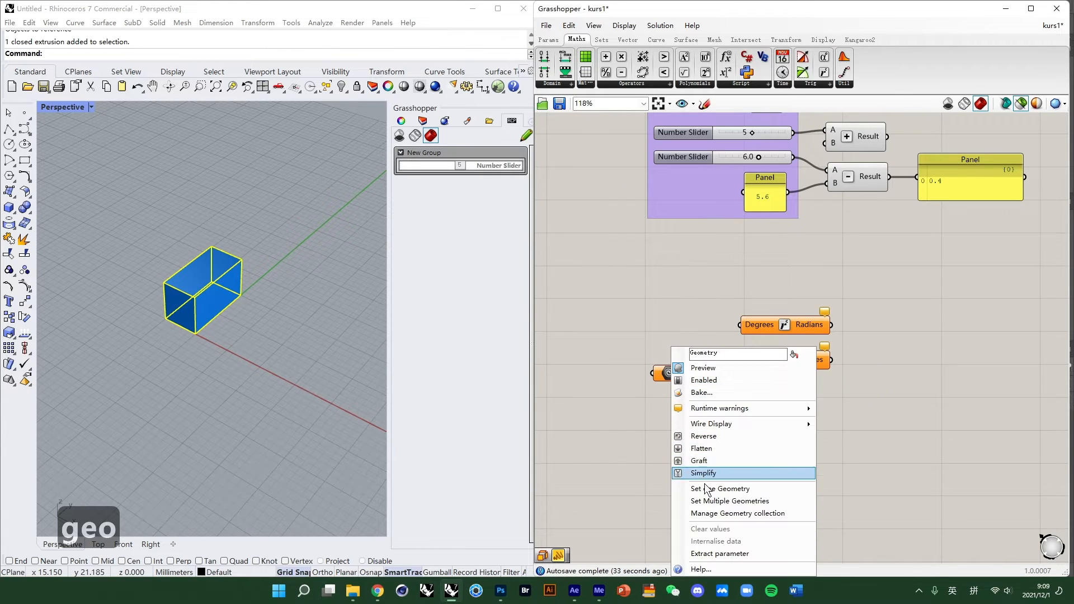
{"action": "left_click", "coordinate": [703, 487]}
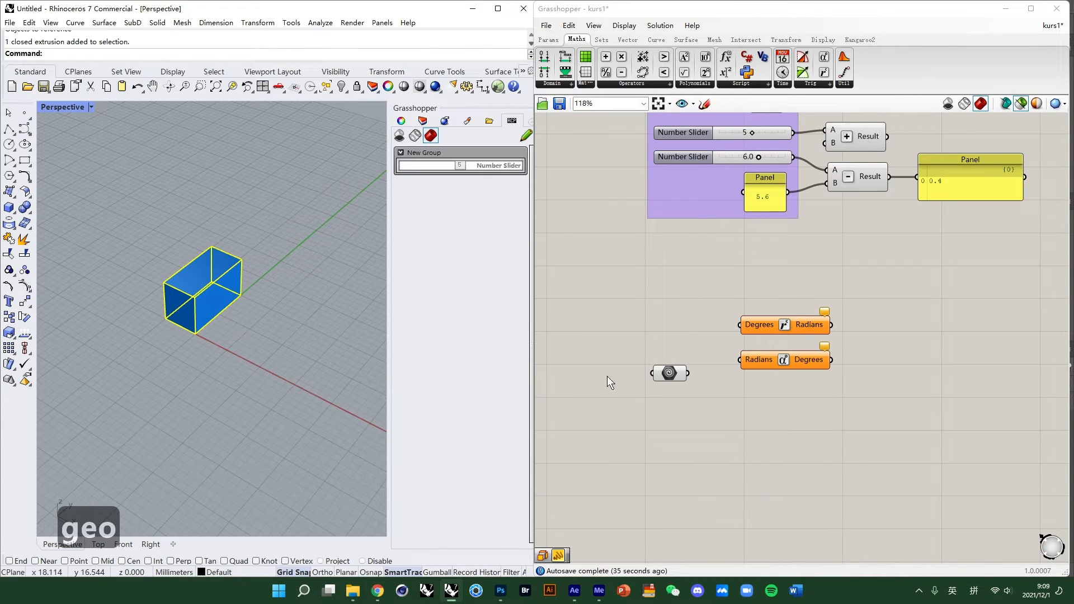
- Add a Number Slider with value 90 and arrange it beside the conversion components
{"action": "left_click_drag", "start_coordinate": [673, 376], "coordinate": [669, 334]}
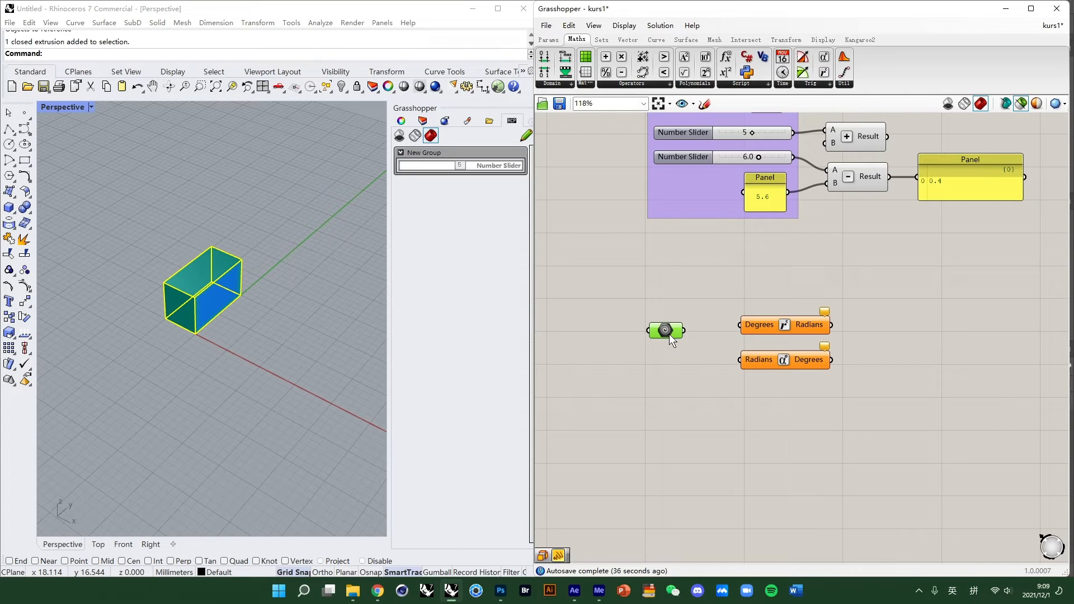
{"action": "double_click", "coordinate": [673, 379]}
{"action": "type", "text": "90"}
{"action": "key", "text": "Return"}
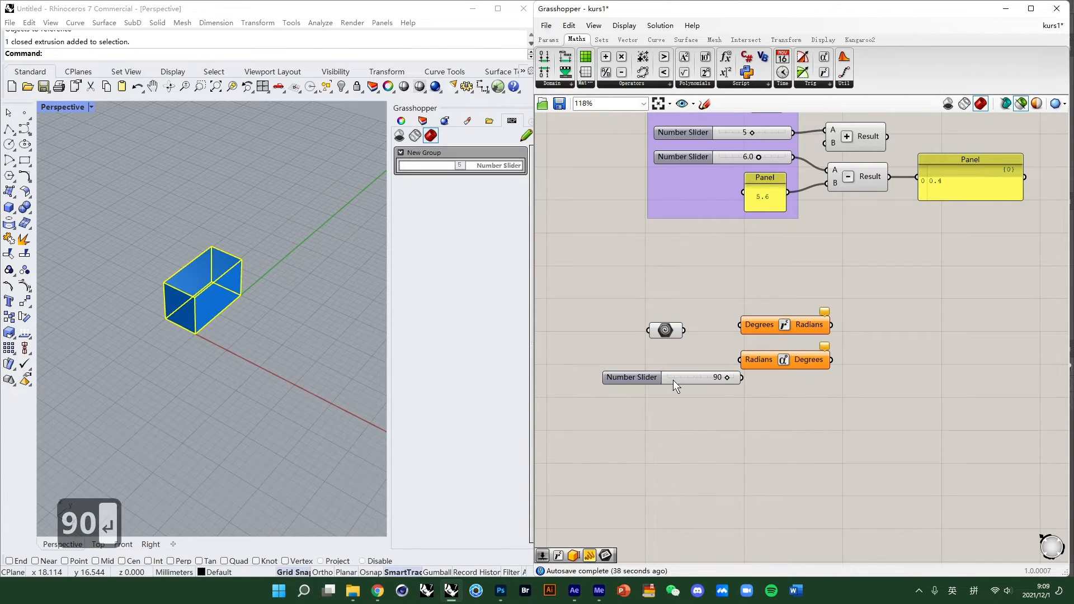
{"action": "left_click_drag", "start_coordinate": [691, 378], "coordinate": [653, 367]}
{"action": "left_click_drag", "start_coordinate": [901, 372], "coordinate": [791, 371]}
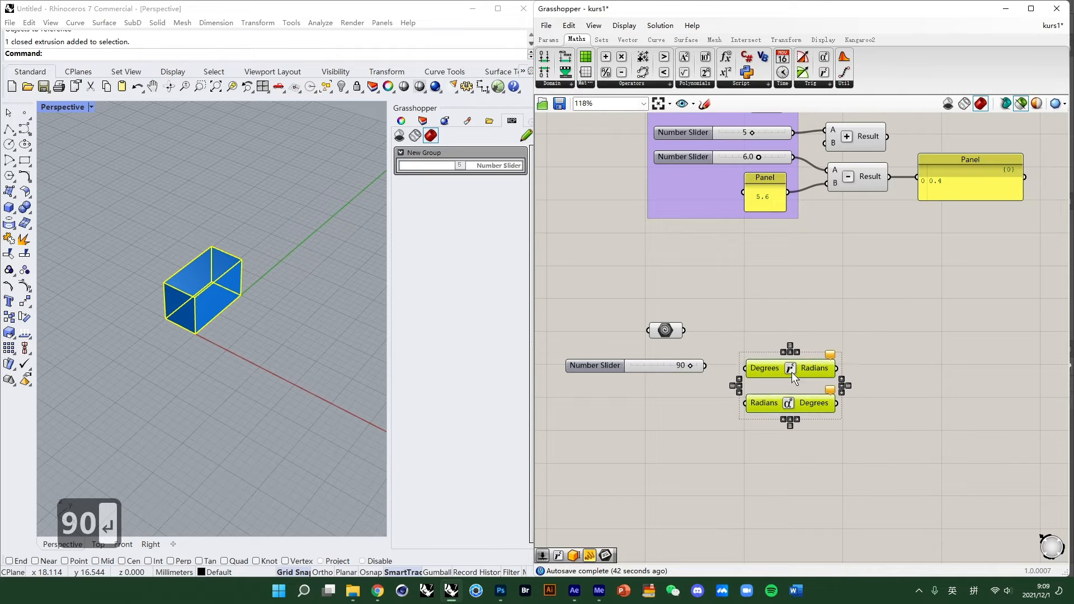
- Add a Rotate component and feed the referenced box Geometry into its Geometry input
{"action": "right_click", "coordinate": [774, 290]}
{"action": "double_click", "coordinate": [774, 290]}
{"action": "type", "text": "rota"}
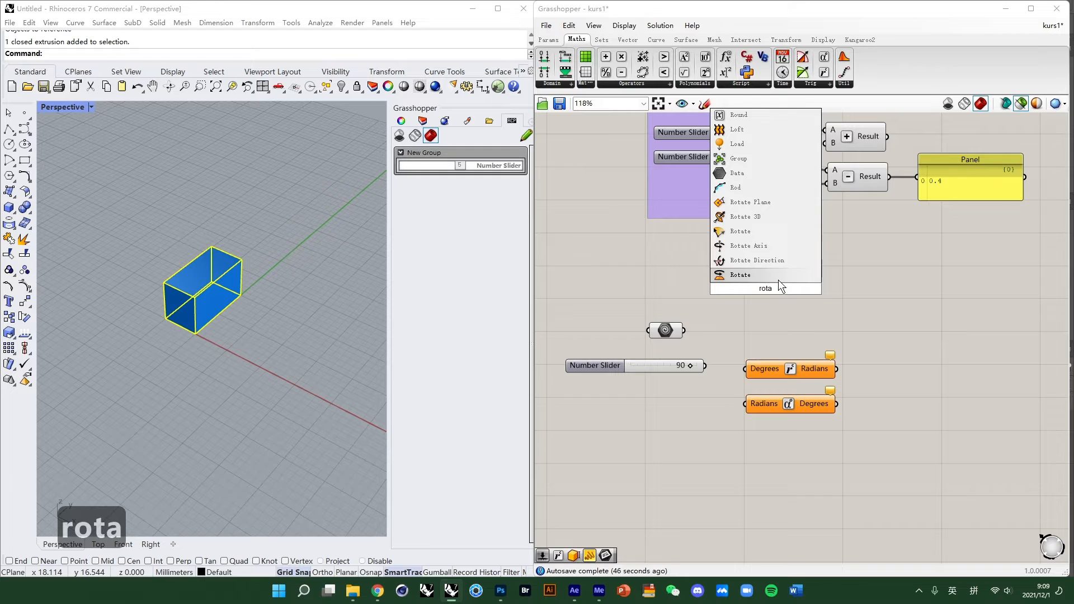
{"action": "left_click", "coordinate": [770, 217]}
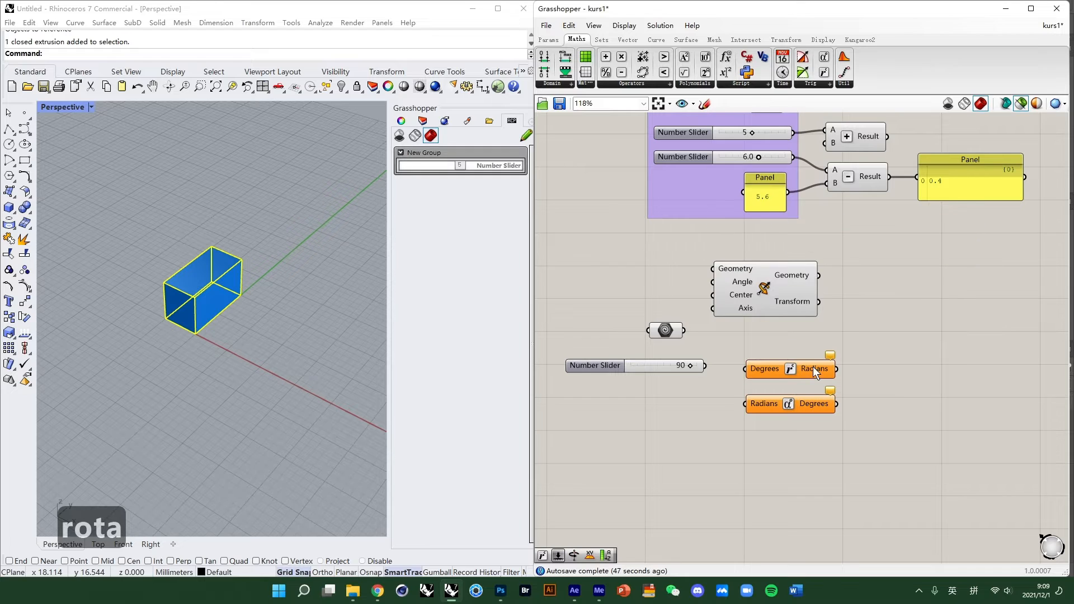
{"action": "left_click_drag", "start_coordinate": [784, 277], "coordinate": [810, 318]}
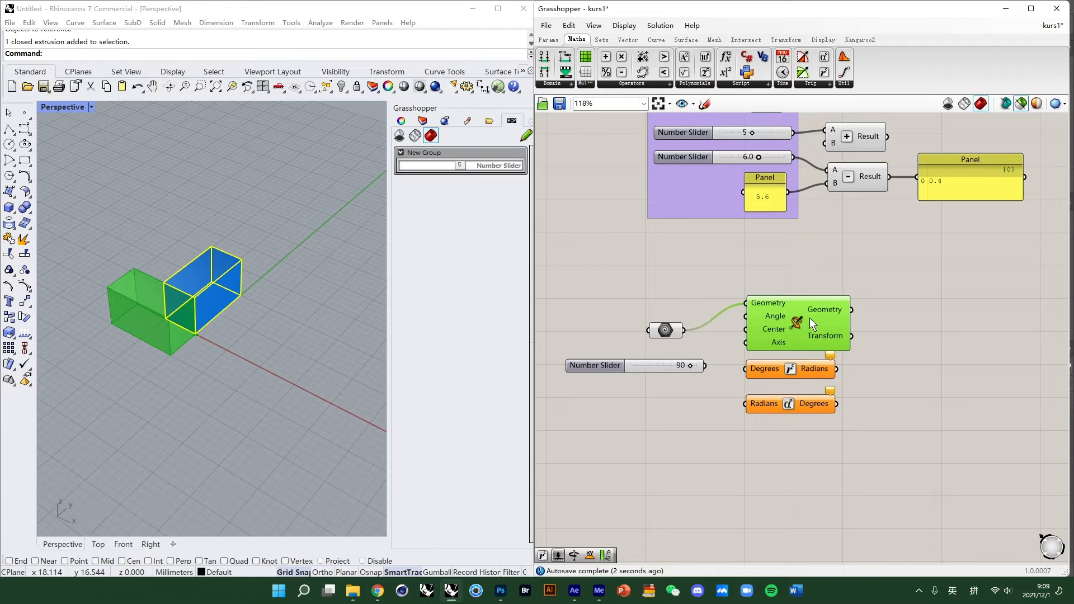
{"action": "scroll", "coordinate": [816, 330], "scroll_direction": "up", "scroll_amount": 3}
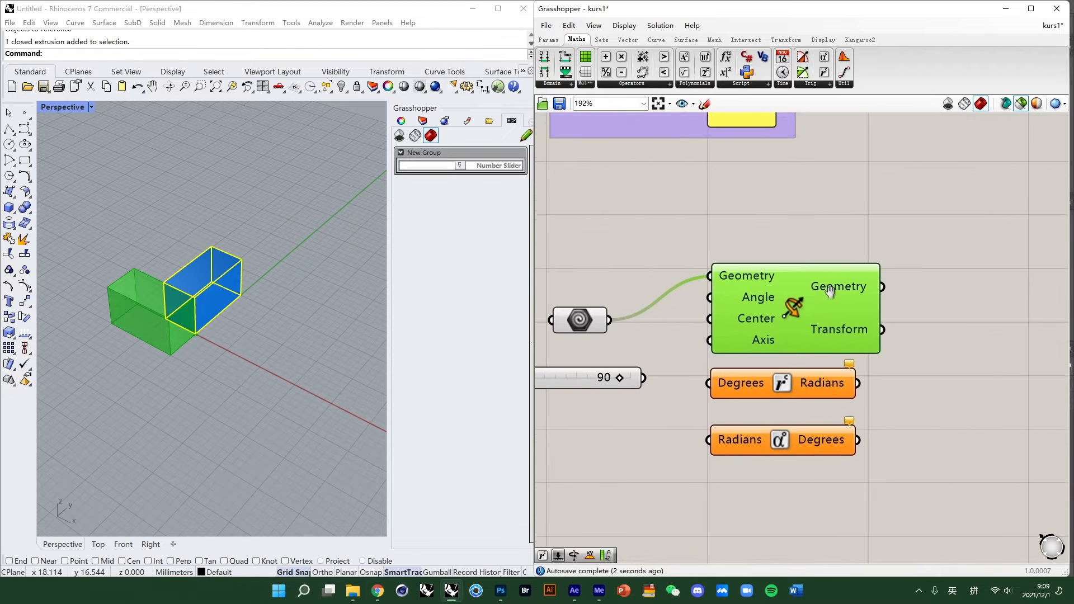
{"action": "scroll", "coordinate": [781, 281], "scroll_direction": "down", "scroll_amount": 3}
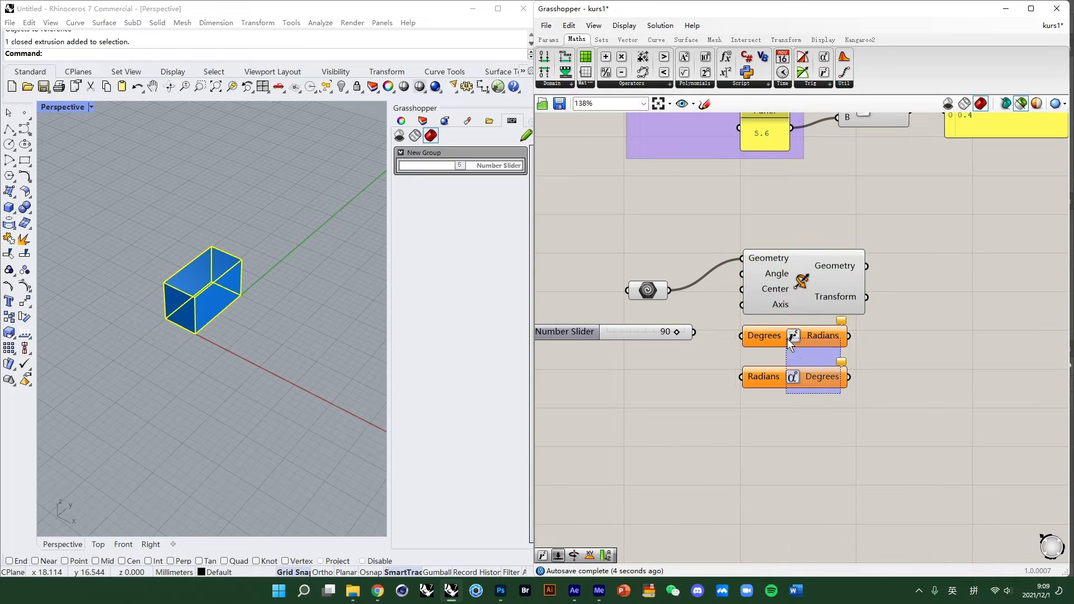
{"action": "left_click_drag", "start_coordinate": [817, 278], "coordinate": [954, 310]}
{"action": "right_click_drag", "start_coordinate": [777, 251], "coordinate": [775, 211]}
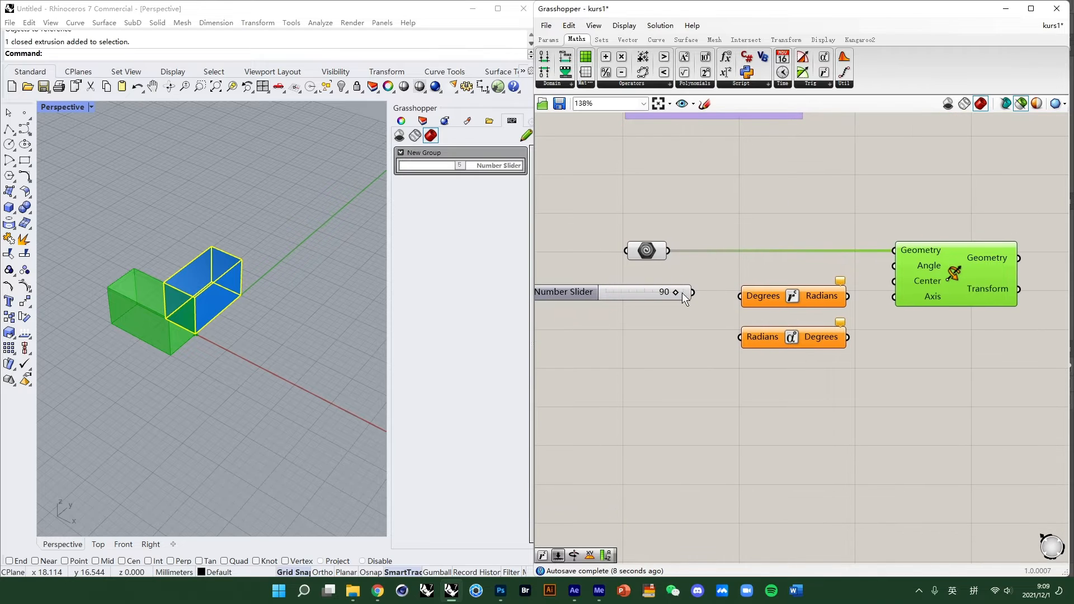
- Add an empty Panel next to the Rotate component
{"action": "left_click", "coordinate": [683, 293]}
{"action": "right_click_drag", "start_coordinate": [827, 308], "coordinate": [831, 291]}
{"action": "left_click_drag", "start_coordinate": [866, 343], "coordinate": [806, 285]}
{"action": "double_click", "coordinate": [856, 394]}
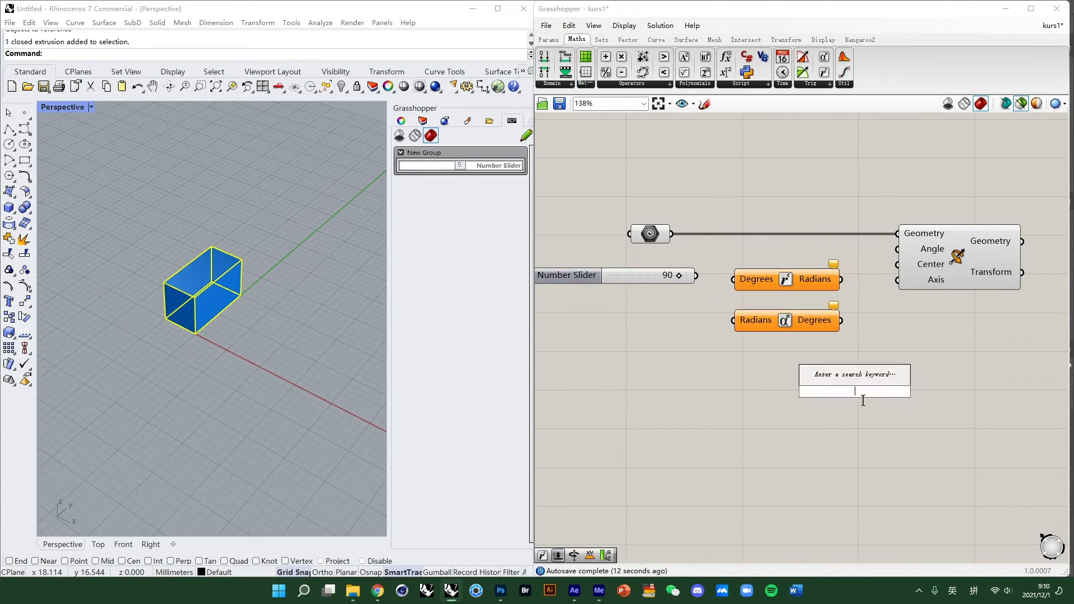
{"action": "type", "text": "panel"}
{"action": "key", "text": "Return"}
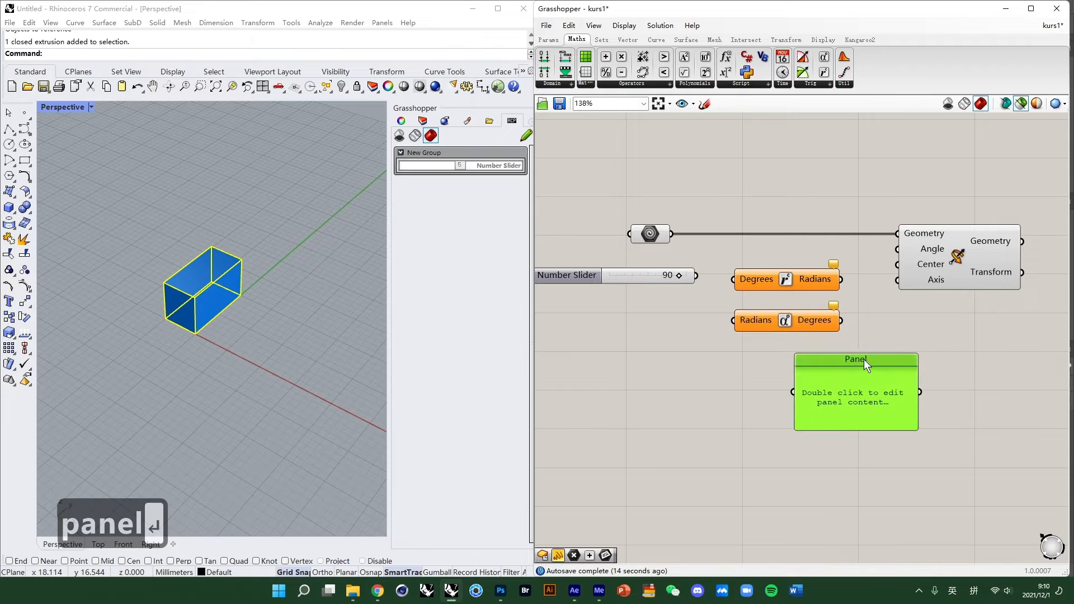
{"action": "left_click_drag", "start_coordinate": [864, 364], "coordinate": [965, 318]}
{"action": "scroll", "coordinate": [854, 303], "scroll_direction": "up", "scroll_amount": 2}
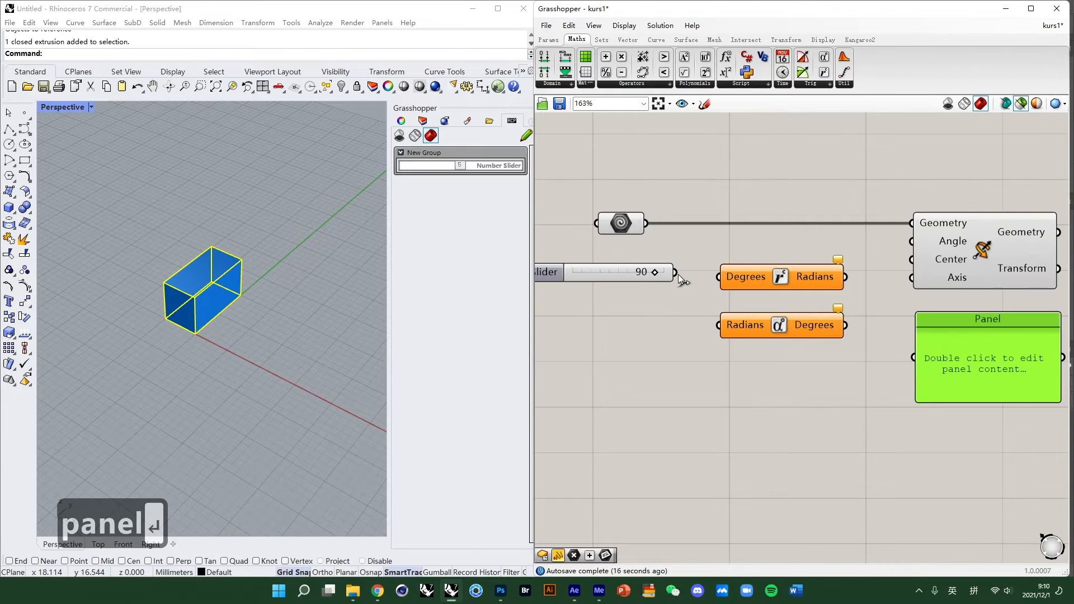
- Connect the 90 slider directly to the Rotate component's Angle input
{"action": "left_click_drag", "start_coordinate": [678, 274], "coordinate": [912, 241]}
{"action": "scroll", "coordinate": [752, 302], "scroll_direction": "down", "scroll_amount": 3}
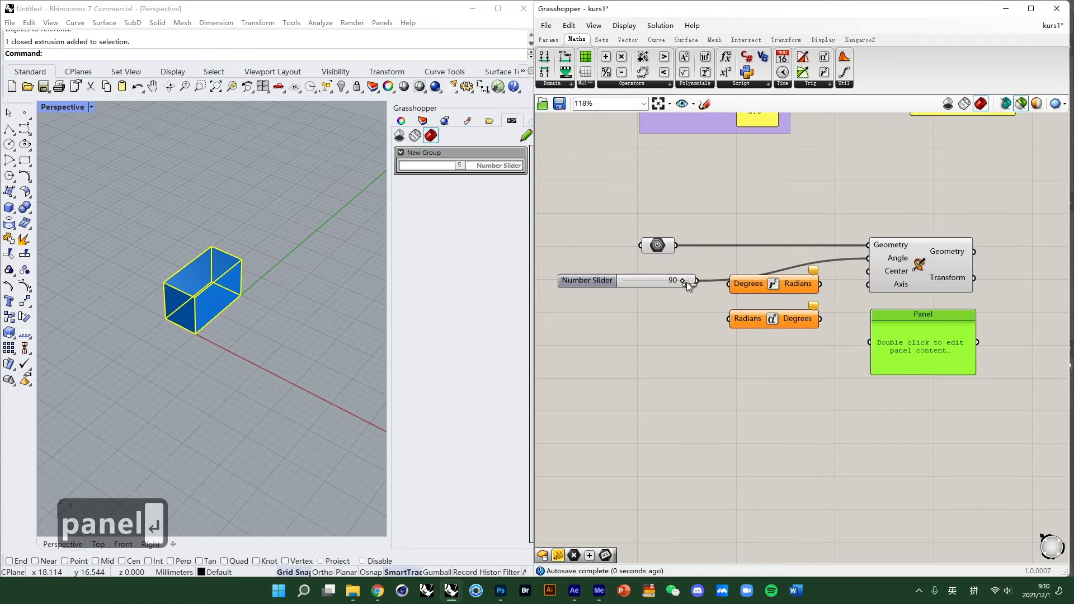
{"action": "left_click", "coordinate": [944, 270]}
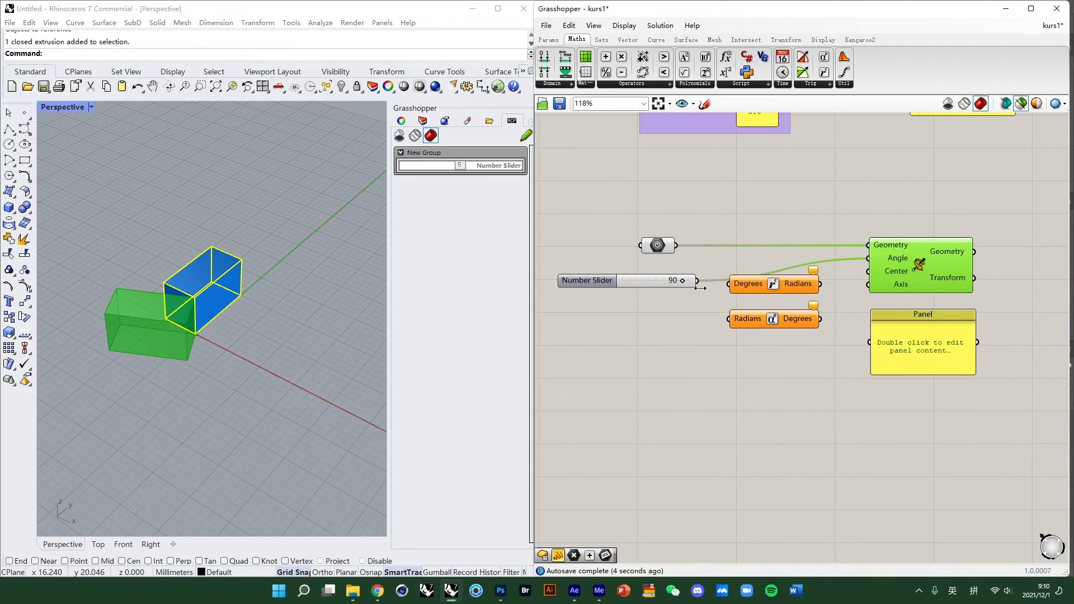
- Route the slider through the Degrees-to-Radians component and wire its Radians output into Rotate's Angle input
{"action": "left_click_drag", "start_coordinate": [697, 280], "coordinate": [731, 290]}
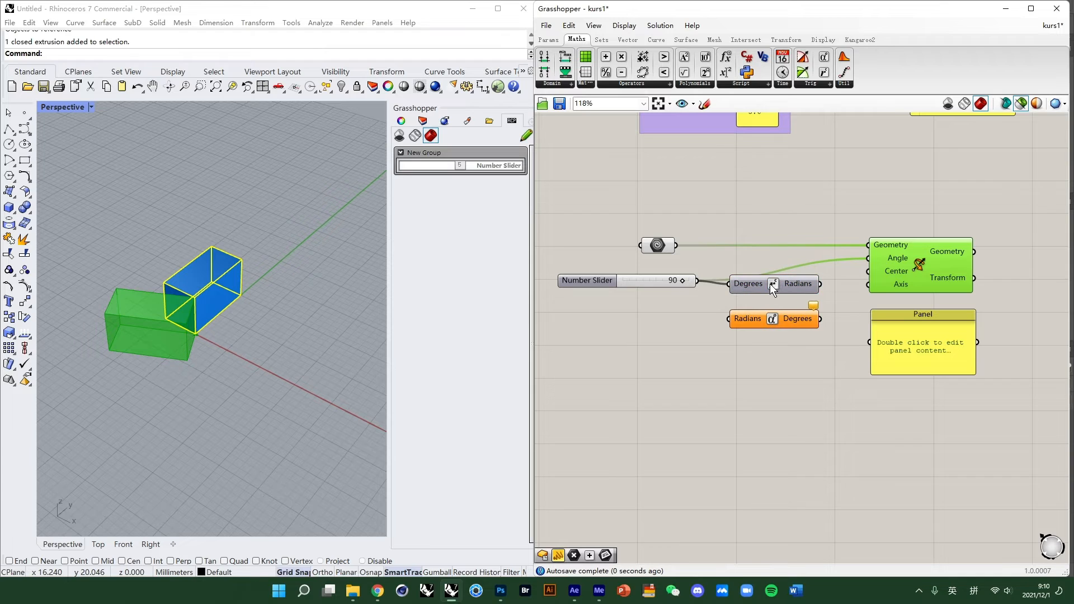
{"action": "left_click_drag", "start_coordinate": [819, 284], "coordinate": [869, 258]}
{"action": "left_click_drag", "start_coordinate": [790, 287], "coordinate": [795, 285]}
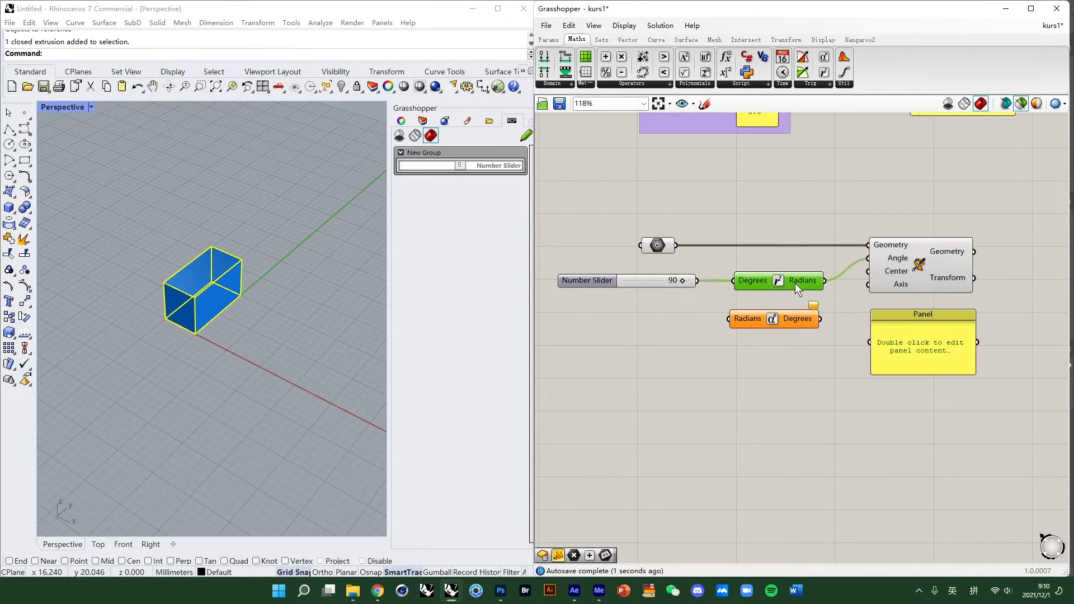
{"action": "left_click", "coordinate": [907, 262]}
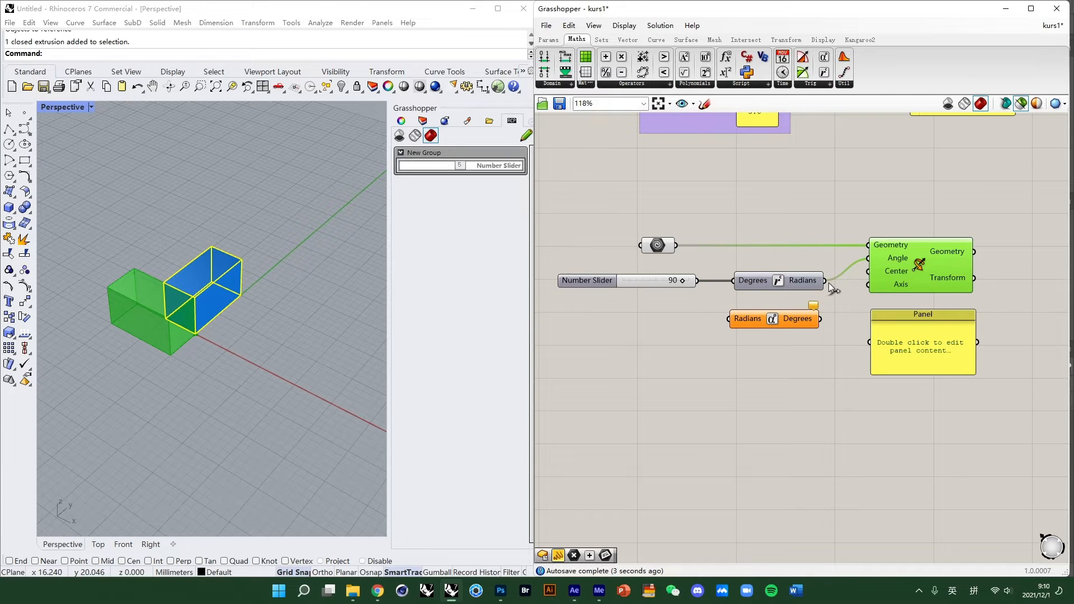
{"action": "right_click_drag", "start_coordinate": [832, 288], "coordinate": [842, 281]}
- Drag the slider to try other angles and reset its value to 90
{"action": "left_click", "coordinate": [708, 260]}
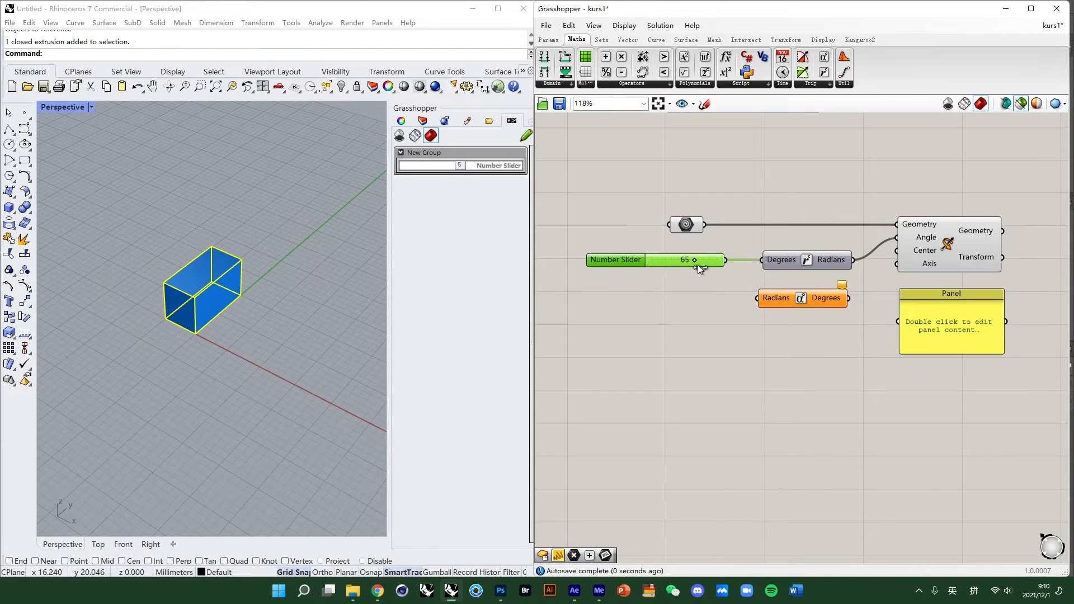
{"action": "left_click_drag", "start_coordinate": [697, 264], "coordinate": [693, 261]}
{"action": "left_click", "coordinate": [935, 235]}
{"action": "double_click", "coordinate": [698, 267]}
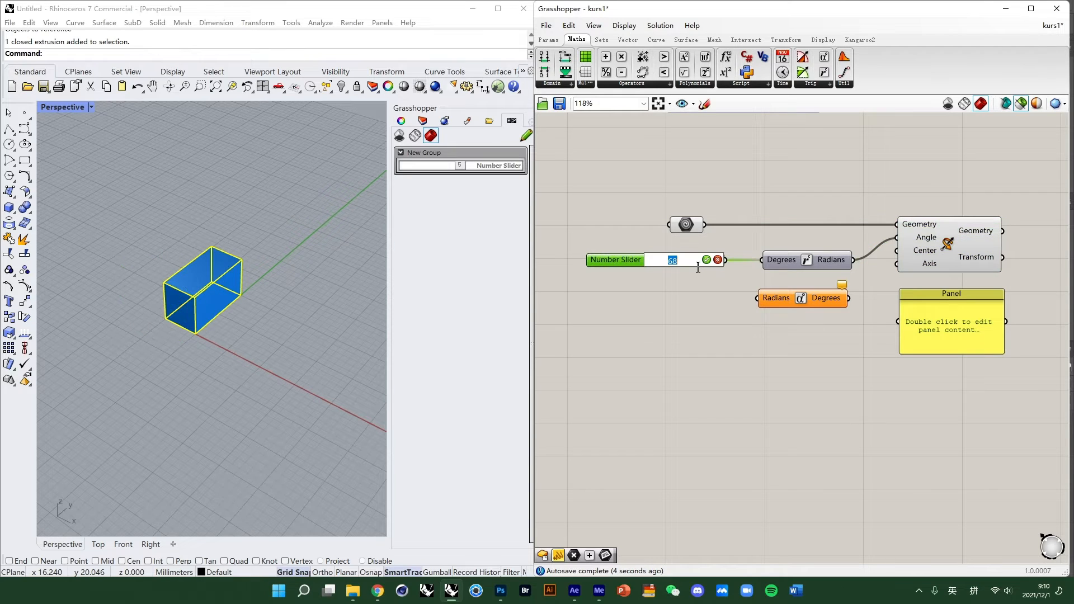
{"action": "type", "text": "90"}
{"action": "key", "text": "Return"}
- Connect the Radians output to the Panel to display the converted angle
{"action": "left_click", "coordinate": [850, 261]}
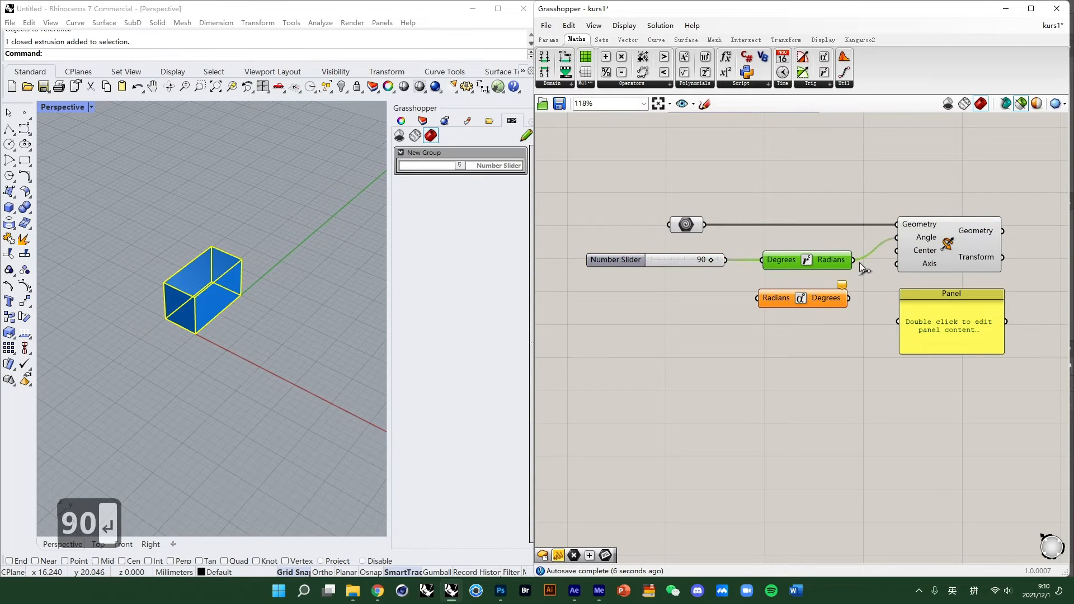
{"action": "left_click_drag", "start_coordinate": [900, 324], "coordinate": [899, 323]}
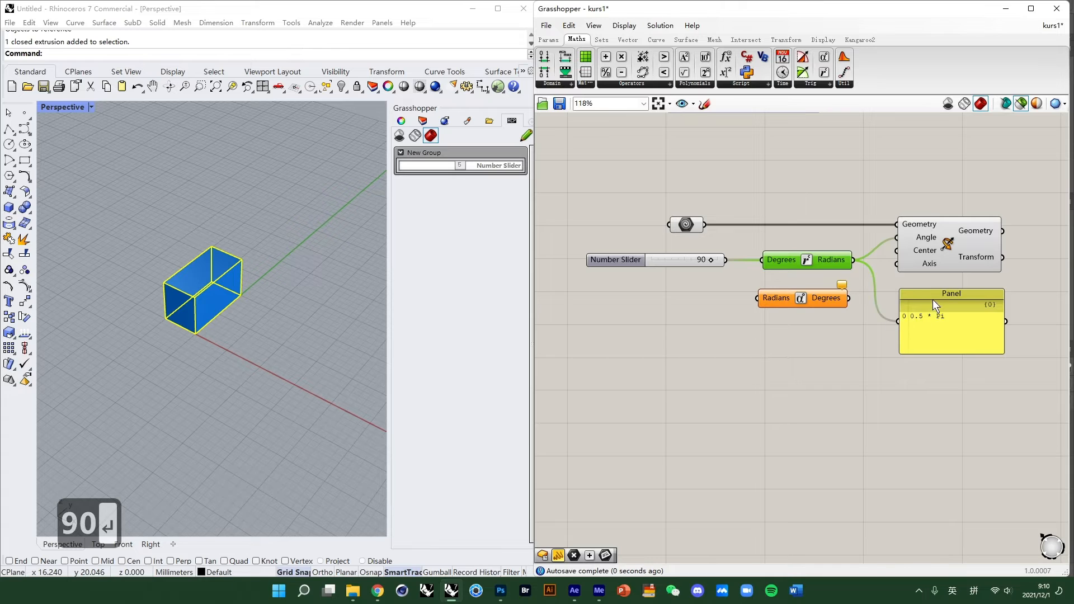
{"action": "left_click", "coordinate": [929, 311]}
{"action": "scroll", "coordinate": [945, 321], "scroll_direction": "up", "scroll_amount": 5}
{"action": "scroll", "coordinate": [899, 317], "scroll_direction": "down", "scroll_amount": 5}
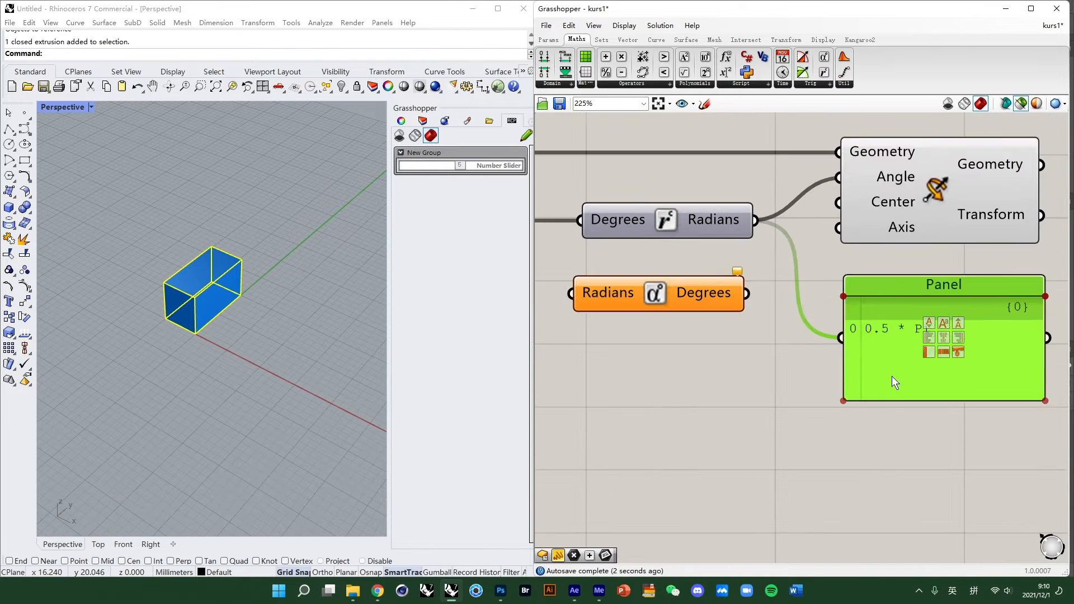
{"action": "left_click", "coordinate": [799, 417]}
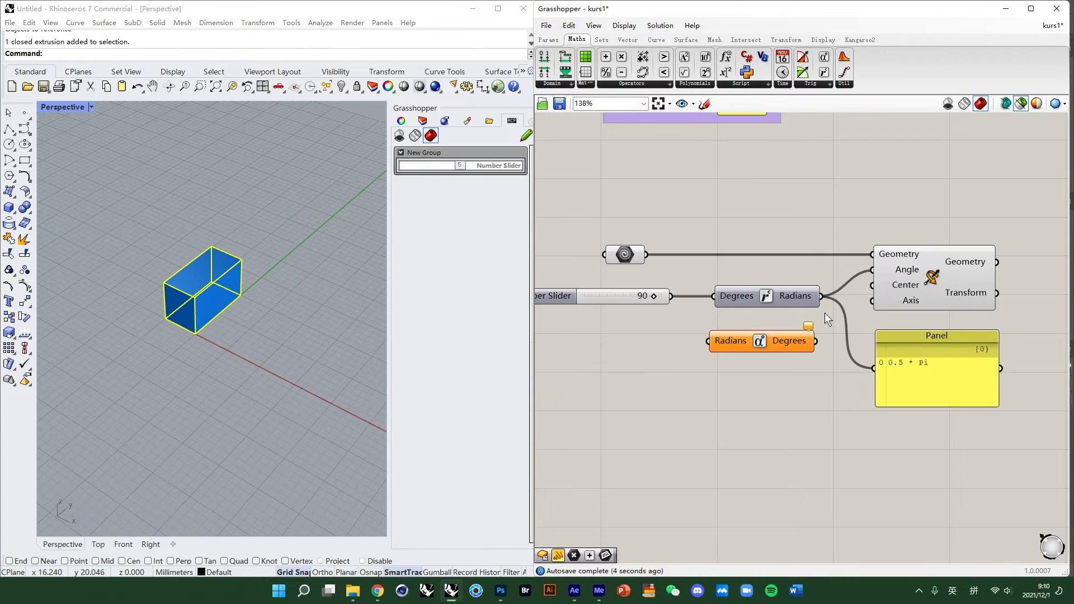
- Feed the Radians output into the Radians-to-Degrees component and show its Degrees result in the Panel
{"action": "left_click_drag", "start_coordinate": [820, 296], "coordinate": [740, 348]}
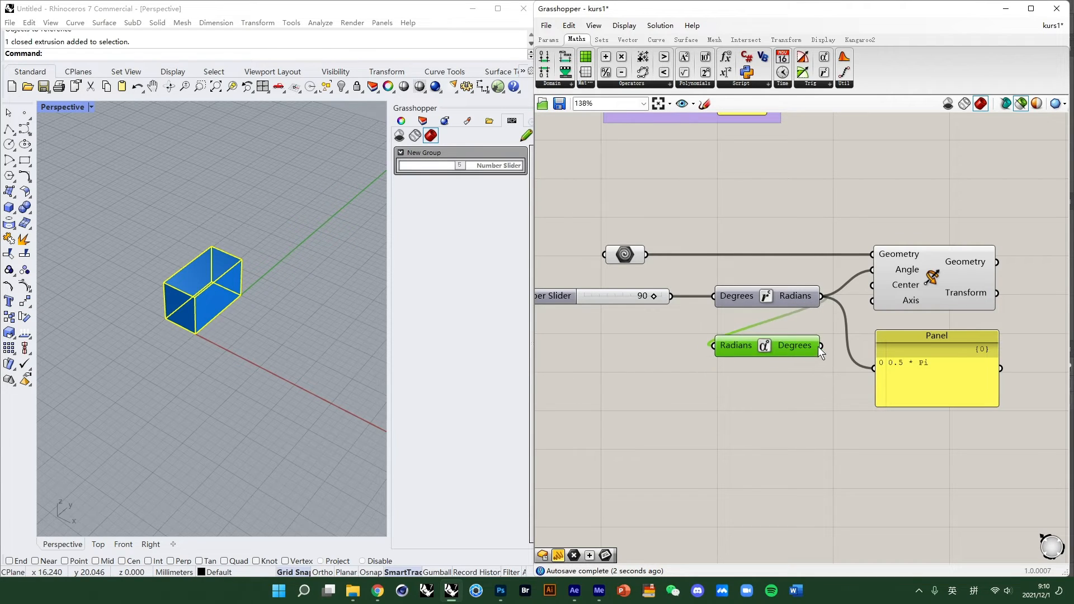
{"action": "left_click_drag", "start_coordinate": [828, 352], "coordinate": [879, 370]}
{"action": "left_click_drag", "start_coordinate": [815, 344], "coordinate": [813, 348]}
- Move the Panel below the Number Slider
{"action": "scroll", "coordinate": [864, 351], "scroll_direction": "up", "scroll_amount": 1}
{"action": "right_click_drag", "start_coordinate": [867, 351], "coordinate": [931, 330]}
{"action": "scroll", "coordinate": [934, 330], "scroll_direction": "down", "scroll_amount": 1}
{"action": "left_click_drag", "start_coordinate": [972, 316], "coordinate": [661, 288]}
{"action": "scroll", "coordinate": [661, 288], "scroll_direction": "up", "scroll_amount": 3}
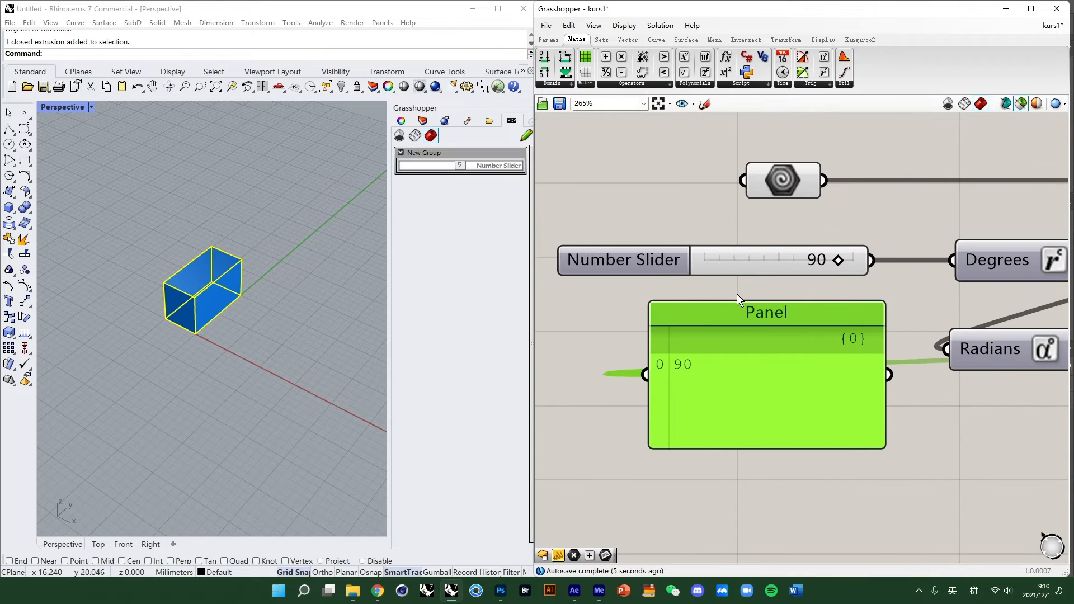
- Set the Number Slider's value to 90
{"action": "left_click_drag", "start_coordinate": [800, 273], "coordinate": [803, 277]}
{"action": "double_click", "coordinate": [806, 262]}
{"action": "type", "text": "90"}
{"action": "key", "text": "Return"}
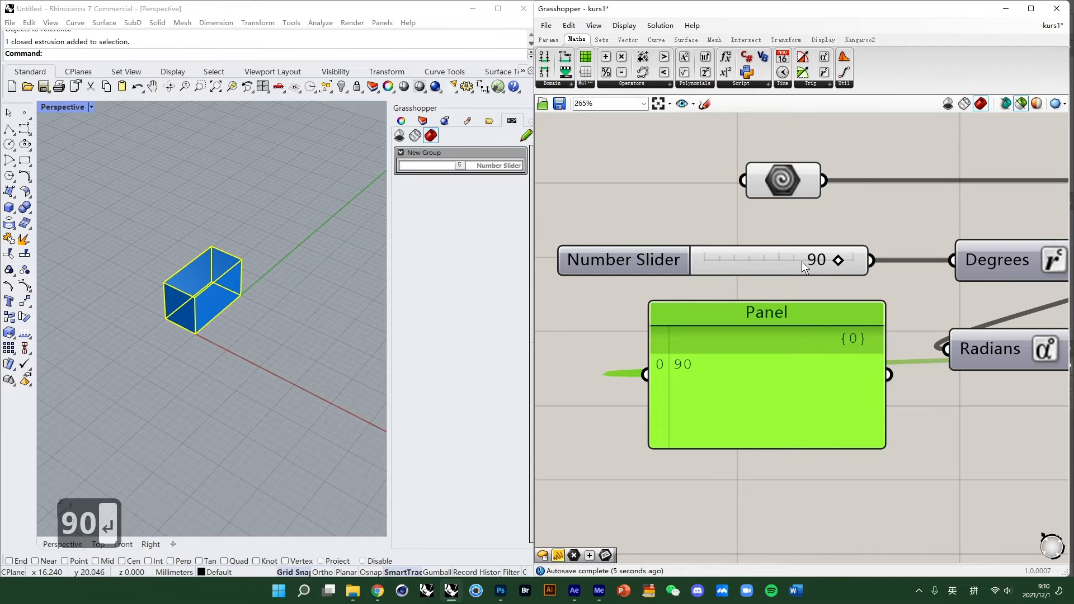
- Move the Panel to the right of the Radians-to-Degrees component
{"action": "scroll", "coordinate": [765, 308], "scroll_direction": "down", "scroll_amount": 4}
{"action": "left_click", "coordinate": [906, 306]}
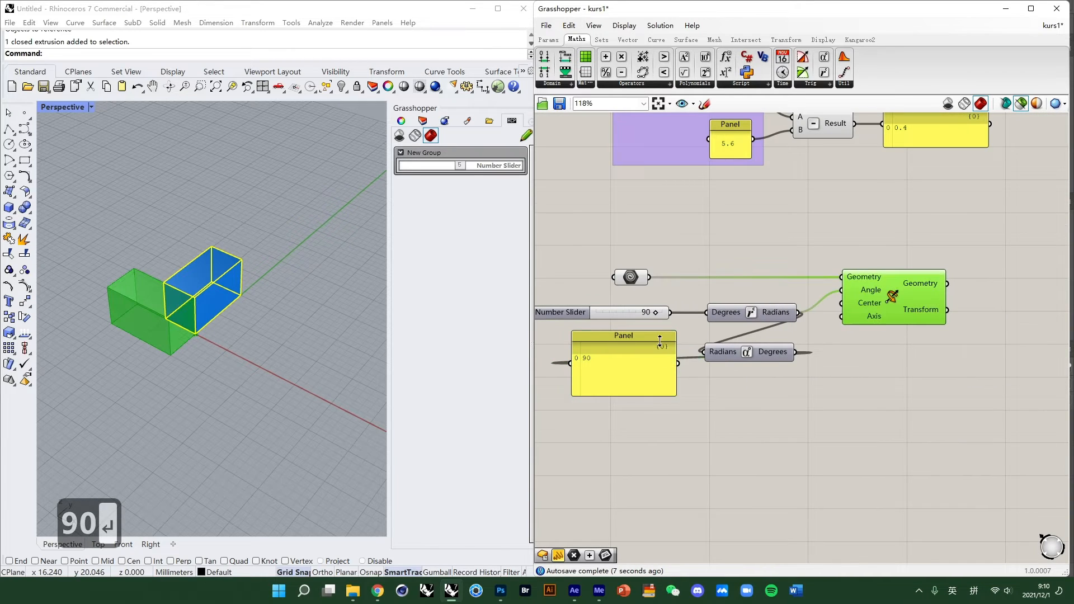
{"action": "left_click_drag", "start_coordinate": [640, 341], "coordinate": [911, 347]}
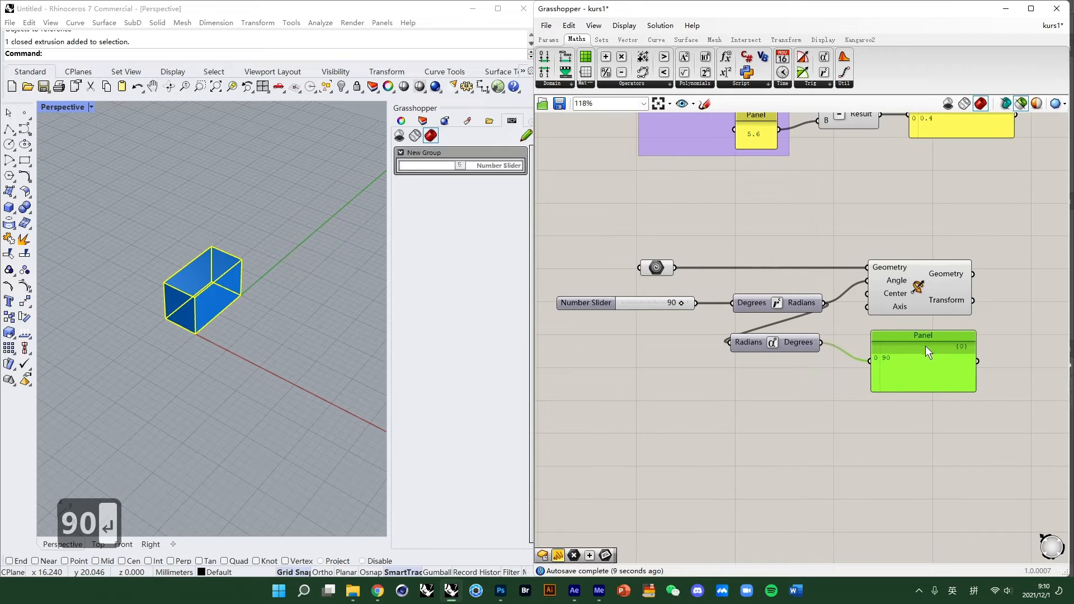
- Start entering 9 as the Number Slider's value
{"action": "mouse_move", "coordinate": [680, 307]}
{"action": "left_mouse_down"}
{"action": "mouse_move", "coordinate": [656, 306]}
{"action": "mouse_move", "coordinate": [686, 309]}
{"action": "mouse_move", "coordinate": [676, 307]}
{"action": "left_mouse_up"}
{"action": "double_click", "coordinate": [671, 303]}
{"action": "type", "text": "9"}
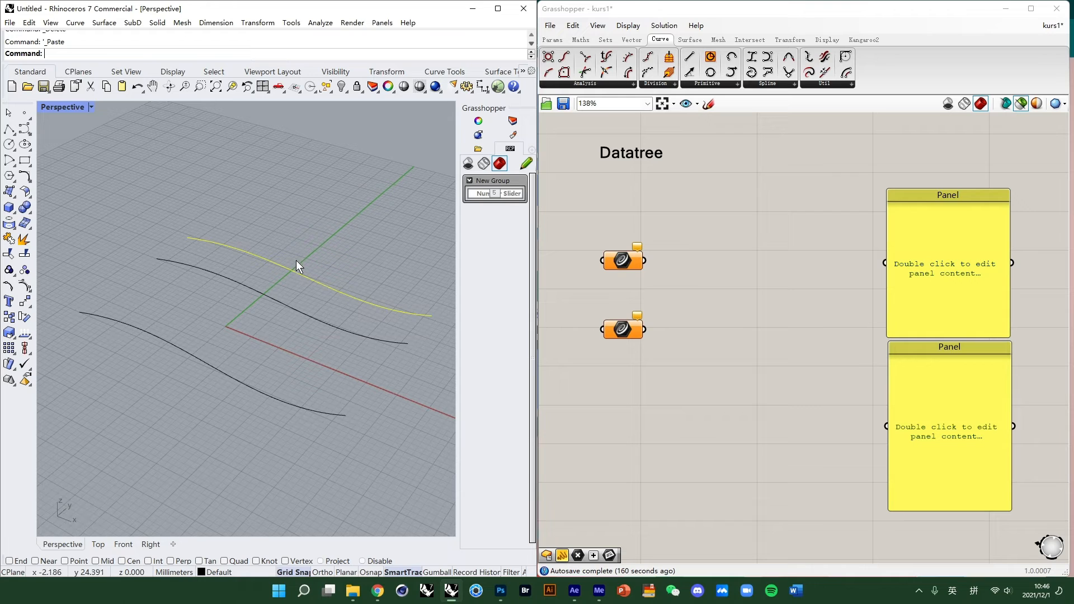
- Undo the last paste in Rhino and delete the stray point placed in the viewport
{"action": "key", "text": "ctrl+z"}
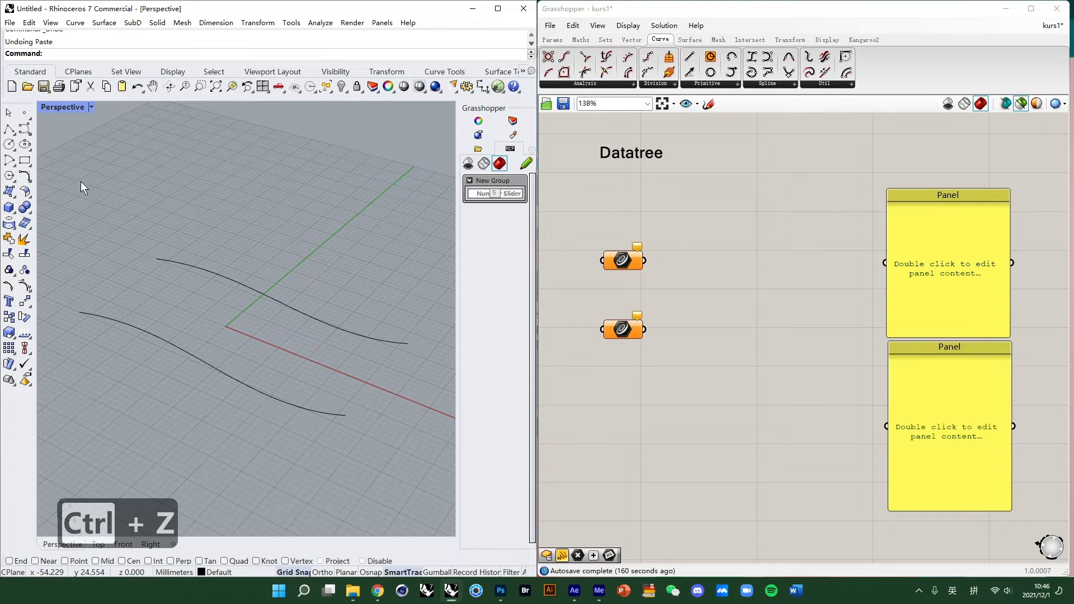
{"action": "left_click", "coordinate": [24, 112]}
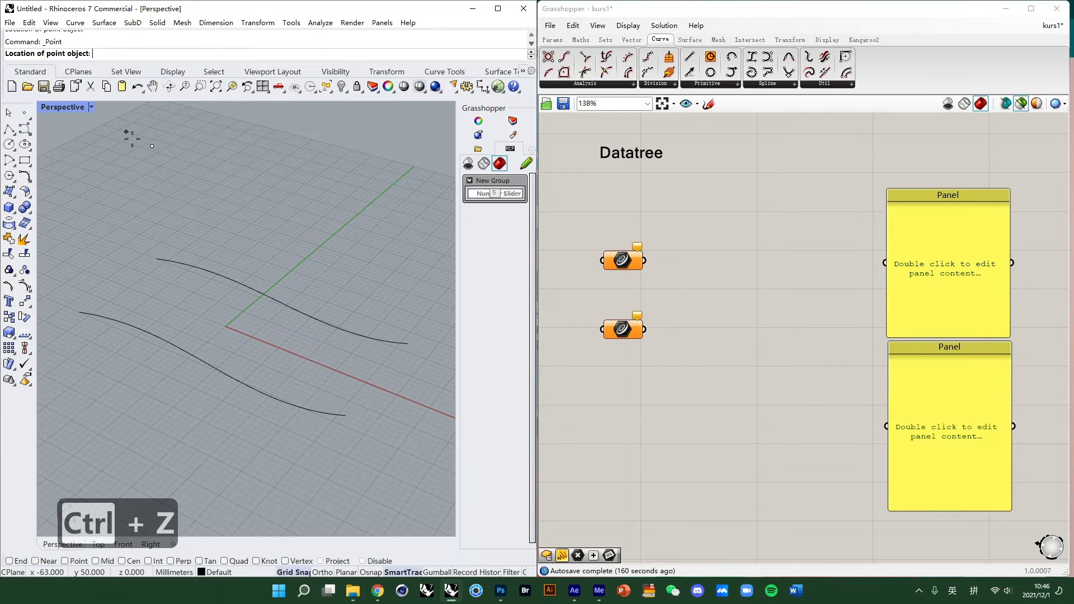
{"action": "left_click", "coordinate": [127, 134]}
{"action": "key", "text": "Delete"}
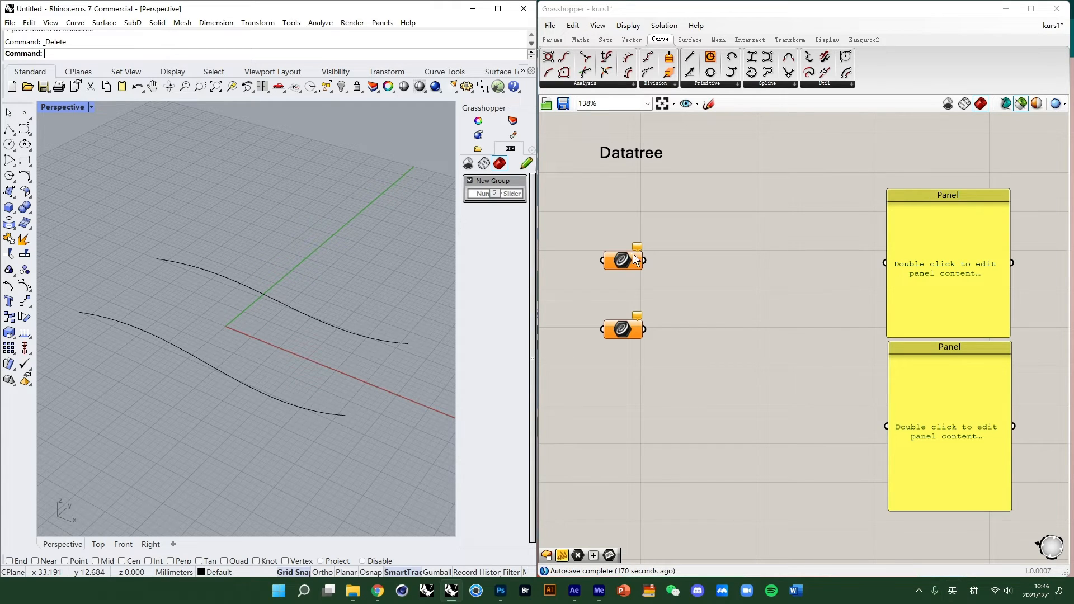
- Set the upper Curve parameter to reference the upper curve in the Rhino viewport
{"action": "left_click_drag", "start_coordinate": [299, 277], "coordinate": [191, 428]}
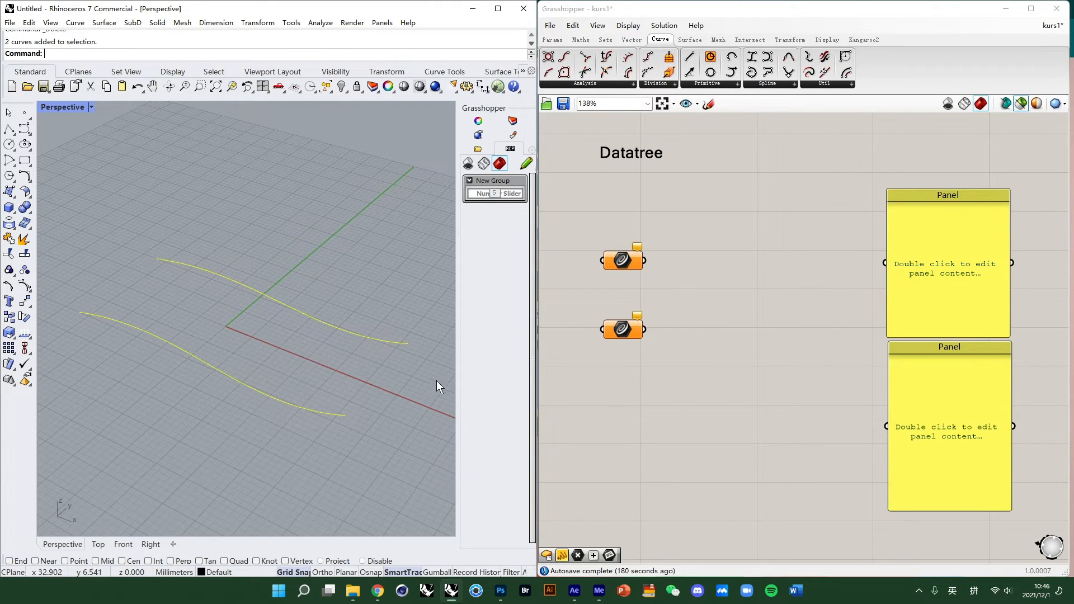
{"action": "left_click", "coordinate": [400, 302]}
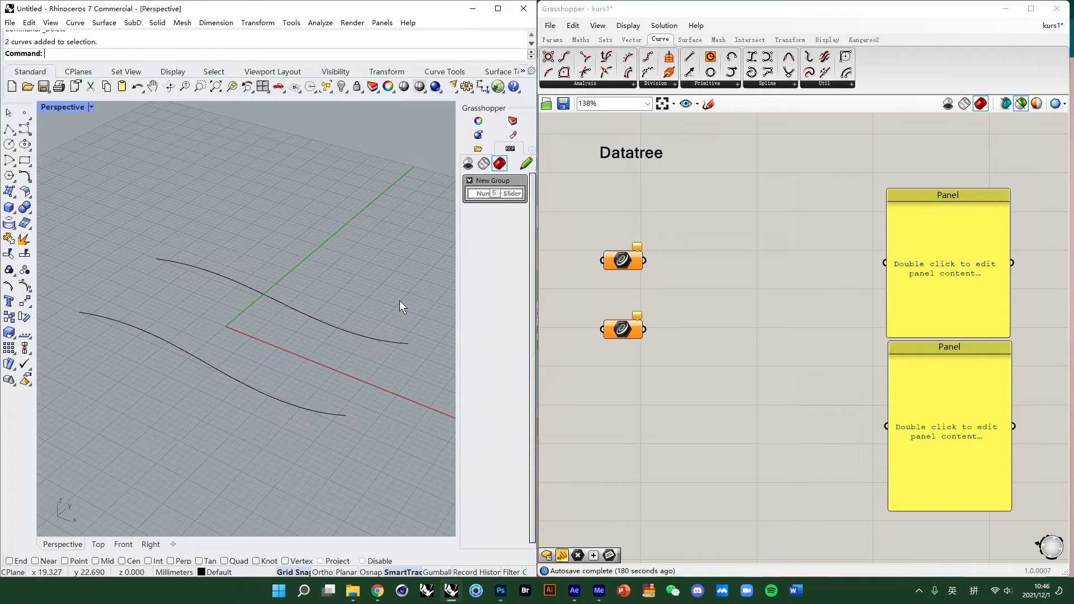
{"action": "left_click", "coordinate": [697, 298]}
{"action": "left_click", "coordinate": [616, 263]}
{"action": "left_click", "coordinate": [660, 269]}
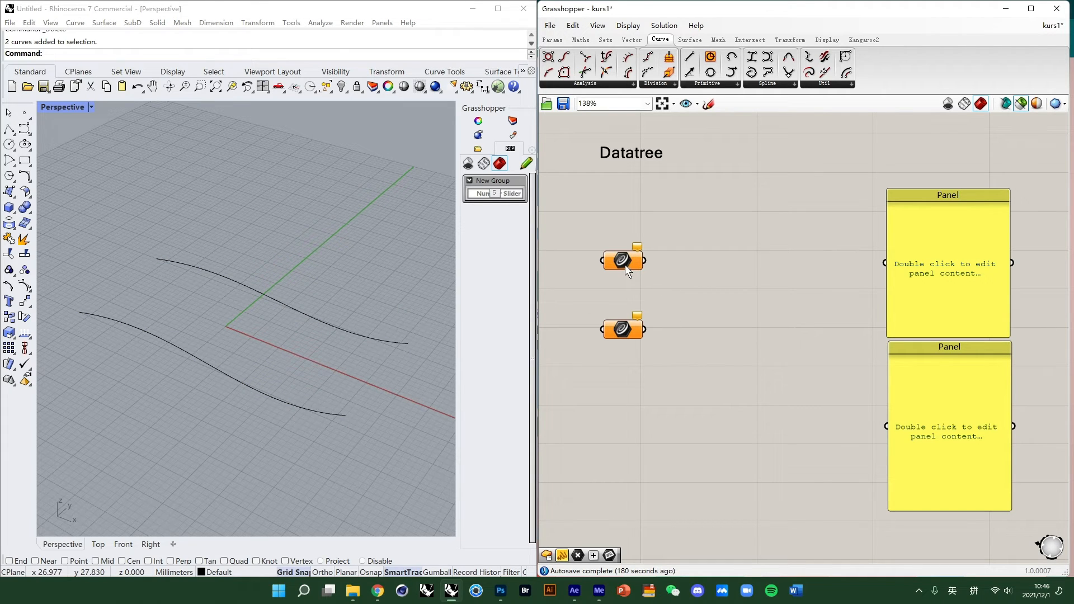
{"action": "right_click", "coordinate": [624, 263]}
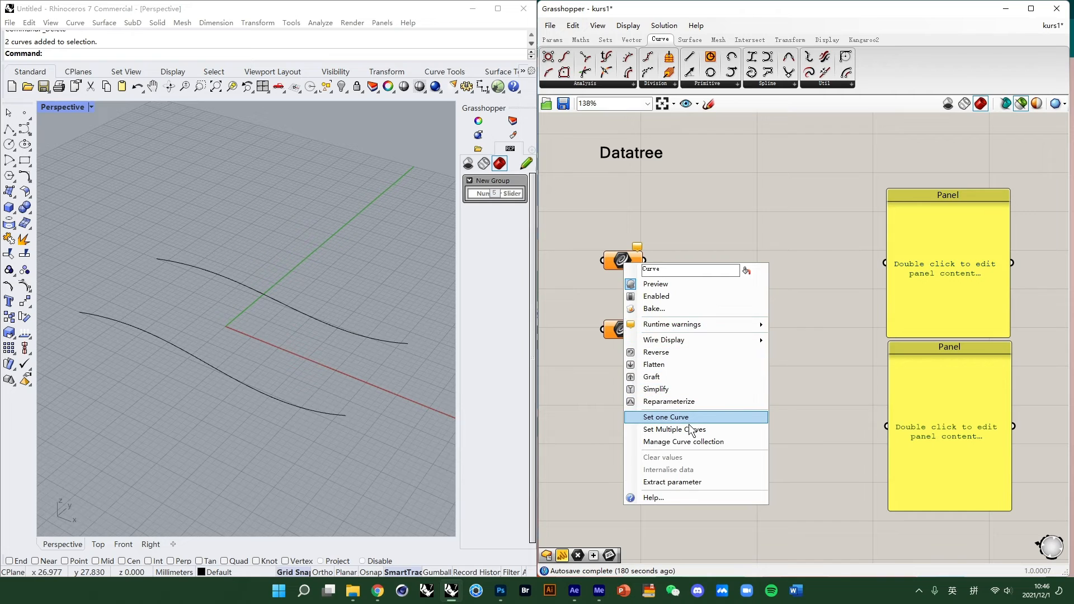
{"action": "left_click", "coordinate": [682, 418]}
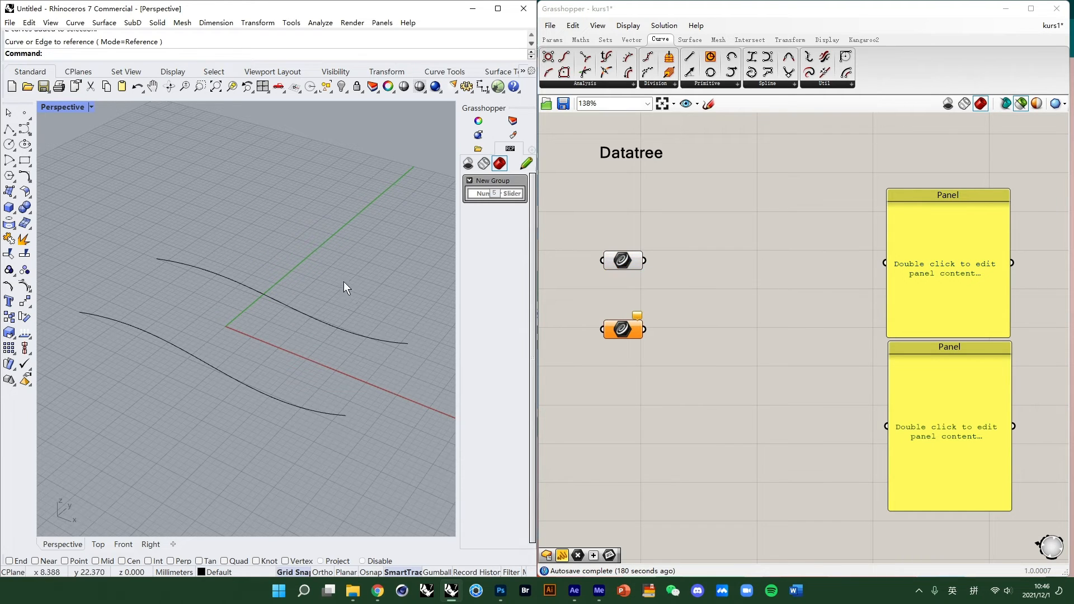
- Set the lower Curve parameter to reference the lower curve in the Rhino viewport
{"action": "right_click", "coordinate": [625, 319]}
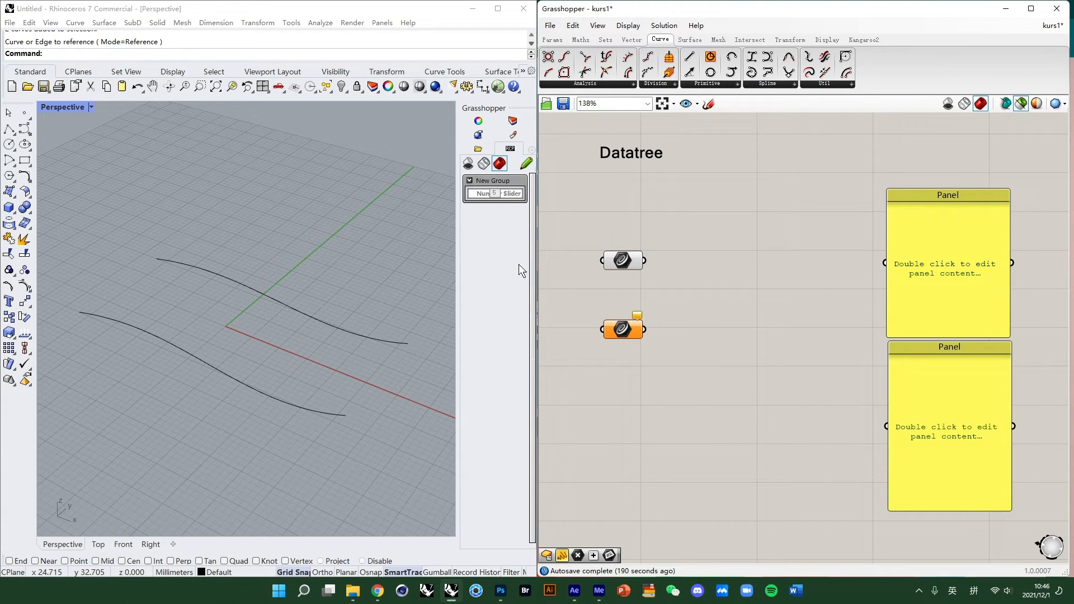
{"action": "right_click", "coordinate": [624, 268]}
{"action": "left_click", "coordinate": [574, 319]}
{"action": "right_click", "coordinate": [642, 327]}
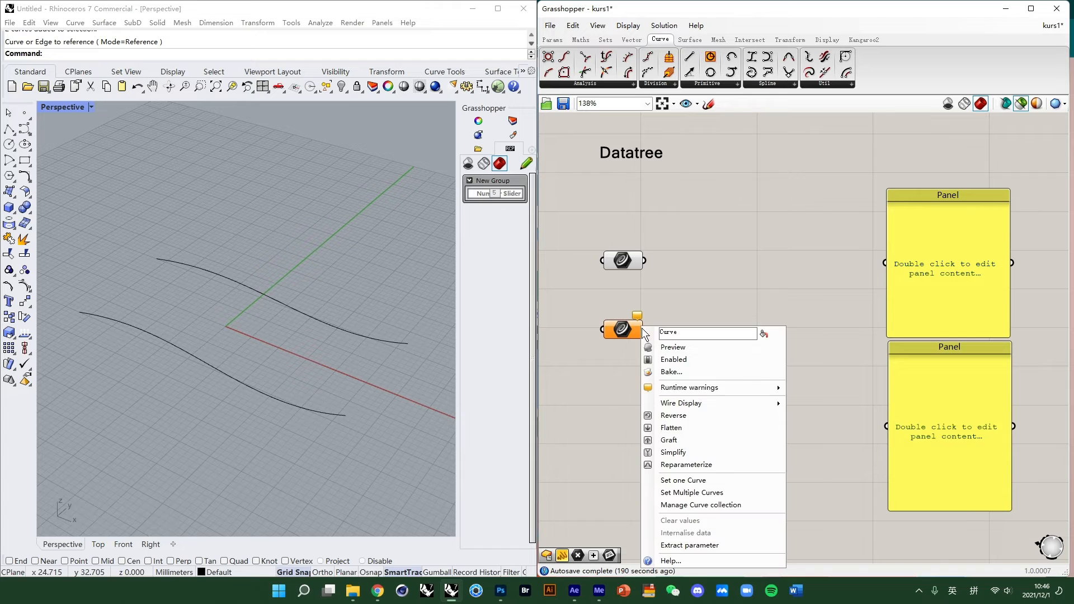
{"action": "left_click", "coordinate": [703, 483]}
{"action": "left_click", "coordinate": [230, 373]}
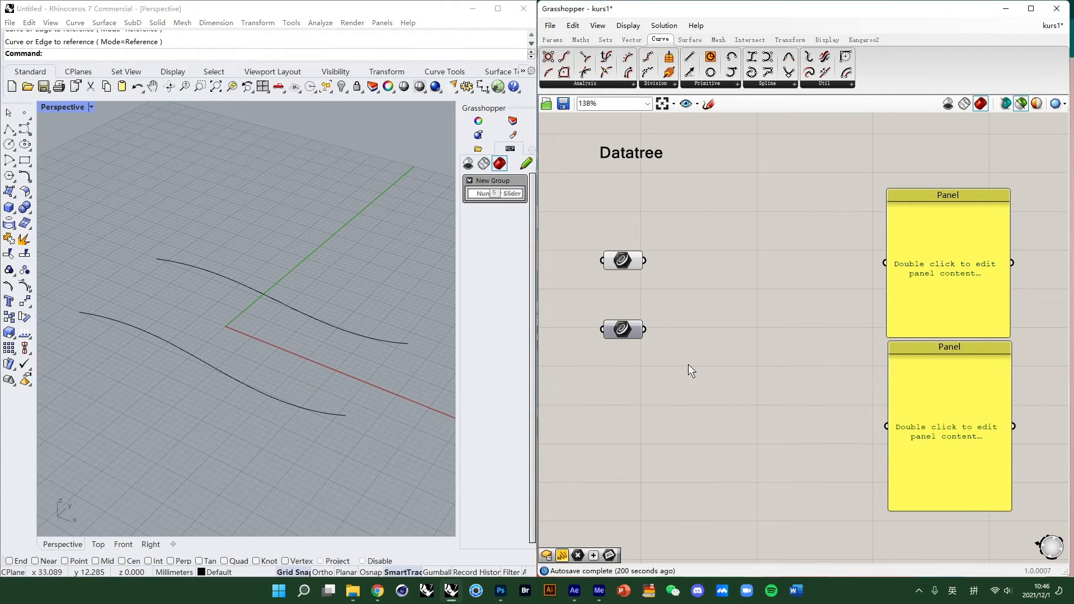
{"action": "left_click_drag", "start_coordinate": [697, 315], "coordinate": [582, 224]}
{"action": "left_click", "coordinate": [693, 294]}
{"action": "left_click_drag", "start_coordinate": [729, 367], "coordinate": [615, 260]}
{"action": "left_click", "coordinate": [697, 274]}
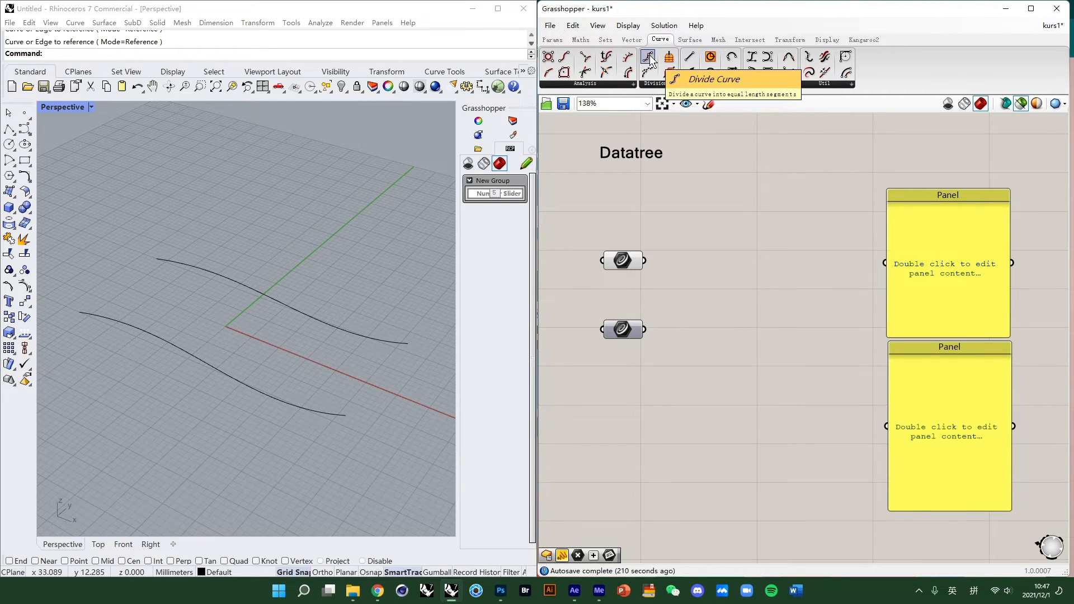
- Place a Divide Curve component and paste a copy of it below the first
{"action": "left_click_drag", "start_coordinate": [649, 55], "coordinate": [748, 260]}
{"action": "key", "text": "ctrl+c"}
{"action": "key", "text": "ctrl+v"}
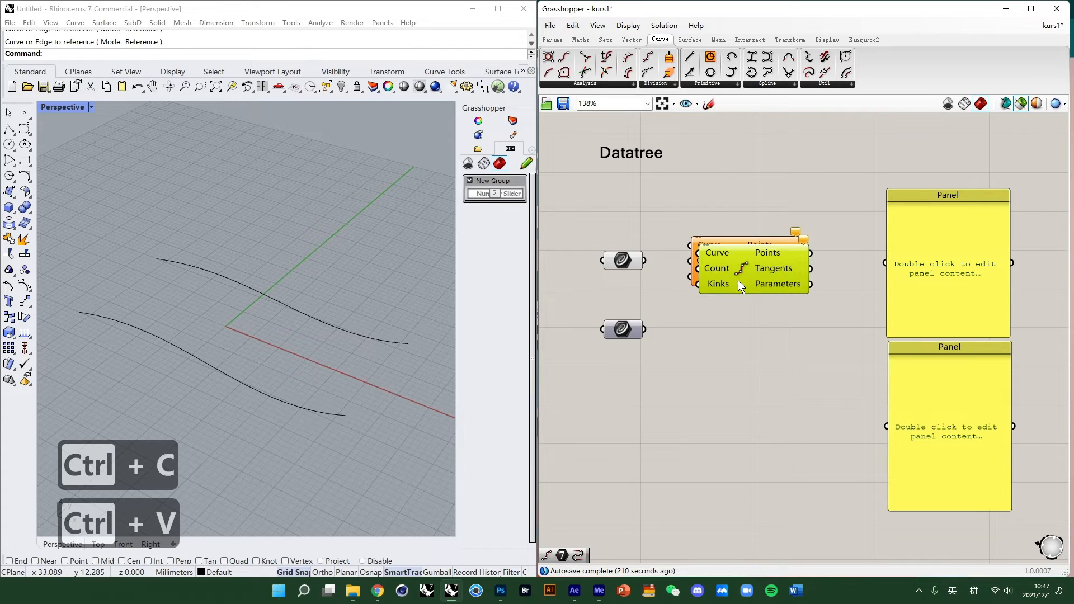
{"action": "left_click_drag", "start_coordinate": [737, 313], "coordinate": [732, 398]}
- Connect each referenced curve to the Curve input of its own Divide Curve component
{"action": "left_click_drag", "start_coordinate": [644, 260], "coordinate": [691, 245]}
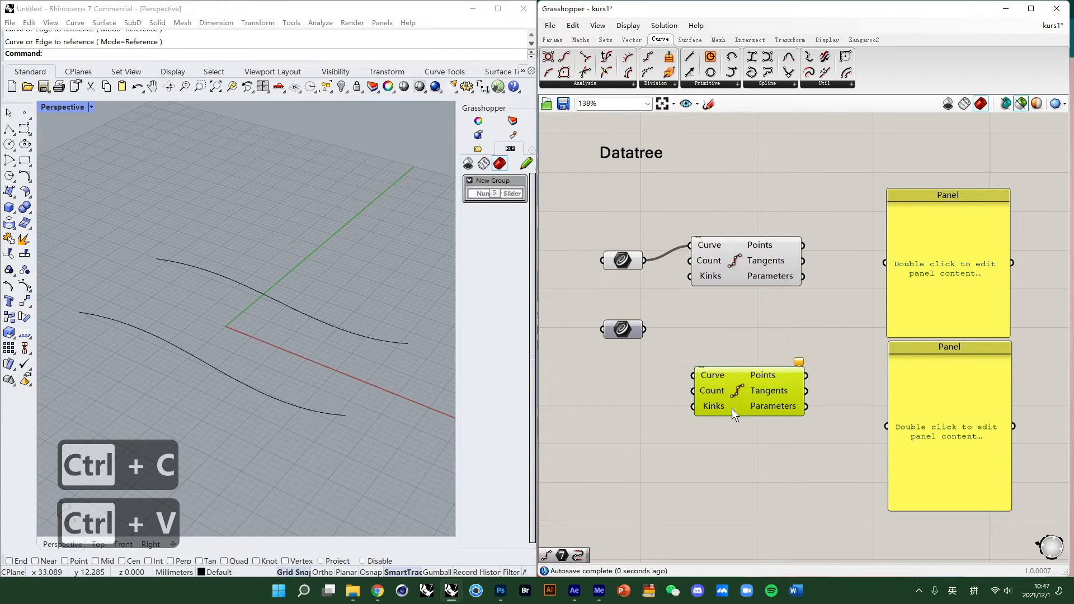
{"action": "left_click_drag", "start_coordinate": [732, 408], "coordinate": [723, 373]}
{"action": "left_click", "coordinate": [789, 256]}
{"action": "left_click_drag", "start_coordinate": [644, 329], "coordinate": [734, 341]}
{"action": "left_click_drag", "start_coordinate": [716, 270], "coordinate": [713, 283]}
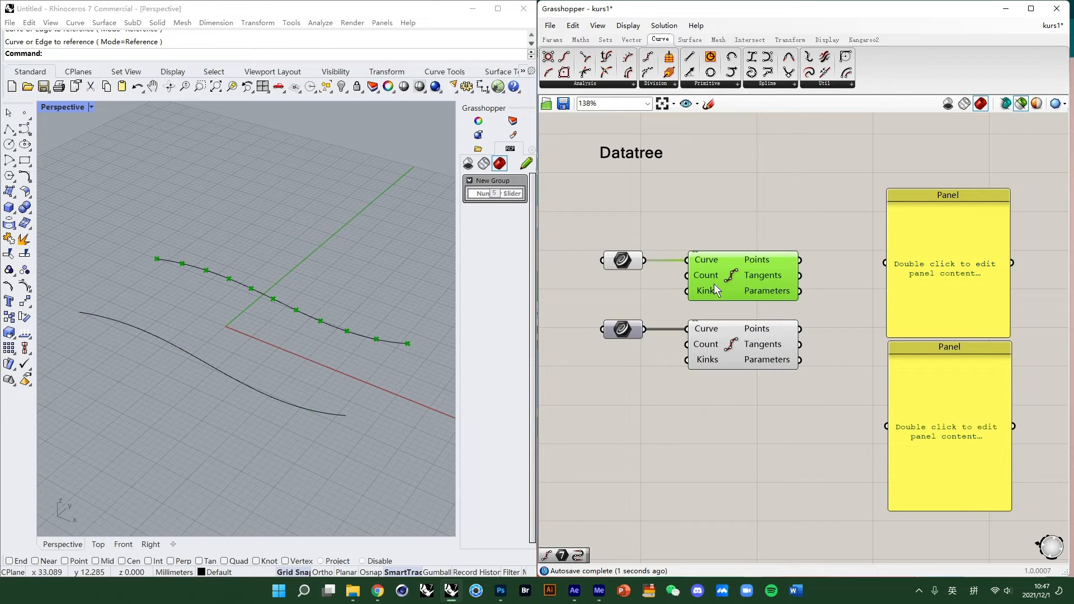
{"action": "left_click", "coordinate": [716, 358]}
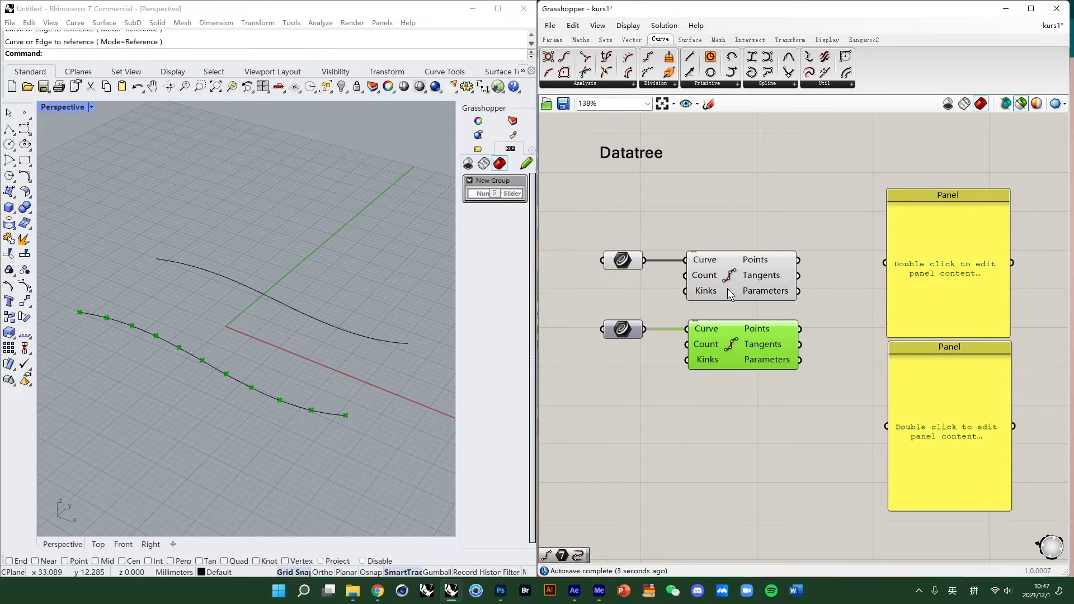
- Add a Number Slider set to 3 and connect it to both Divide Curve Count inputs
{"action": "double_click", "coordinate": [621, 434]}
{"action": "key", "text": "Return"}
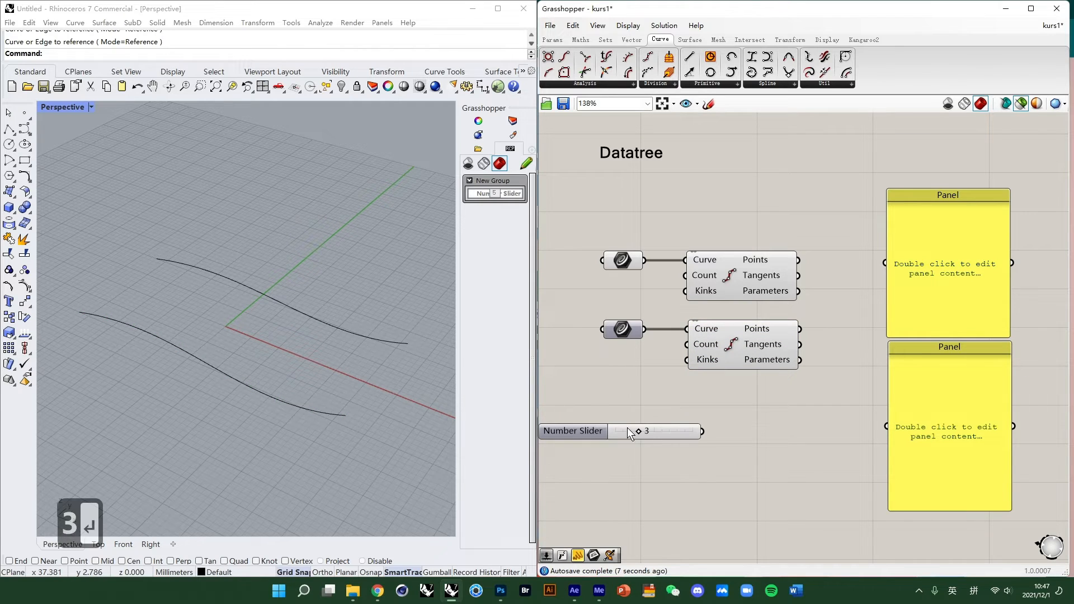
{"action": "left_click_drag", "start_coordinate": [626, 427], "coordinate": [687, 344]}
{"action": "left_click_drag", "start_coordinate": [646, 304], "coordinate": [623, 304]}
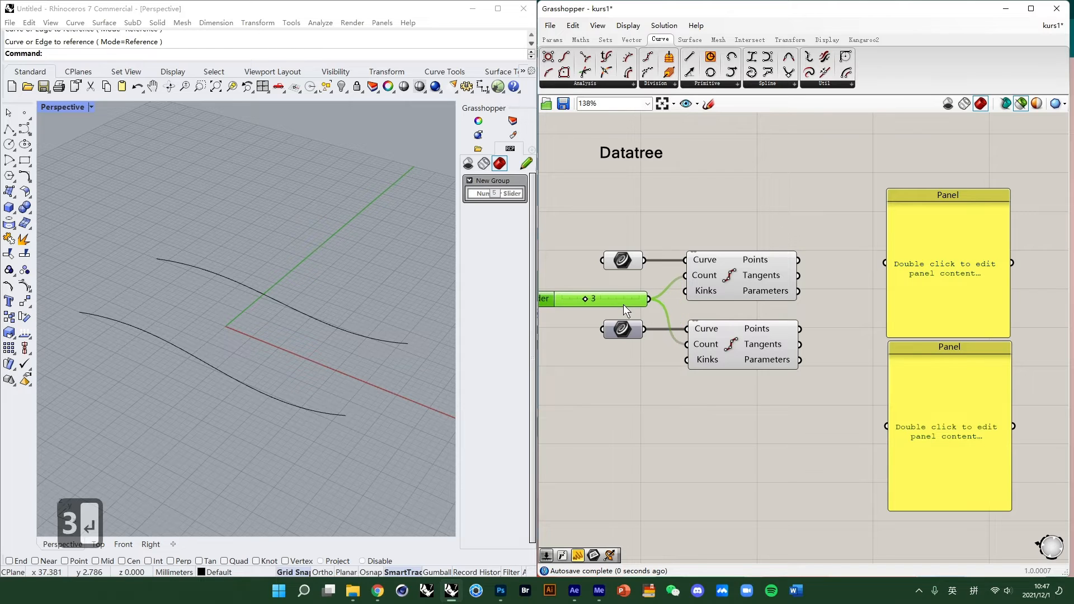
- Select each Divide Curve component in turn to preview its division points in the viewport
{"action": "left_click", "coordinate": [750, 287]}
{"action": "left_click", "coordinate": [740, 367]}
{"action": "left_click_drag", "start_coordinate": [829, 454], "coordinate": [689, 249]}
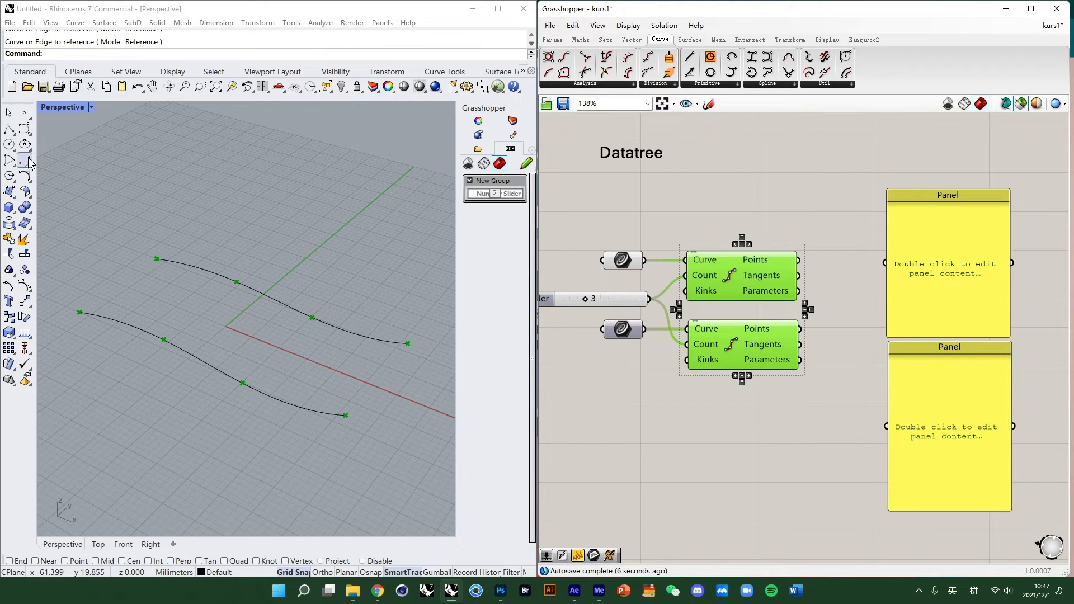
{"action": "left_click", "coordinate": [858, 255]}
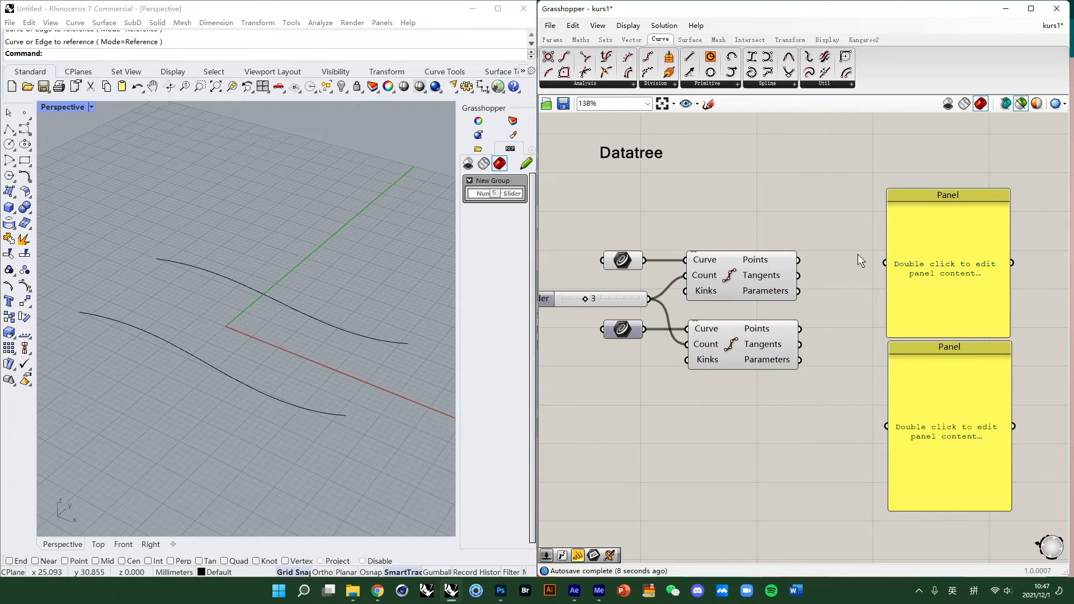
{"action": "left_click", "coordinate": [764, 263]}
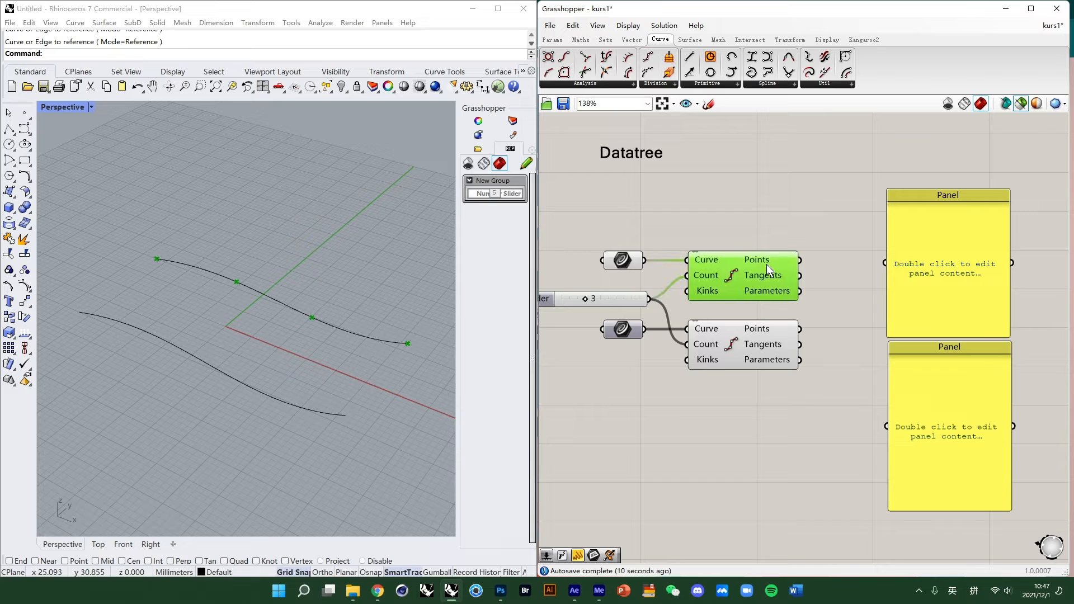
{"action": "left_click", "coordinate": [753, 226]}
- Connect each Divide Curve's Points output to its own Panel
{"action": "scroll", "coordinate": [638, 167], "scroll_direction": "down", "scroll_amount": 2}
{"action": "scroll", "coordinate": [787, 277], "scroll_direction": "up", "scroll_amount": 2}
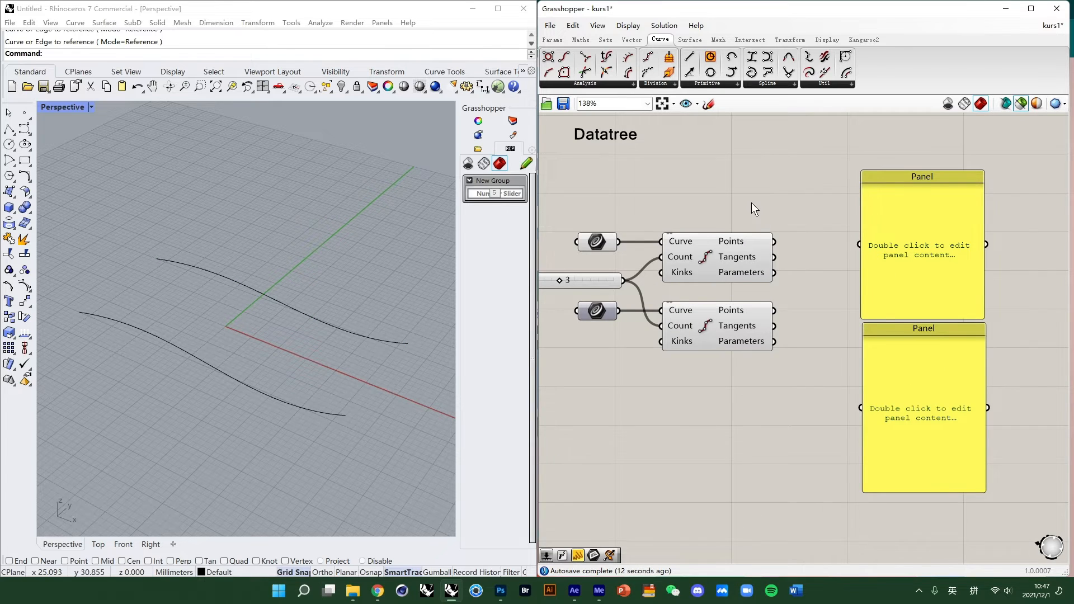
{"action": "right_click_drag", "start_coordinate": [750, 202], "coordinate": [746, 230]}
{"action": "left_click", "coordinate": [856, 264]}
{"action": "left_click", "coordinate": [750, 274]}
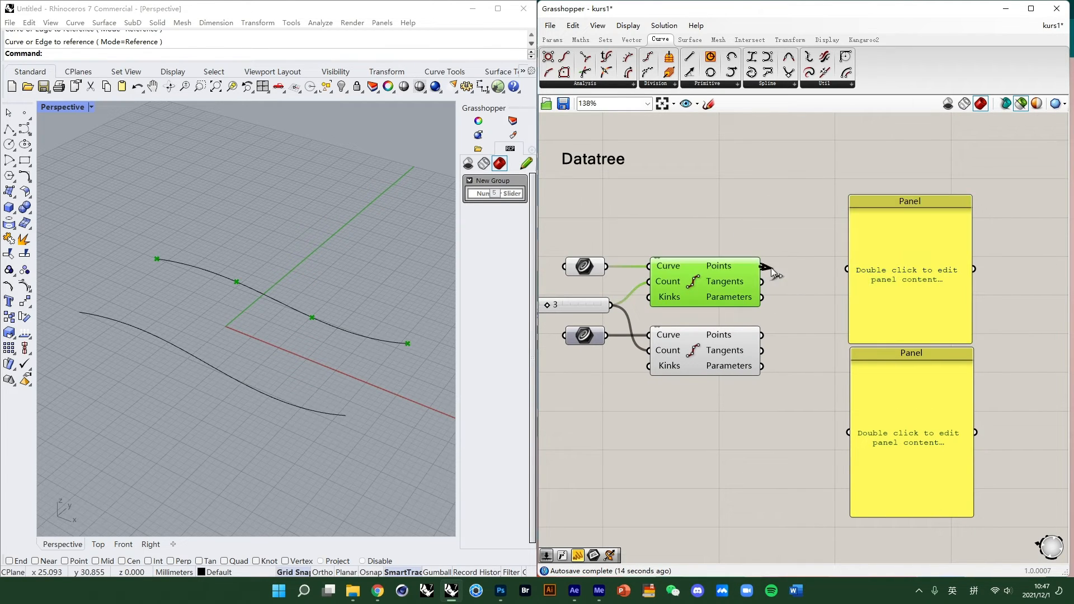
{"action": "left_click_drag", "start_coordinate": [771, 268], "coordinate": [847, 269]}
{"action": "left_click_drag", "start_coordinate": [762, 335], "coordinate": [849, 431]}
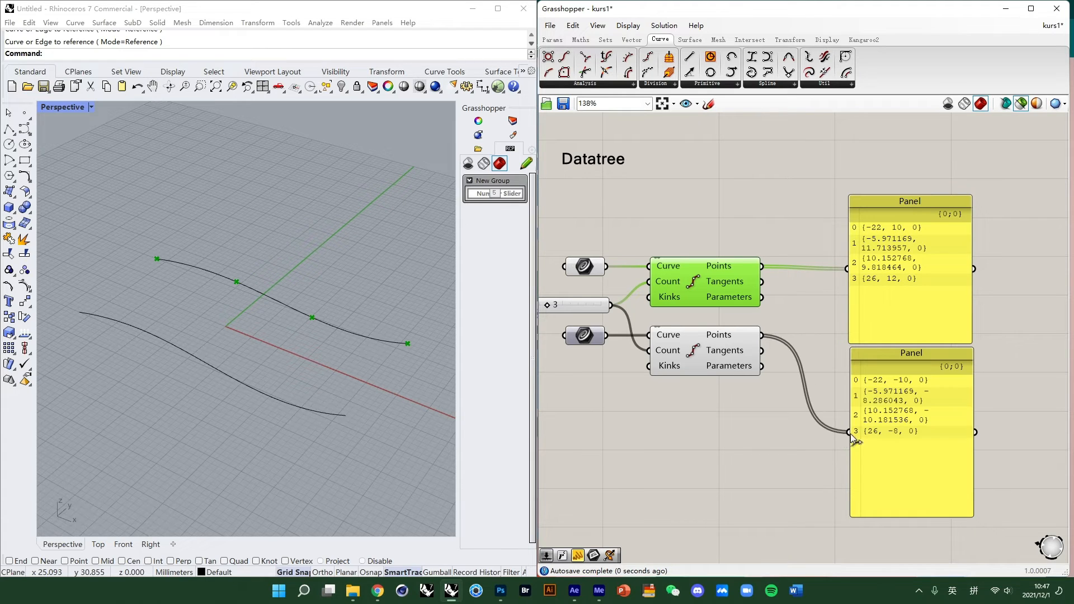
- Resize both Panels wider and shorter so each point fits on one line
{"action": "left_click_drag", "start_coordinate": [881, 304], "coordinate": [872, 300]}
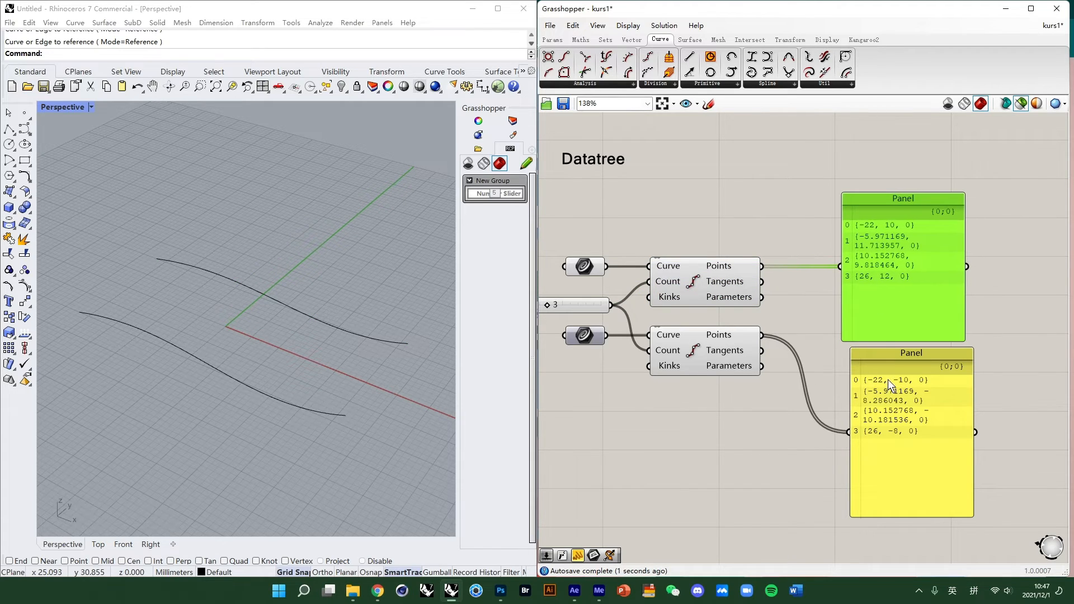
{"action": "left_click_drag", "start_coordinate": [888, 382], "coordinate": [881, 379]}
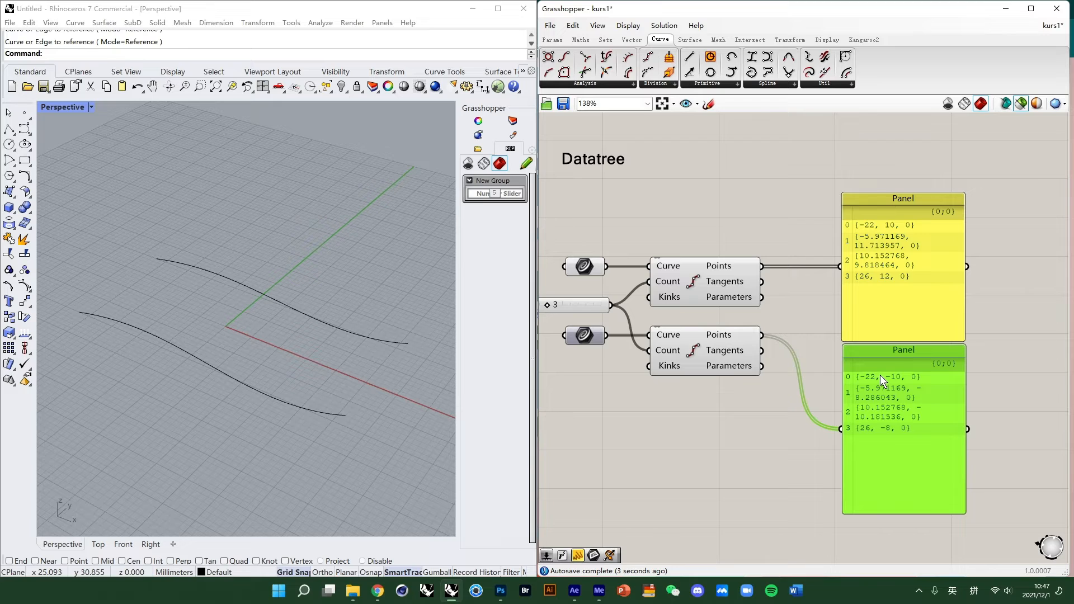
{"action": "scroll", "coordinate": [916, 239], "scroll_direction": "up", "scroll_amount": 2}
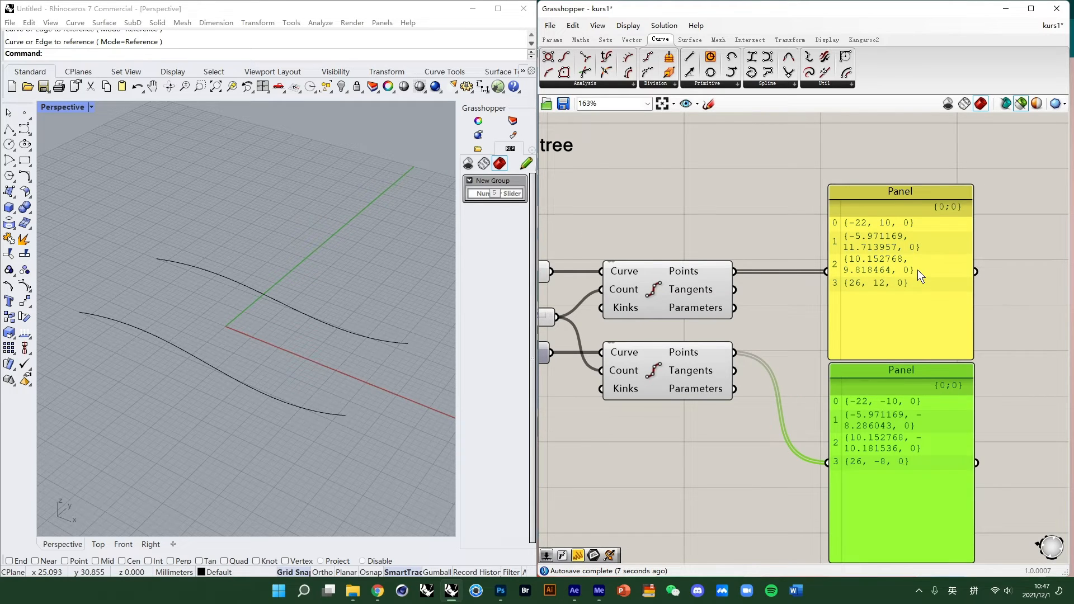
{"action": "scroll", "coordinate": [920, 270], "scroll_direction": "down", "scroll_amount": 2}
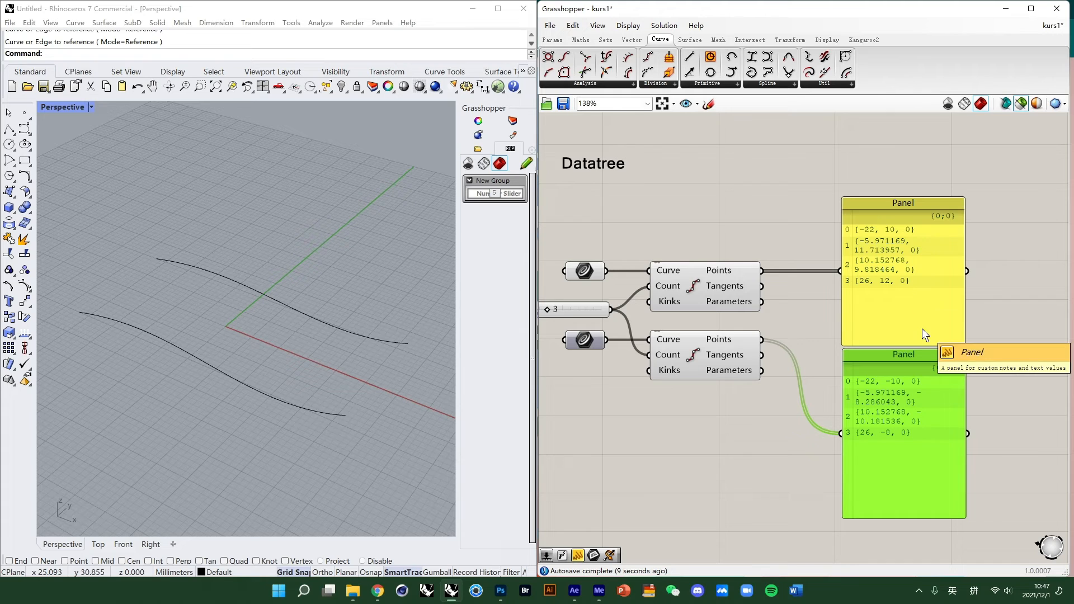
{"action": "left_click_drag", "start_coordinate": [974, 411], "coordinate": [1047, 411]}
{"action": "left_click_drag", "start_coordinate": [969, 274], "coordinate": [1015, 274]}
{"action": "left_click_drag", "start_coordinate": [953, 345], "coordinate": [953, 292]}
{"action": "left_click_drag", "start_coordinate": [931, 519], "coordinate": [967, 437]}
{"action": "left_click_drag", "start_coordinate": [1047, 413], "coordinate": [1015, 413]}
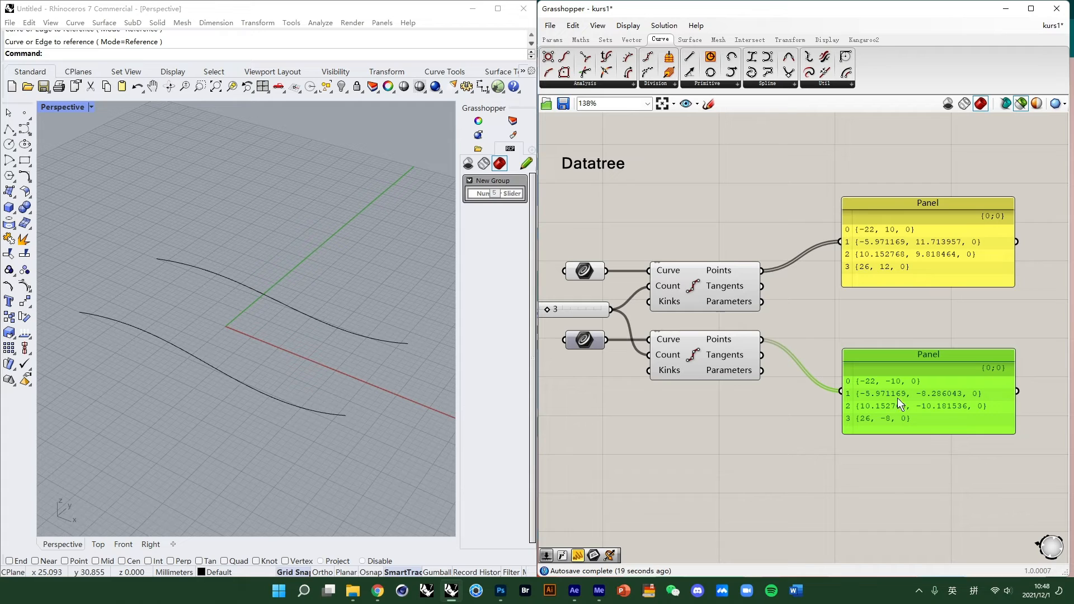
- Graft the lower Divide Curve's Points output and enlarge its Panel to show all branches
{"action": "right_click", "coordinate": [723, 345]}
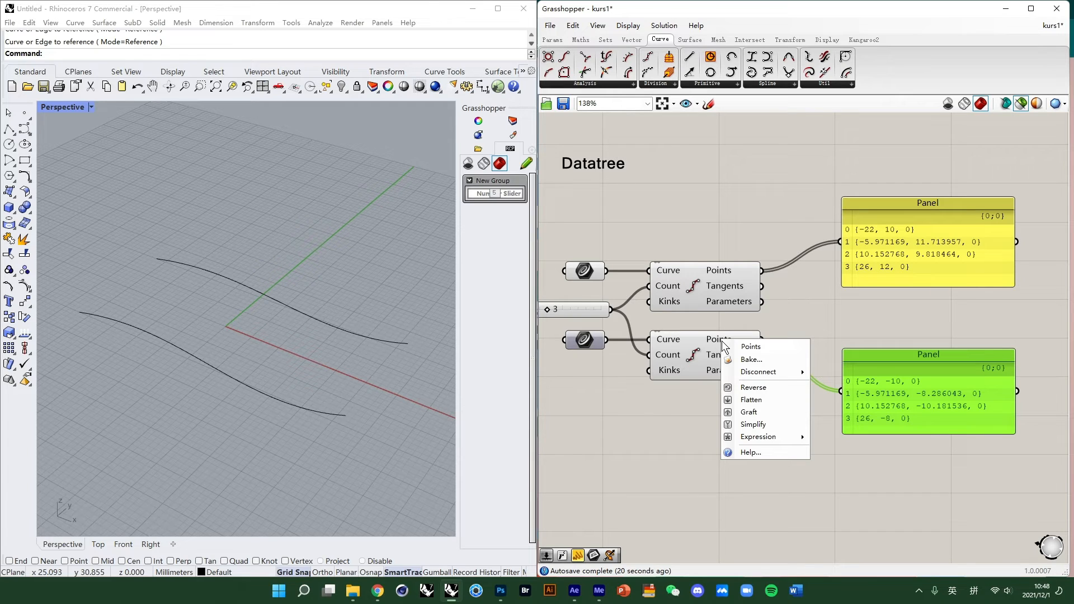
{"action": "left_click", "coordinate": [749, 412]}
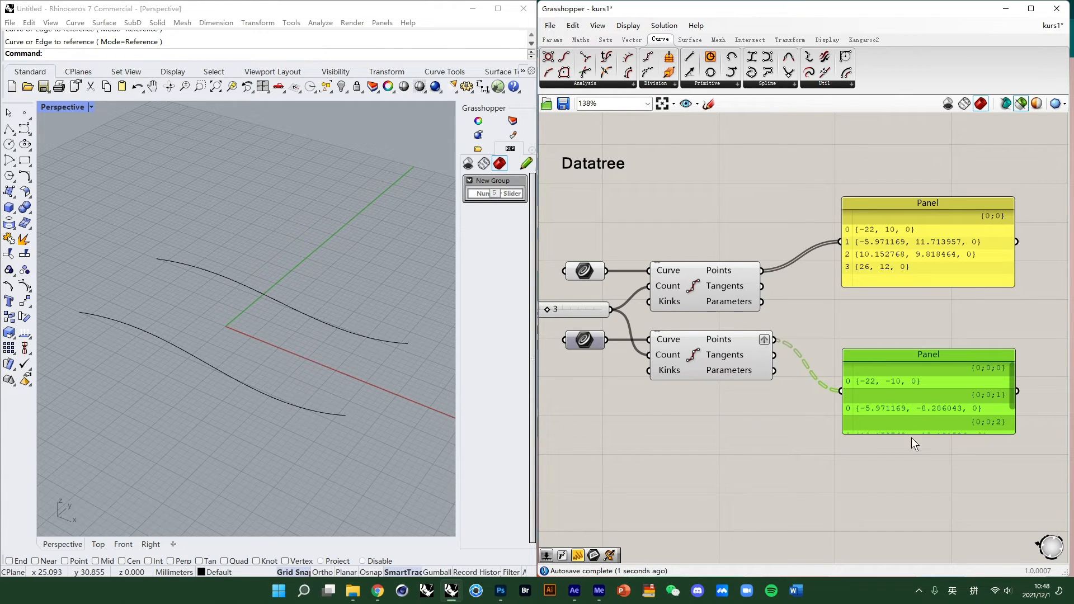
{"action": "left_click_drag", "start_coordinate": [912, 436], "coordinate": [921, 496]}
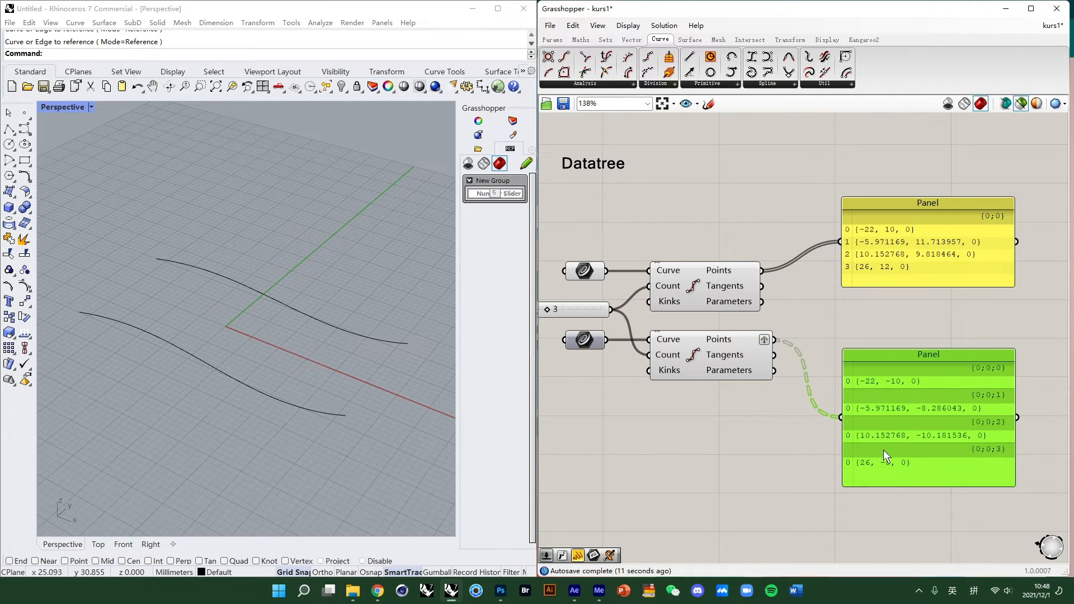
{"action": "left_click", "coordinate": [937, 520]}
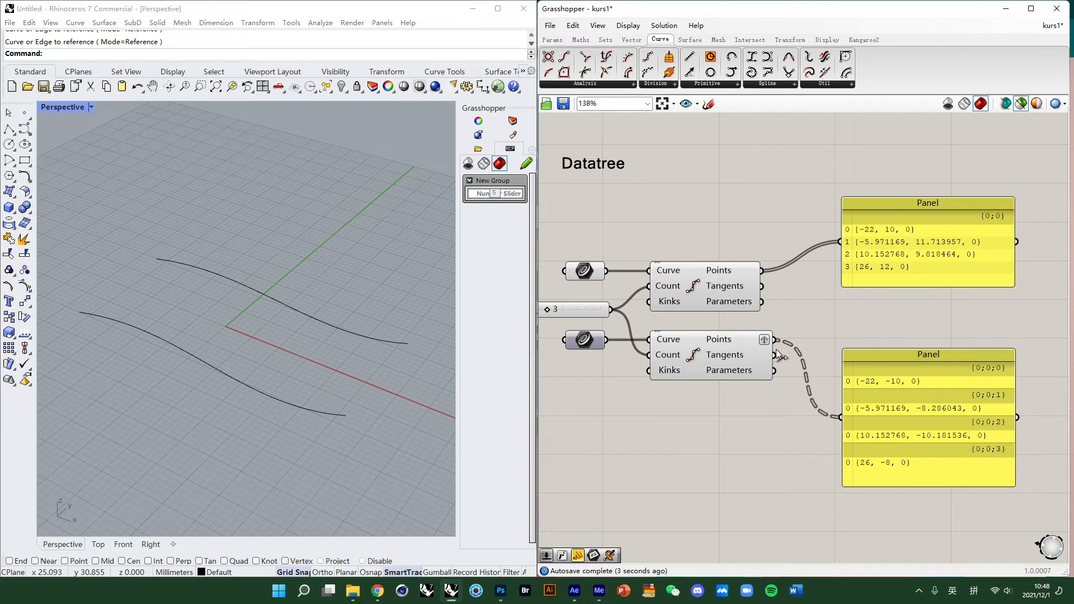
{"action": "left_click", "coordinate": [736, 292]}
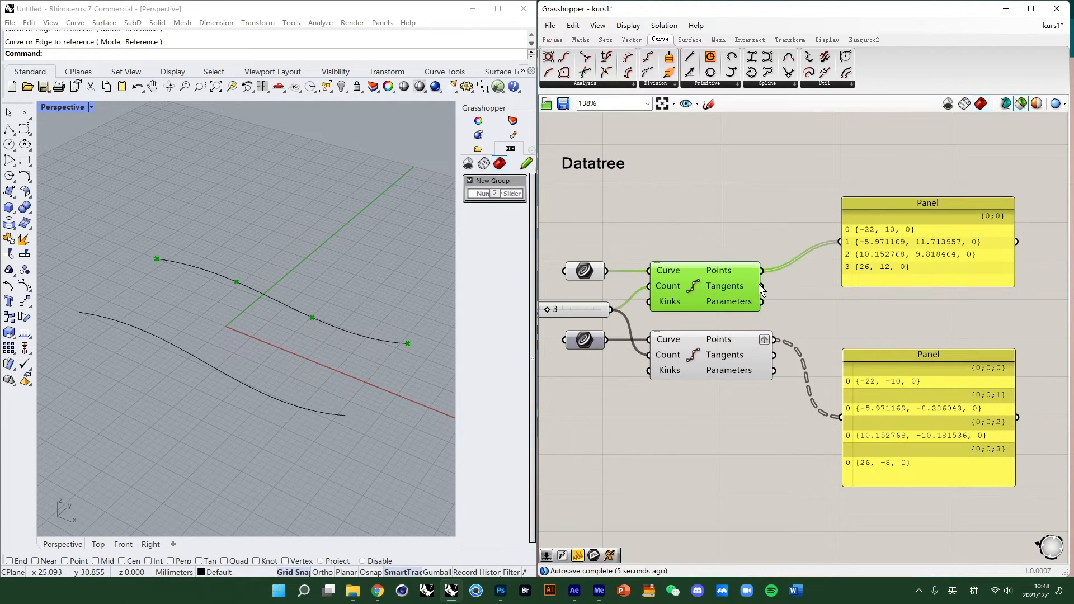
- Select the two Panels and the upper Divide Curve in turn to inspect their point data
{"action": "left_click", "coordinate": [760, 423]}
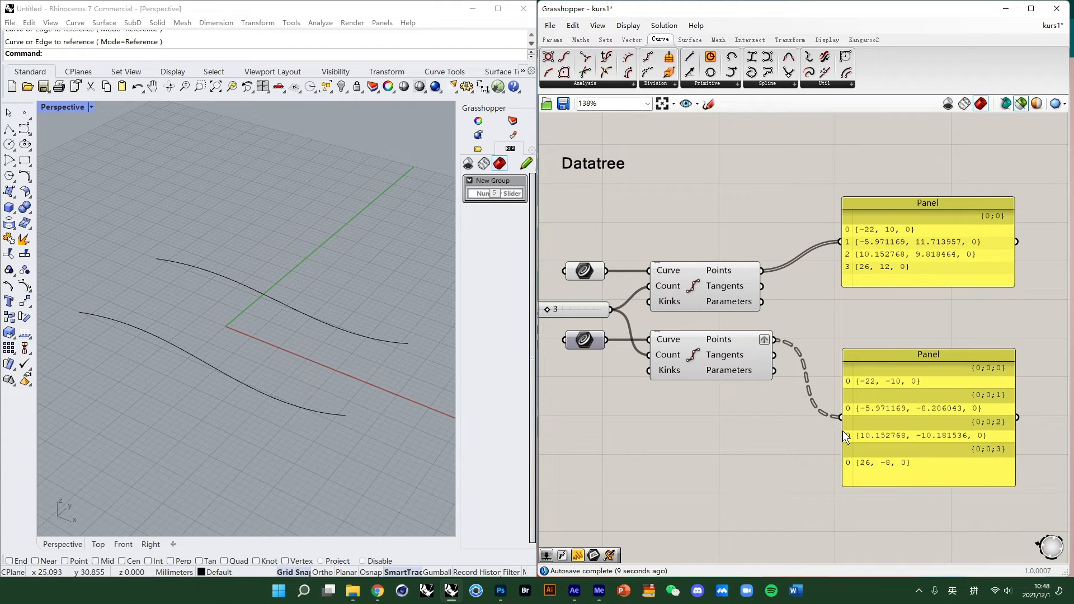
{"action": "left_click", "coordinate": [889, 249]}
{"action": "left_click", "coordinate": [892, 414]}
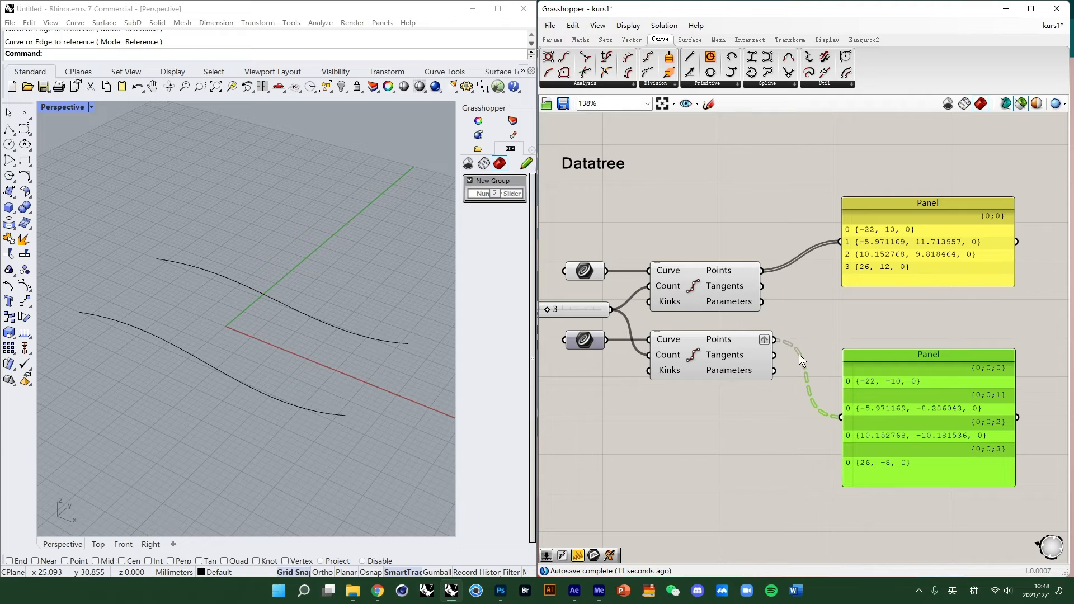
{"action": "left_click", "coordinate": [726, 287]}
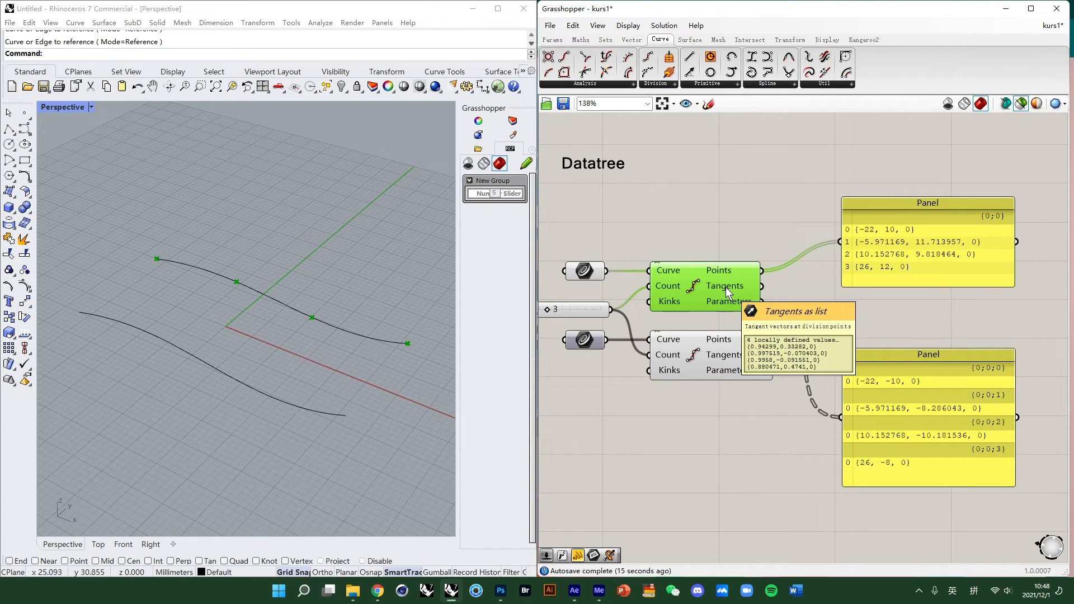
{"action": "left_click", "coordinate": [816, 247]}
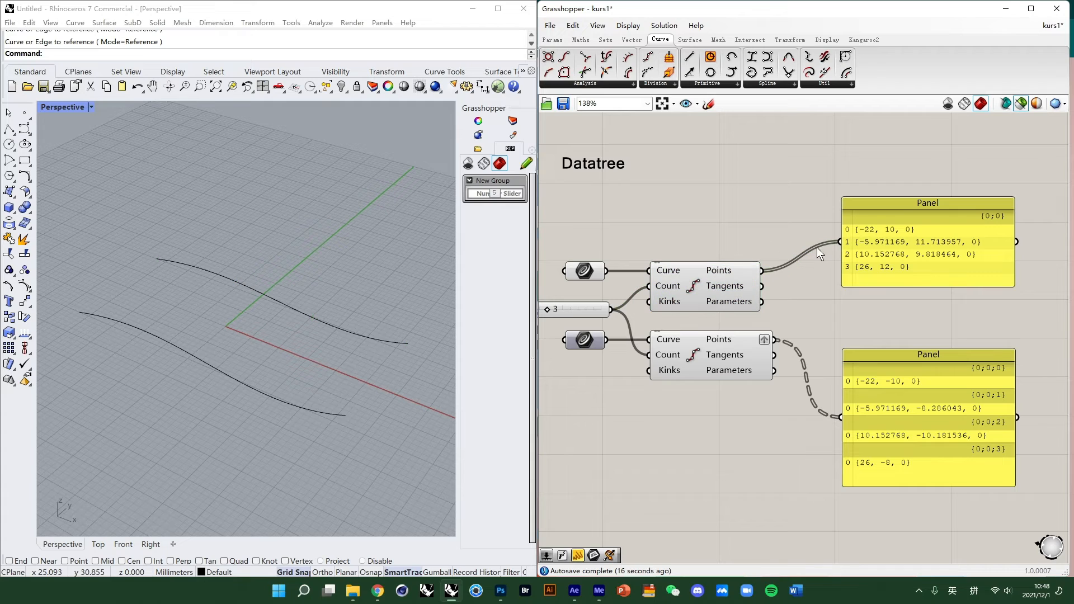
{"action": "double_click", "coordinate": [769, 210]}
{"action": "type", "text": "line"}
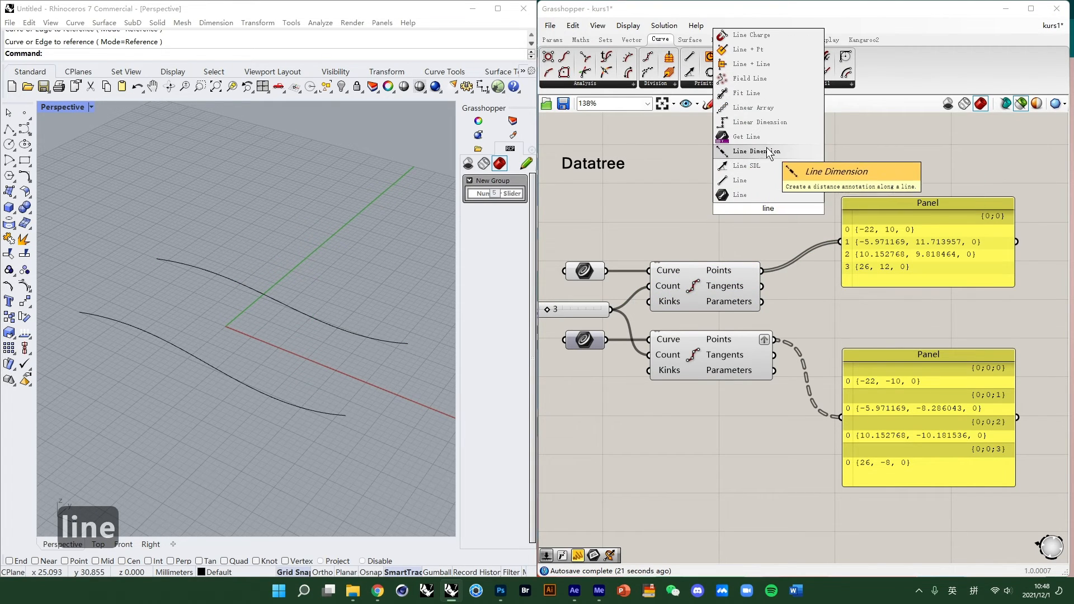
{"action": "left_click", "coordinate": [817, 136]}
- Add a Param Viewer and connect the upper Divide Curve's Points output to it
{"action": "double_click", "coordinate": [761, 179]}
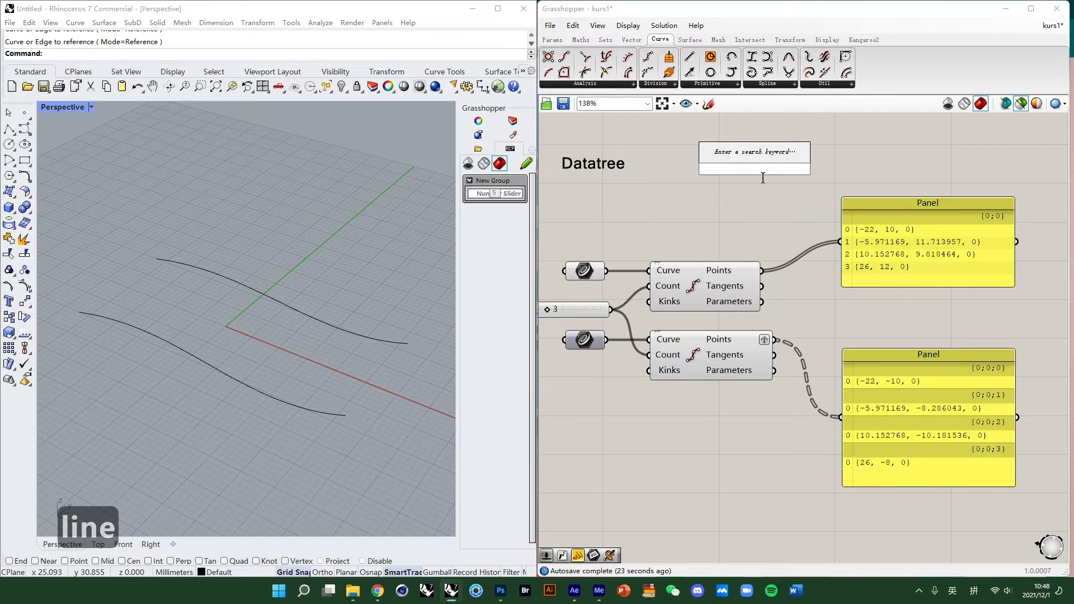
{"action": "type", "text": "para"}
{"action": "left_click", "coordinate": [745, 159]}
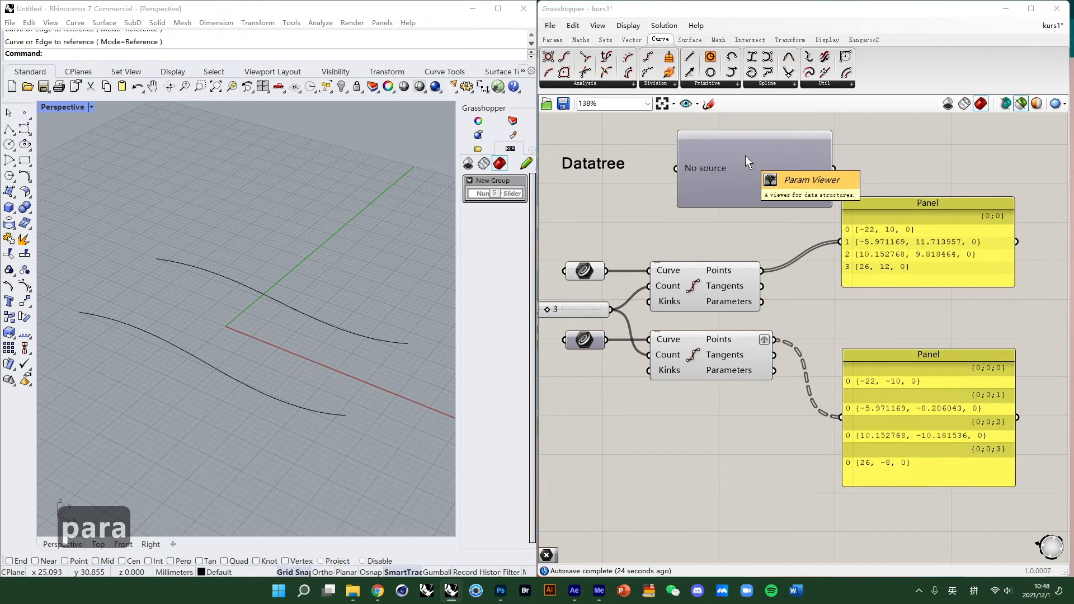
{"action": "left_click_drag", "start_coordinate": [745, 155], "coordinate": [911, 291]}
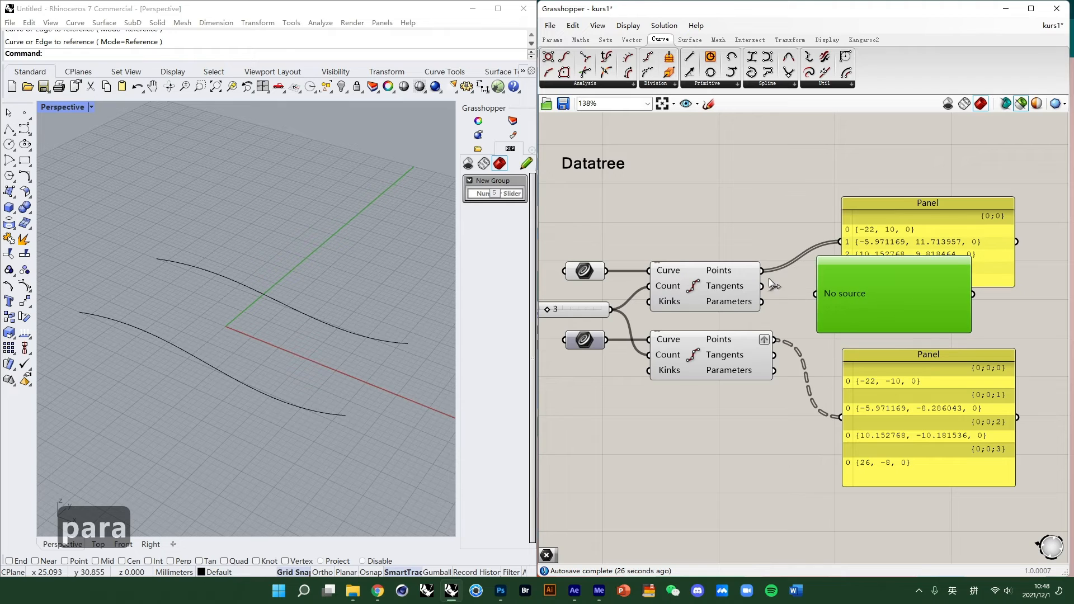
{"action": "left_click_drag", "start_coordinate": [812, 293], "coordinate": [815, 293]}
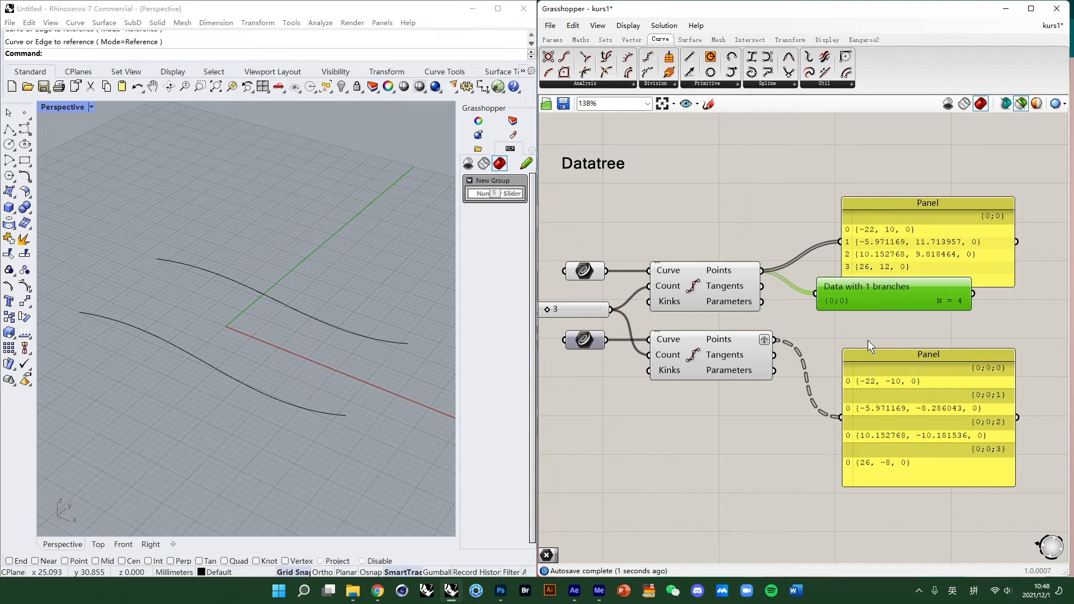
- Duplicate the Param Viewer and connect the lower Divide Curve's grafted Points output to the copy
{"action": "key", "text": "ctrl+c"}
{"action": "key", "text": "ctrl+v"}
{"action": "left_click_drag", "start_coordinate": [891, 311], "coordinate": [892, 385]}
{"action": "left_click_drag", "start_coordinate": [775, 340], "coordinate": [825, 368]}
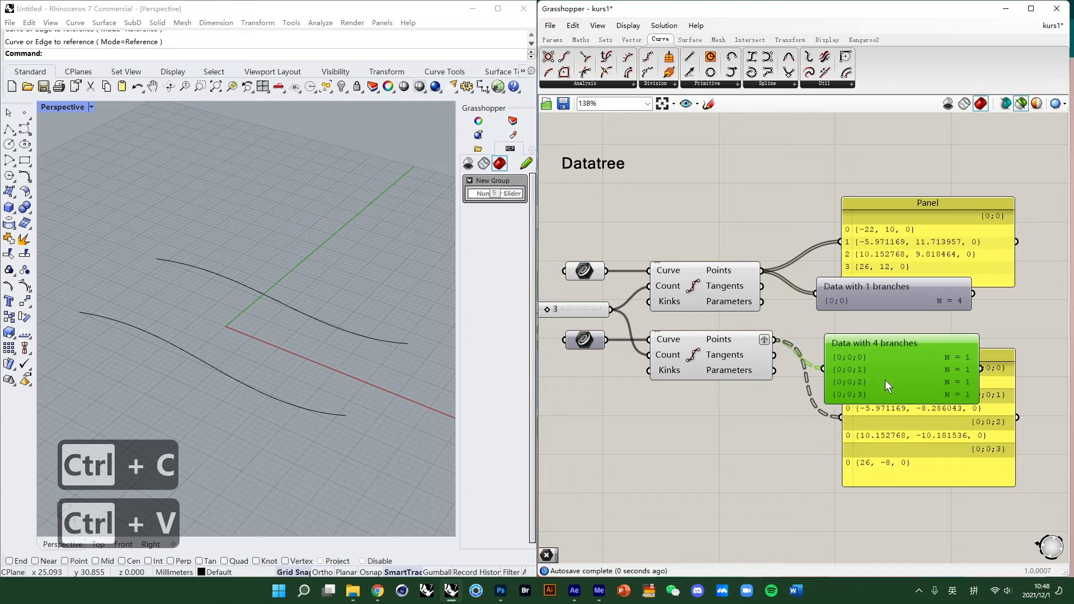
{"action": "left_click_drag", "start_coordinate": [905, 344], "coordinate": [898, 327]}
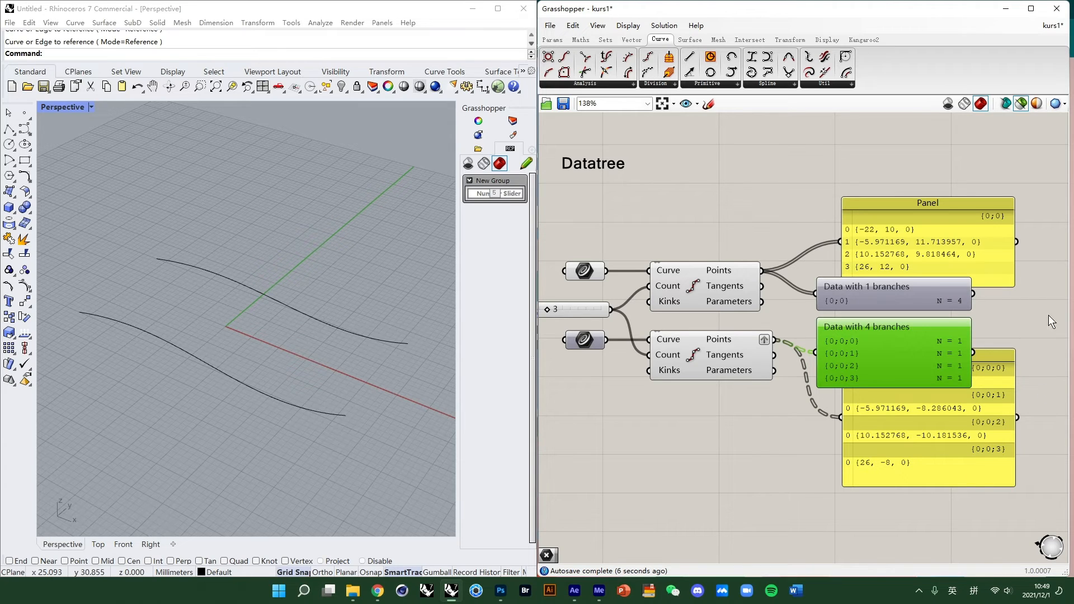
- Add a Line component and place it beside the upper Panel
{"action": "scroll", "coordinate": [696, 231], "scroll_direction": "down", "scroll_amount": 2}
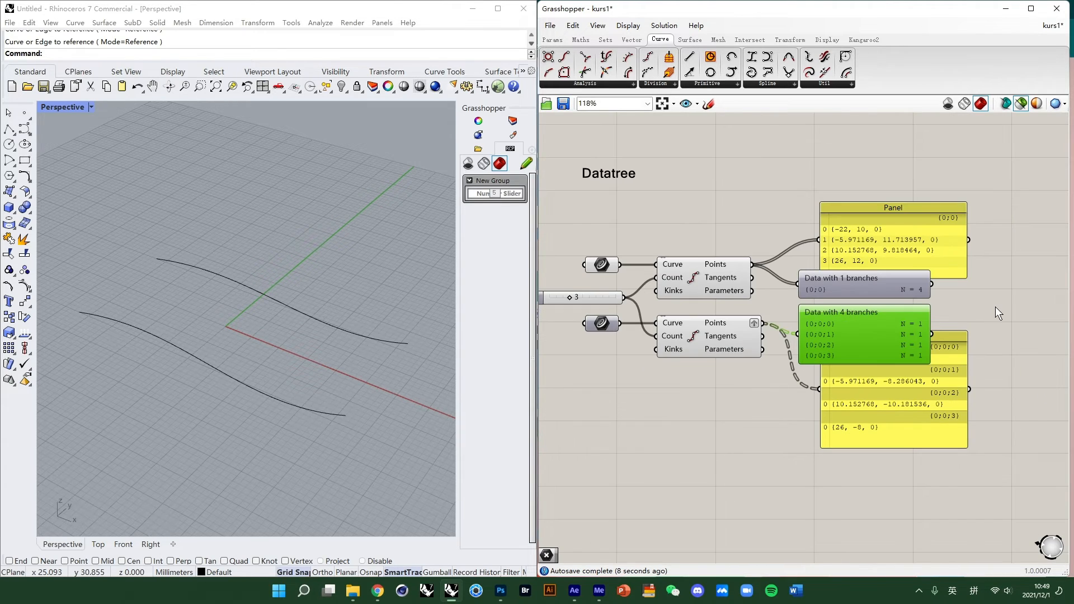
{"action": "double_click", "coordinate": [683, 444]}
{"action": "type", "text": "line"}
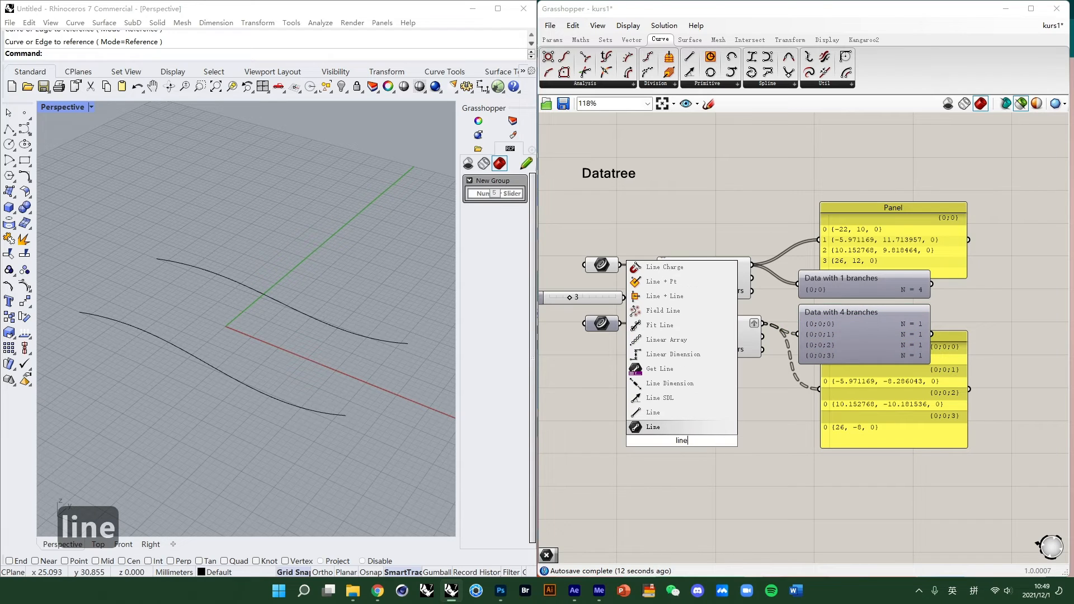
{"action": "left_click", "coordinate": [670, 415]}
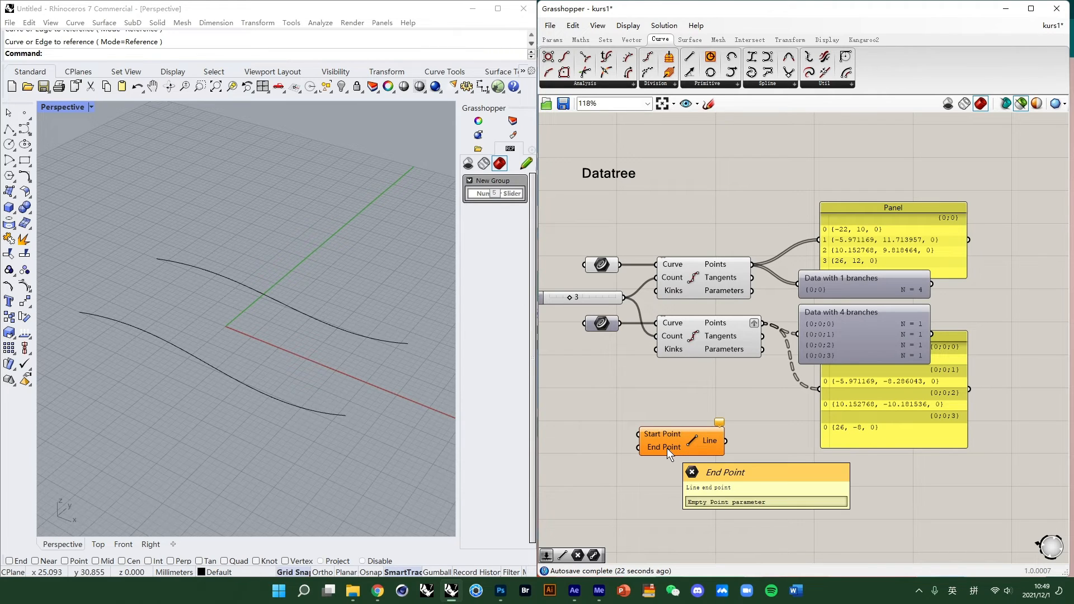
{"action": "left_click_drag", "start_coordinate": [666, 447], "coordinate": [772, 226]}
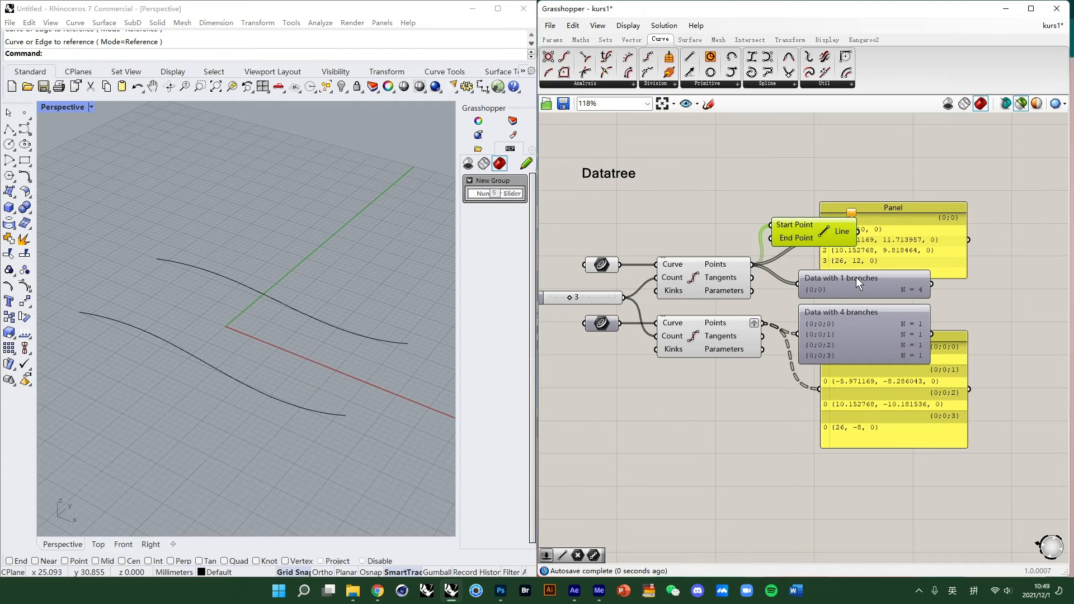
- Delete both Param Viewers
{"action": "left_click", "coordinate": [864, 284]}
{"action": "key", "text": "Delete"}
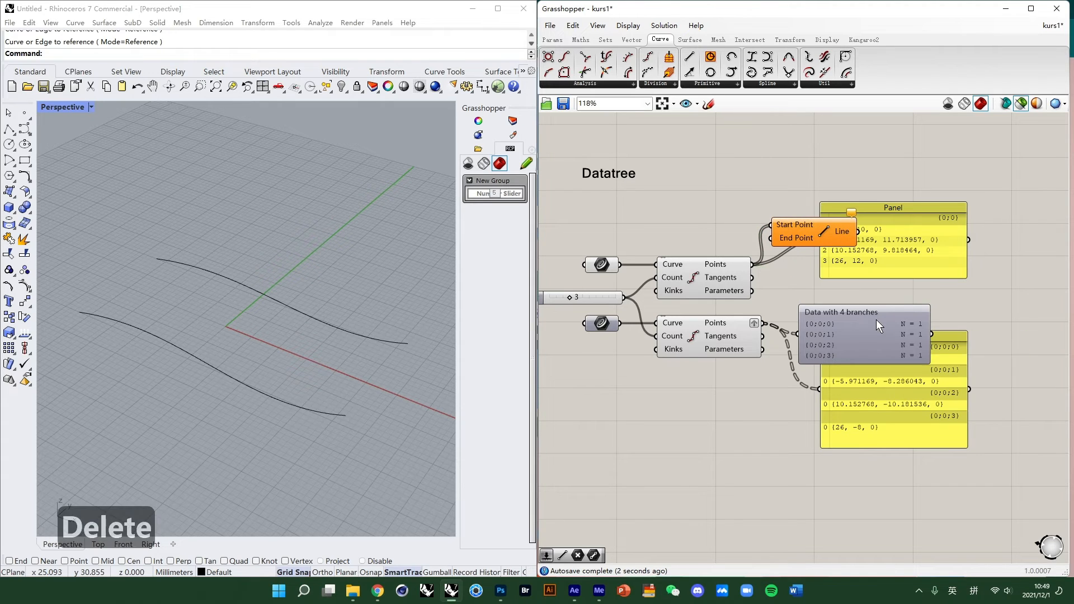
{"action": "left_click", "coordinate": [876, 319]}
{"action": "key", "text": "Delete"}
- Connect the upper Points output to the Line's Start Point and the lower Points output to its End Point
{"action": "left_click", "coordinate": [812, 235]}
{"action": "left_click_drag", "start_coordinate": [812, 234], "coordinate": [865, 293]}
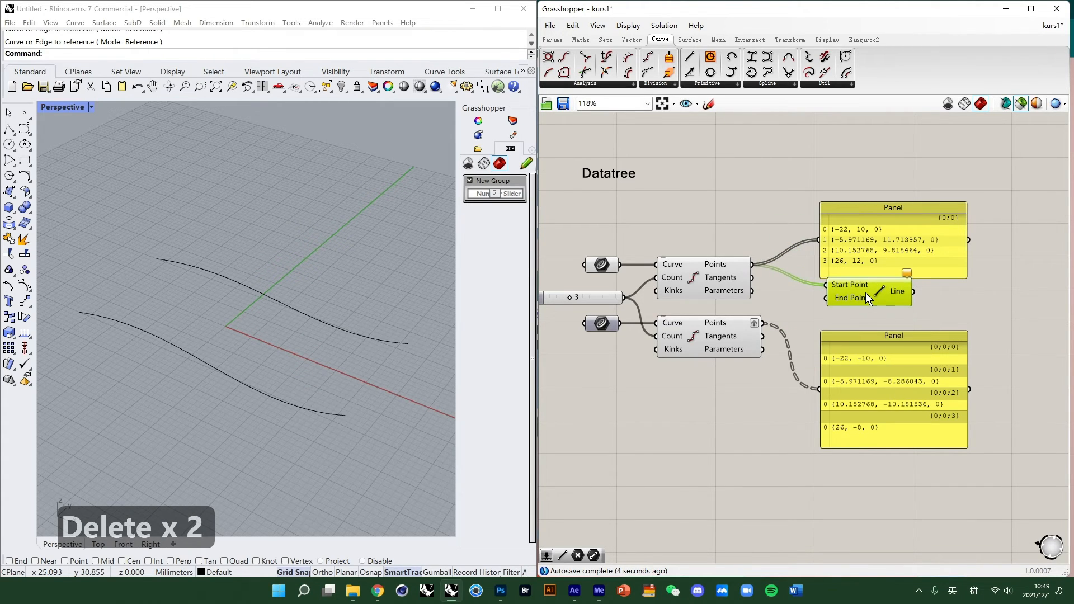
{"action": "left_click", "coordinate": [720, 273]}
{"action": "left_click", "coordinate": [863, 291]}
{"action": "left_click", "coordinate": [723, 329]}
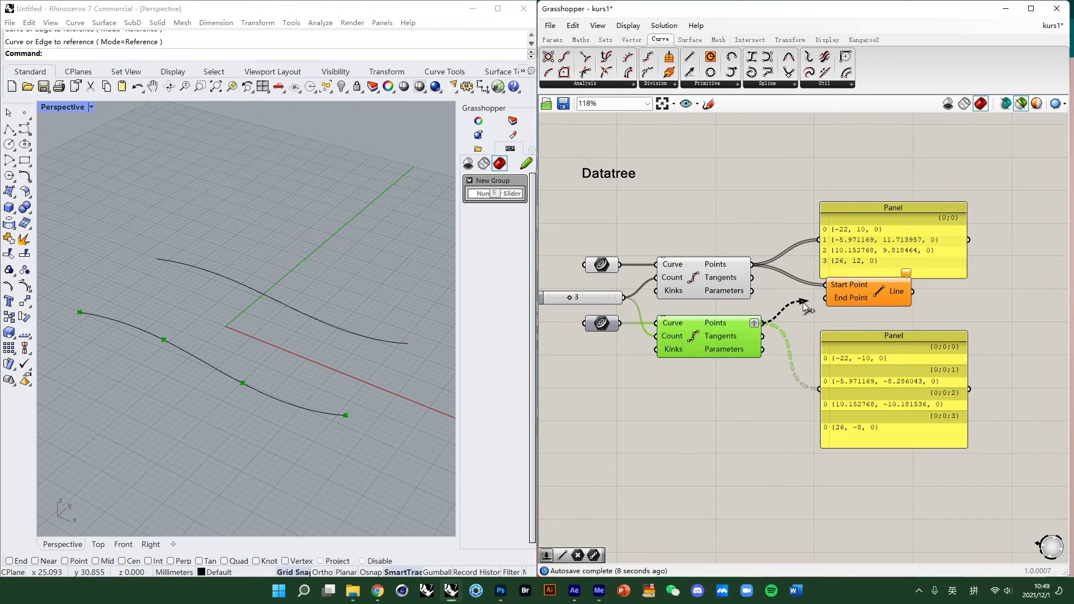
{"action": "left_click_drag", "start_coordinate": [803, 314], "coordinate": [857, 305]}
- Remove the graft from the lower Divide Curve's Points output
{"action": "right_click", "coordinate": [772, 325]}
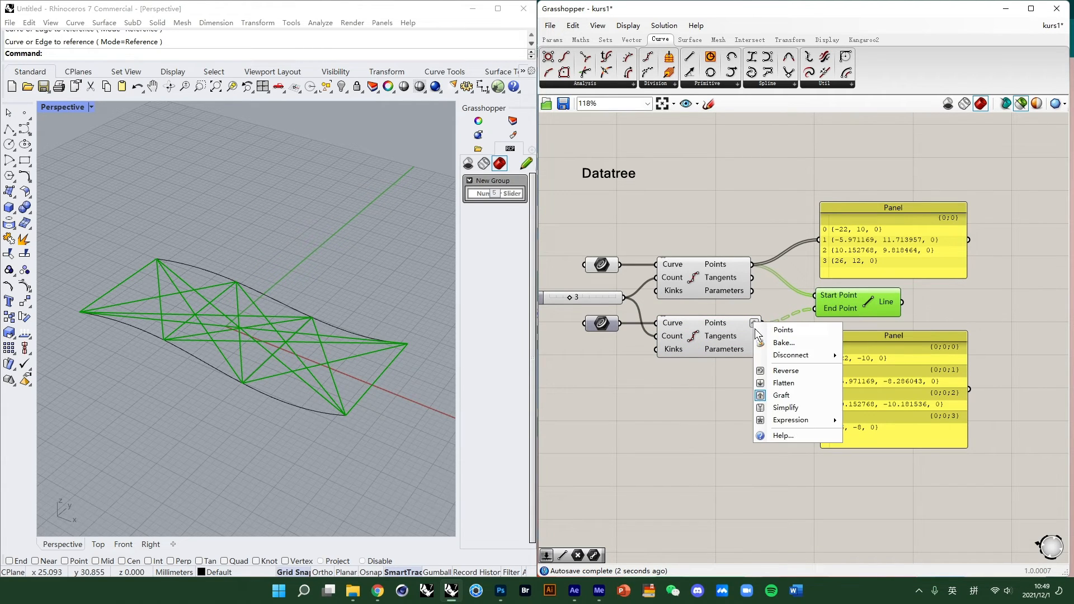
{"action": "left_click", "coordinate": [794, 394]}
{"action": "left_click", "coordinate": [837, 307]}
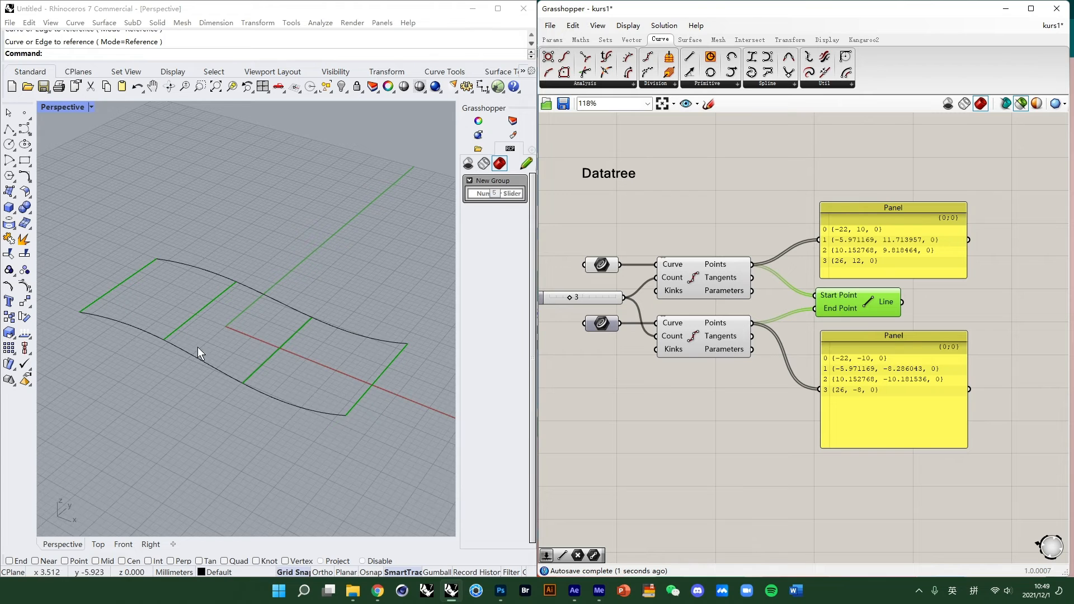
{"action": "mouse_move", "coordinate": [265, 304]}
{"action": "right_mouse_down"}
{"action": "mouse_move", "coordinate": [249, 256]}
{"action": "mouse_move", "coordinate": [250, 290]}
{"action": "right_mouse_up"}
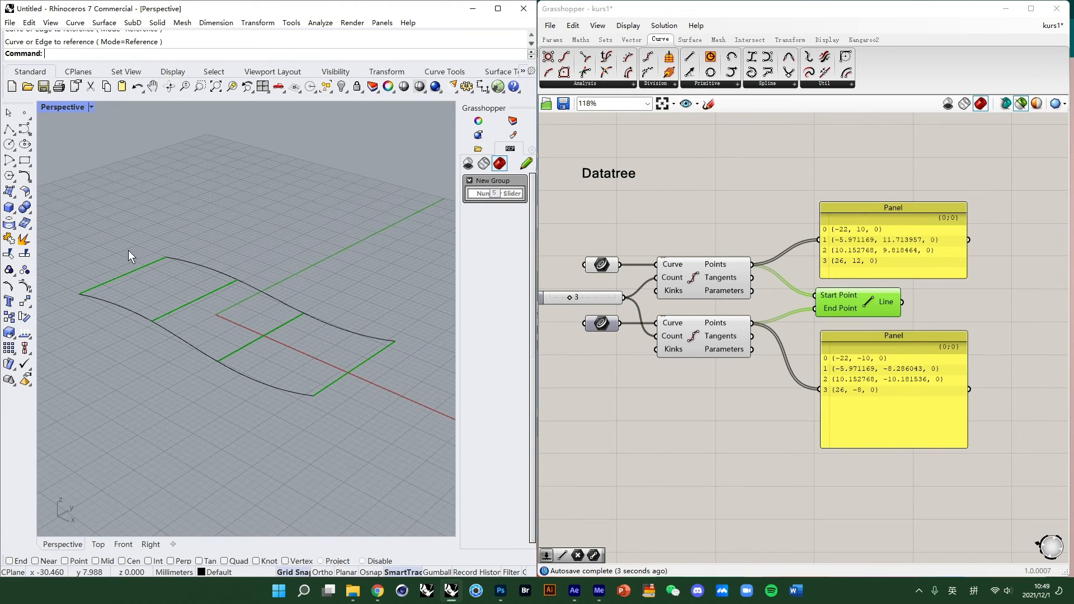
- Graft the lower Divide Curve's Points output again
{"action": "right_click", "coordinate": [733, 327]}
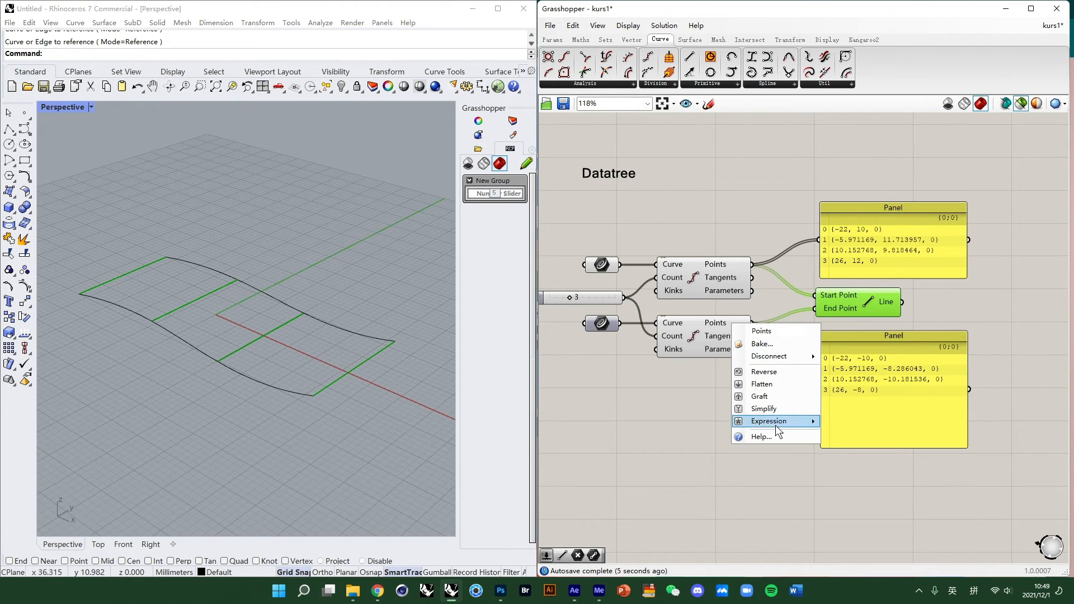
{"action": "left_click", "coordinate": [775, 397]}
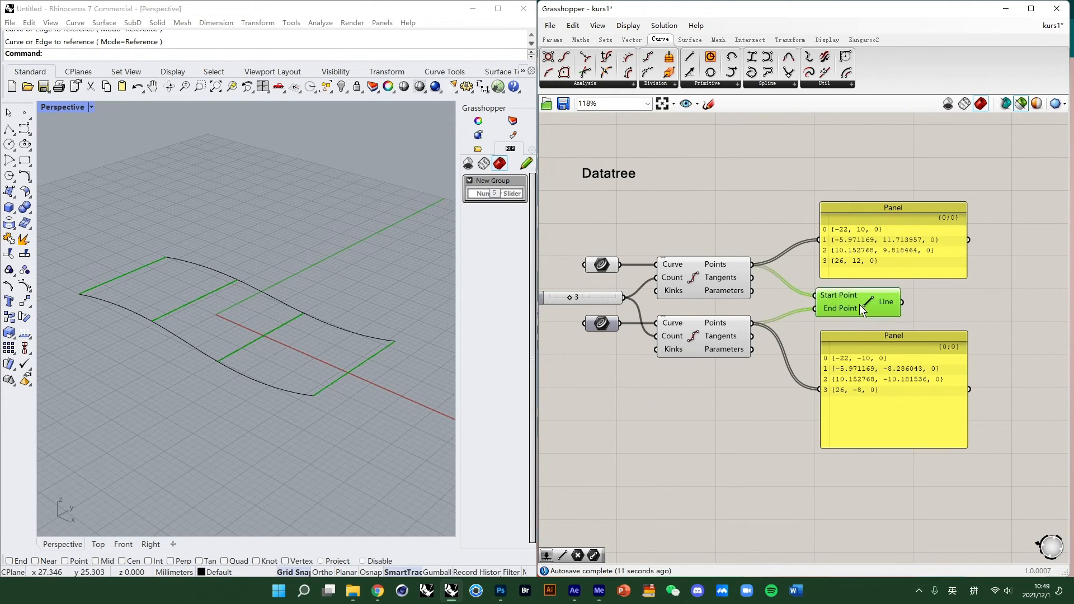
{"action": "right_click_drag", "start_coordinate": [183, 304], "coordinate": [216, 307]}
{"action": "right_click", "coordinate": [723, 322]}
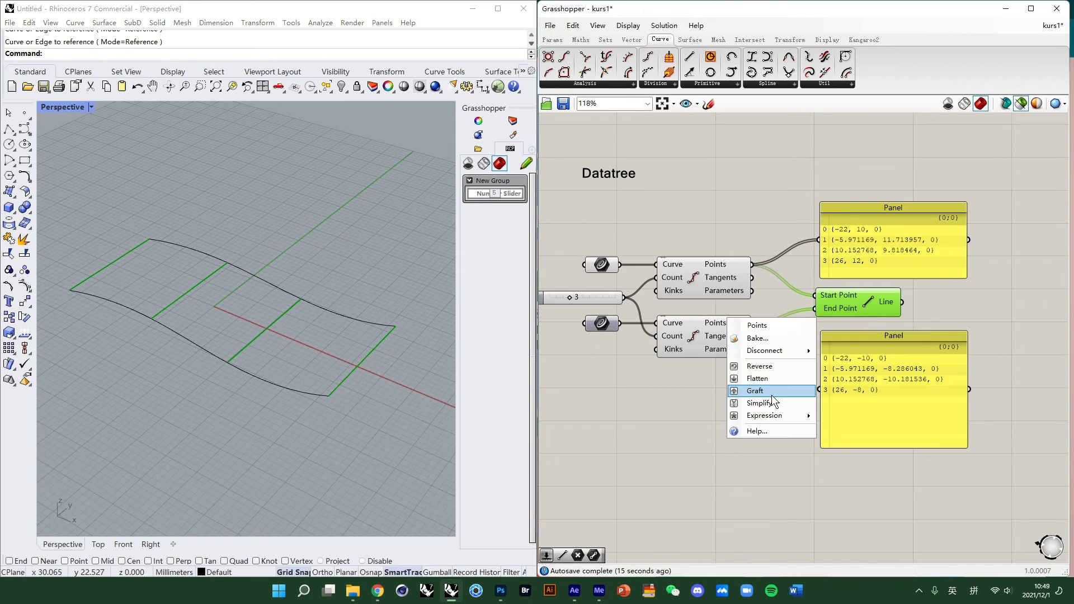
{"action": "left_click", "coordinate": [770, 391]}
{"action": "mouse_move", "coordinate": [272, 300]}
{"action": "right_mouse_down"}
{"action": "mouse_move", "coordinate": [267, 263]}
{"action": "mouse_move", "coordinate": [255, 293]}
{"action": "right_mouse_up"}
- Move both Panels further to the right of the Line component
{"action": "right_click", "coordinate": [749, 325]}
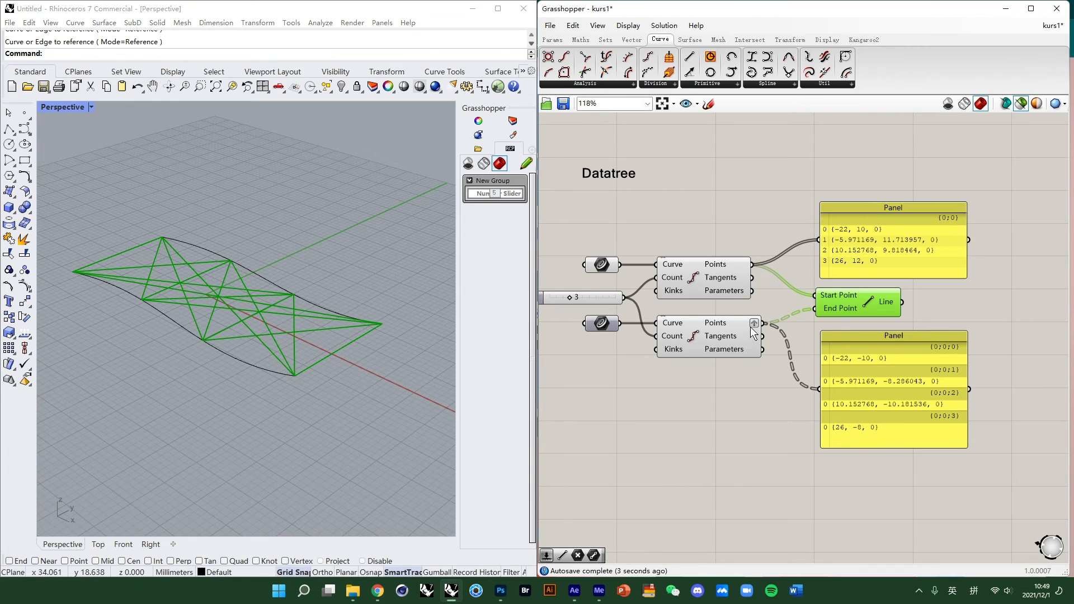
{"action": "left_click", "coordinate": [702, 400]}
{"action": "left_click_drag", "start_coordinate": [901, 342], "coordinate": [1000, 300]}
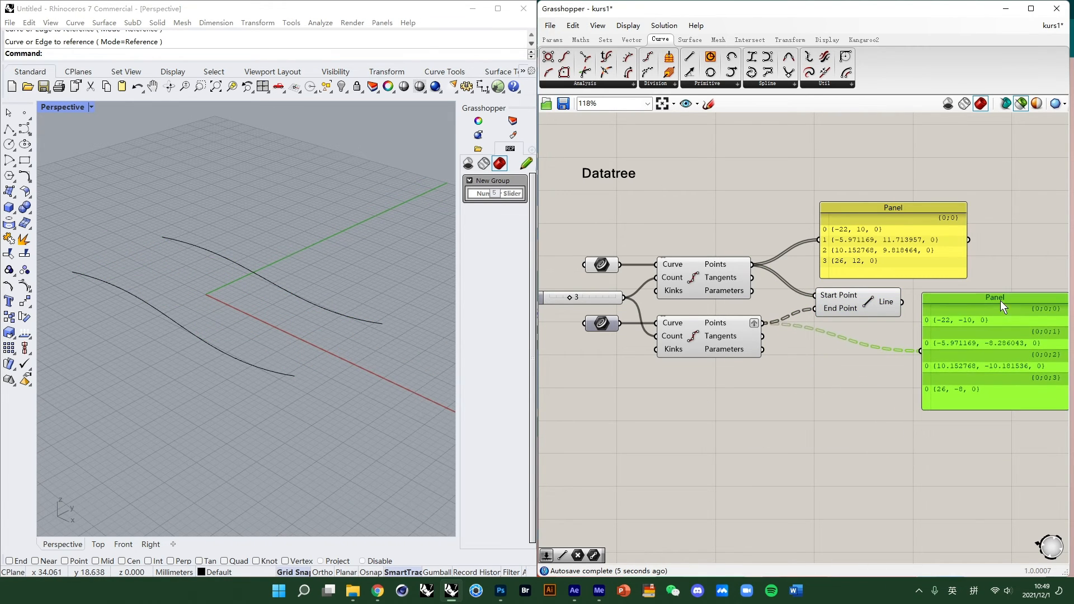
{"action": "left_click_drag", "start_coordinate": [895, 215], "coordinate": [998, 224]}
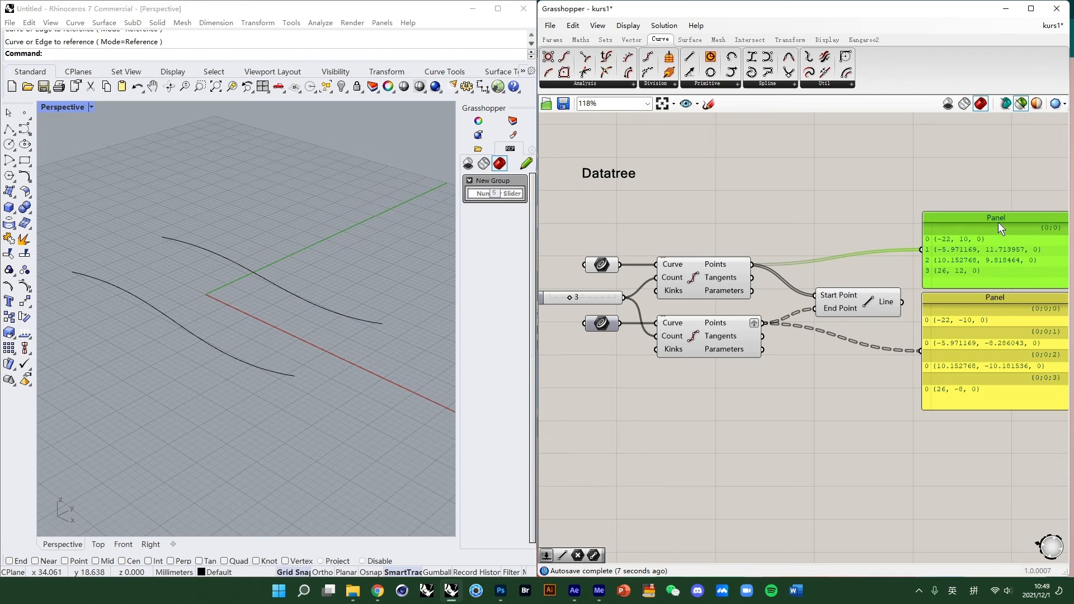
{"action": "left_click", "coordinate": [857, 303]}
{"action": "right_click_drag", "start_coordinate": [250, 286], "coordinate": [261, 287]}
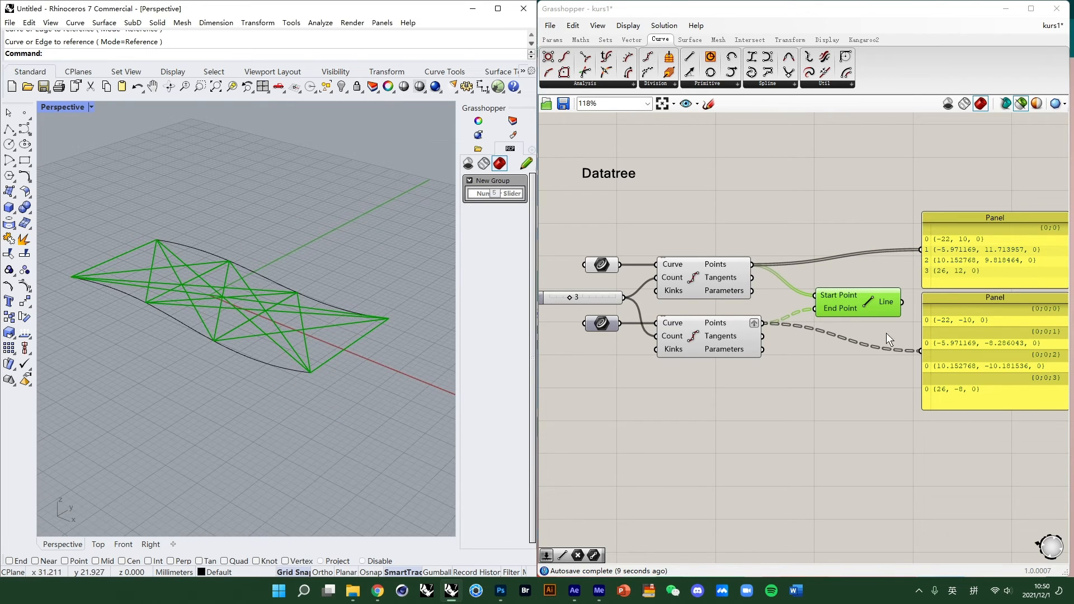
- Ungraft the lower Divide Curve's Points output
{"action": "right_click", "coordinate": [741, 324]}
{"action": "left_click", "coordinate": [727, 395]}
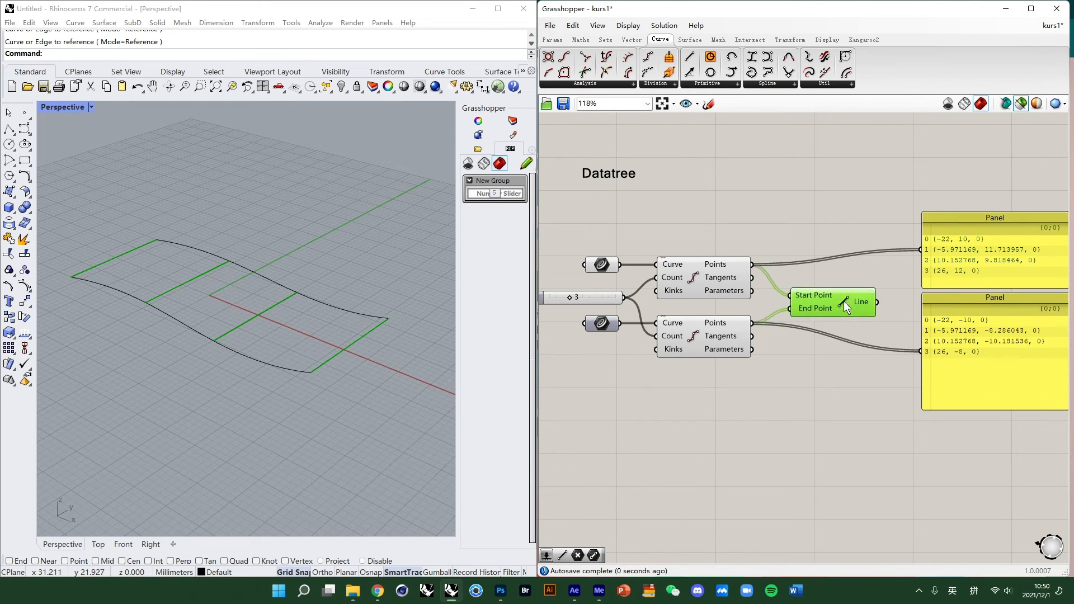
{"action": "left_click_drag", "start_coordinate": [843, 301], "coordinate": [827, 301]}
- Graft the lower Divide Curve's Points output once more
{"action": "right_click", "coordinate": [732, 323]}
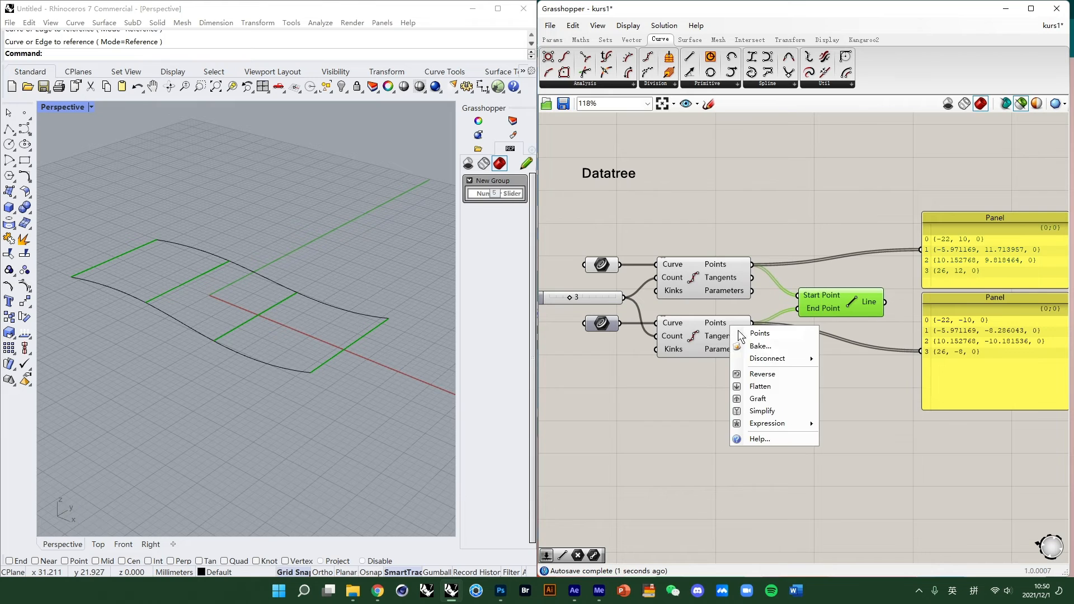
{"action": "left_click", "coordinate": [783, 398]}
{"action": "left_click_drag", "start_coordinate": [831, 308], "coordinate": [833, 299]}
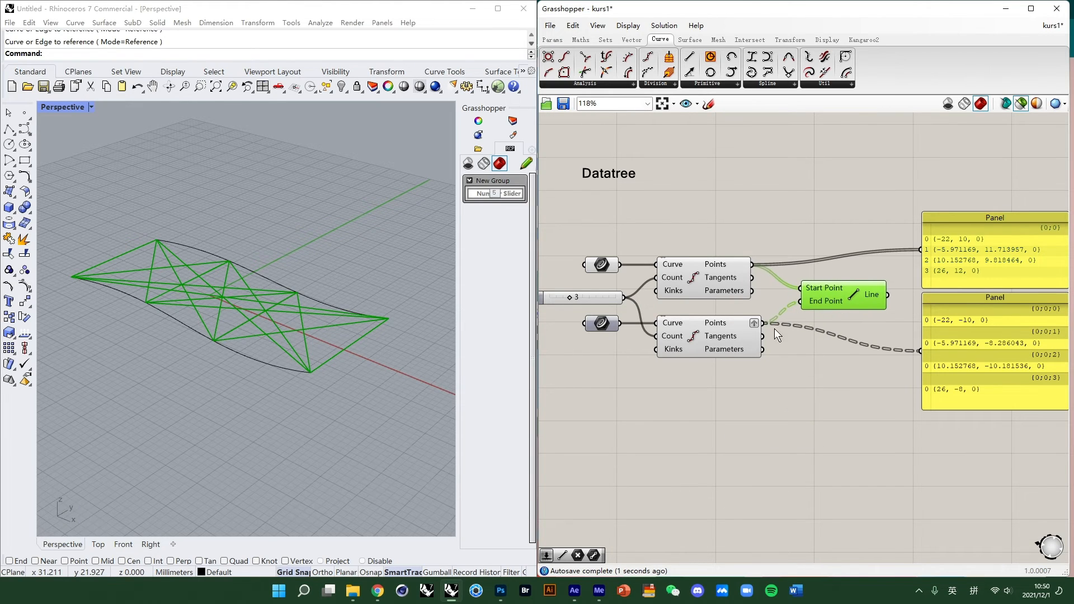
{"action": "left_click", "coordinate": [774, 330]}
{"action": "left_click", "coordinate": [854, 303]}
{"action": "left_click_drag", "start_coordinate": [830, 300], "coordinate": [835, 299]}
- Select the referenced curve, the Divide Curve components and the lower Panel to inspect them
{"action": "left_click", "coordinate": [184, 248]}
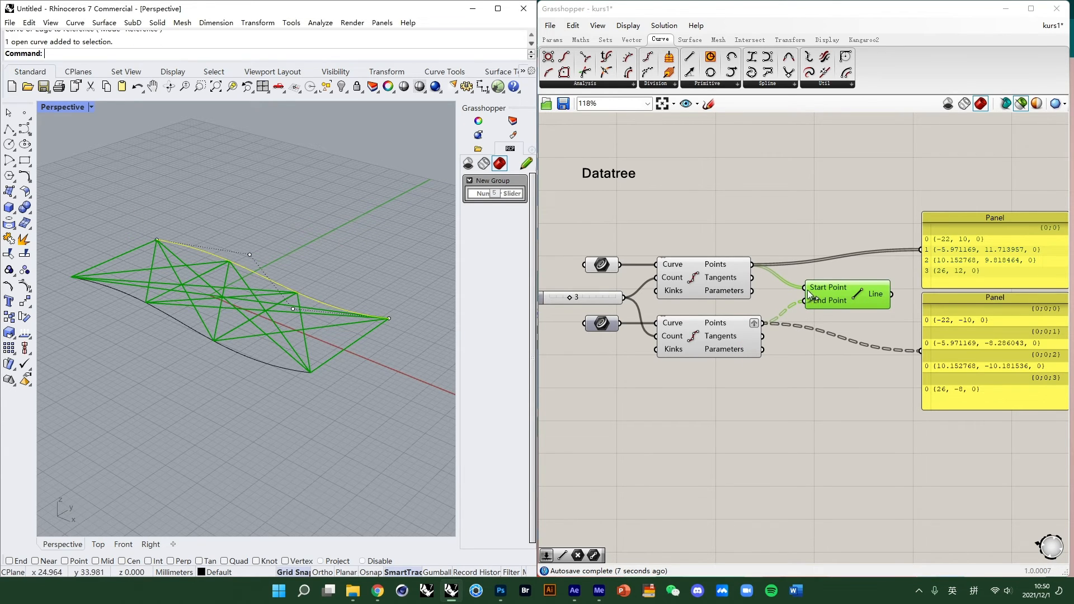
{"action": "left_click", "coordinate": [739, 285]}
{"action": "left_click", "coordinate": [725, 339]}
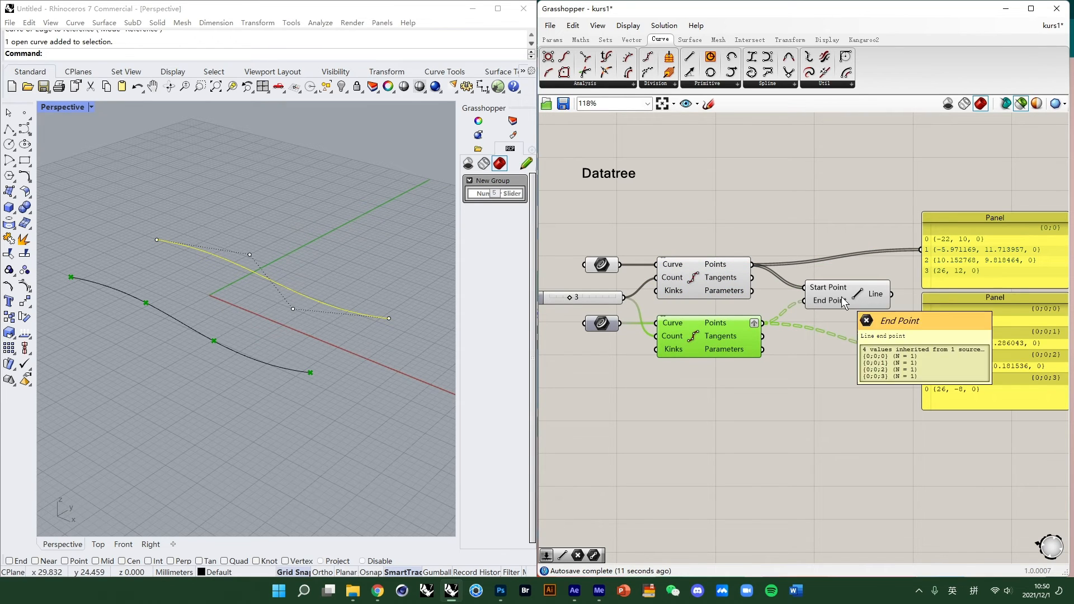
{"action": "right_click", "coordinate": [720, 325]}
{"action": "left_click", "coordinate": [845, 390]}
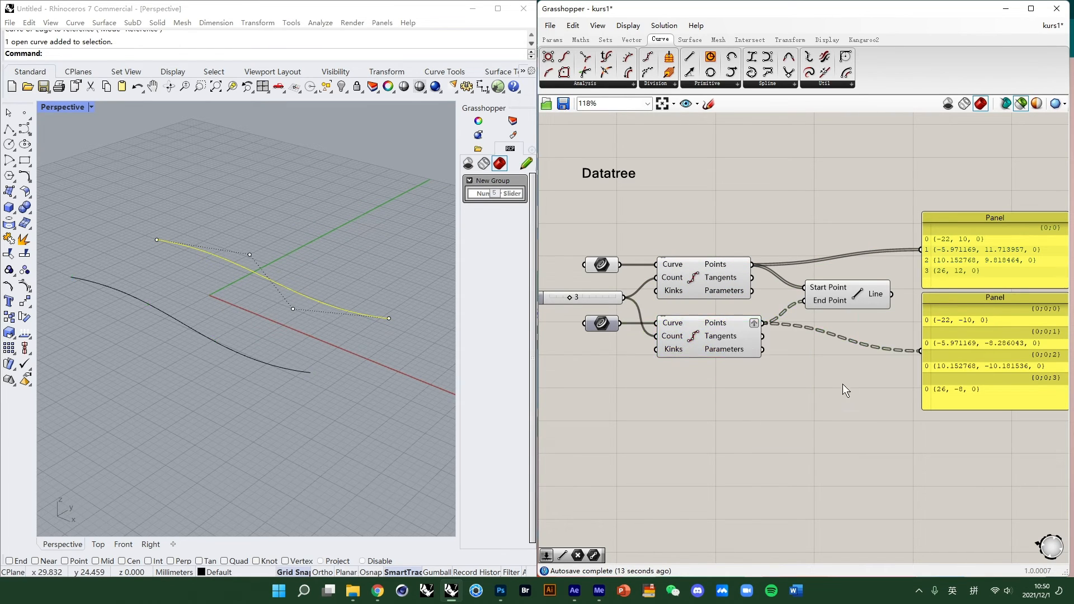
{"action": "left_click", "coordinate": [741, 329]}
{"action": "left_click", "coordinate": [969, 337]}
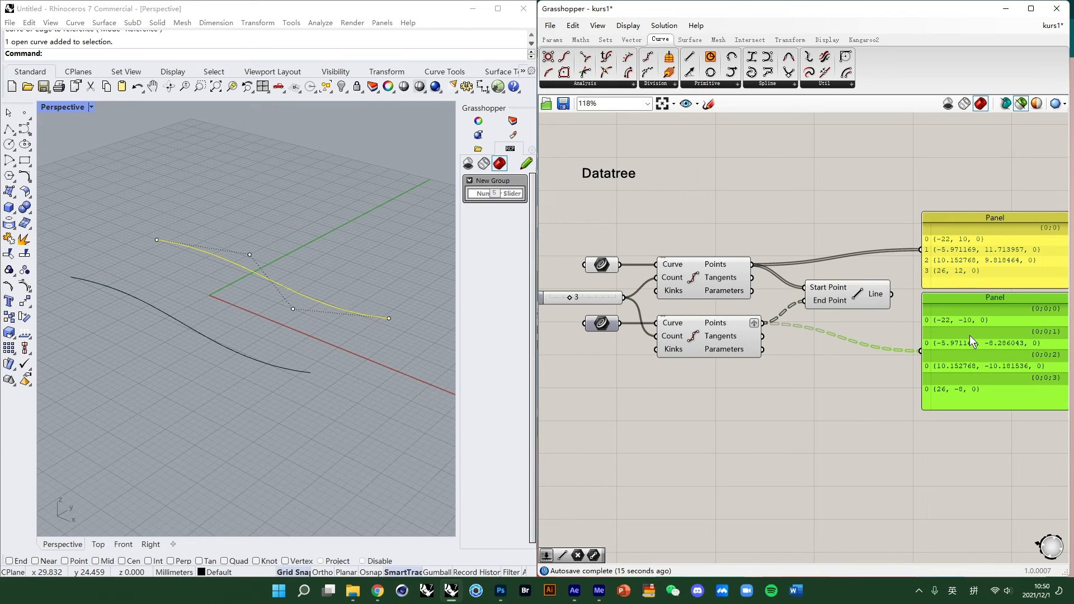
- Move the lower Panel down beside the Line component and select both Divide Curve components
{"action": "left_click_drag", "start_coordinate": [989, 303], "coordinate": [877, 350]}
{"action": "left_click", "coordinate": [694, 283]}
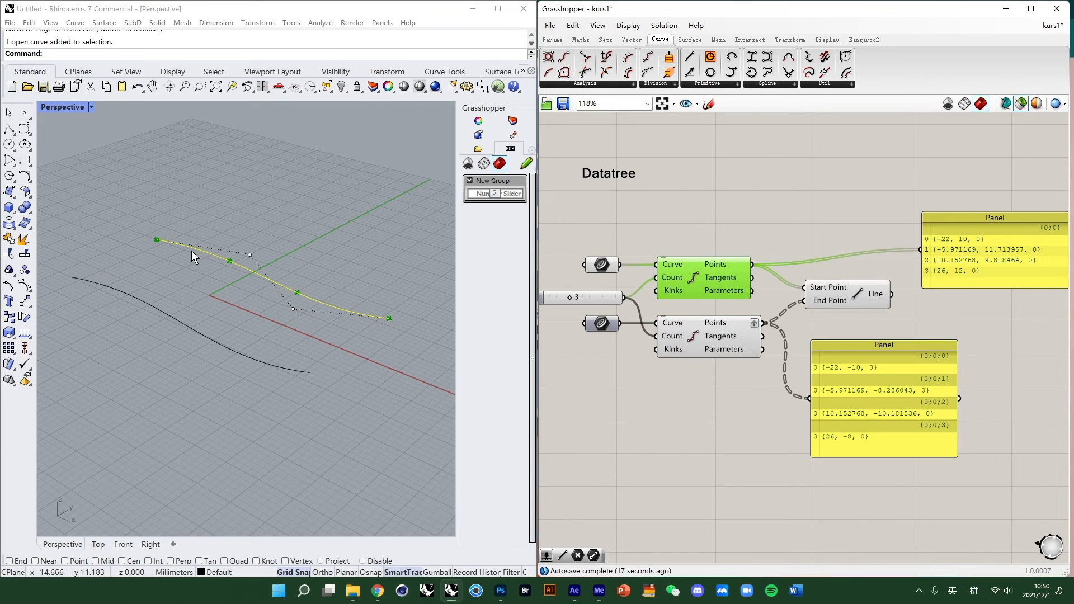
{"action": "left_click", "coordinate": [721, 341]}
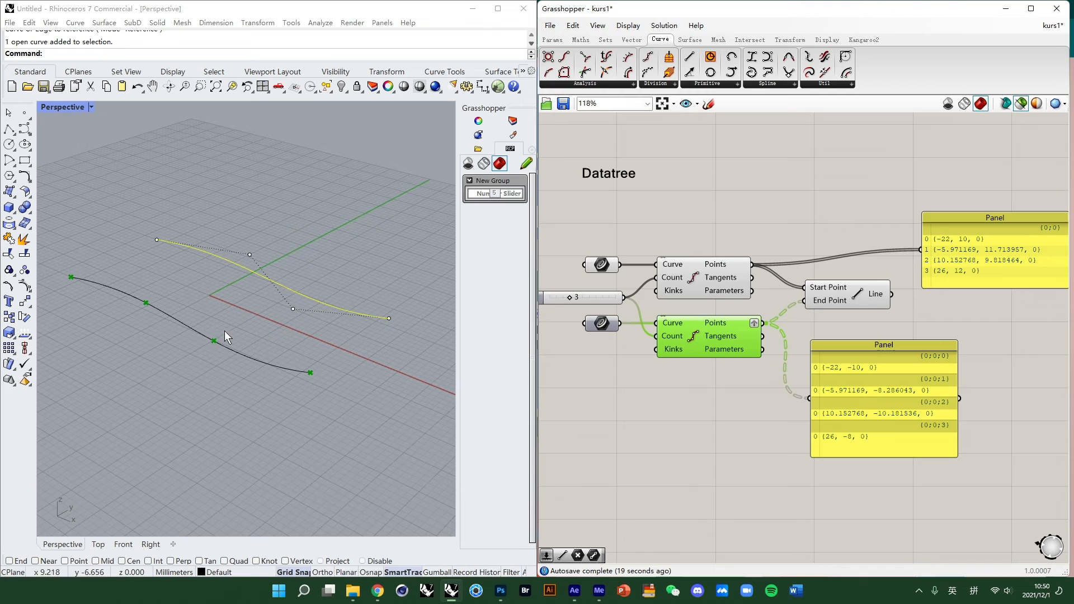
- Select control points of the lower curve and the Line component to inspect the resulting lines
{"action": "left_click_drag", "start_coordinate": [213, 324], "coordinate": [199, 360]}
{"action": "left_click_drag", "start_coordinate": [288, 385], "coordinate": [327, 347]}
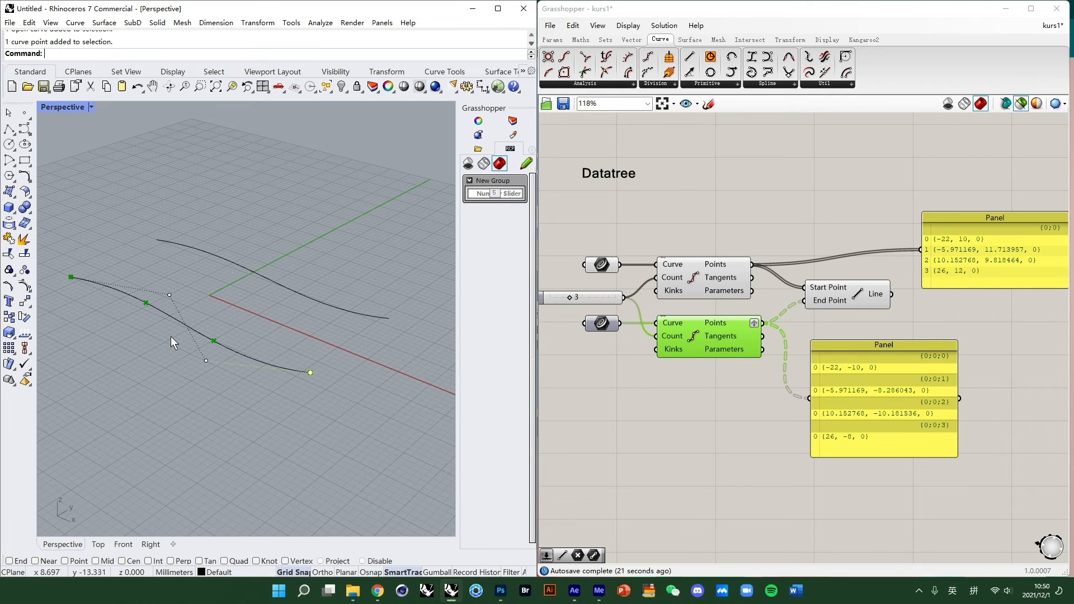
{"action": "left_click_drag", "start_coordinate": [128, 319], "coordinate": [174, 283]}
{"action": "left_click_drag", "start_coordinate": [64, 300], "coordinate": [114, 241]}
{"action": "left_click", "coordinate": [333, 384]}
{"action": "left_click", "coordinate": [908, 369]}
{"action": "left_click", "coordinate": [824, 302]}
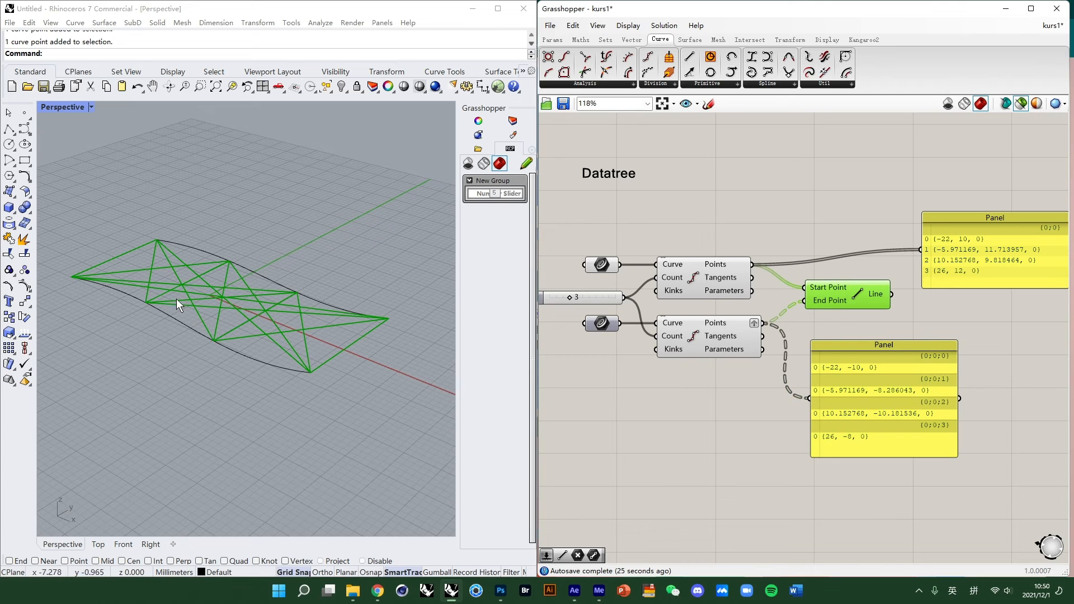
{"action": "mouse_move", "coordinate": [226, 300]}
{"action": "right_mouse_down"}
{"action": "mouse_move", "coordinate": [210, 325]}
{"action": "mouse_move", "coordinate": [236, 312]}
{"action": "right_mouse_up"}
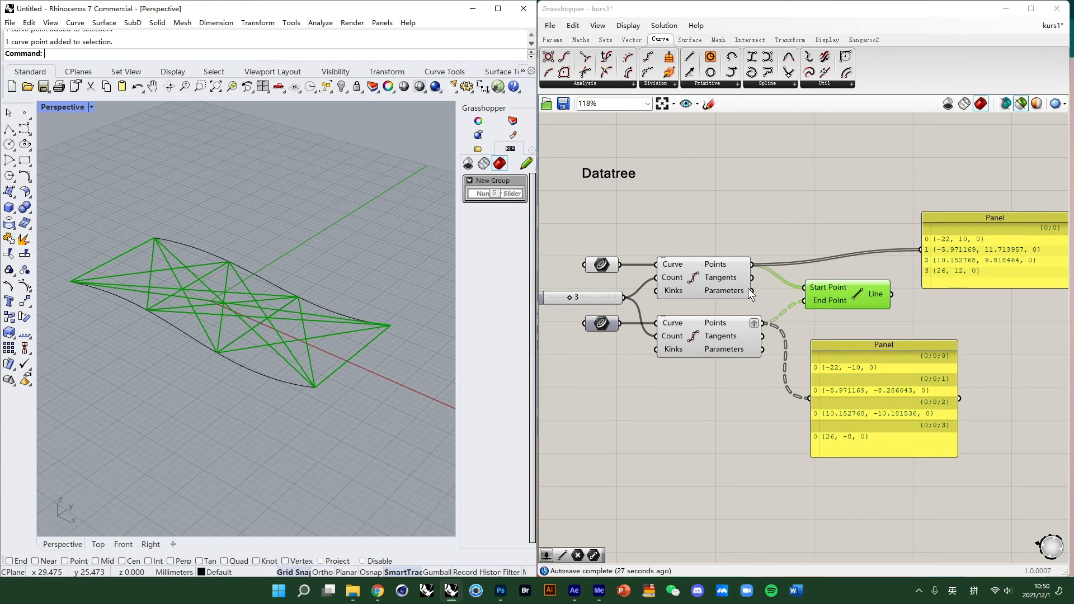
- Graft the upper Divide Curve's Points output as well
{"action": "right_click", "coordinate": [723, 269]}
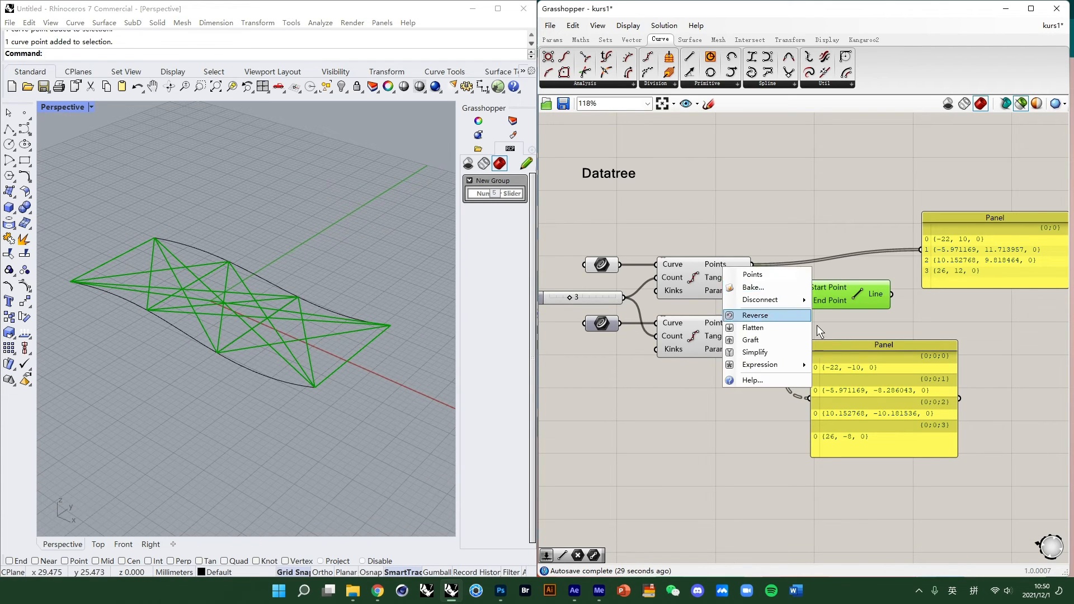
{"action": "left_click", "coordinate": [814, 240]}
{"action": "right_click", "coordinate": [723, 267]}
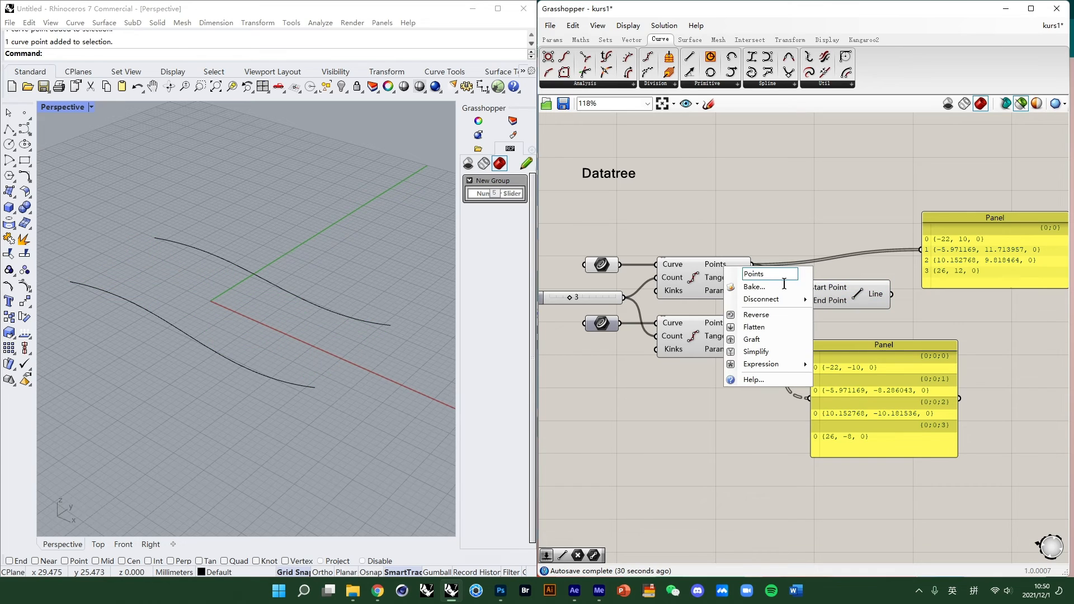
{"action": "left_click", "coordinate": [771, 338]}
{"action": "left_click", "coordinate": [722, 269]}
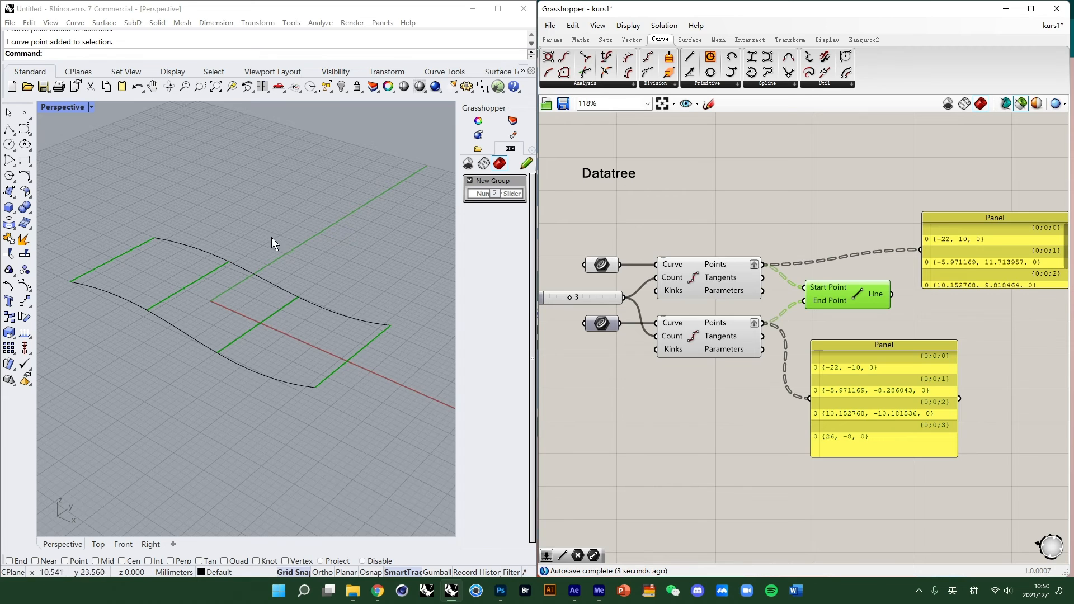
{"action": "mouse_move", "coordinate": [273, 241]}
{"action": "right_mouse_down"}
{"action": "mouse_move", "coordinate": [303, 270]}
{"action": "mouse_move", "coordinate": [285, 259]}
{"action": "right_mouse_up"}
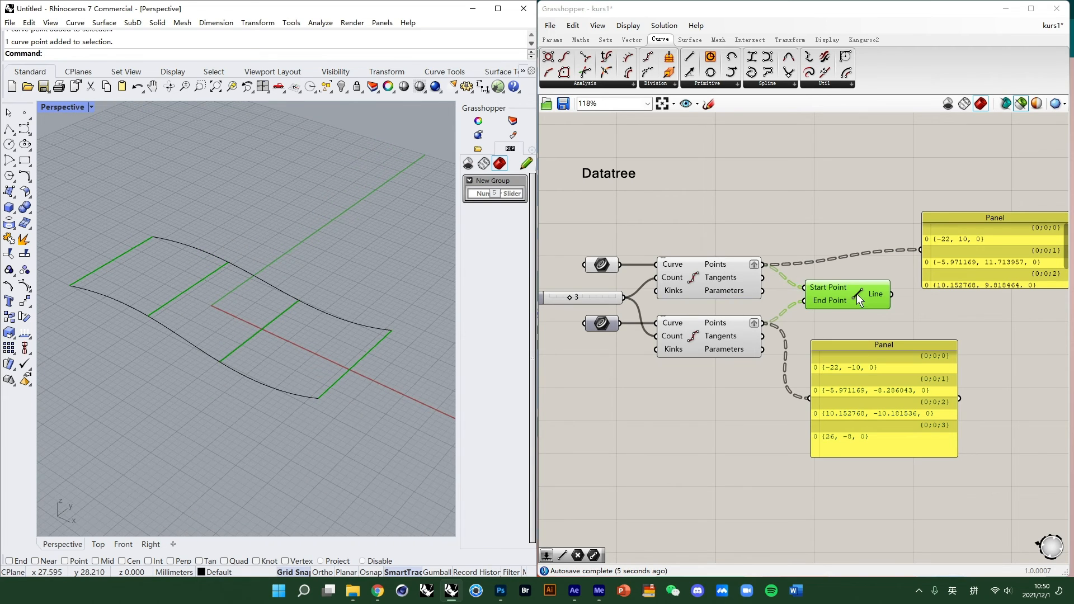
{"action": "left_click_drag", "start_coordinate": [857, 295], "coordinate": [861, 298]}
- Remove the graft from both Divide Curve components' Points outputs
{"action": "right_click", "coordinate": [724, 267]}
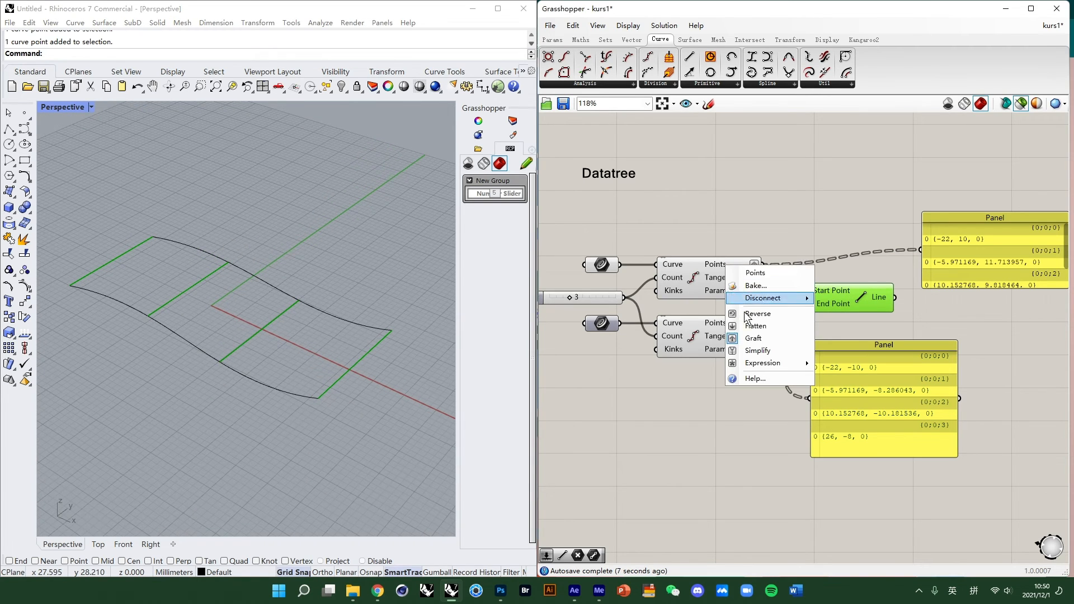
{"action": "left_click", "coordinate": [751, 337]}
{"action": "right_click", "coordinate": [748, 324]}
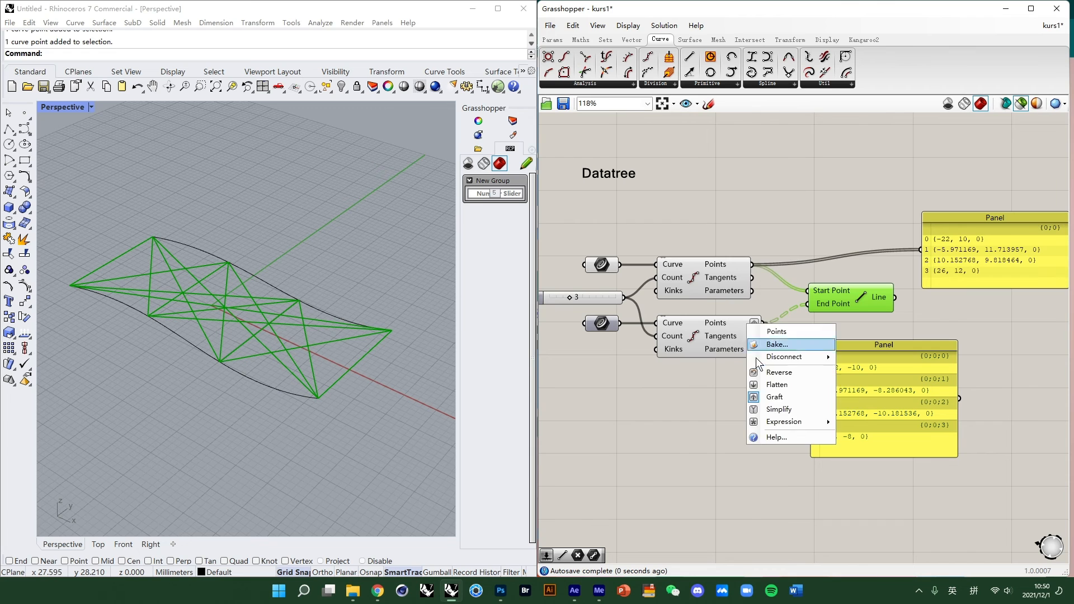
{"action": "left_click", "coordinate": [773, 398]}
{"action": "right_click_drag", "start_coordinate": [261, 317], "coordinate": [273, 298]}
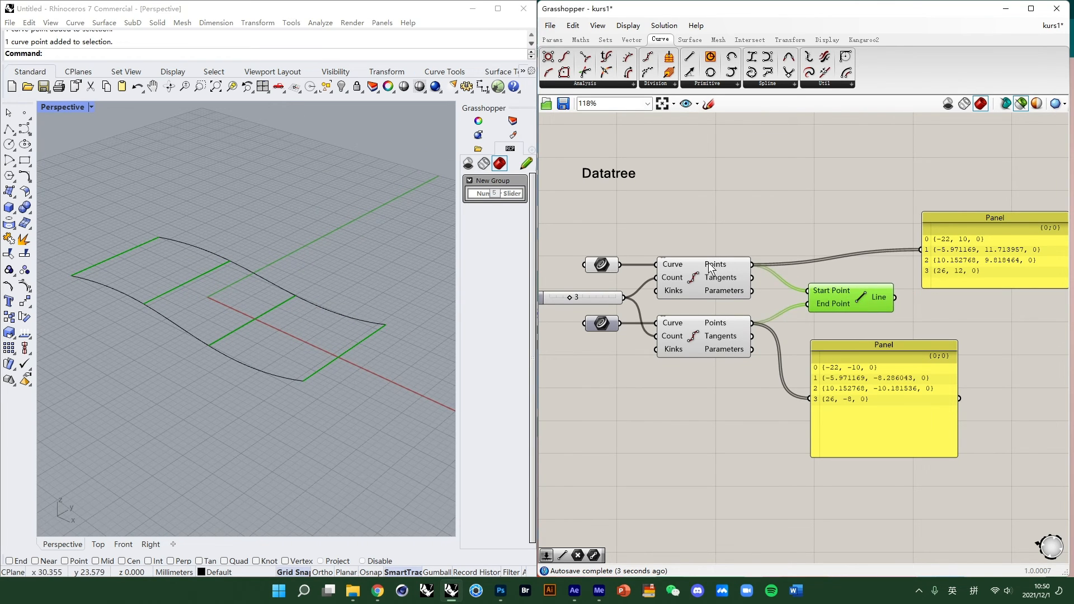
- Graft the Points outputs of both Divide Curve components again
{"action": "right_click", "coordinate": [708, 262]}
{"action": "left_click", "coordinate": [763, 339]}
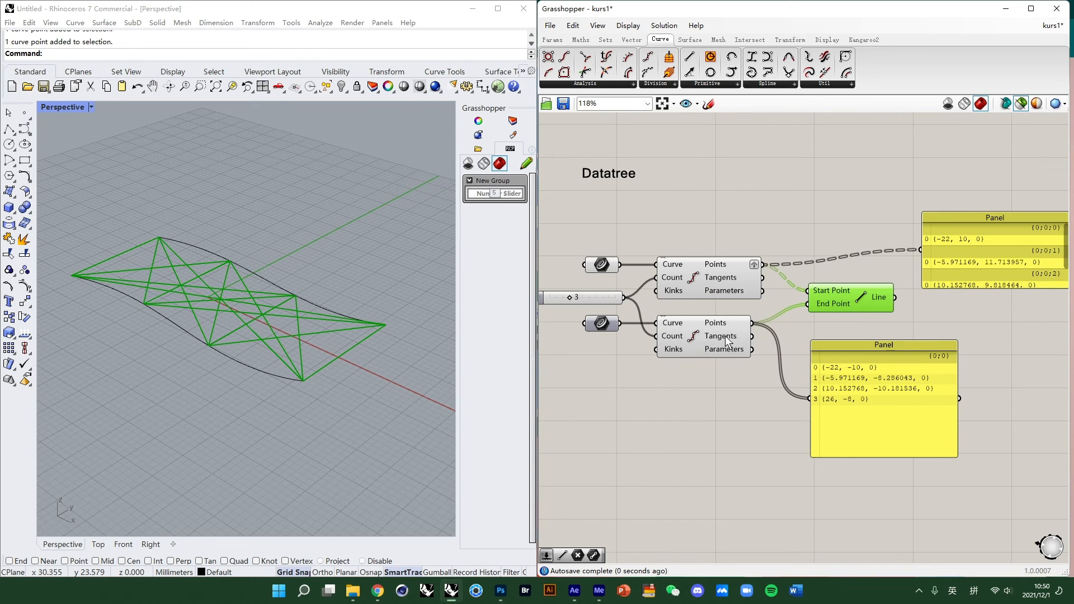
{"action": "right_click", "coordinate": [722, 324]}
{"action": "left_click", "coordinate": [760, 392]}
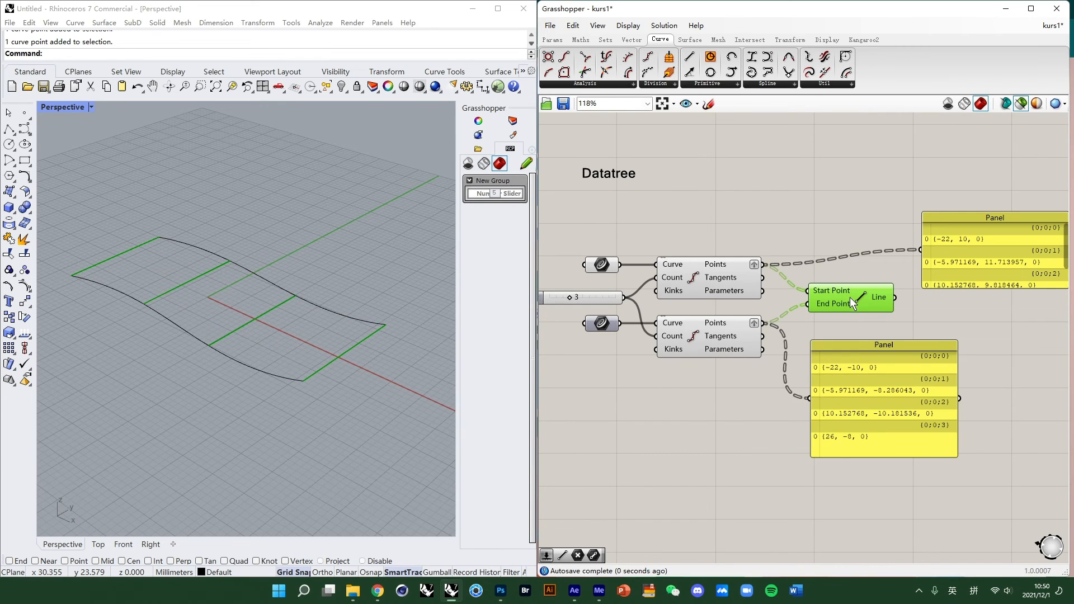
{"action": "left_click", "coordinate": [1007, 344]}
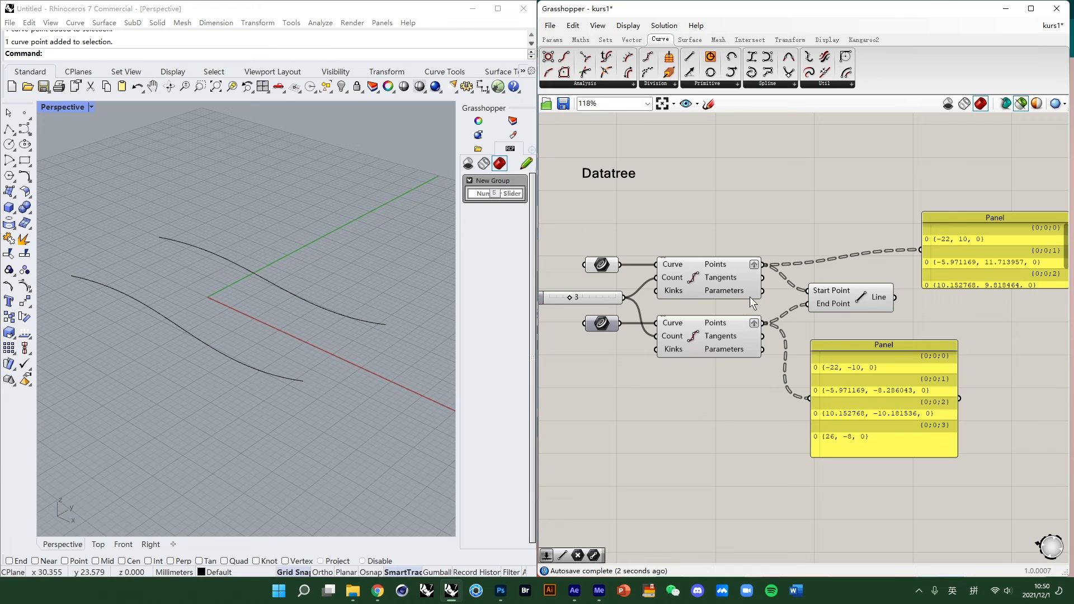
- Examine the Battery Apperance group of components elsewhere on the canvas
{"action": "scroll", "coordinate": [705, 294], "scroll_direction": "down", "scroll_amount": 2}
{"action": "right_click_drag", "start_coordinate": [736, 229], "coordinate": [779, 253]}
{"action": "scroll", "coordinate": [779, 254], "scroll_direction": "up", "scroll_amount": 2}
{"action": "scroll", "coordinate": [780, 252], "scroll_direction": "down", "scroll_amount": 1}
{"action": "left_click_drag", "start_coordinate": [961, 279], "coordinate": [868, 270]}
{"action": "scroll", "coordinate": [685, 305], "scroll_direction": "down", "scroll_amount": 4}
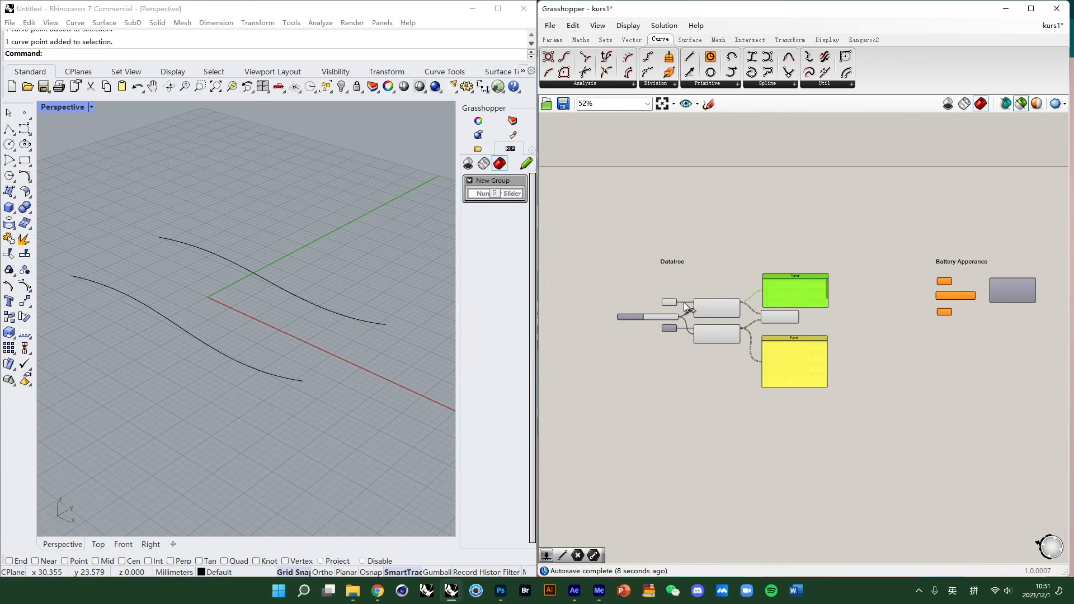
{"action": "right_click_drag", "start_coordinate": [888, 303], "coordinate": [663, 352]}
{"action": "scroll", "coordinate": [664, 352], "scroll_direction": "up", "scroll_amount": 3}
{"action": "scroll", "coordinate": [789, 341], "scroll_direction": "up", "scroll_amount": 3}
{"action": "scroll", "coordinate": [788, 335], "scroll_direction": "up", "scroll_amount": 4}
{"action": "right_click_drag", "start_coordinate": [879, 406], "coordinate": [783, 398]}
{"action": "scroll", "coordinate": [769, 385], "scroll_direction": "down", "scroll_amount": 1}
{"action": "scroll", "coordinate": [765, 378], "scroll_direction": "down", "scroll_amount": 2}
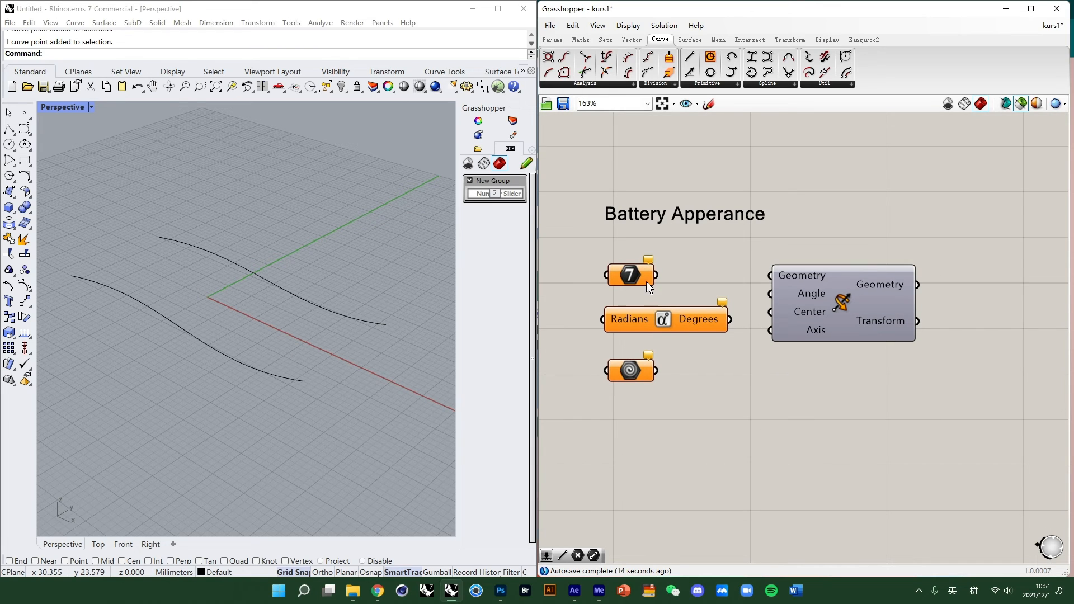
- Inspect the Integer, Radians/Degrees, Geometry and Rotate components of the group one by one
{"action": "left_click", "coordinate": [684, 285]}
{"action": "left_click", "coordinate": [665, 320]}
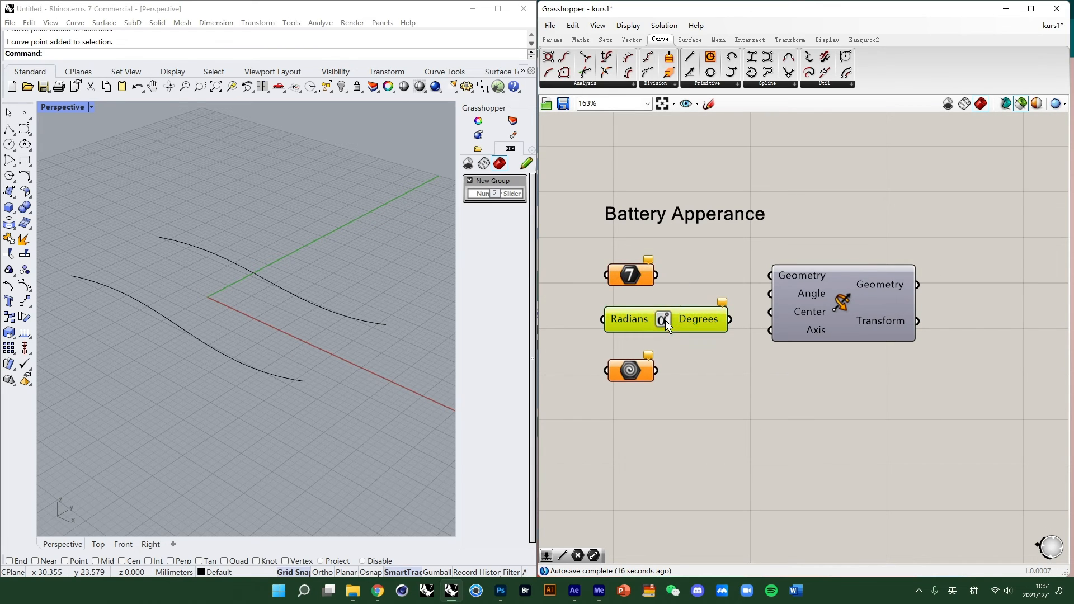
{"action": "left_click", "coordinate": [743, 384]}
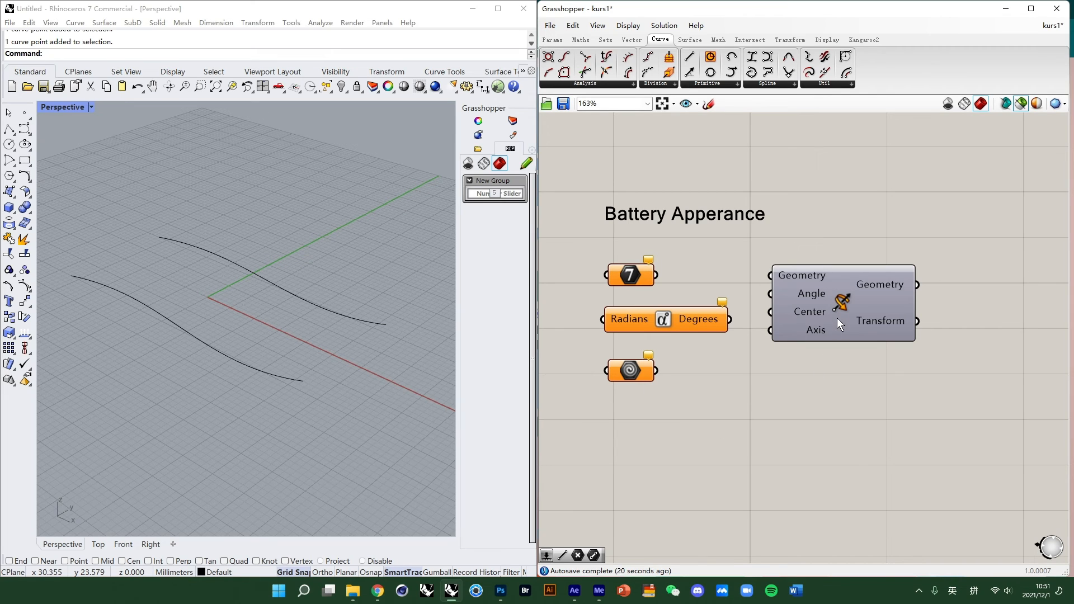
{"action": "left_click", "coordinate": [637, 366]}
{"action": "right_click", "coordinate": [624, 371]}
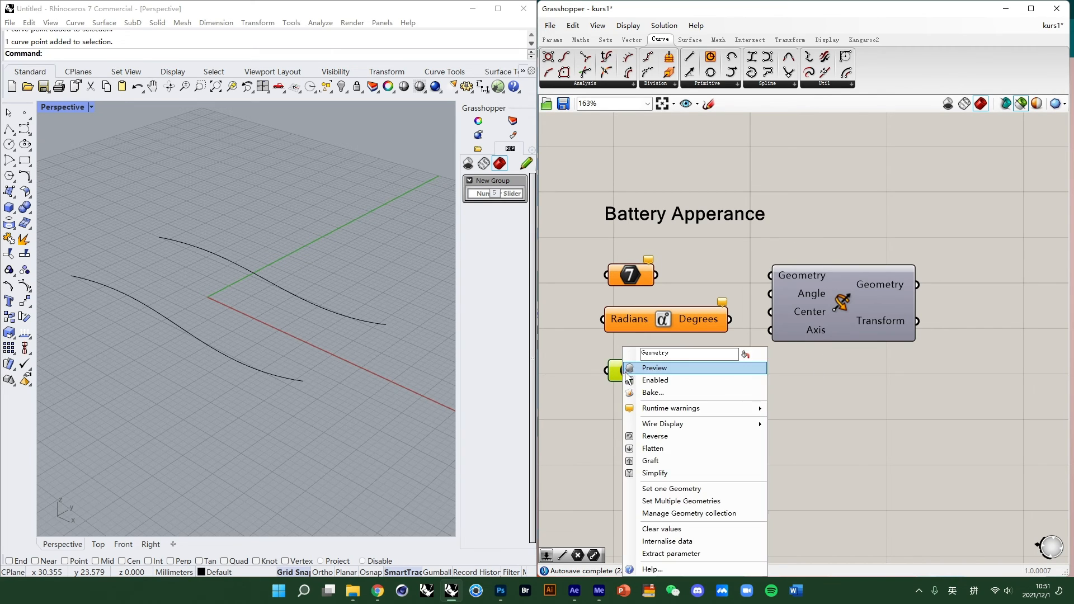
{"action": "left_click", "coordinate": [781, 343]}
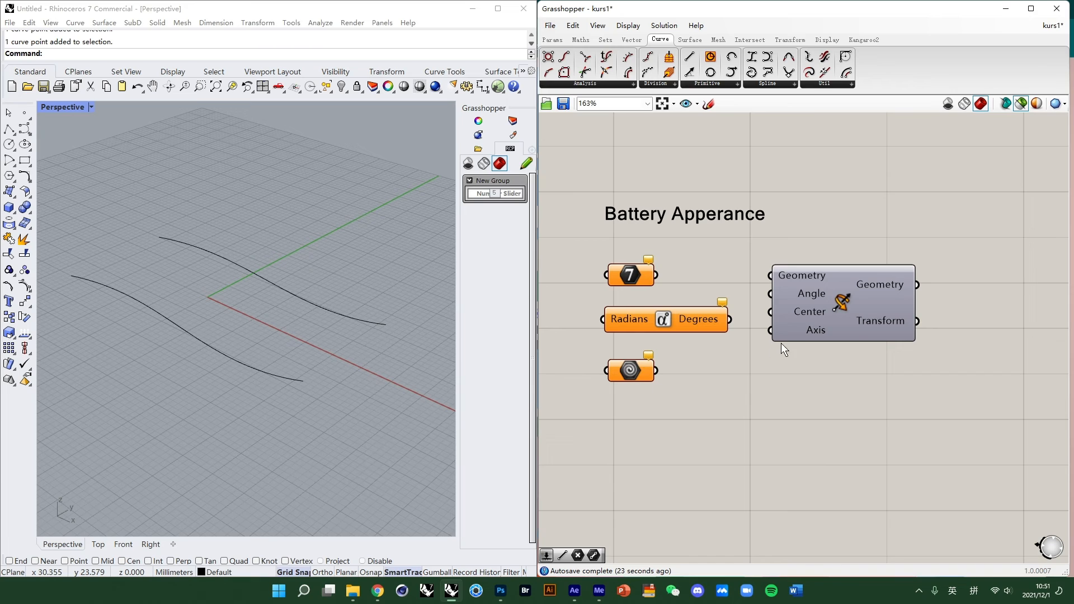
{"action": "left_click", "coordinate": [814, 298]}
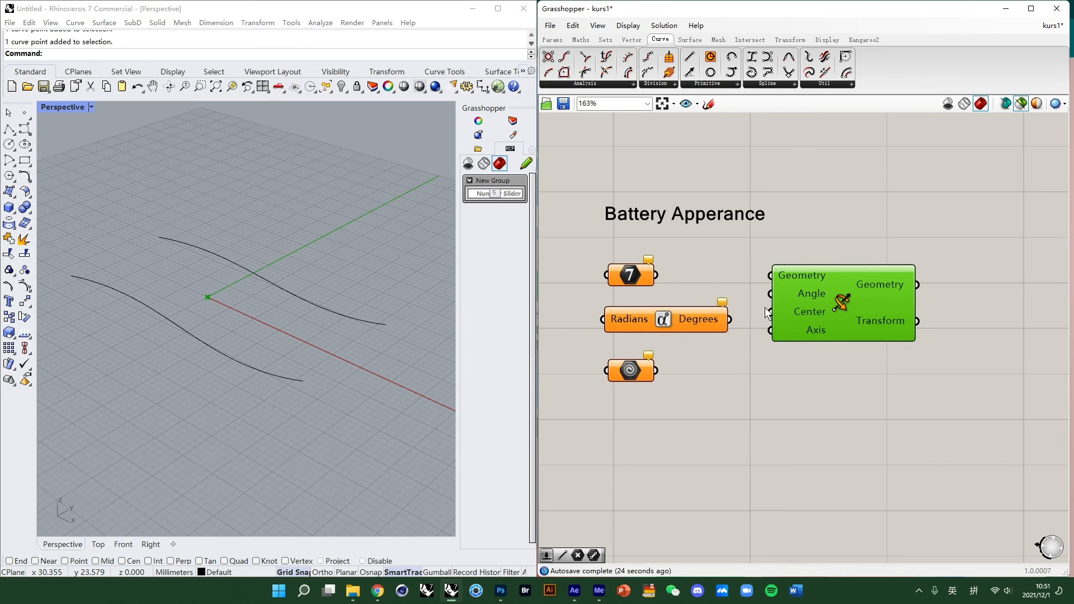
{"action": "left_click", "coordinate": [841, 298]}
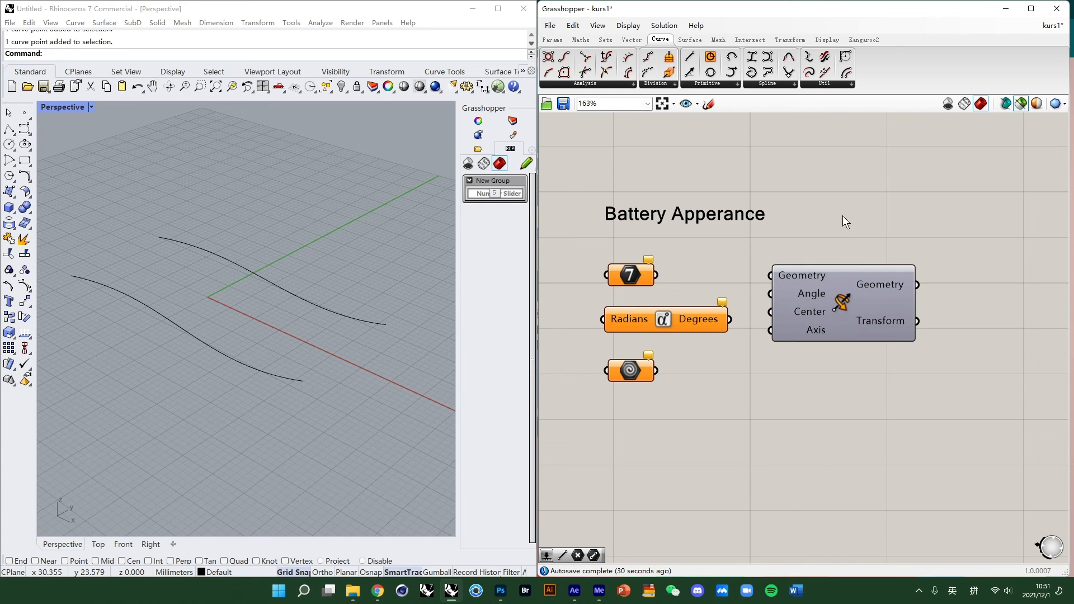
{"action": "left_click", "coordinate": [817, 283]}
- Set the Integer parameter's value to 6
{"action": "left_click", "coordinate": [637, 277]}
{"action": "right_click", "coordinate": [631, 272]}
{"action": "mouse_move", "coordinate": [691, 399]}
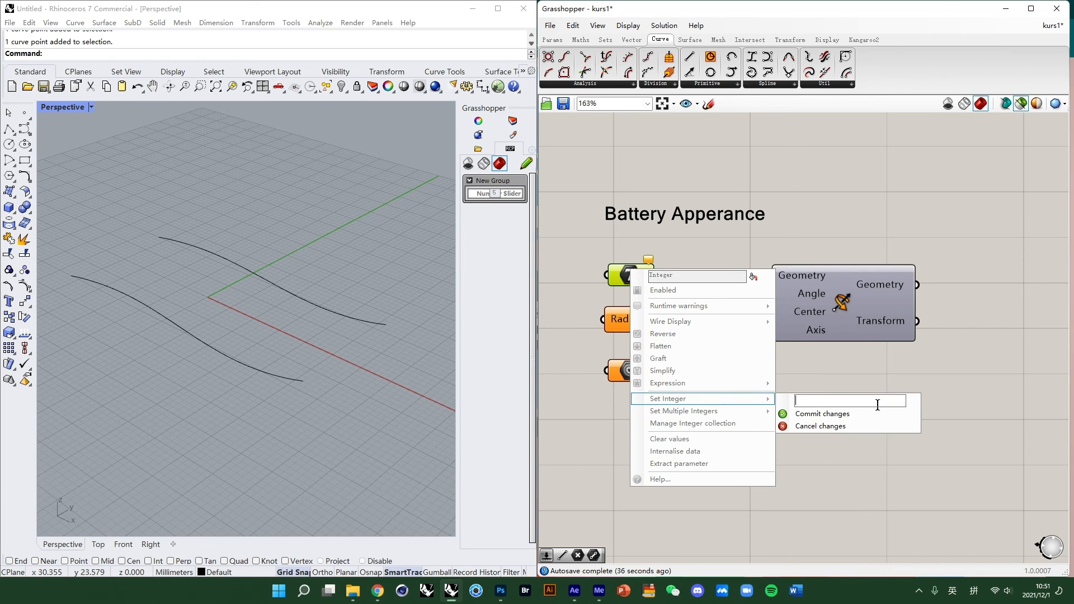
{"action": "left_click", "coordinate": [687, 258]}
{"action": "right_click", "coordinate": [635, 261]}
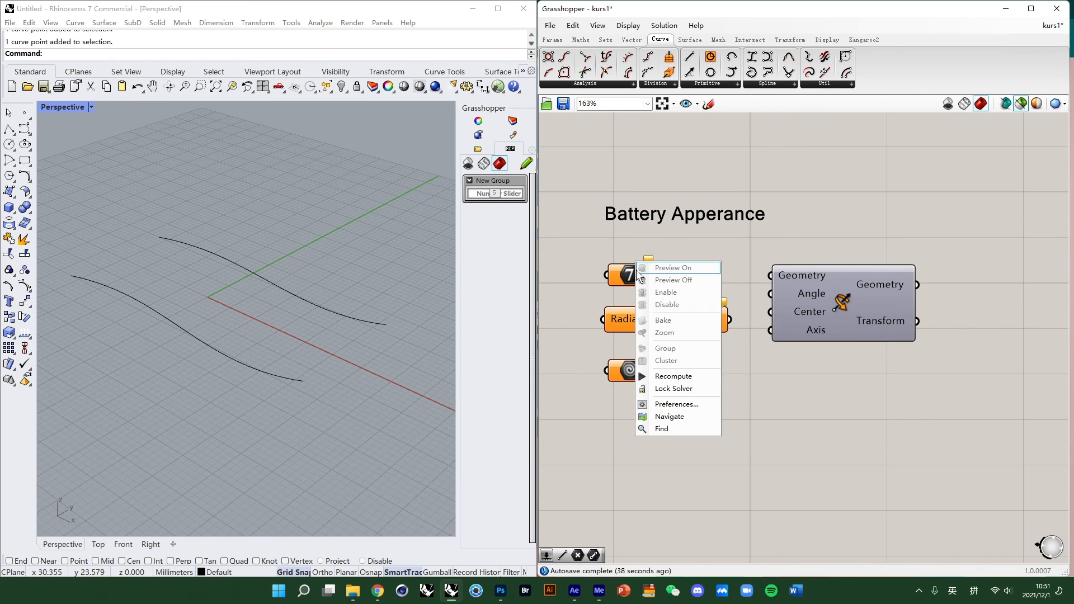
{"action": "right_click", "coordinate": [620, 276]}
{"action": "mouse_move", "coordinate": [736, 410]}
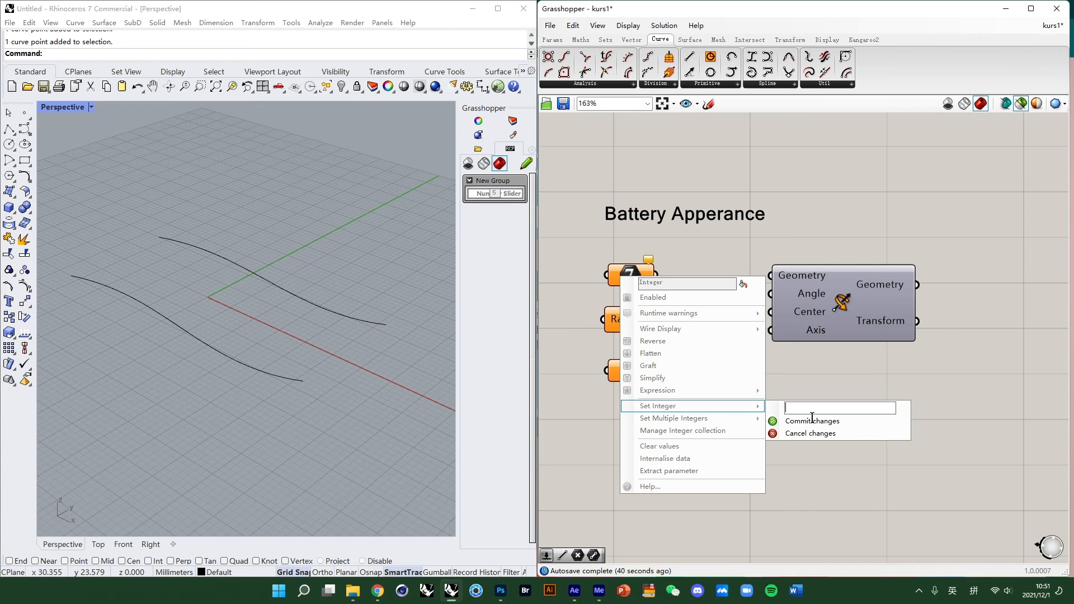
{"action": "type", "text": "6"}
{"action": "left_click", "coordinate": [888, 421]}
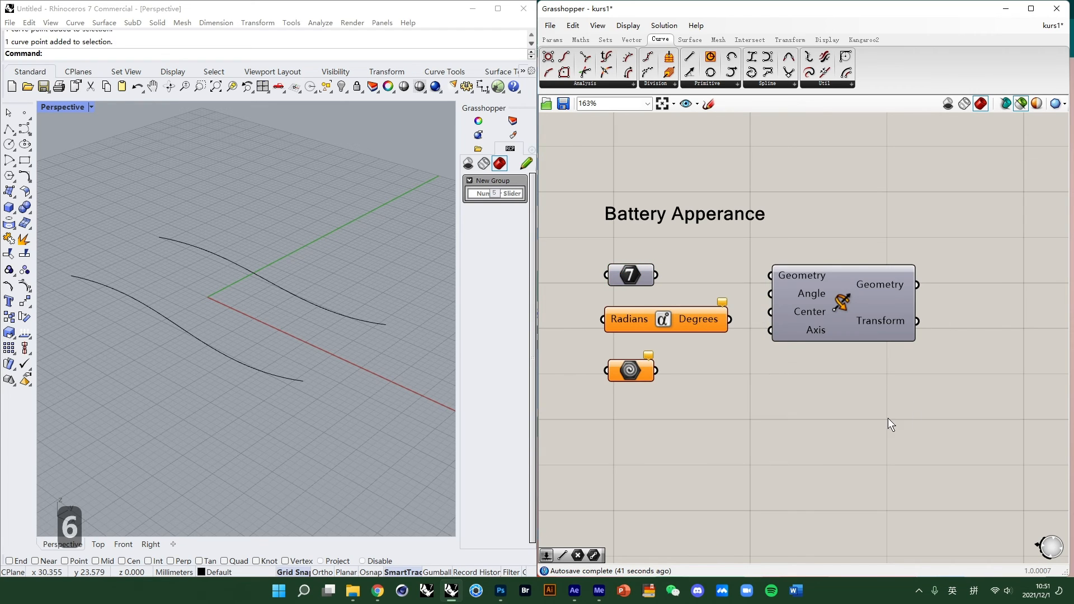
- Connect the Integer parameter to the Rotate component's Geometry input
{"action": "right_click", "coordinate": [626, 276]}
{"action": "left_click", "coordinate": [665, 274]}
{"action": "left_click_drag", "start_coordinate": [662, 276], "coordinate": [772, 275]}
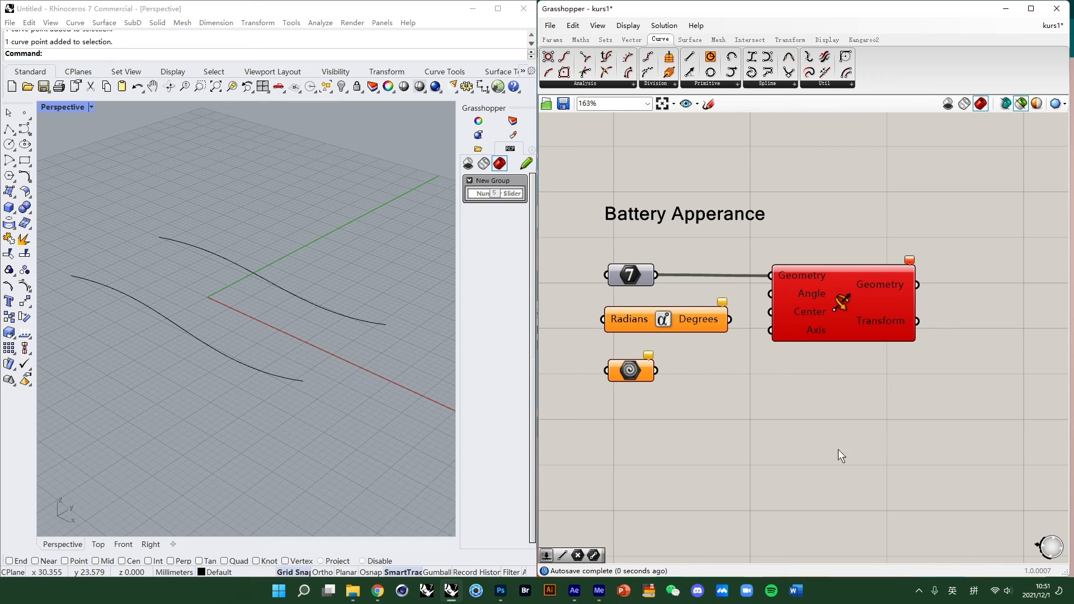
{"action": "left_click_drag", "start_coordinate": [818, 315], "coordinate": [817, 311]}
{"action": "left_click", "coordinate": [878, 397]}
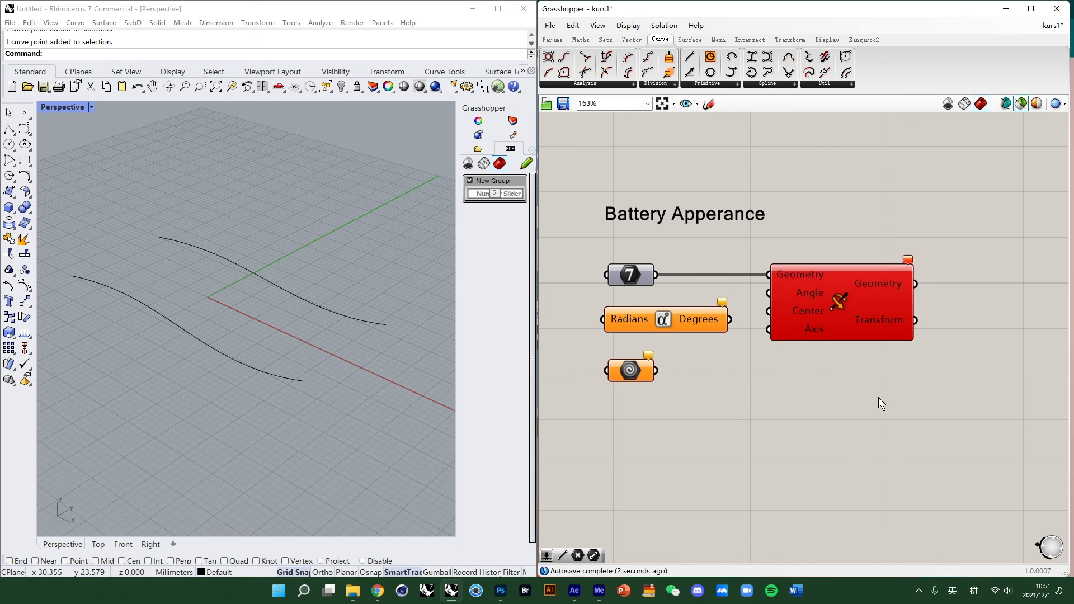
- Inspect the Rotate component's Geometry input and the connected Integer parameter
{"action": "mouse_move", "coordinate": [797, 276]}
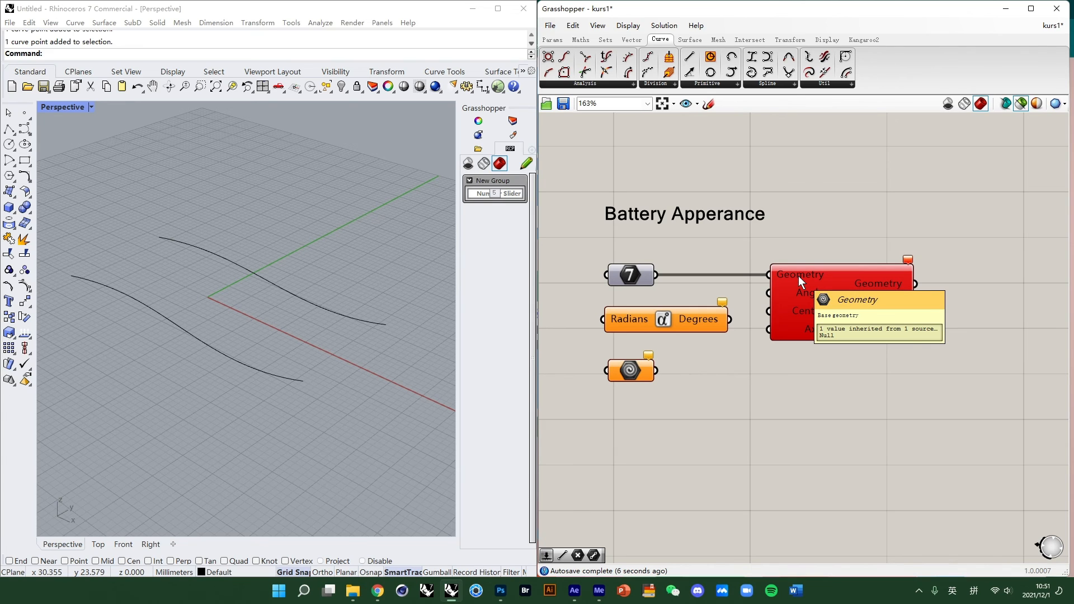
{"action": "left_click", "coordinate": [637, 275]}
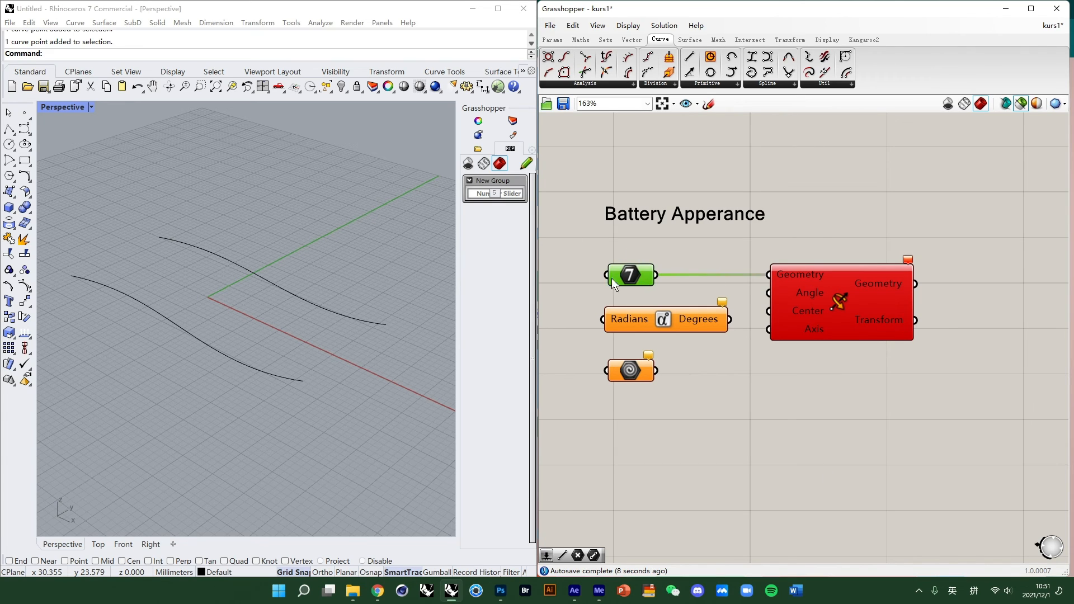
{"action": "left_click", "coordinate": [776, 455]}
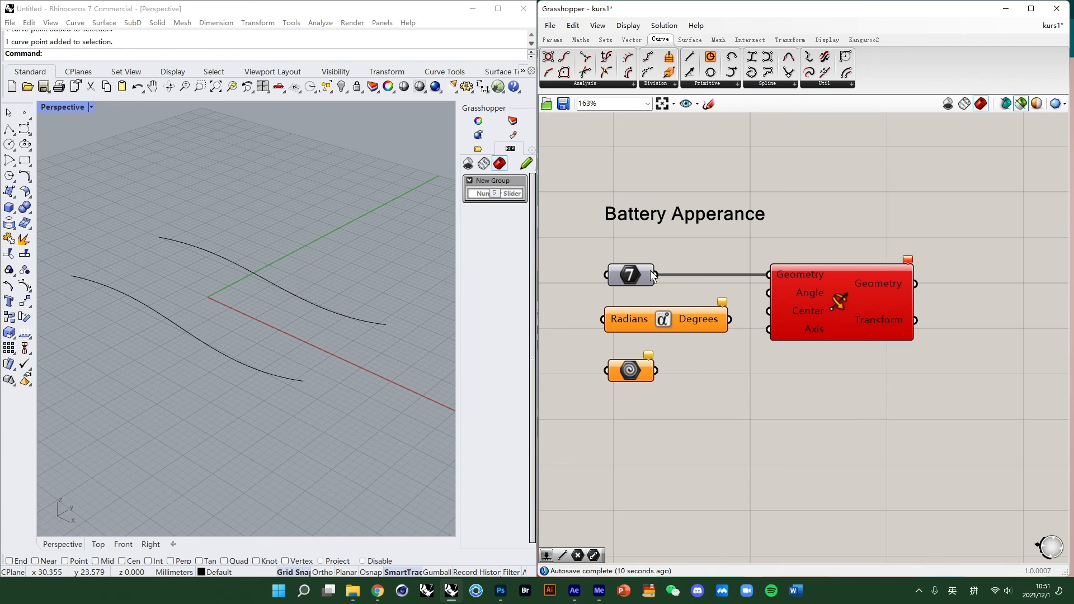
{"action": "left_click", "coordinate": [823, 280]}
{"action": "left_click", "coordinate": [817, 433]}
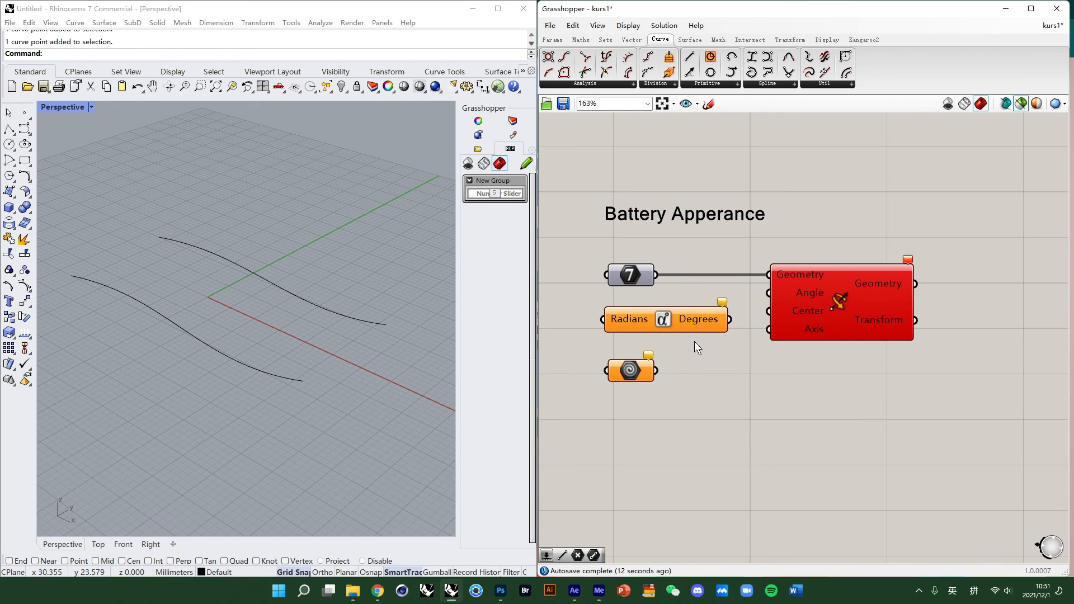
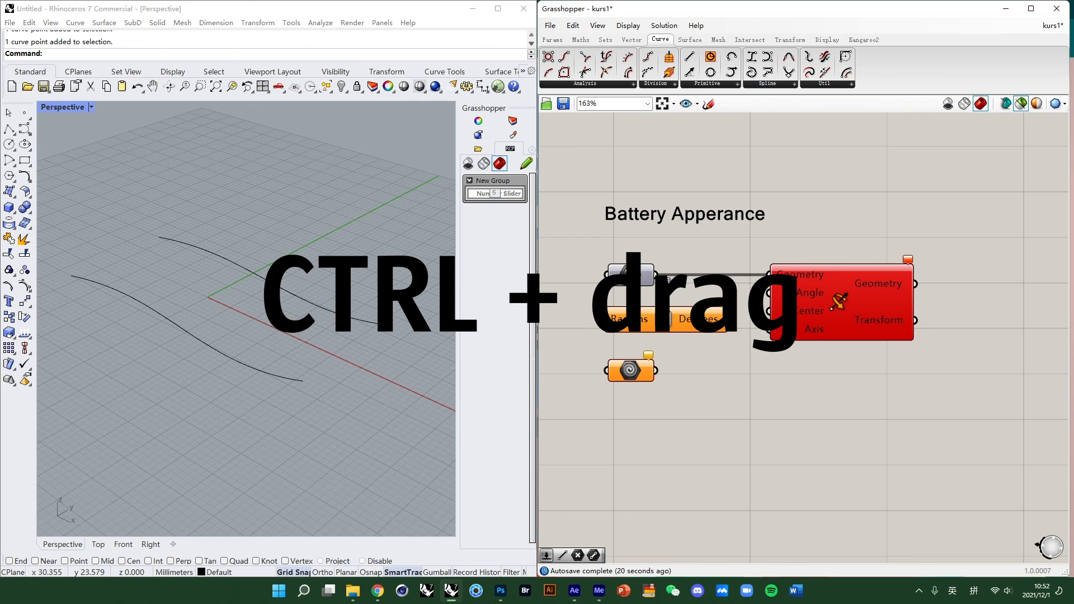
- Disconnect the Integer parameter from the Rotate component's Geometry input
{"action": "left_click_drag", "start_coordinate": [669, 278], "coordinate": [768, 286], "text": "ctrl"}
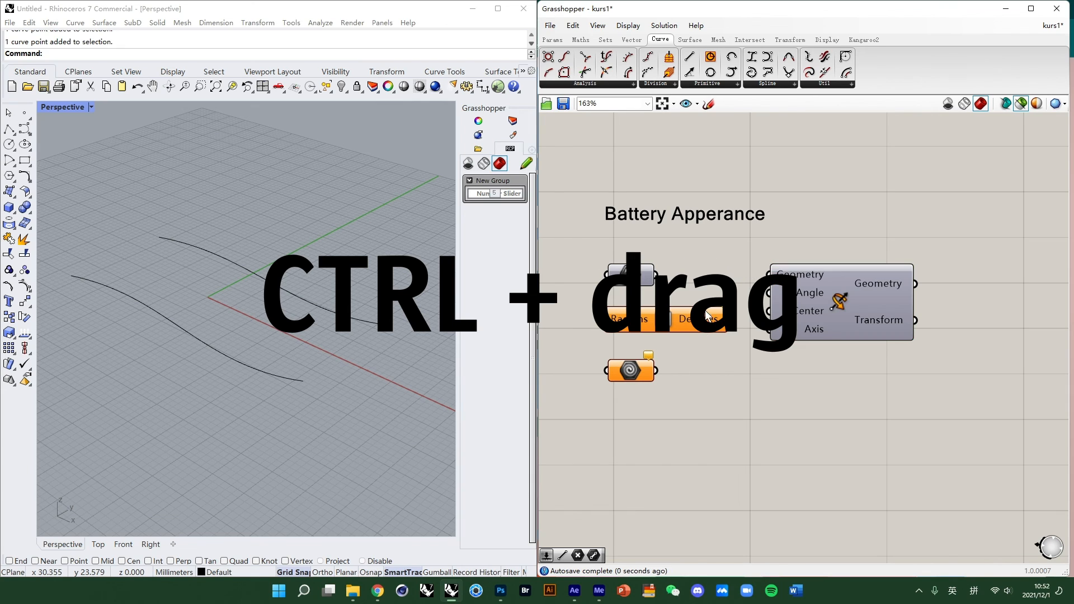
{"action": "left_click_drag", "start_coordinate": [661, 276], "coordinate": [762, 277], "text": "ctrl"}
{"action": "left_click_drag", "start_coordinate": [661, 275], "coordinate": [768, 276], "text": "ctrl"}
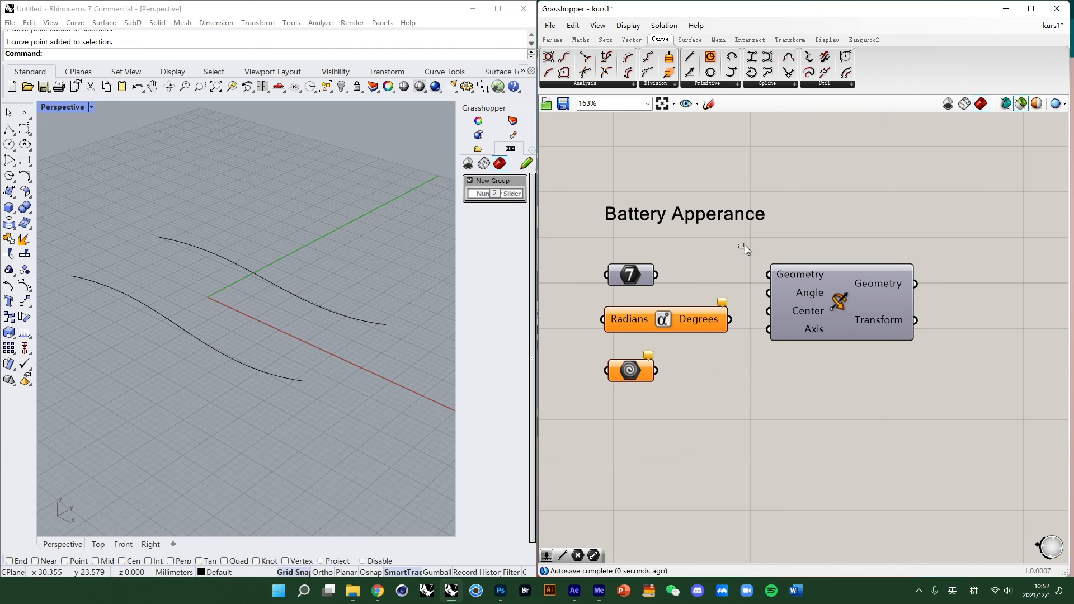
- Group the Integer, Radians/Degrees, Geometry and Rotate components together with the Battery Apperance title
{"action": "left_click", "coordinate": [889, 267]}
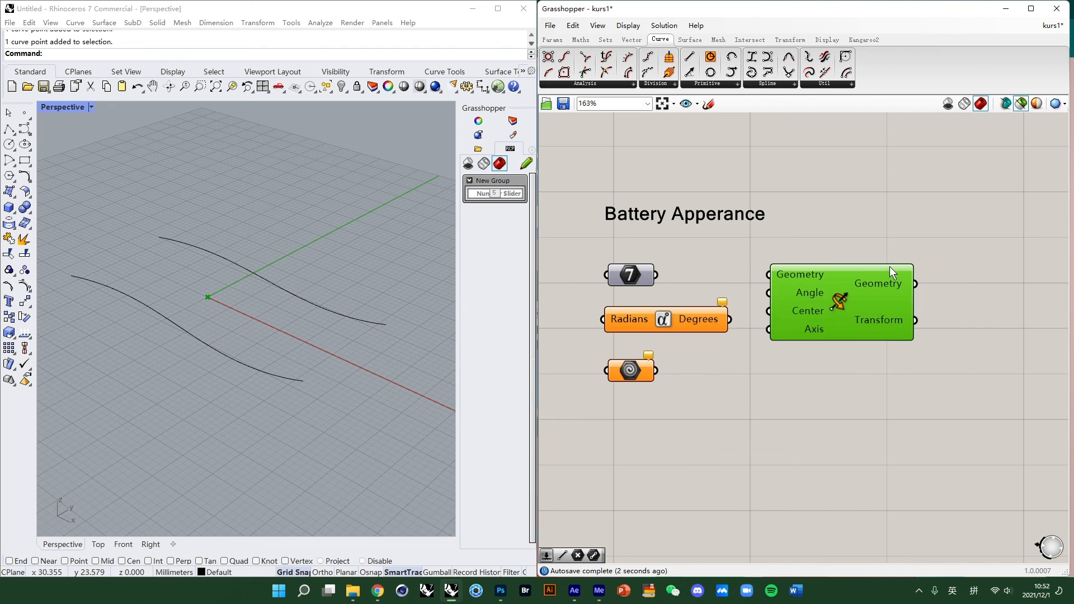
{"action": "scroll", "coordinate": [851, 310], "scroll_direction": "down", "scroll_amount": 2}
{"action": "scroll", "coordinate": [806, 311], "scroll_direction": "up", "scroll_amount": 2}
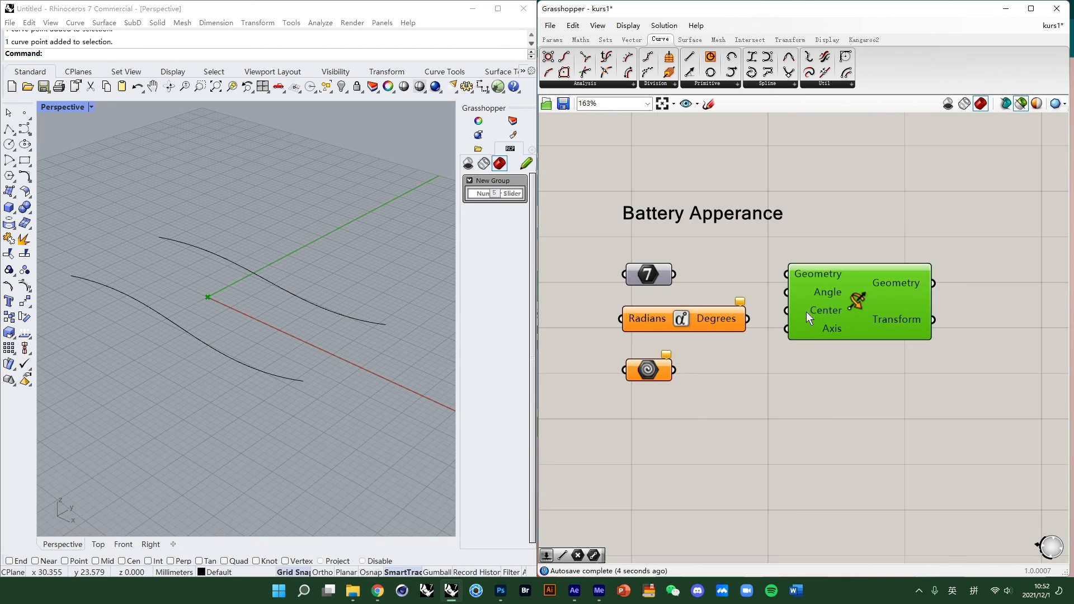
{"action": "right_click_drag", "start_coordinate": [807, 310], "coordinate": [810, 340]}
{"action": "scroll", "coordinate": [838, 375], "scroll_direction": "up", "scroll_amount": 1}
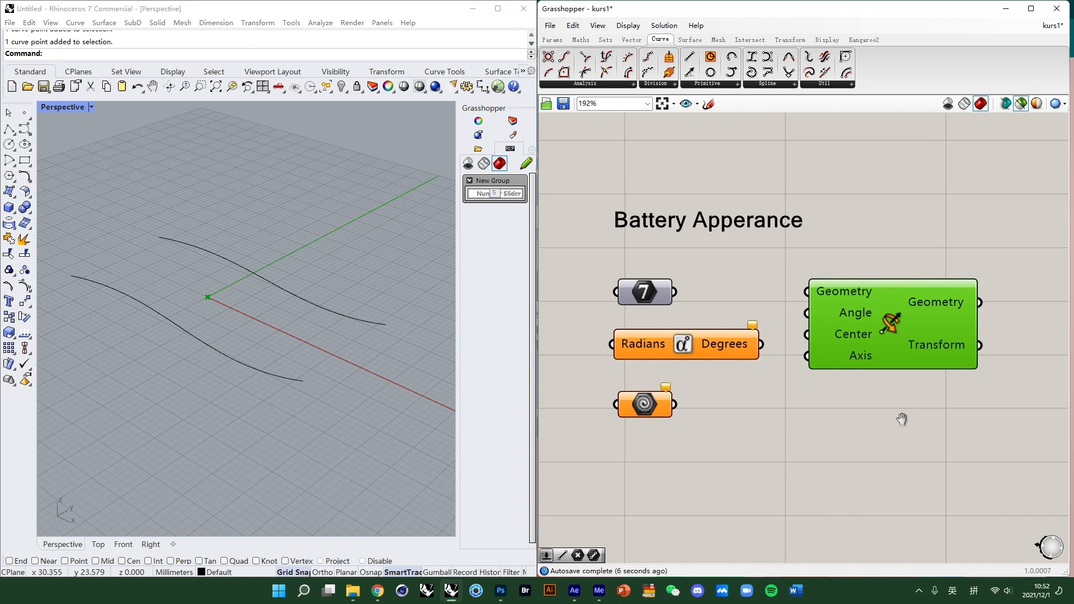
{"action": "left_click_drag", "start_coordinate": [563, 173], "coordinate": [1027, 502]}
{"action": "middle_click", "coordinate": [854, 323]}
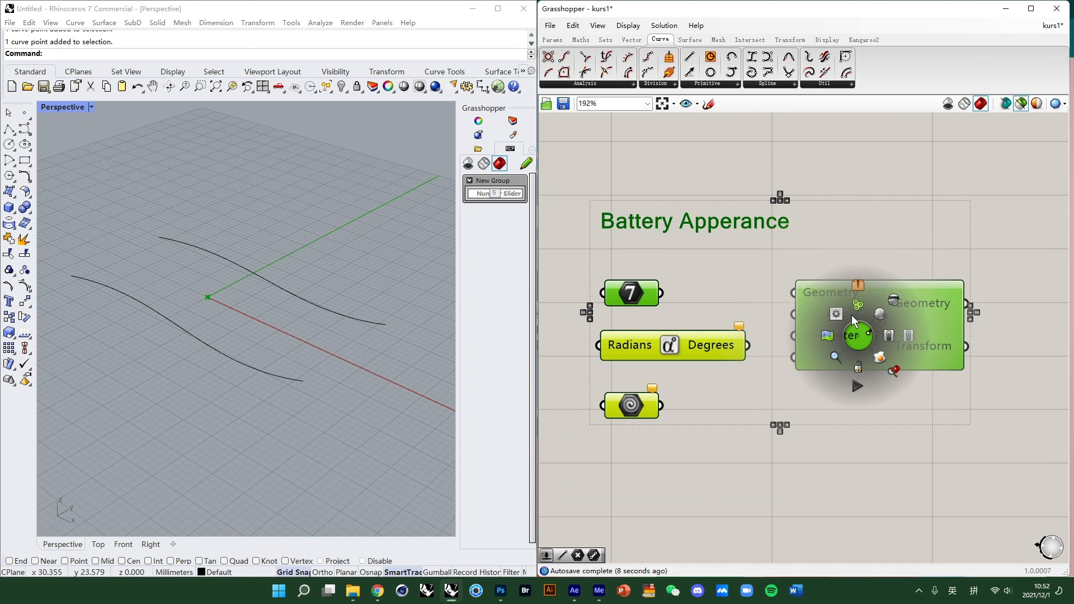
{"action": "middle_click", "coordinate": [849, 303]}
{"action": "left_click", "coordinate": [851, 273]}
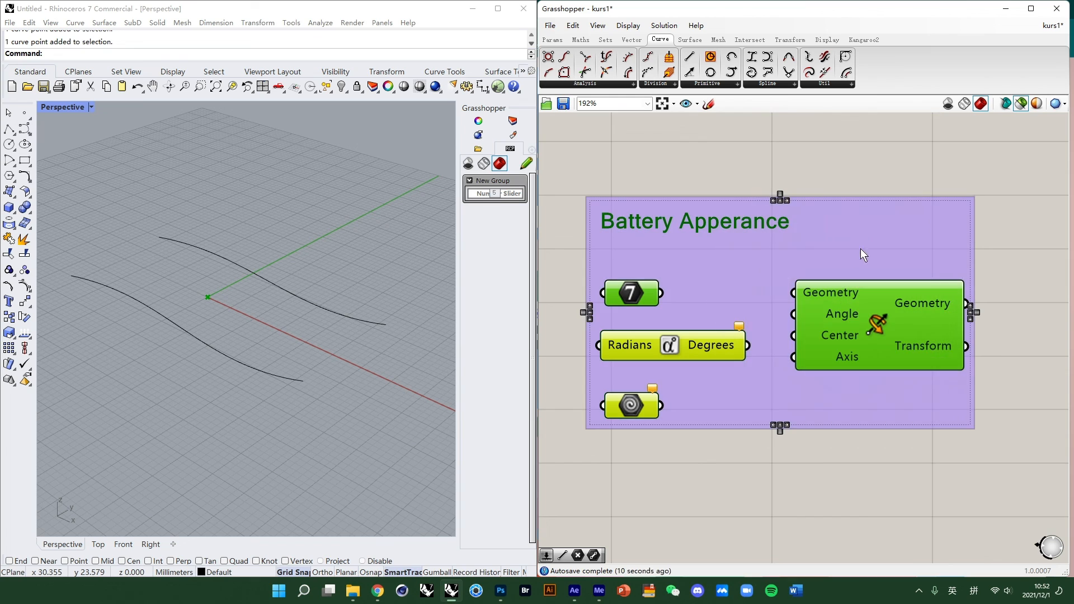
{"action": "left_click", "coordinate": [860, 244]}
{"action": "left_click", "coordinate": [862, 156]}
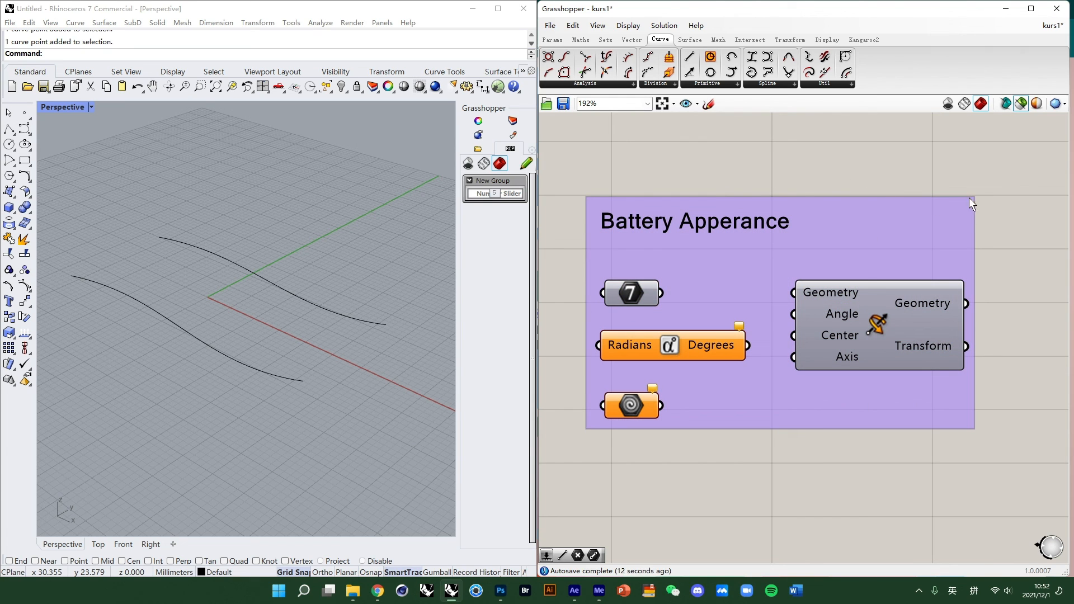
{"action": "scroll", "coordinate": [839, 204], "scroll_direction": "down", "scroll_amount": 1}
{"action": "scroll", "coordinate": [769, 269], "scroll_direction": "up", "scroll_amount": 1}
{"action": "right_click_drag", "start_coordinate": [775, 268], "coordinate": [788, 296]}
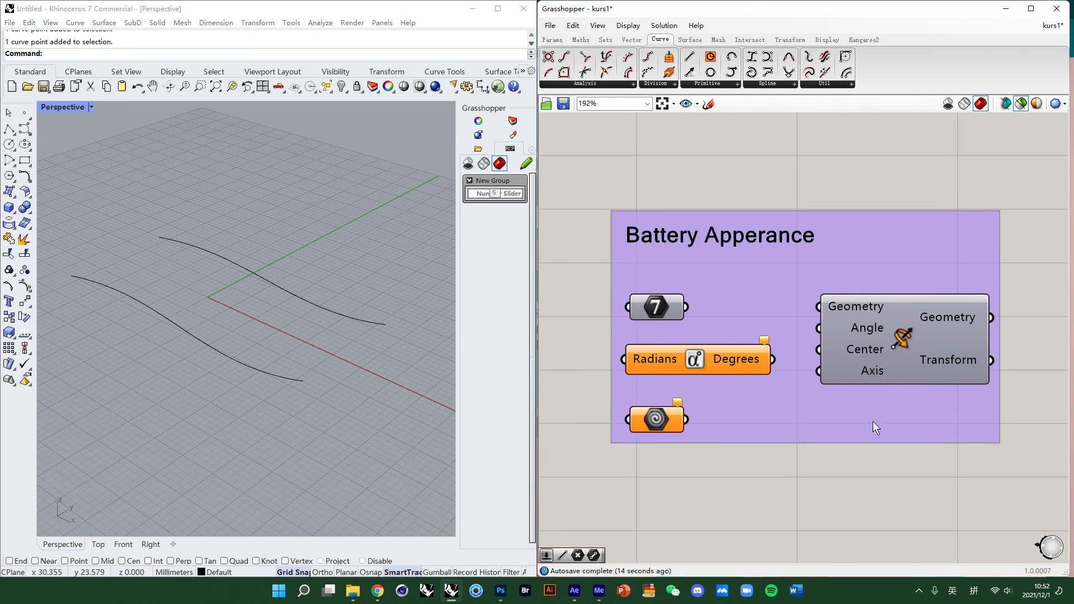
{"action": "left_click", "coordinate": [631, 40]}
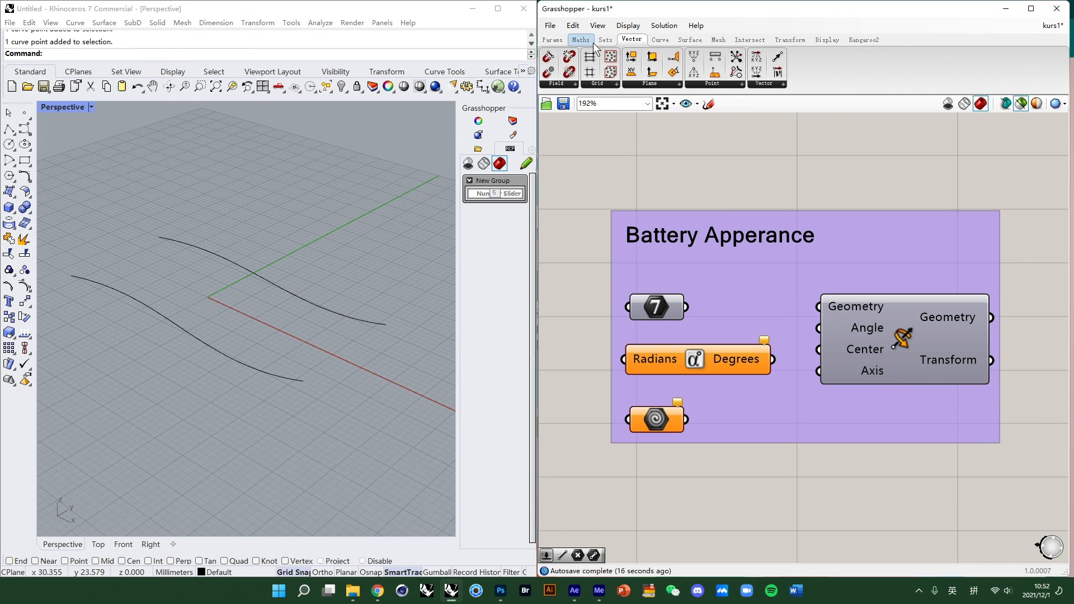
{"action": "left_click", "coordinate": [580, 40]}
{"action": "left_click", "coordinate": [605, 40]}
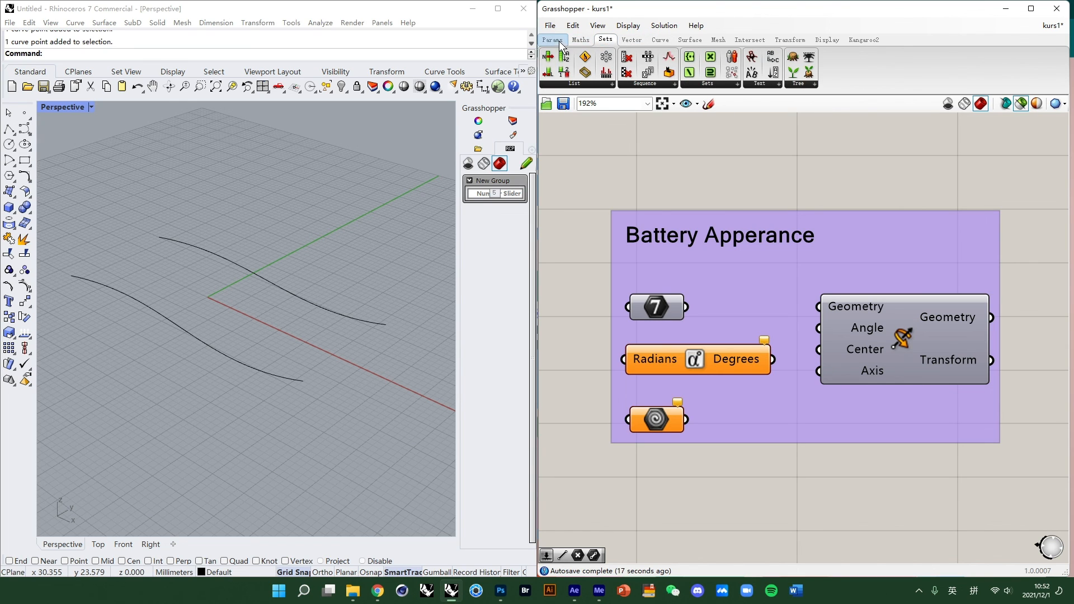
{"action": "left_click", "coordinate": [641, 41]}
{"action": "left_click", "coordinate": [660, 40]}
{"action": "left_click", "coordinate": [689, 40]}
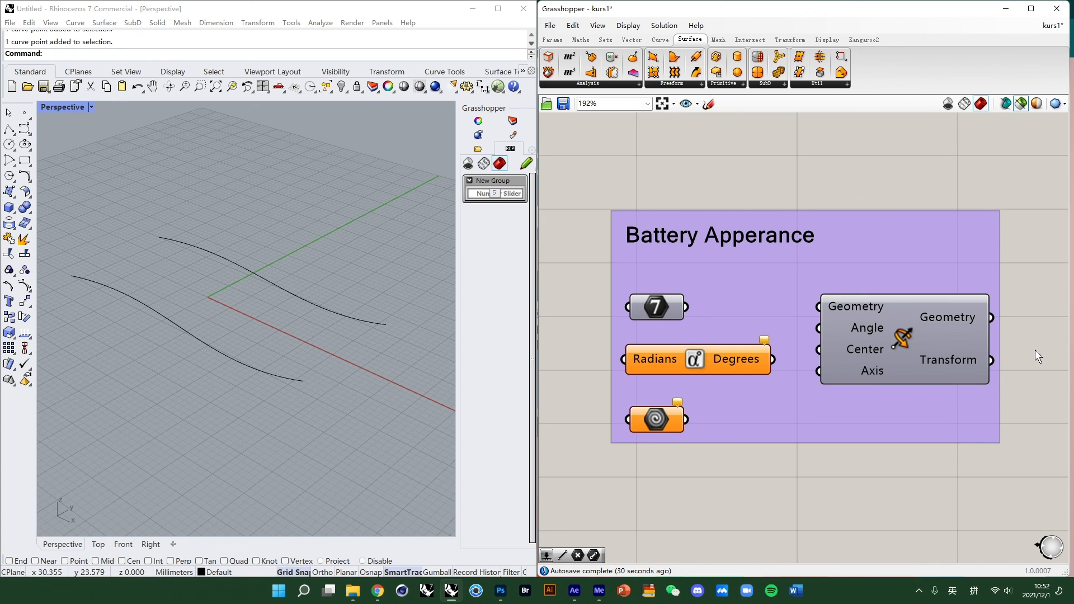
- Examine the Basics group's rectangle and box setup and its box preview in the Rhino viewport
{"action": "scroll", "coordinate": [1006, 287], "scroll_direction": "down", "scroll_amount": 8}
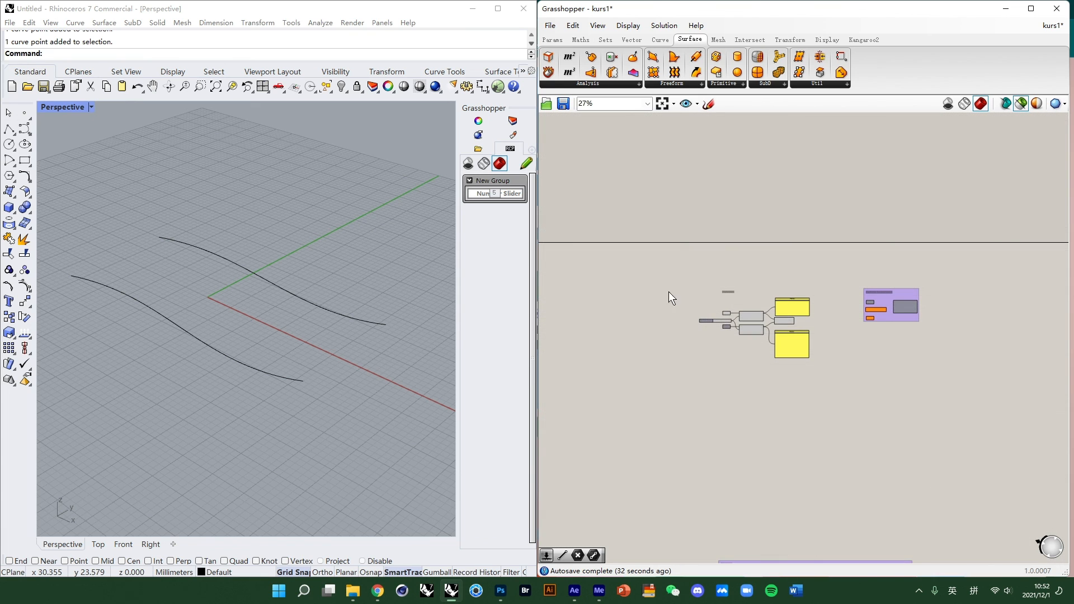
{"action": "right_click_drag", "start_coordinate": [605, 314], "coordinate": [790, 272]}
{"action": "right_click_drag", "start_coordinate": [557, 289], "coordinate": [894, 341]}
{"action": "scroll", "coordinate": [876, 325], "scroll_direction": "up", "scroll_amount": 3}
{"action": "scroll", "coordinate": [804, 274], "scroll_direction": "up", "scroll_amount": 4}
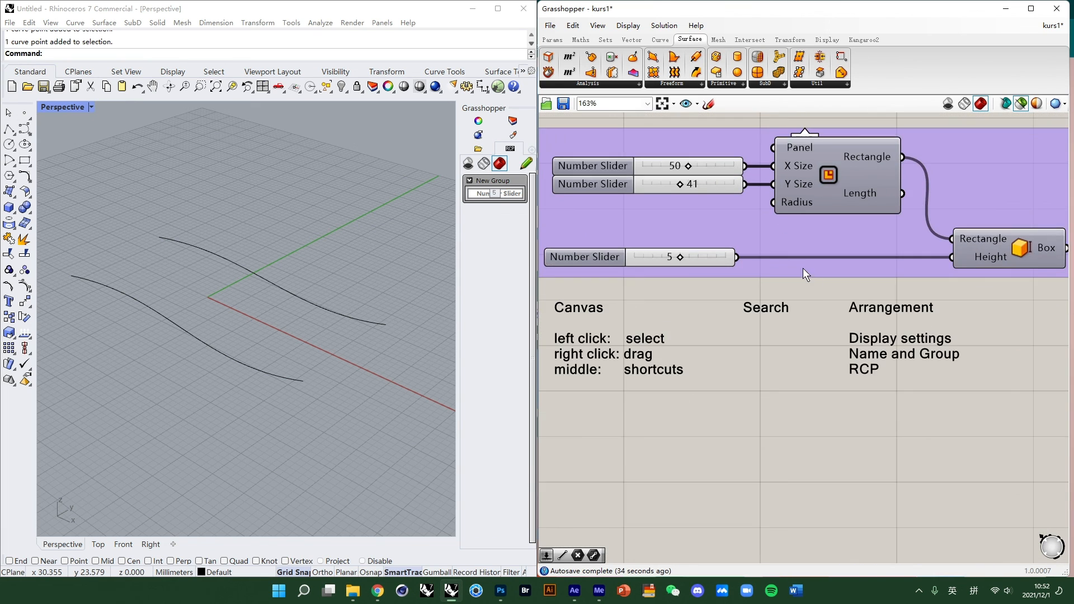
{"action": "scroll", "coordinate": [803, 269], "scroll_direction": "down", "scroll_amount": 2}
{"action": "right_click_drag", "start_coordinate": [788, 272], "coordinate": [776, 317]}
{"action": "left_click", "coordinate": [938, 304]}
{"action": "scroll", "coordinate": [223, 314], "scroll_direction": "down", "scroll_amount": 4}
{"action": "right_click_drag", "start_coordinate": [222, 314], "coordinate": [243, 301]}
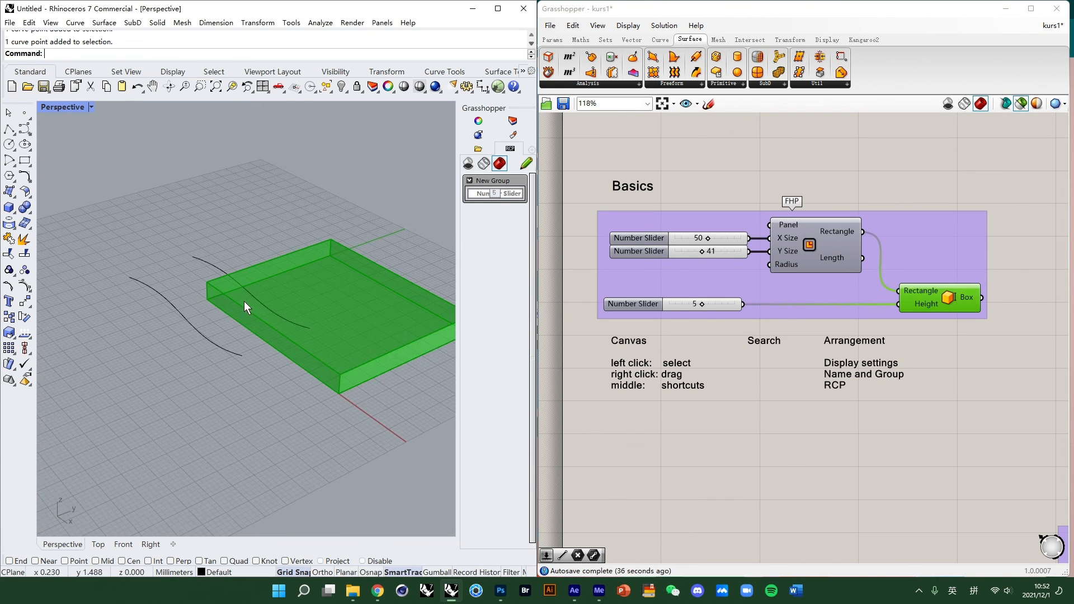
- Set the Basics sliders to X Size 49 and Y Size 51, and drag the height slider
{"action": "left_click_drag", "start_coordinate": [710, 240], "coordinate": [710, 245]}
{"action": "left_click_drag", "start_coordinate": [703, 252], "coordinate": [711, 257]}
{"action": "left_click_drag", "start_coordinate": [698, 303], "coordinate": [713, 303]}
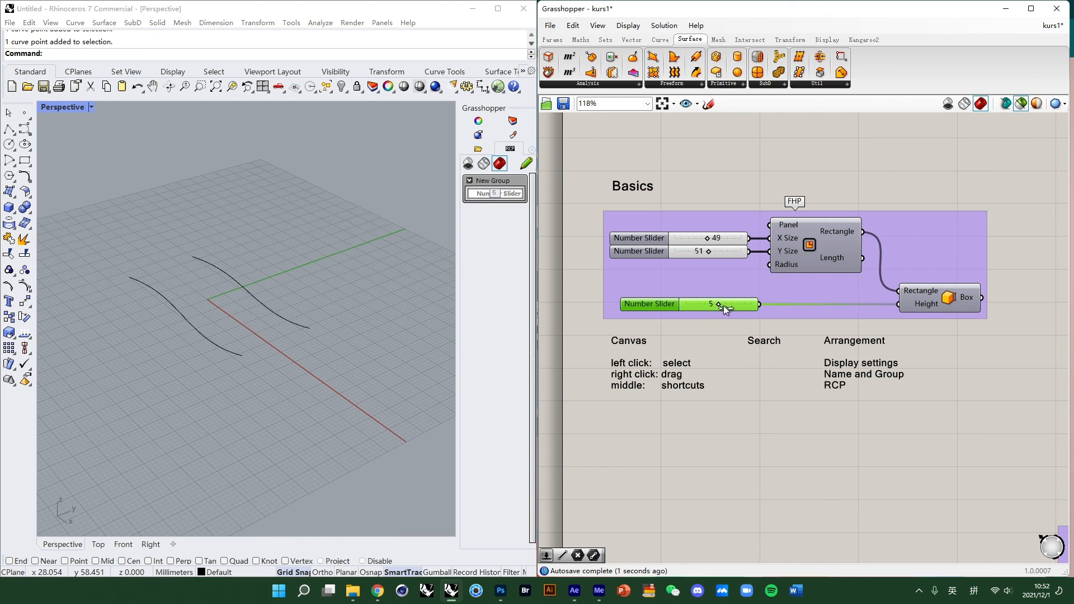
- Undo the last slider change
{"action": "key", "text": "ctrl+z"}
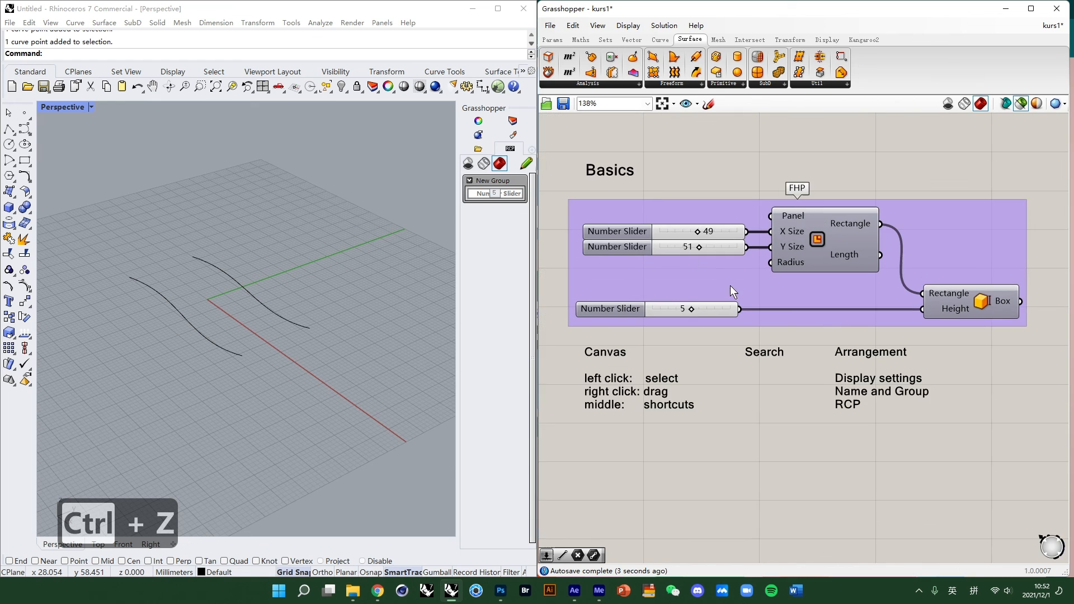
{"action": "right_click_drag", "start_coordinate": [730, 283], "coordinate": [737, 327]}
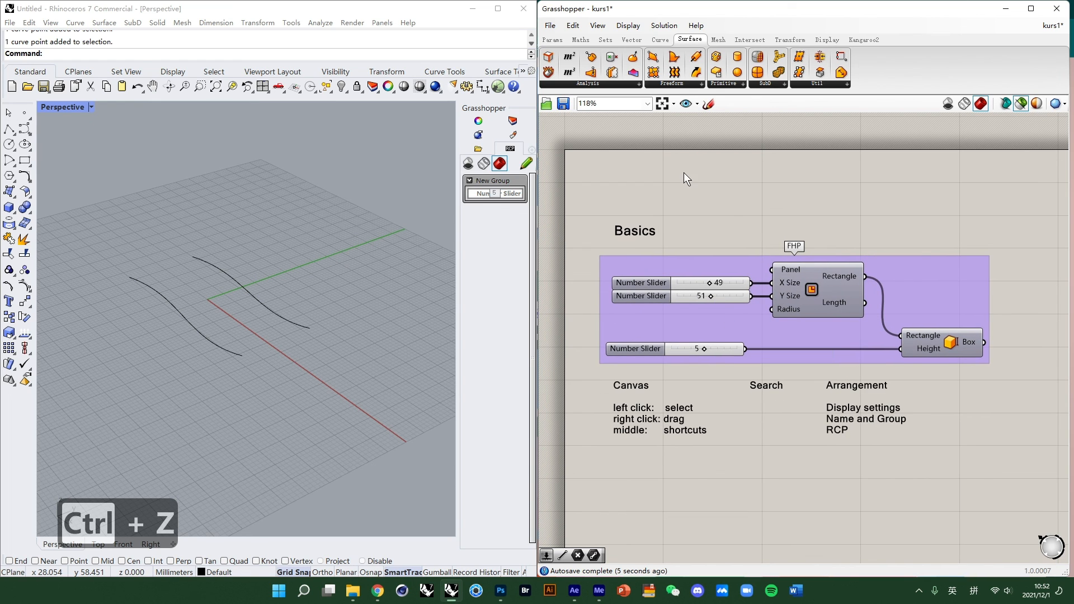
{"action": "left_click_drag", "start_coordinate": [592, 193], "coordinate": [1039, 477]}
{"action": "left_click", "coordinate": [1023, 475]}
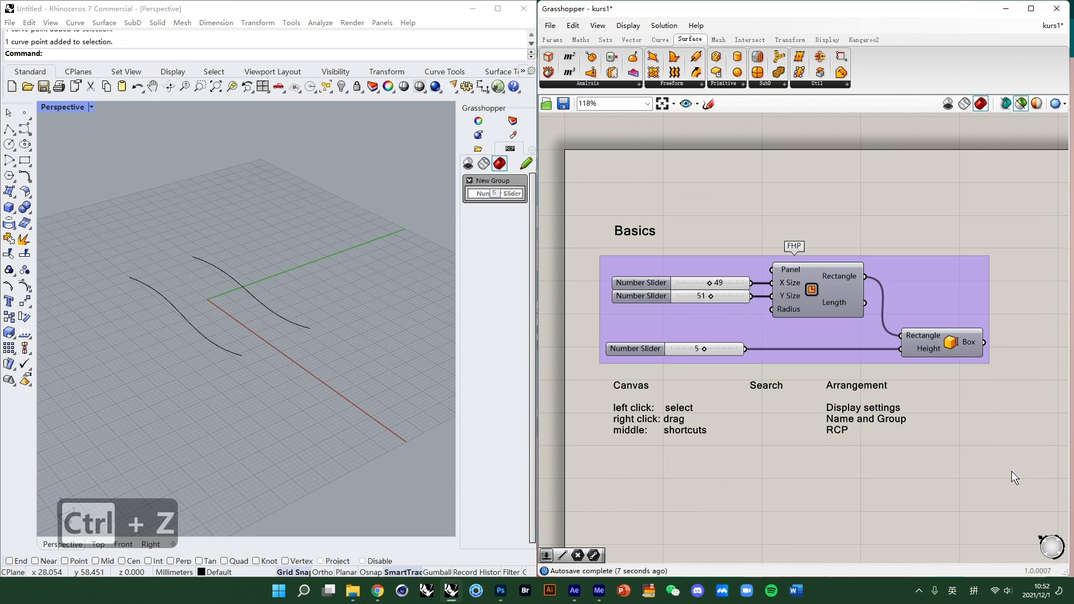
- Select the two curves in the Rhino viewport
{"action": "left_click_drag", "start_coordinate": [395, 420], "coordinate": [78, 240]}
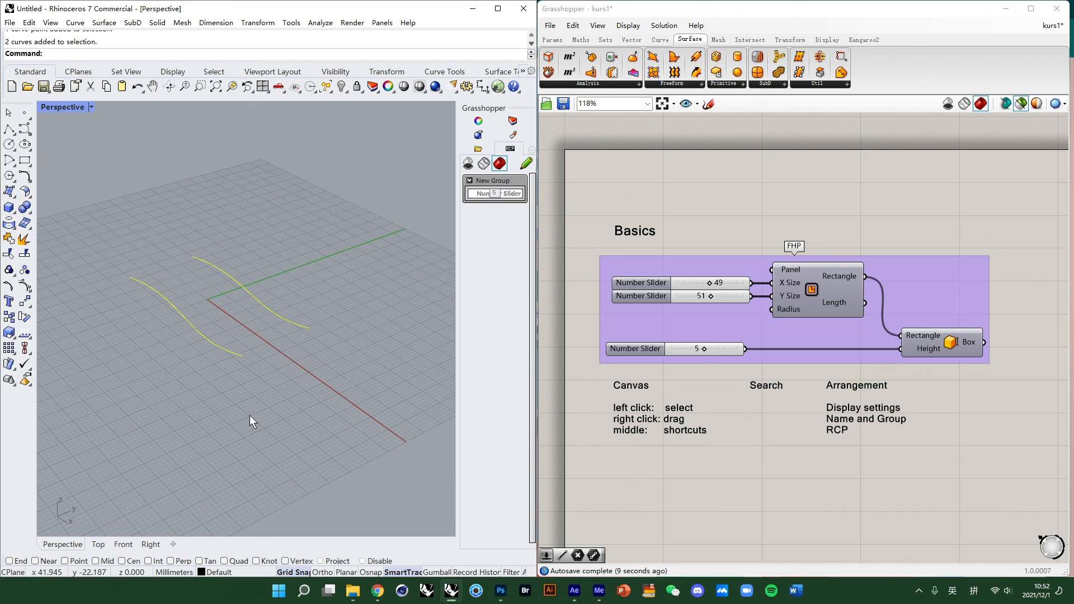
{"action": "left_click", "coordinate": [364, 343]}
{"action": "left_click_drag", "start_coordinate": [344, 286], "coordinate": [170, 364]}
{"action": "left_click", "coordinate": [287, 382]}
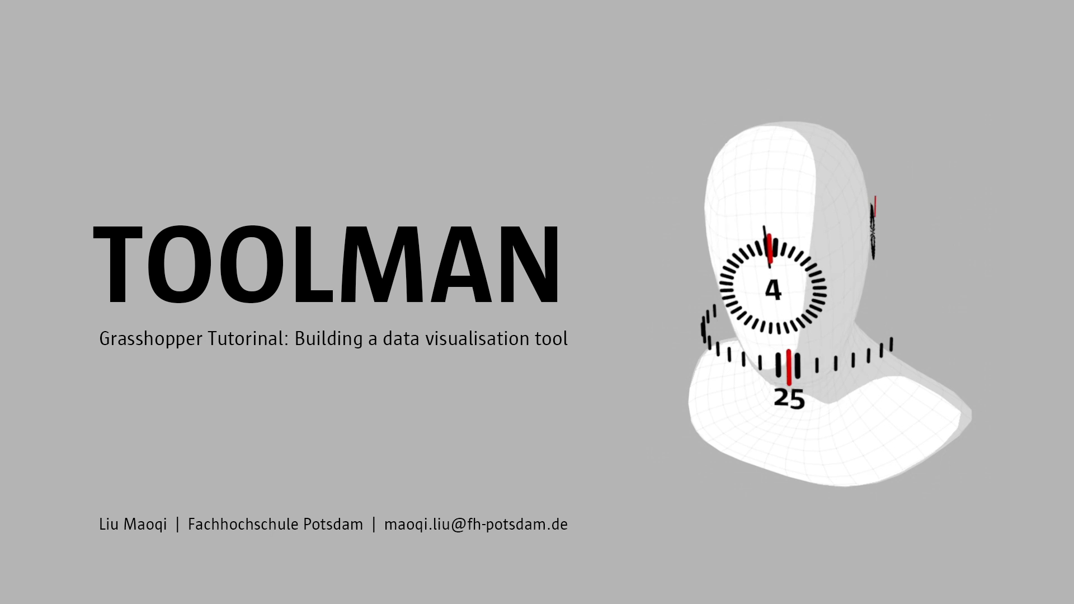